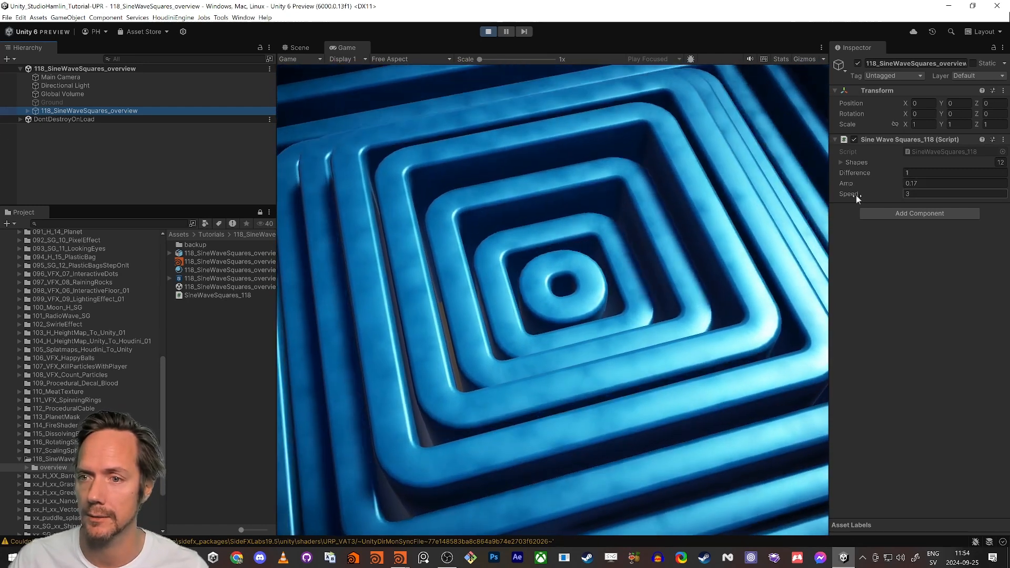
Scrub the Speed, Amp and Difference values on the animated square rings, then stop Play mode.
{"action": "left_click_drag", "start_coordinate": [857, 195], "coordinate": [894, 185]}
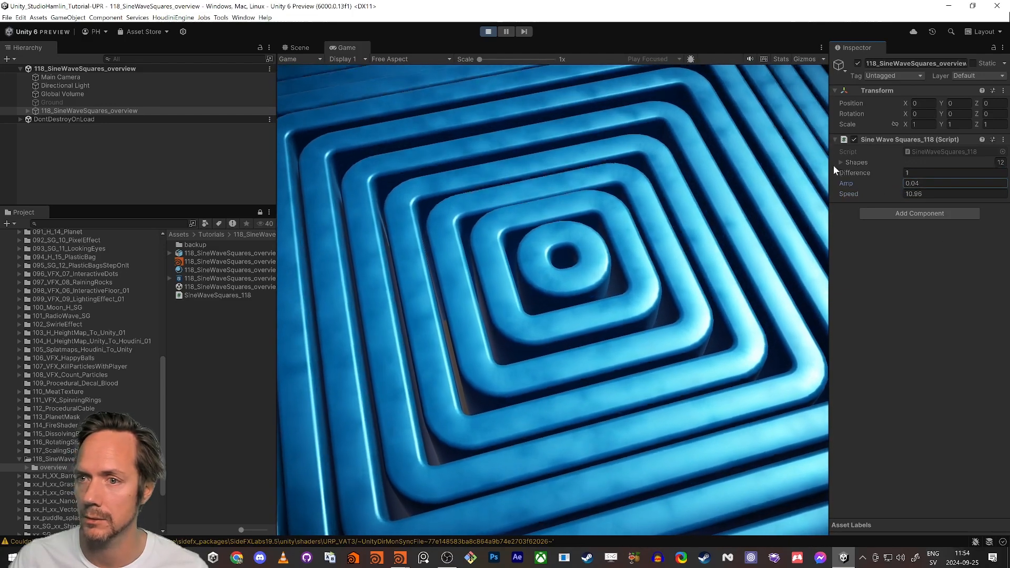
{"action": "left_click_drag", "start_coordinate": [850, 184], "coordinate": [877, 177]}
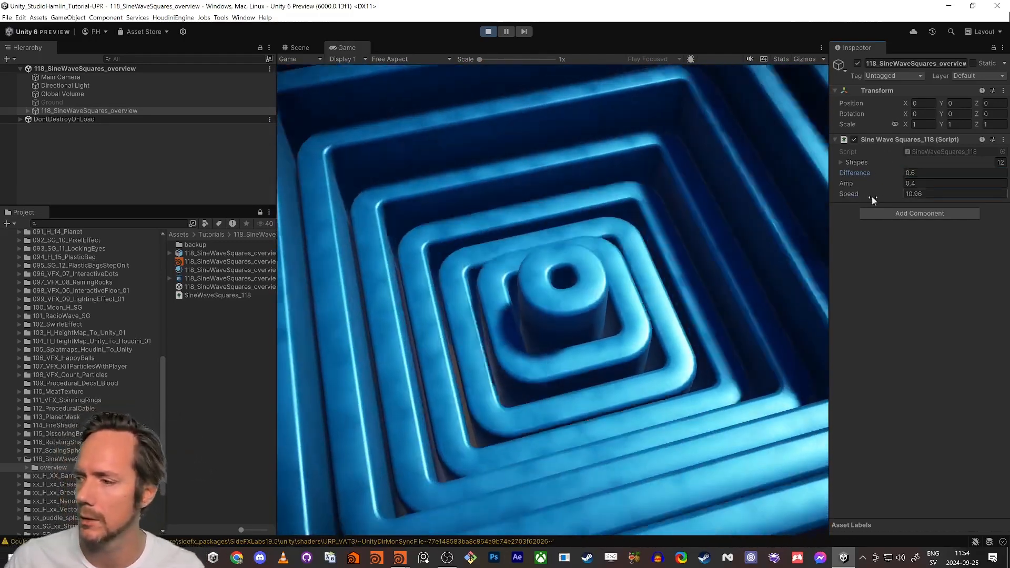
{"action": "mouse_move", "coordinate": [872, 196]}
{"action": "left_mouse_down"}
{"action": "mouse_move", "coordinate": [860, 191]}
{"action": "mouse_move", "coordinate": [886, 195]}
{"action": "mouse_move", "coordinate": [868, 193]}
{"action": "left_mouse_up"}
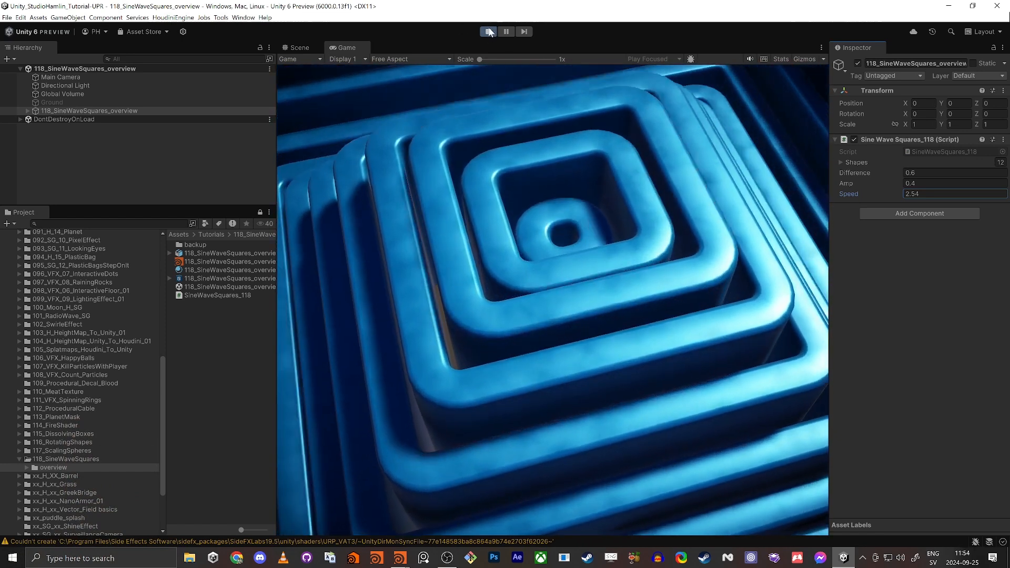
{"action": "left_click", "coordinate": [488, 32]}
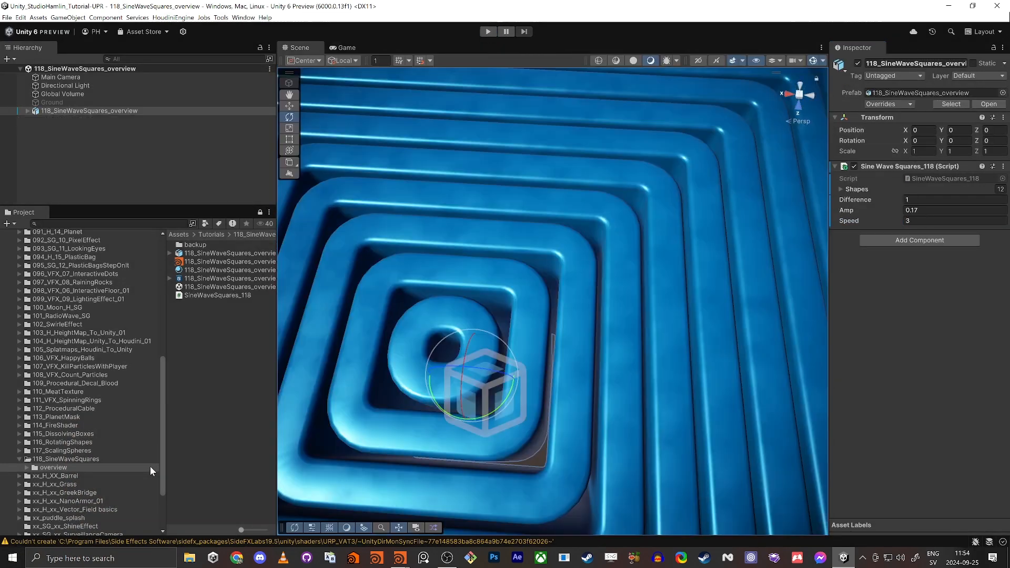
Open the 118_SineWaveSquares scene, with only camera, lights and ground, then switch toward Houdini.
{"action": "left_click", "coordinate": [119, 458]}
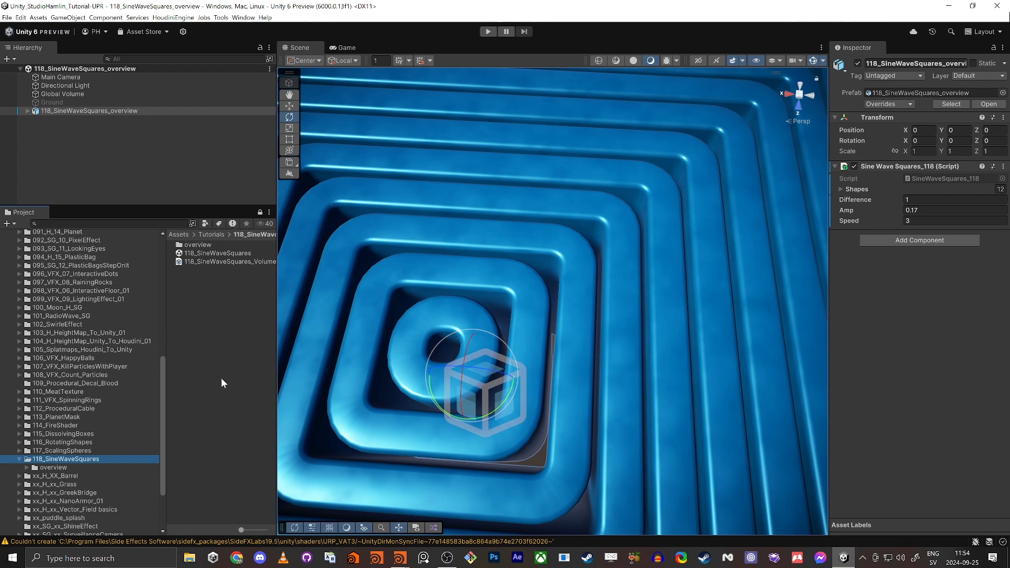
{"action": "double_click", "coordinate": [218, 253]}
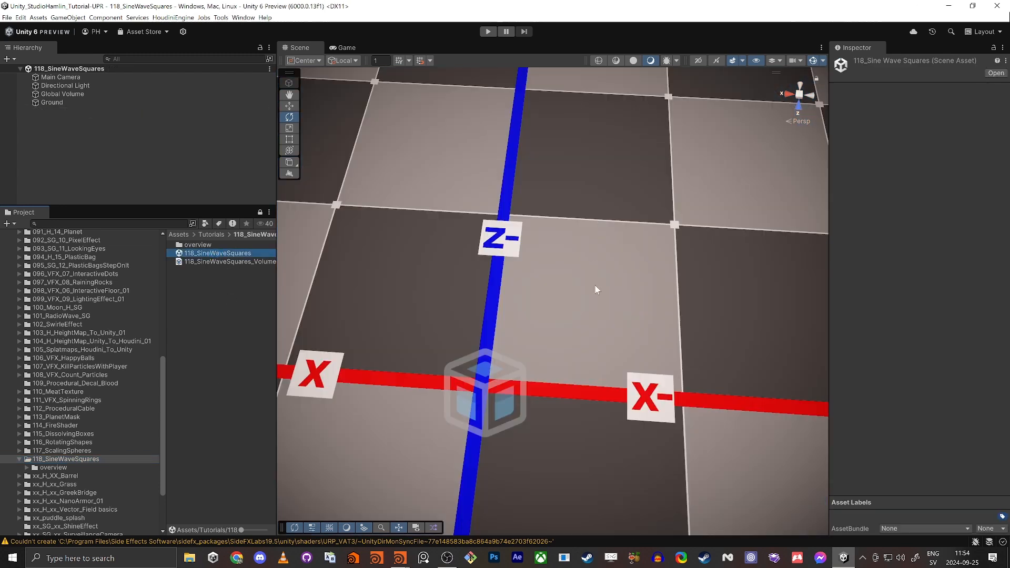
{"action": "right_click_drag", "start_coordinate": [597, 286], "coordinate": [571, 214]}
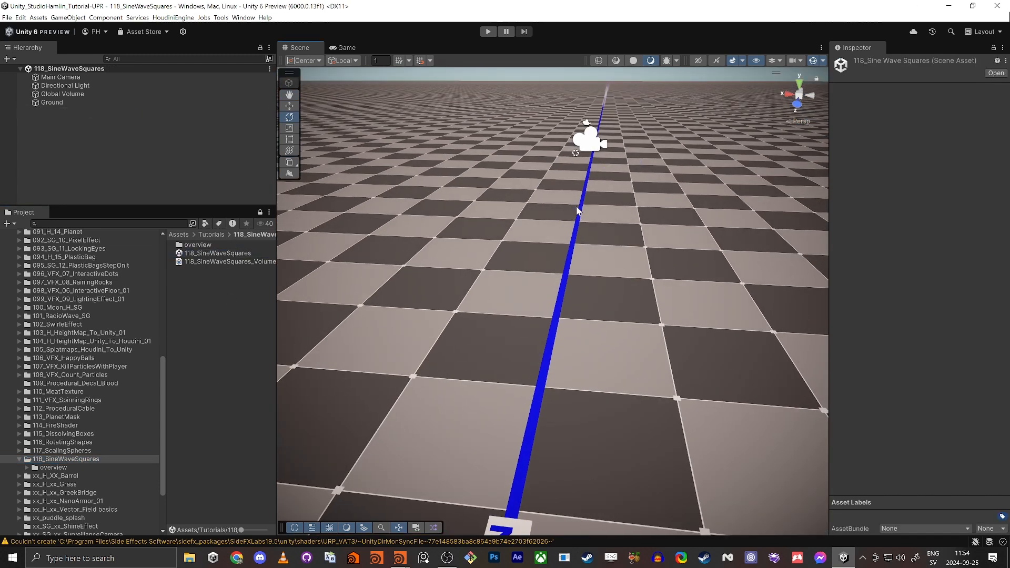
{"action": "left_click", "coordinate": [226, 307]}
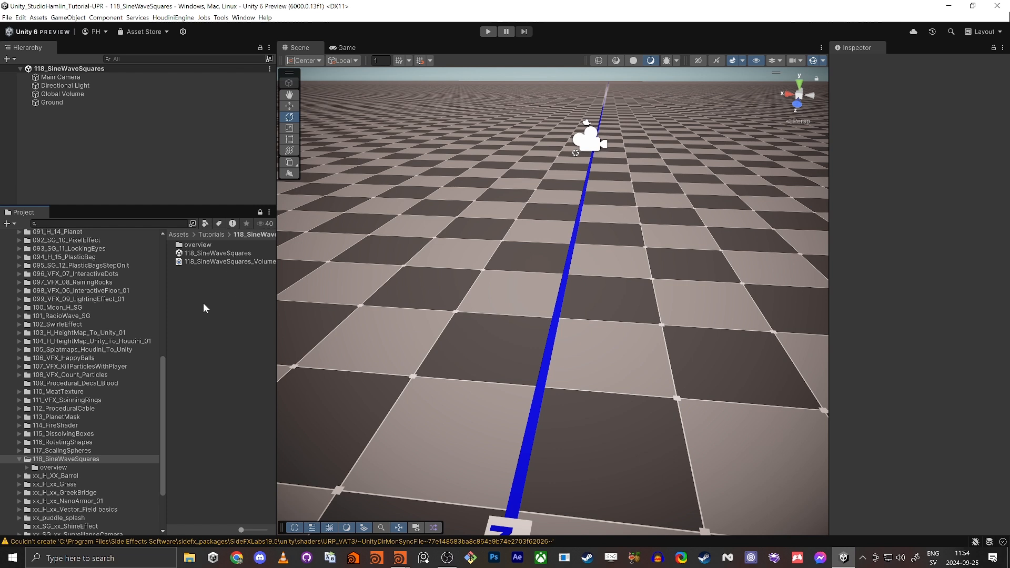
{"action": "key", "text": "alt+Tab"}
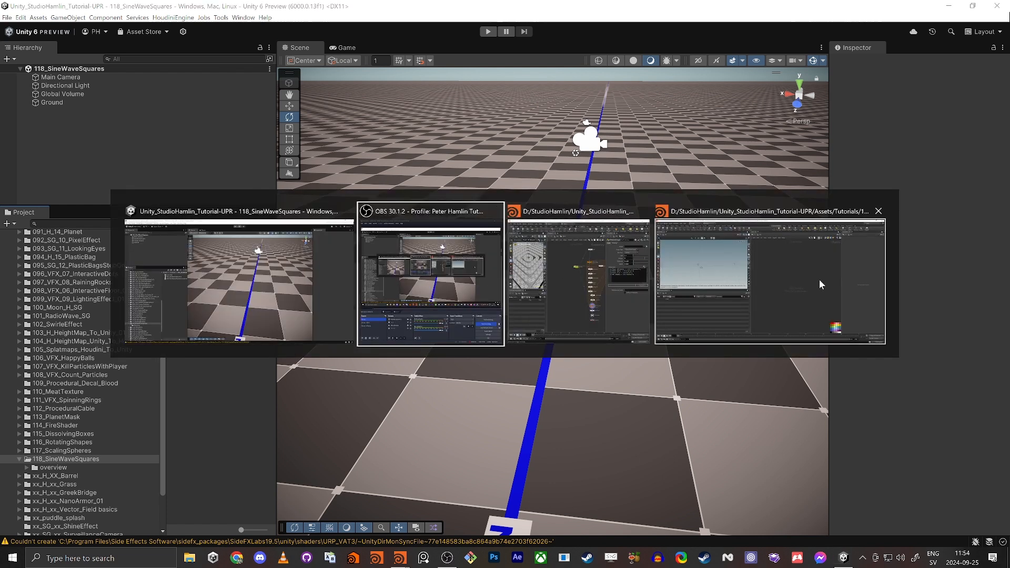
Save the empty Houdini scene as 118_SineWaveSquares.hiplc in the tutorial folder, then return to Unity.
{"action": "left_click", "coordinate": [767, 319]}
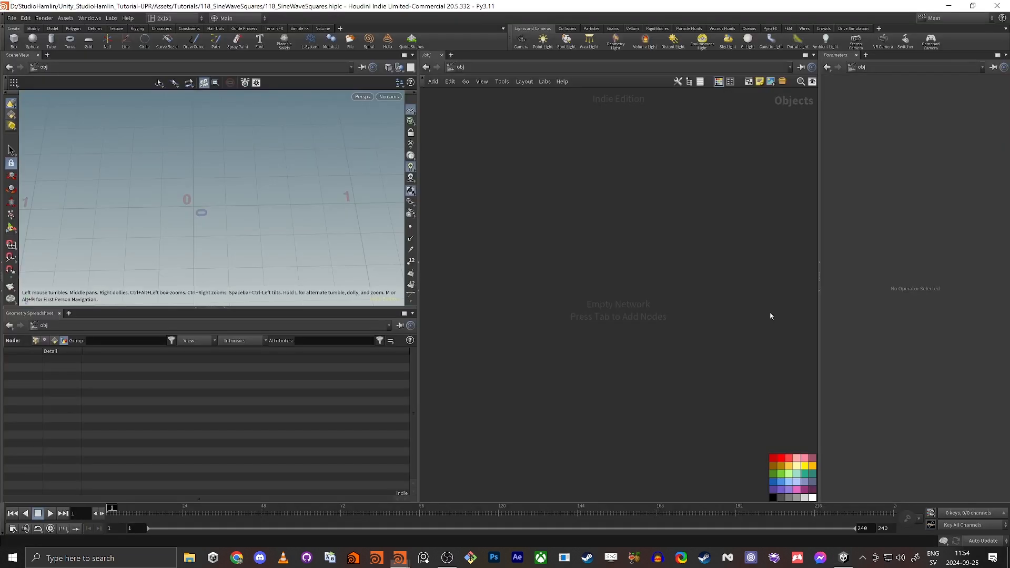
{"action": "left_click", "coordinate": [11, 18]}
{"action": "left_click", "coordinate": [49, 95]}
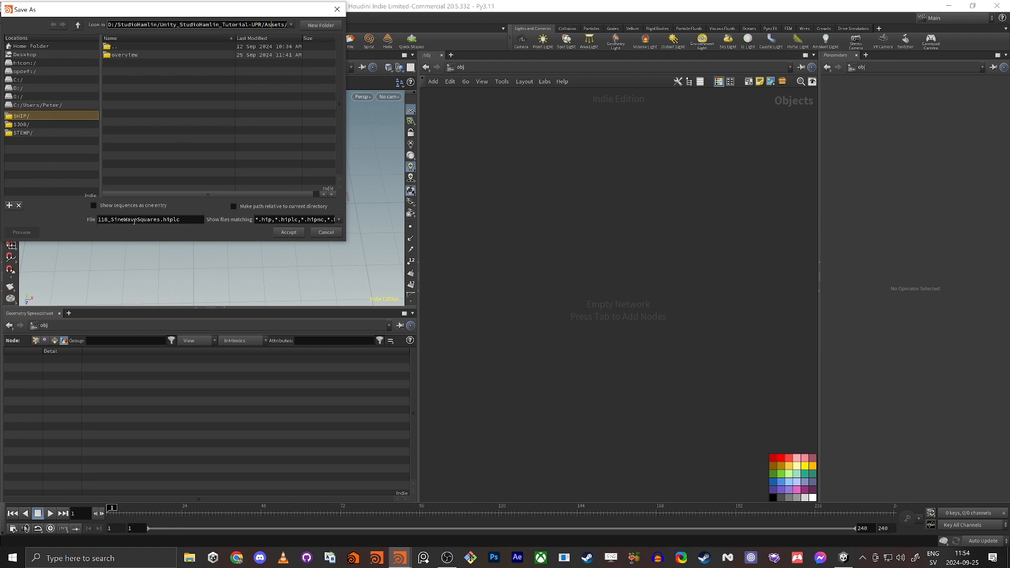
{"action": "left_click", "coordinate": [287, 233]}
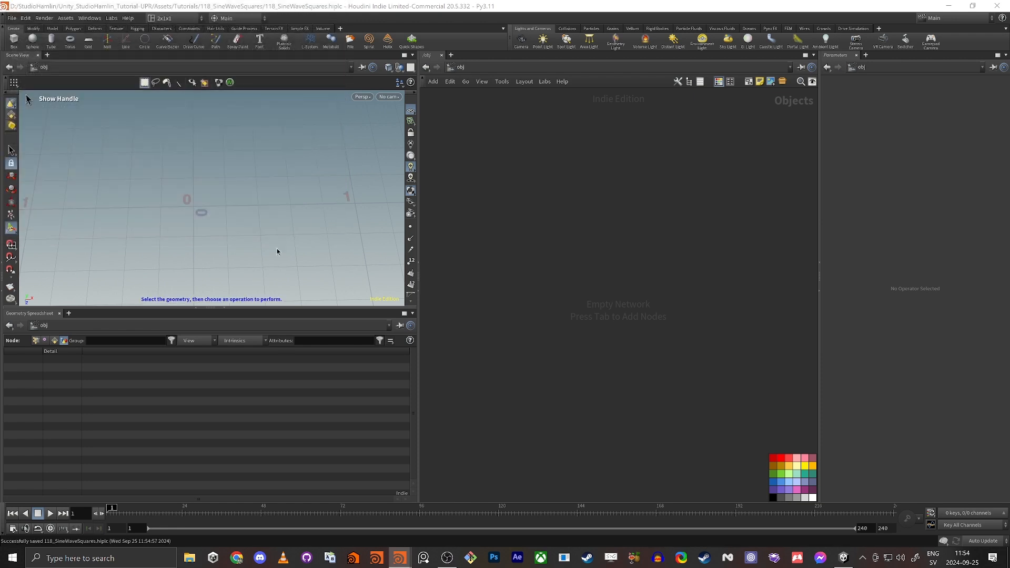
{"action": "key", "text": "alt+Tab"}
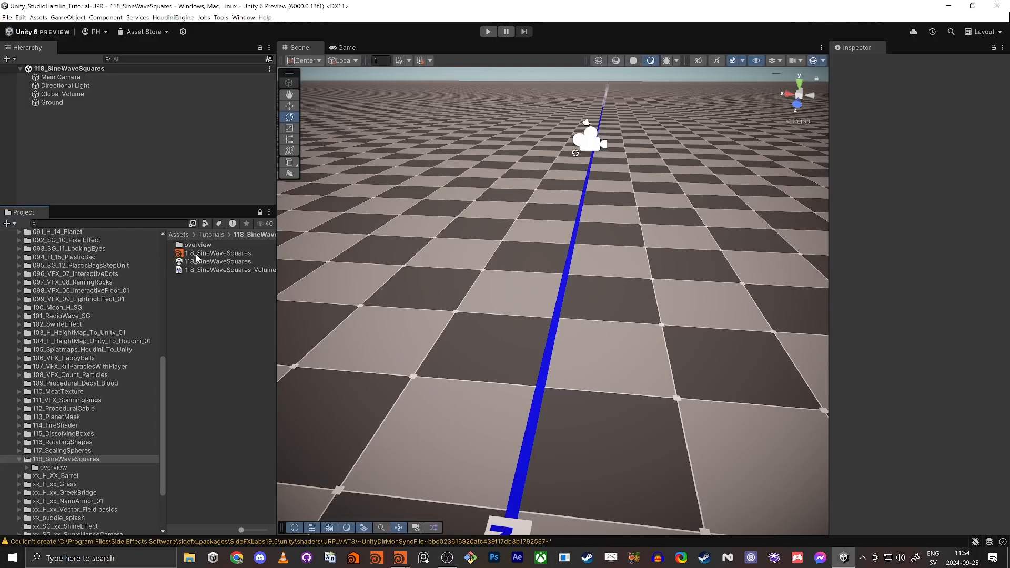
Open the 118_SineWaveSquares_overview scene and fly the camera around the square rings with gizmos hidden.
{"action": "left_click", "coordinate": [197, 255]}
{"action": "double_click", "coordinate": [192, 245]}
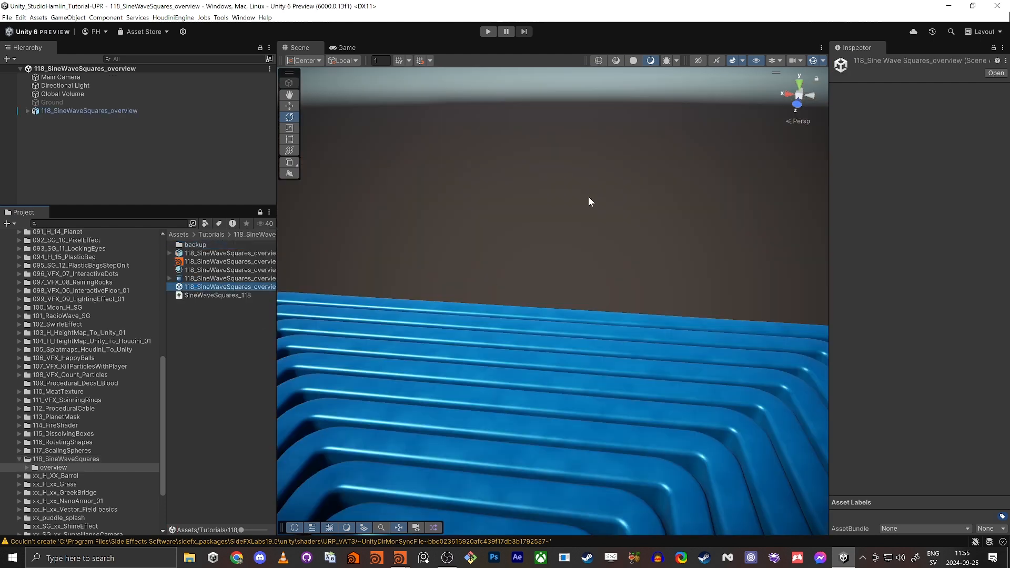
{"action": "right_click_drag", "start_coordinate": [457, 305], "coordinate": [469, 362]}
{"action": "key", "text": "s"}
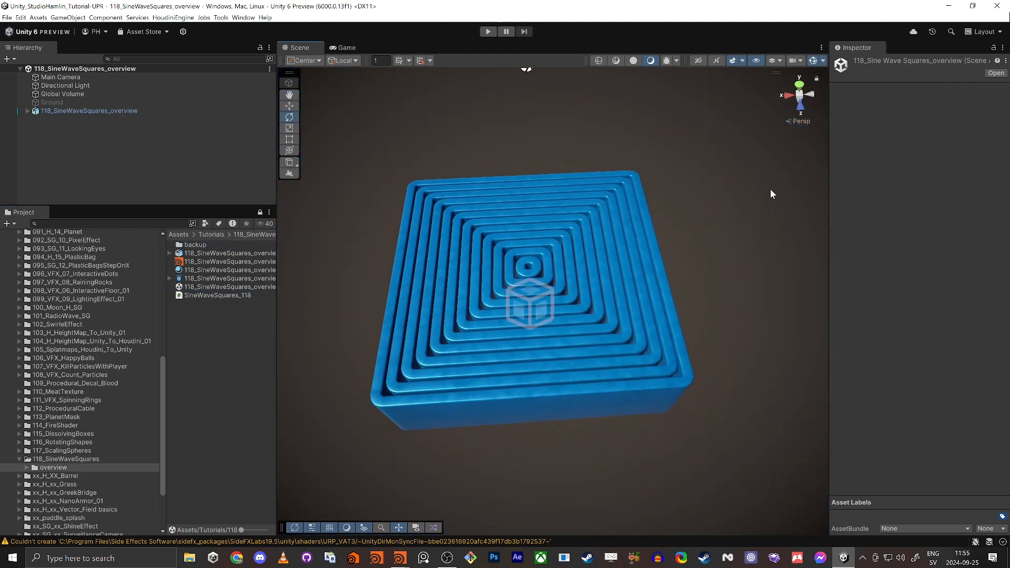
{"action": "left_click", "coordinate": [812, 62]}
{"action": "key", "text": "w"}
{"action": "right_click_drag", "start_coordinate": [588, 268], "coordinate": [587, 243]}
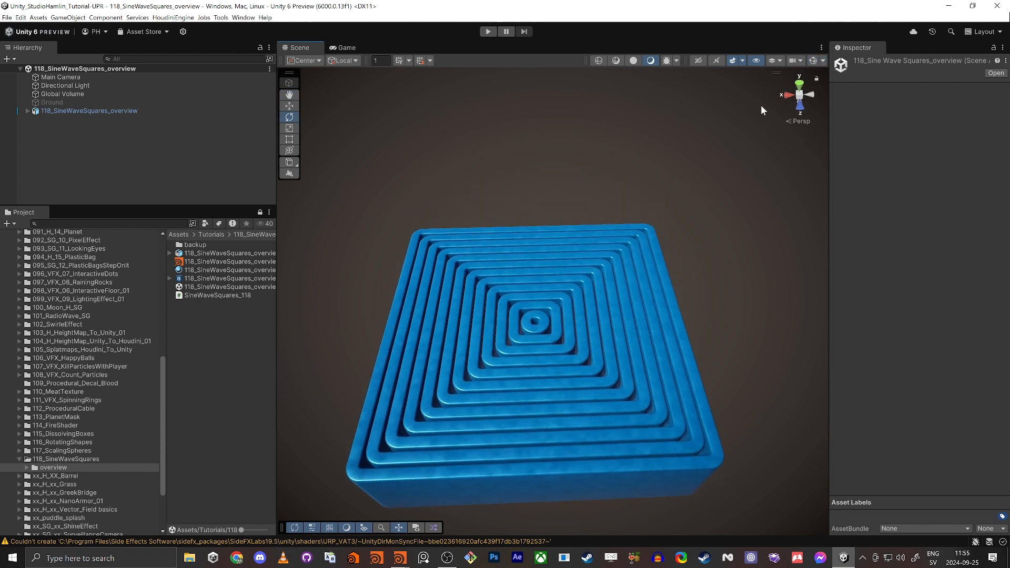
View the concentric rings from directly above in Top view, zooming in and out.
{"action": "left_click", "coordinate": [800, 107]}
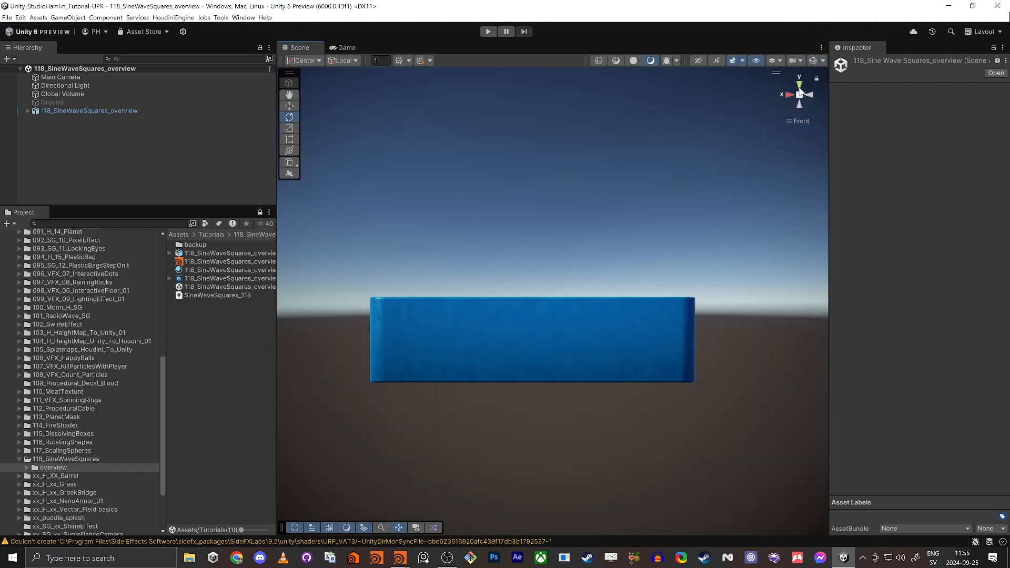
{"action": "left_click", "coordinate": [799, 86]}
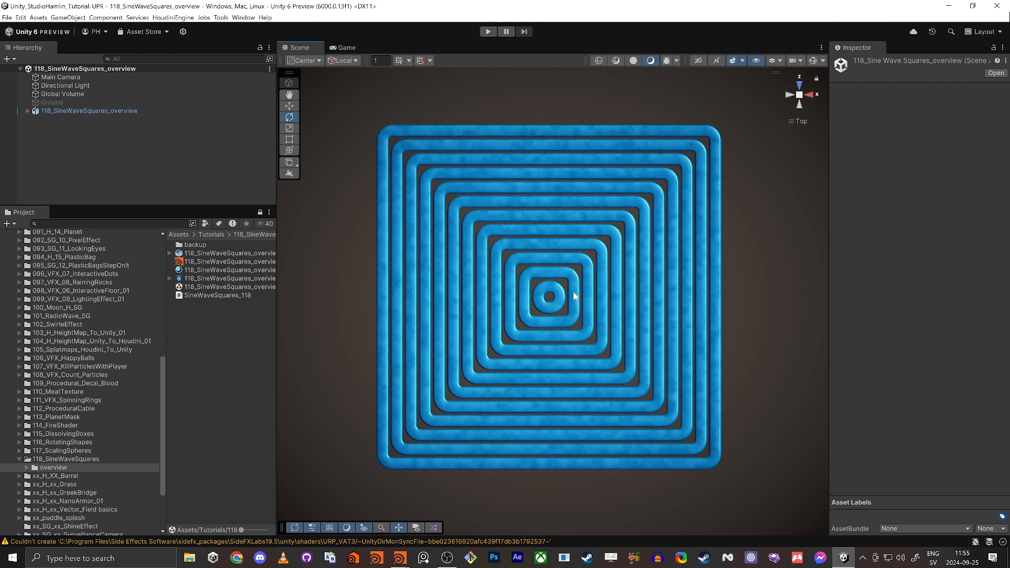
{"action": "scroll", "coordinate": [573, 291], "scroll_direction": "up", "scroll_amount": 1}
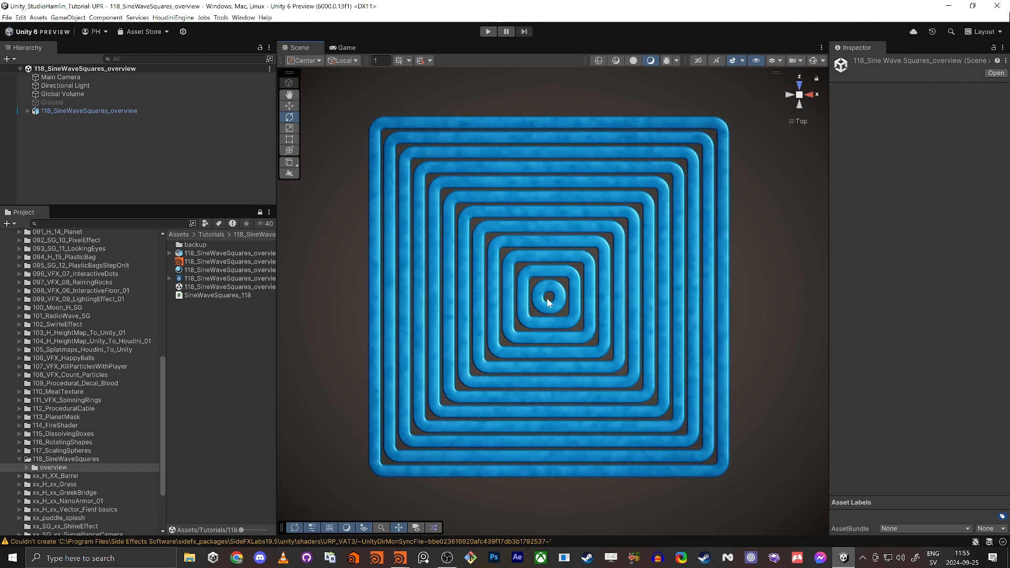
{"action": "scroll", "coordinate": [556, 297], "scroll_direction": "up", "scroll_amount": 2}
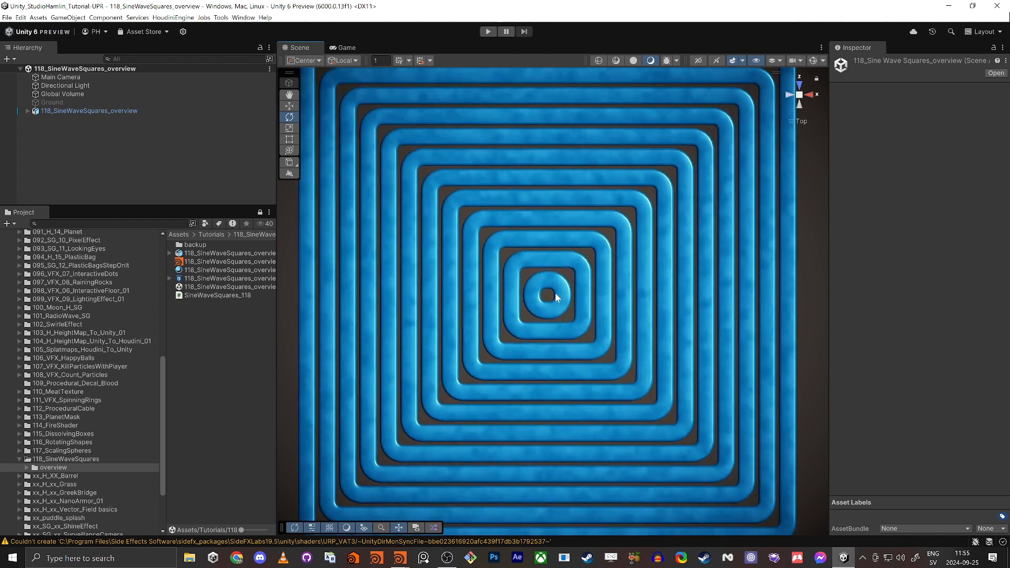
{"action": "scroll", "coordinate": [558, 279], "scroll_direction": "up", "scroll_amount": 6}
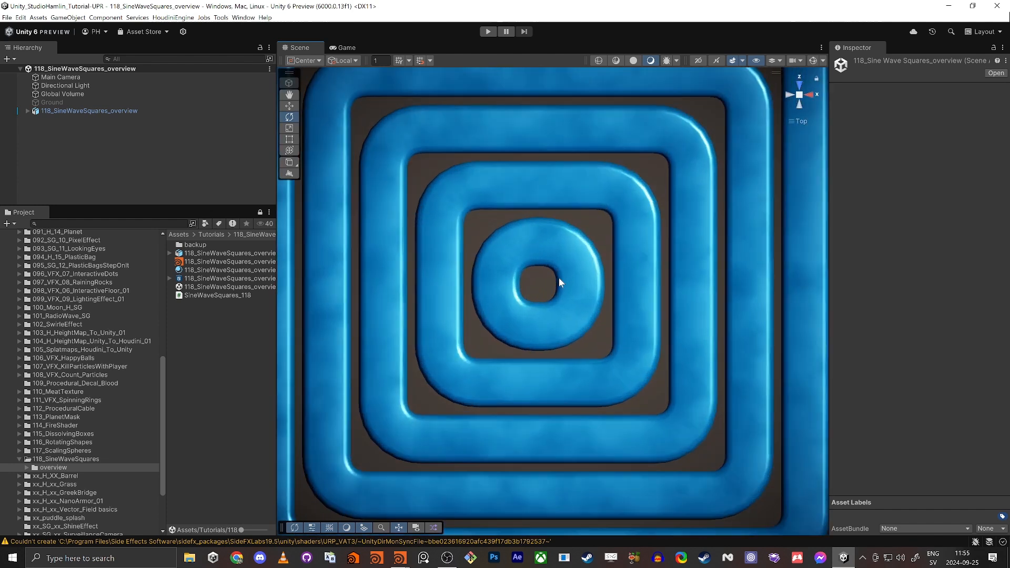
{"action": "middle_click_drag", "start_coordinate": [558, 278], "coordinate": [571, 303]}
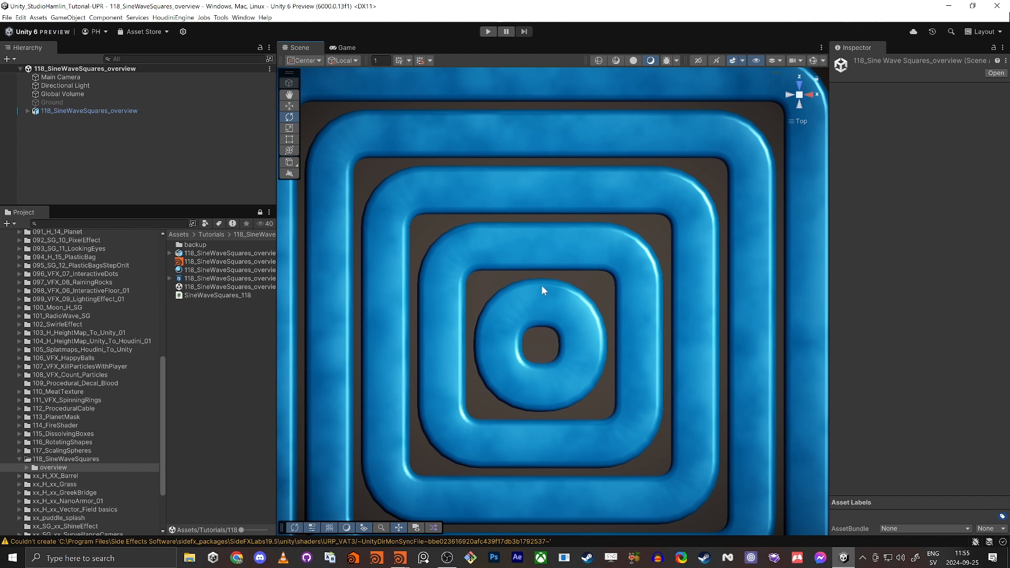
{"action": "scroll", "coordinate": [538, 272], "scroll_direction": "down", "scroll_amount": 8}
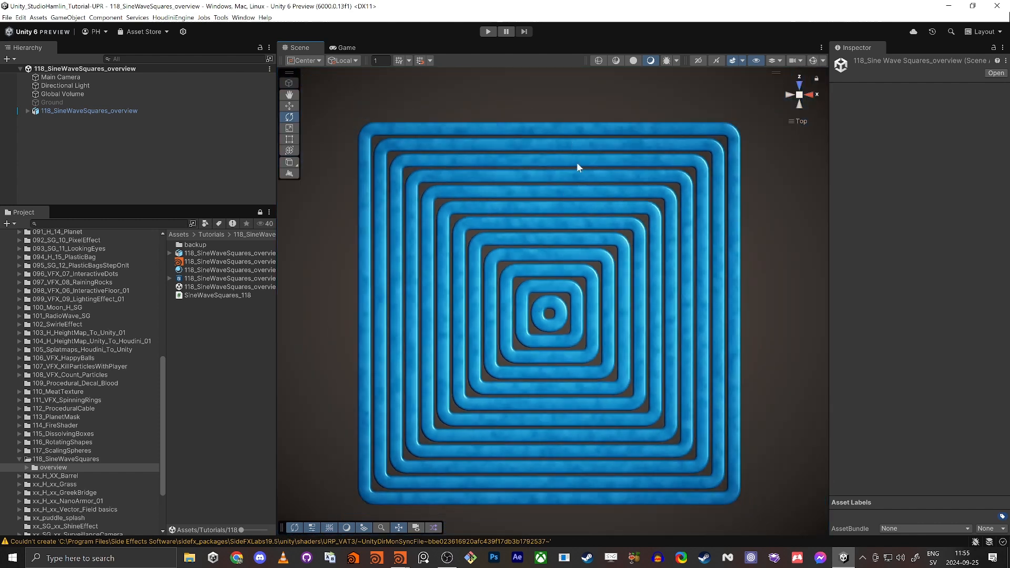
{"action": "key", "text": "alt+Tab"}
{"action": "key", "text": "alt+Tab"}
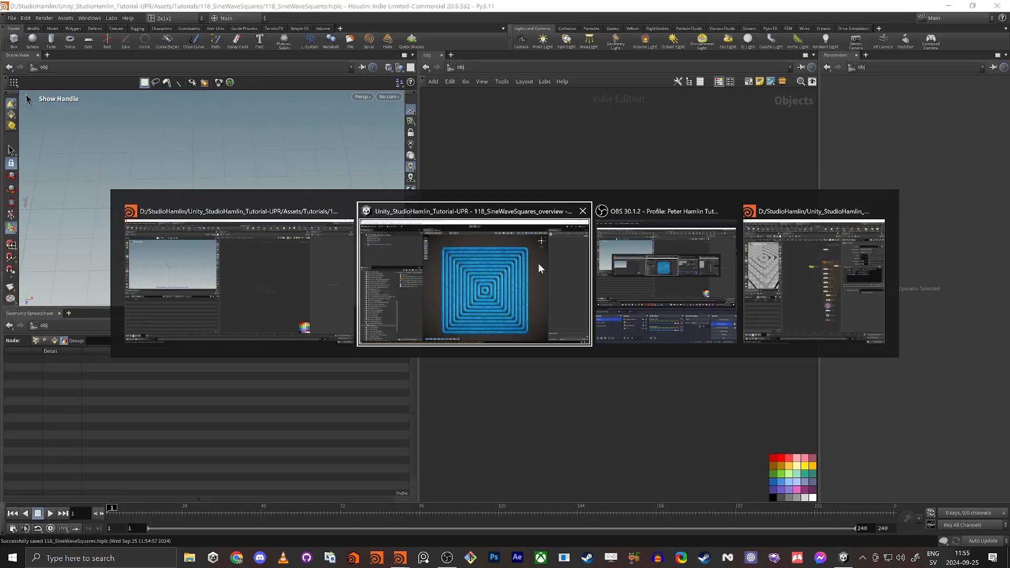
Bring up the overview Houdini file and select the Controller node to see its code.
{"action": "key", "text": "Escape"}
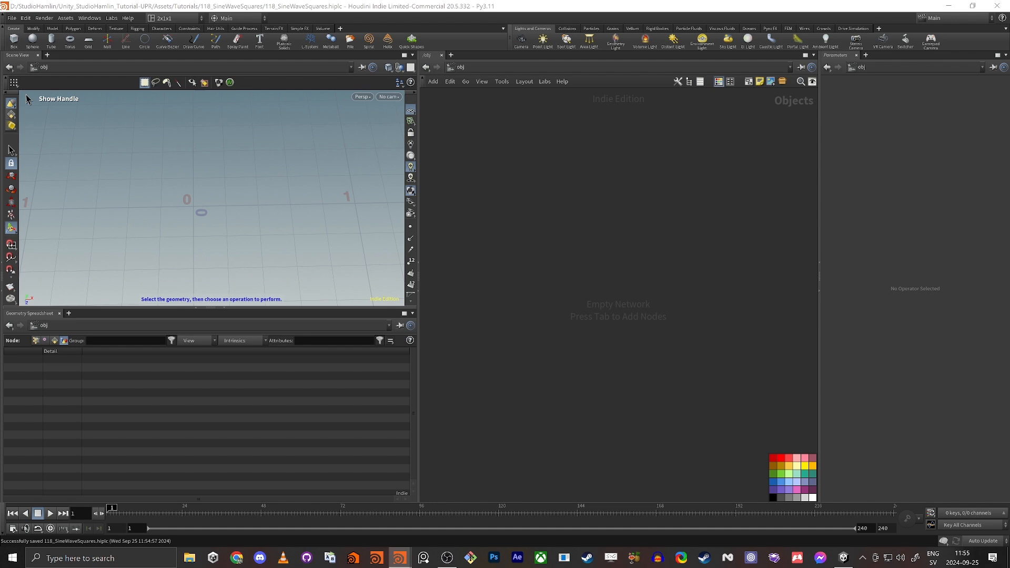
{"action": "key", "text": "alt+Tab"}
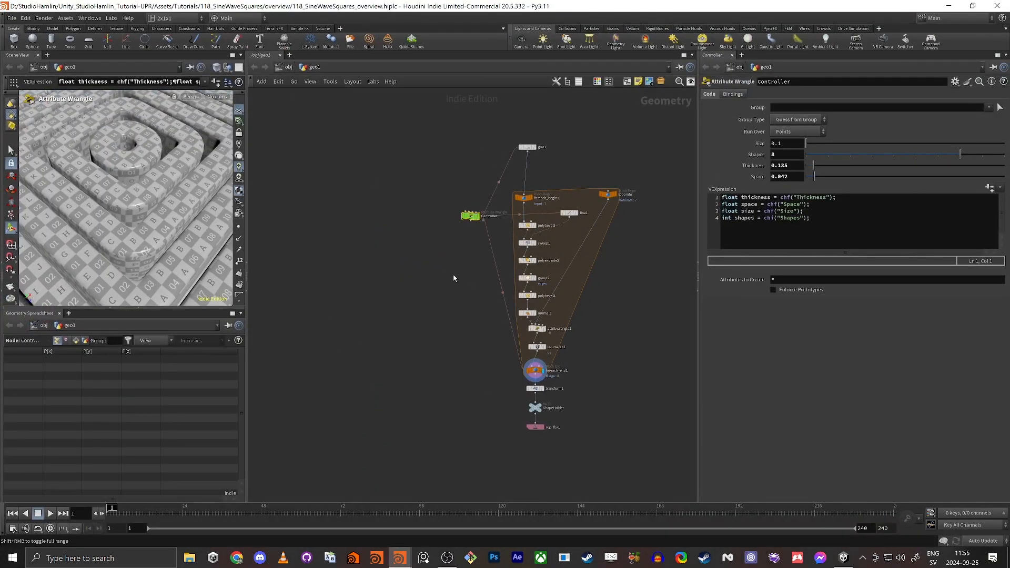
{"action": "middle_click_drag", "start_coordinate": [453, 275], "coordinate": [371, 251]}
{"action": "scroll", "coordinate": [440, 270], "scroll_direction": "up", "scroll_amount": 3}
{"action": "scroll", "coordinate": [370, 251], "scroll_direction": "down", "scroll_amount": 2}
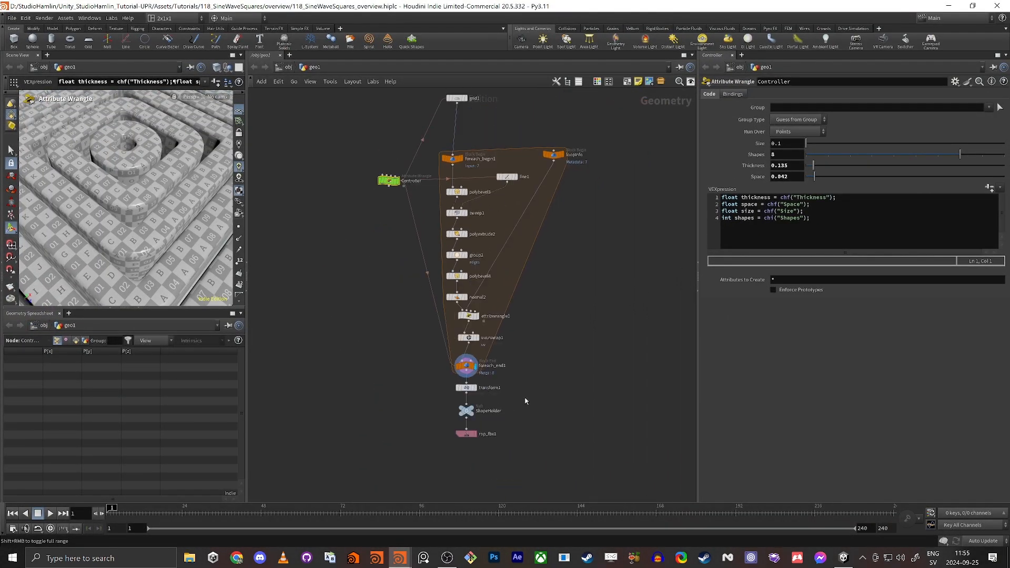
{"action": "left_click_drag", "start_coordinate": [576, 376], "coordinate": [459, 155]}
{"action": "left_click", "coordinate": [389, 182]}
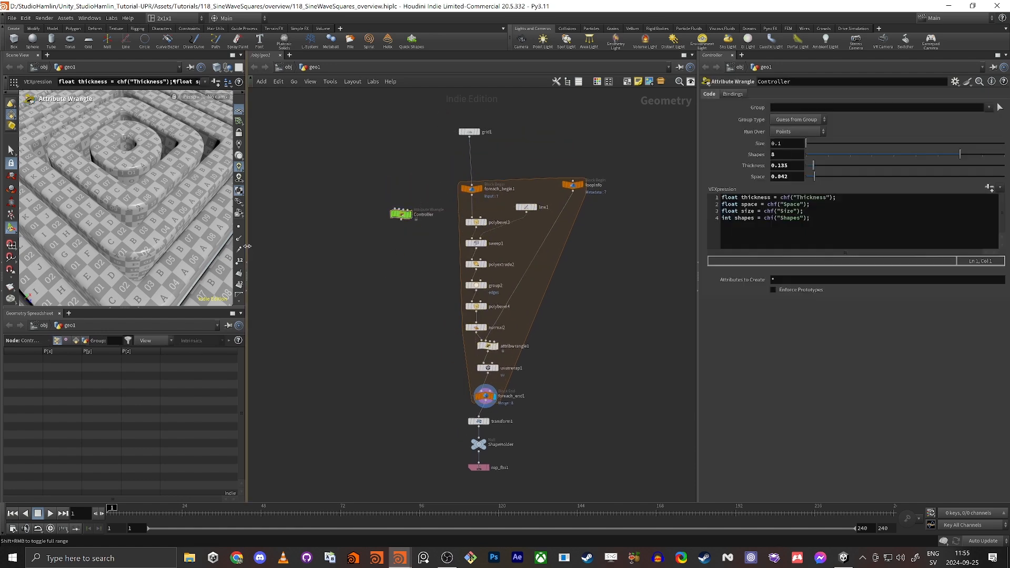
Widen the 3D viewport and display the Controller node's output.
{"action": "left_click_drag", "start_coordinate": [249, 246], "coordinate": [375, 245]}
{"action": "scroll", "coordinate": [231, 210], "scroll_direction": "down", "scroll_amount": 10}
{"action": "left_click_drag", "start_coordinate": [244, 221], "coordinate": [204, 202], "text": "alt"}
{"action": "scroll", "coordinate": [501, 228], "scroll_direction": "up", "scroll_amount": 5}
{"action": "scroll", "coordinate": [424, 192], "scroll_direction": "down", "scroll_amount": 2}
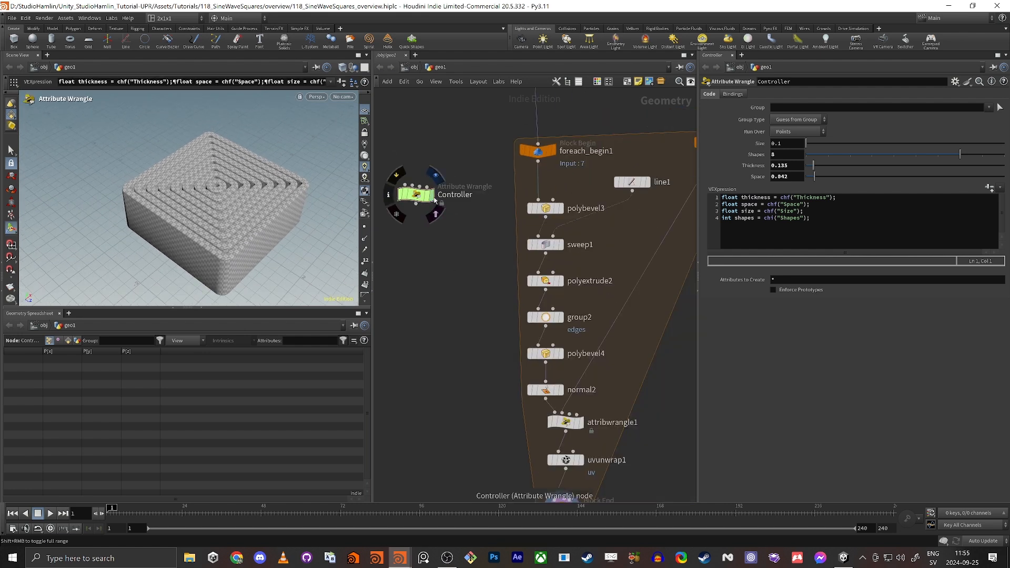
{"action": "left_click", "coordinate": [436, 176]}
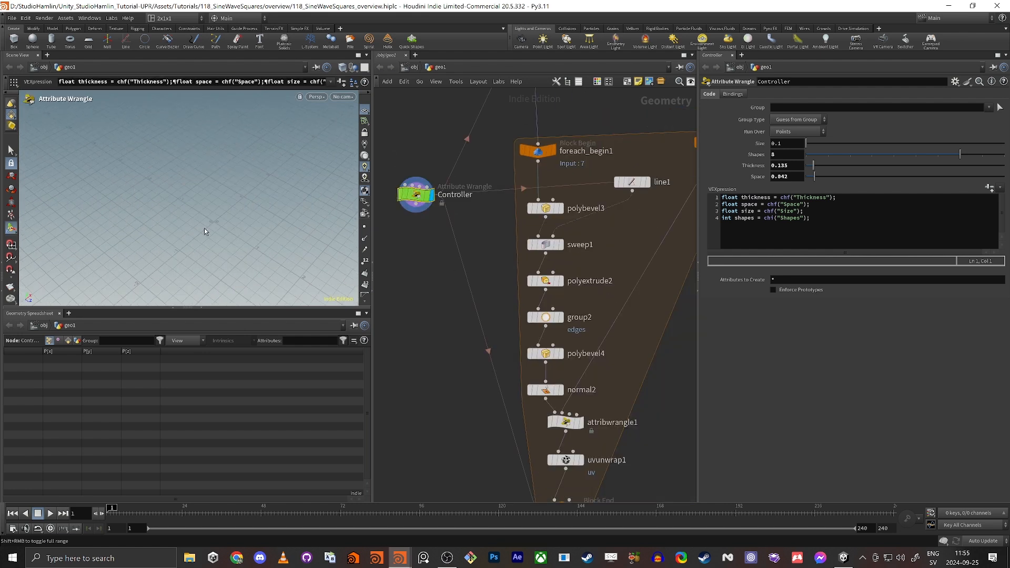
{"action": "scroll", "coordinate": [204, 231], "scroll_direction": "up", "scroll_amount": 3}
Display and select foreach_end1 to show the finished loop output.
{"action": "middle_click_drag", "start_coordinate": [602, 491], "coordinate": [587, 415]}
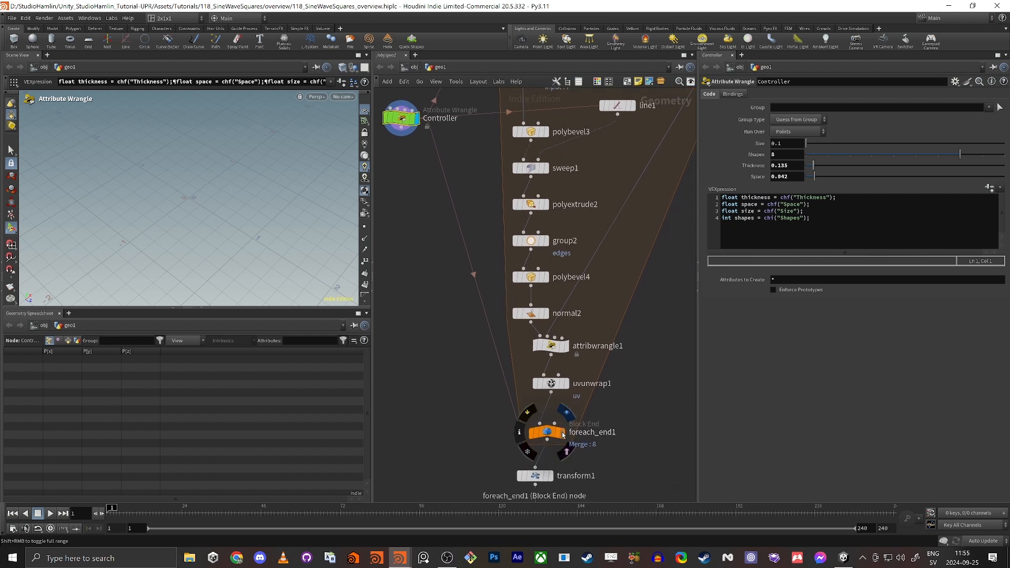
{"action": "left_click", "coordinate": [562, 435]}
{"action": "left_click", "coordinate": [544, 434]}
{"action": "middle_click_drag", "start_coordinate": [390, 236], "coordinate": [412, 346]}
{"action": "left_click_drag", "start_coordinate": [411, 296], "coordinate": [439, 179]}
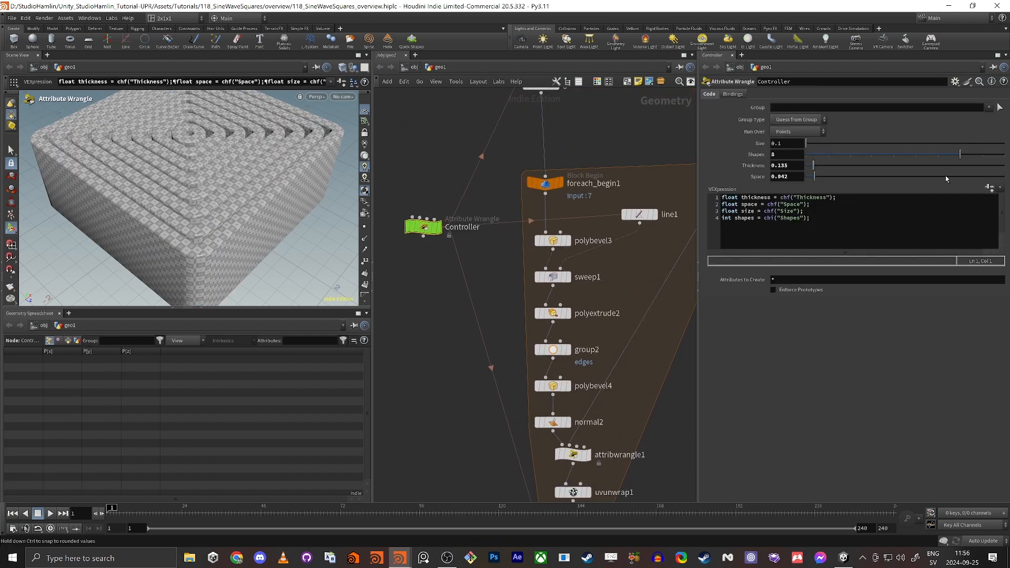
Try Shapes 7, Size 0.807, Thickness 0.375 and a larger Space, then undo the changes.
{"action": "left_click_drag", "start_coordinate": [950, 154], "coordinate": [891, 153]}
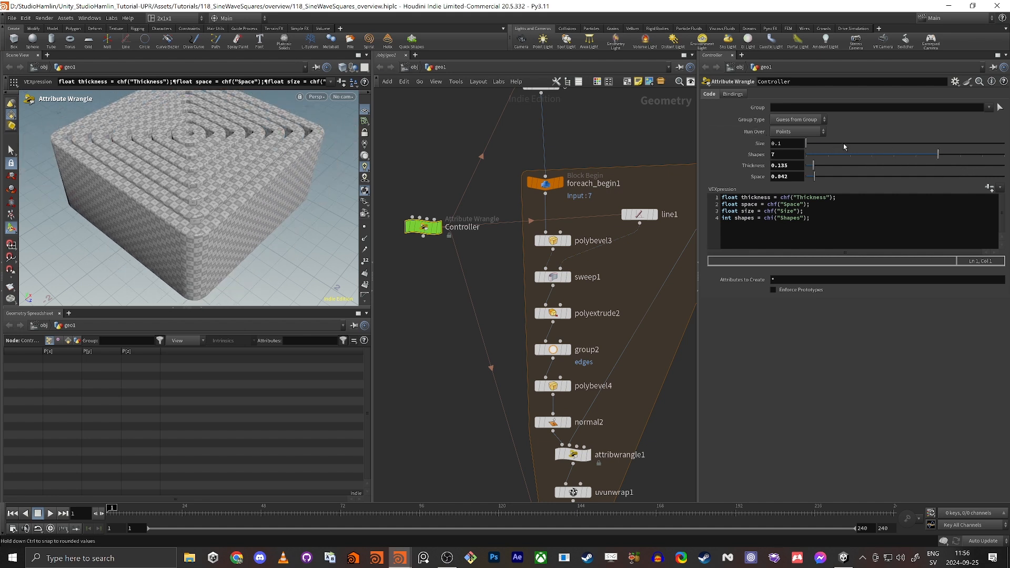
{"action": "left_click_drag", "start_coordinate": [820, 148], "coordinate": [961, 143]}
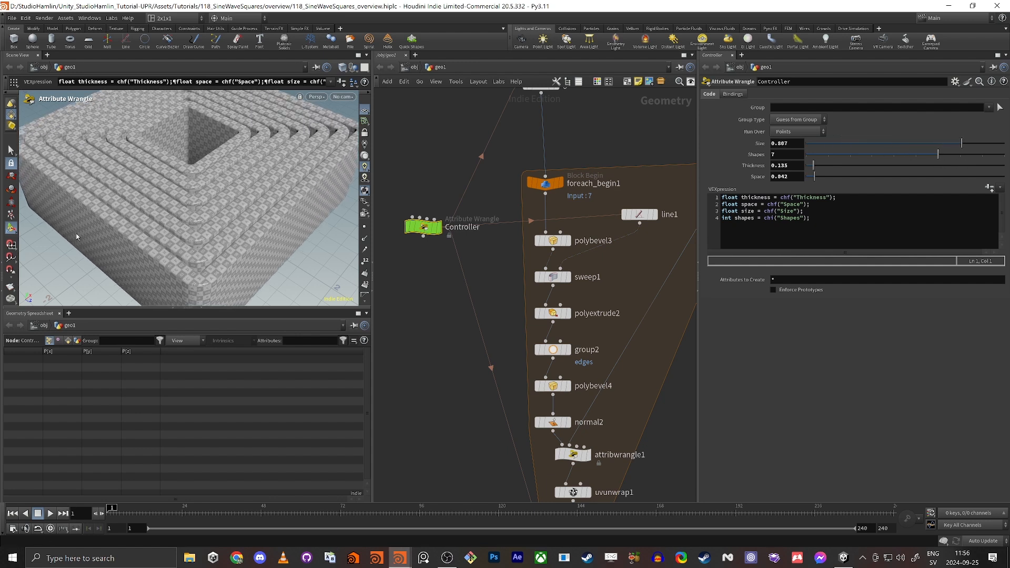
{"action": "key", "text": "Escape"}
{"action": "left_click_drag", "start_coordinate": [168, 195], "coordinate": [113, 196], "text": "alt"}
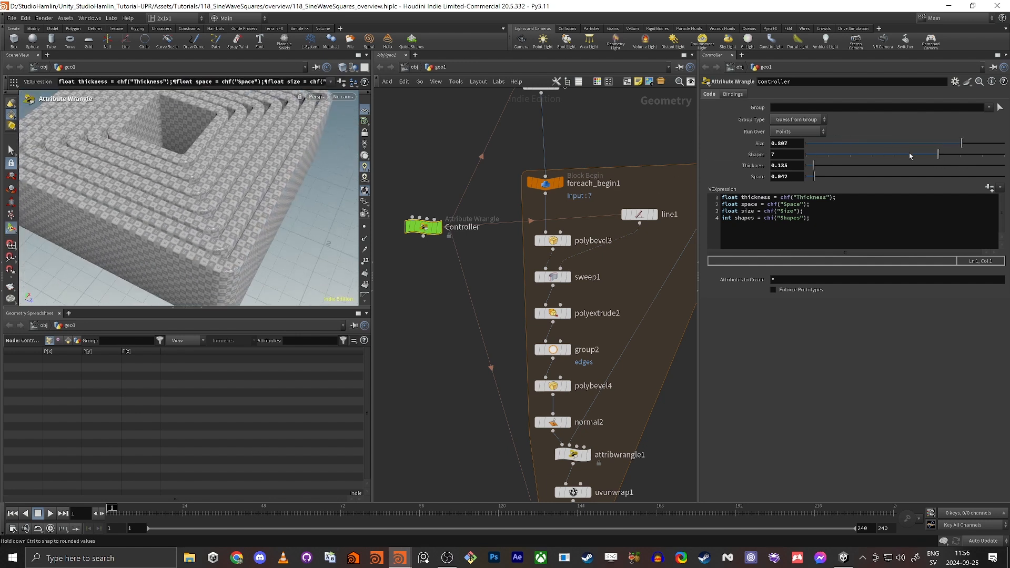
{"action": "left_click_drag", "start_coordinate": [818, 167], "coordinate": [895, 179]}
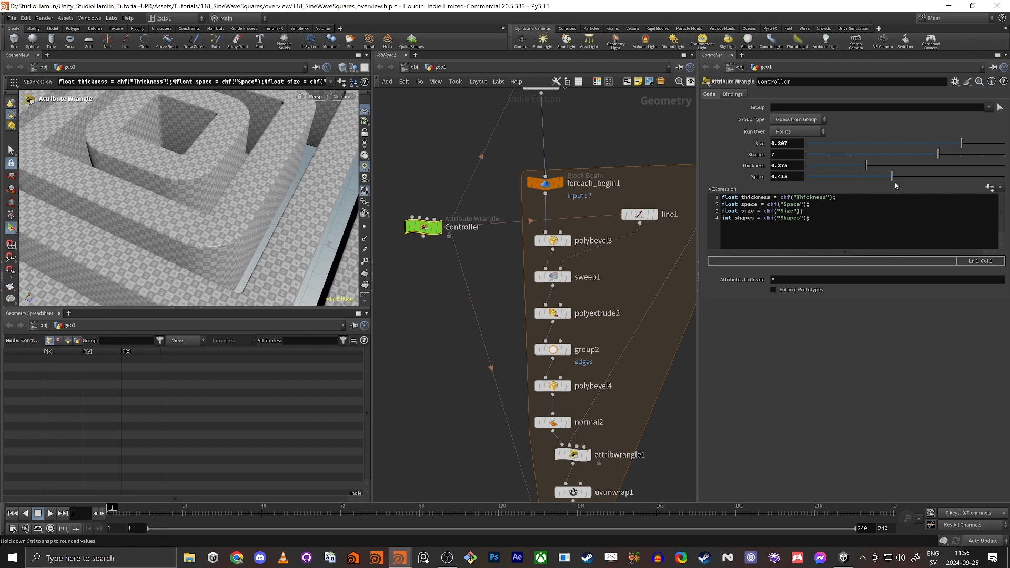
{"action": "right_click_drag", "start_coordinate": [195, 187], "coordinate": [232, 223], "text": "alt"}
{"action": "key", "text": "ctrl+z"}
{"action": "key", "text": "ctrl+z"}
{"action": "key", "text": "ctrl+z"}
{"action": "key", "text": "ctrl+z"}
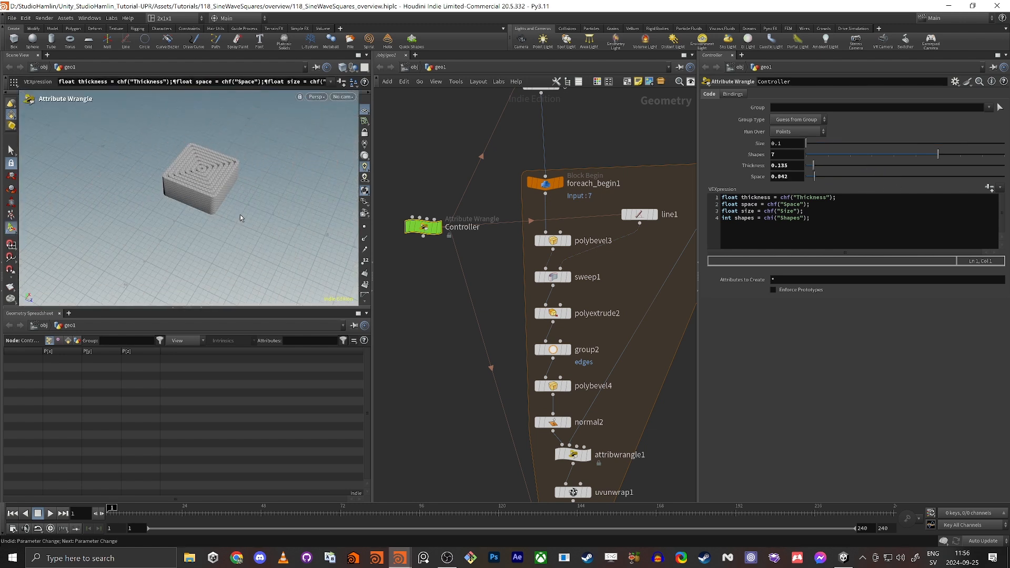
Frame the node graph and nudge transform1, ShapeHolder and rop_fbx1 slightly right.
{"action": "key", "text": "h"}
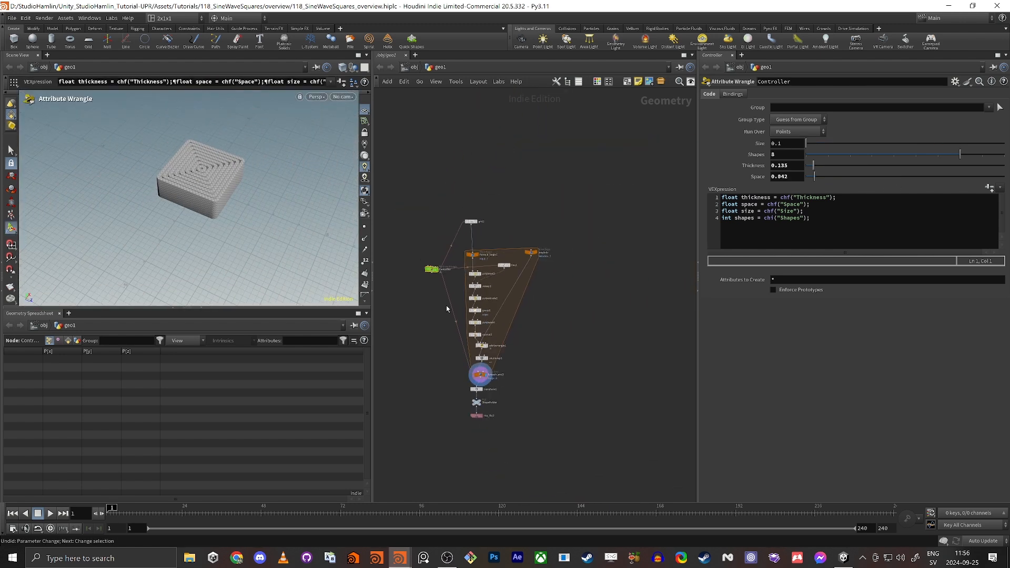
{"action": "middle_click_drag", "start_coordinate": [427, 387], "coordinate": [440, 323]}
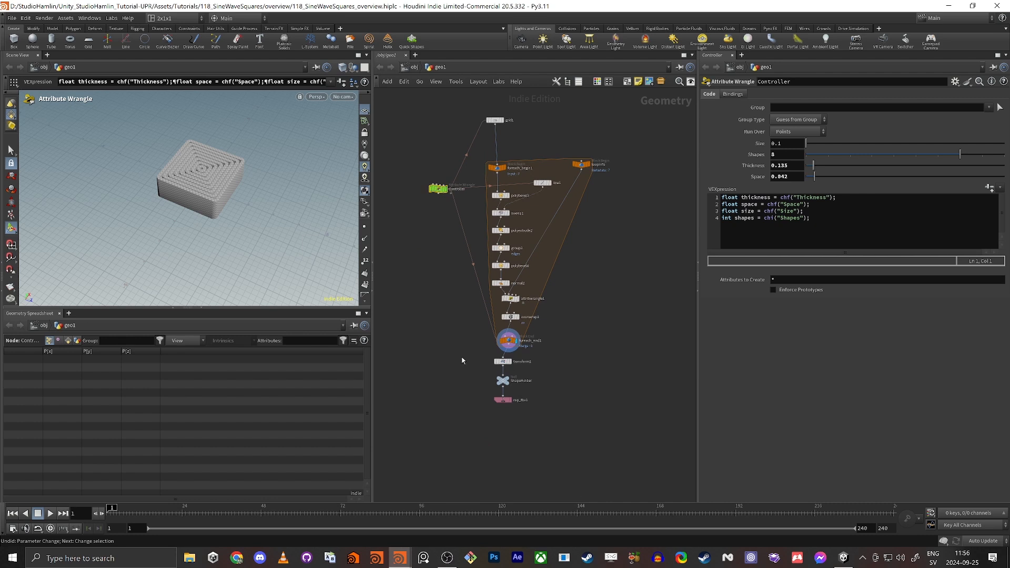
{"action": "left_click_drag", "start_coordinate": [462, 360], "coordinate": [542, 432]}
{"action": "left_click_drag", "start_coordinate": [509, 362], "coordinate": [516, 366]}
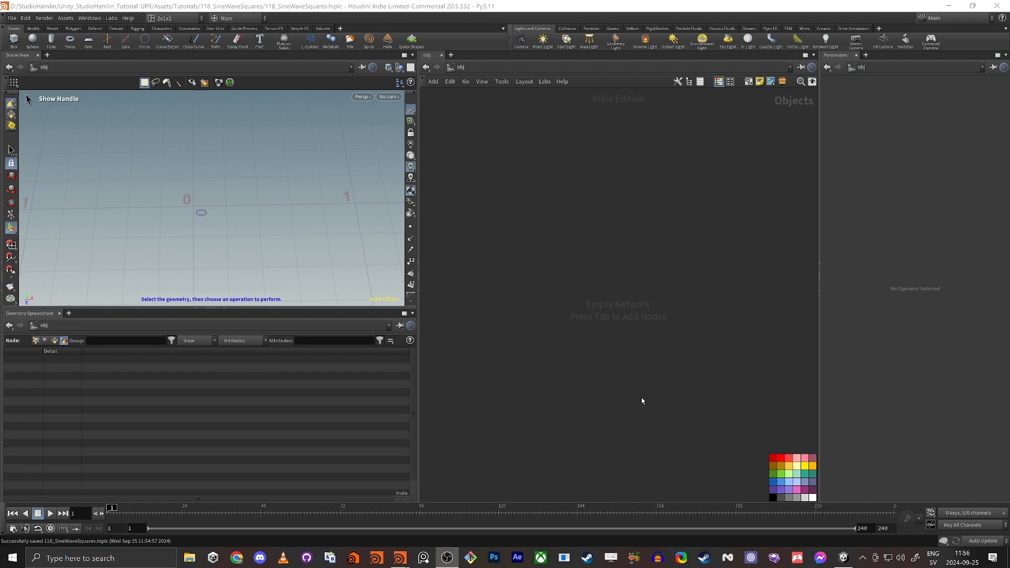
Keep the 2x1x1 desktop, widen the network editor and parameters pane, and hide the colour palette.
{"action": "left_click", "coordinate": [169, 19]}
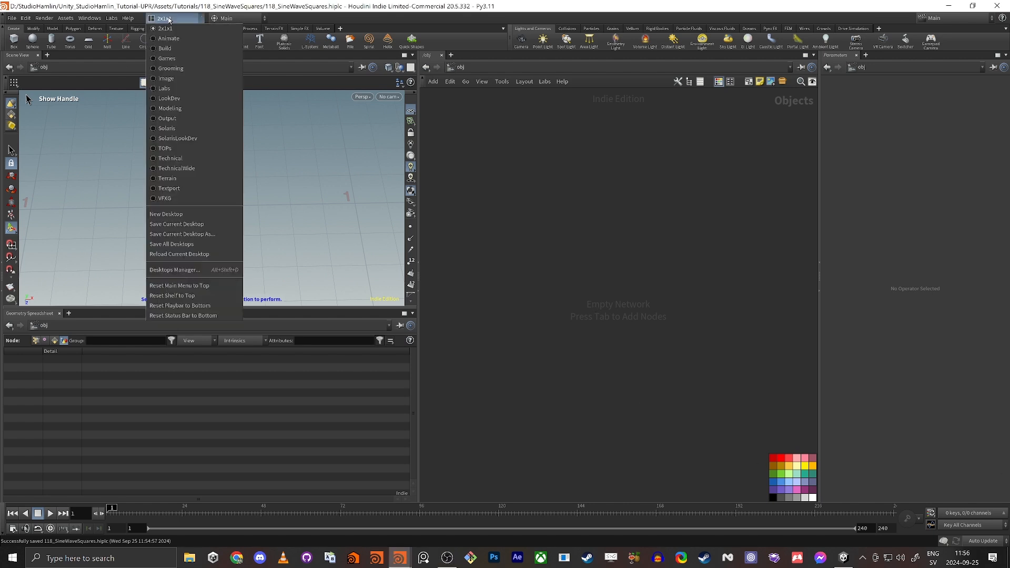
{"action": "left_click", "coordinate": [171, 30]}
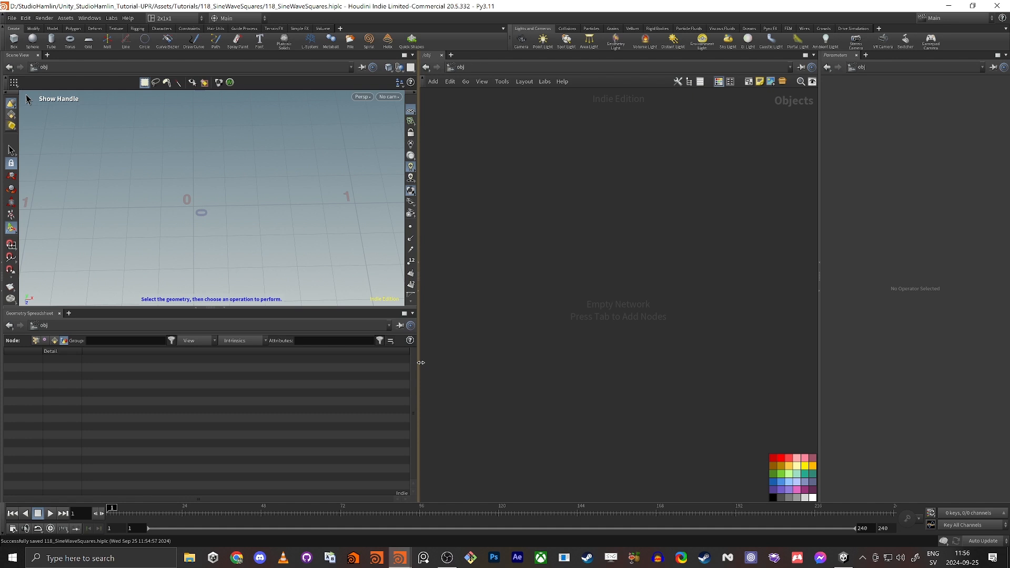
{"action": "left_click_drag", "start_coordinate": [420, 362], "coordinate": [349, 361]}
{"action": "key", "text": "c"}
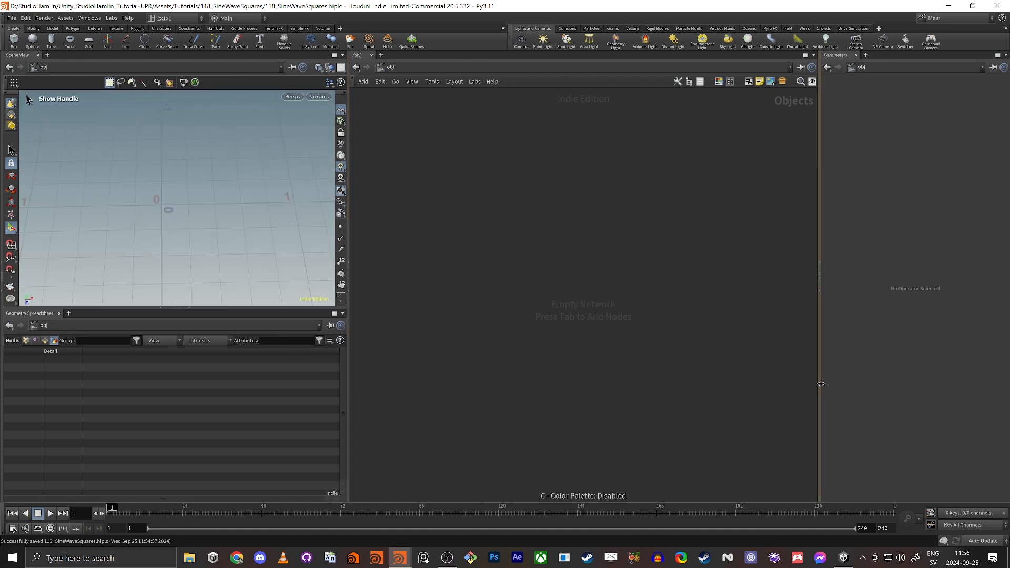
{"action": "left_click_drag", "start_coordinate": [821, 384], "coordinate": [685, 387]}
Add a Geometry object, geo1, to the object network.
{"action": "key", "text": "Tab"}
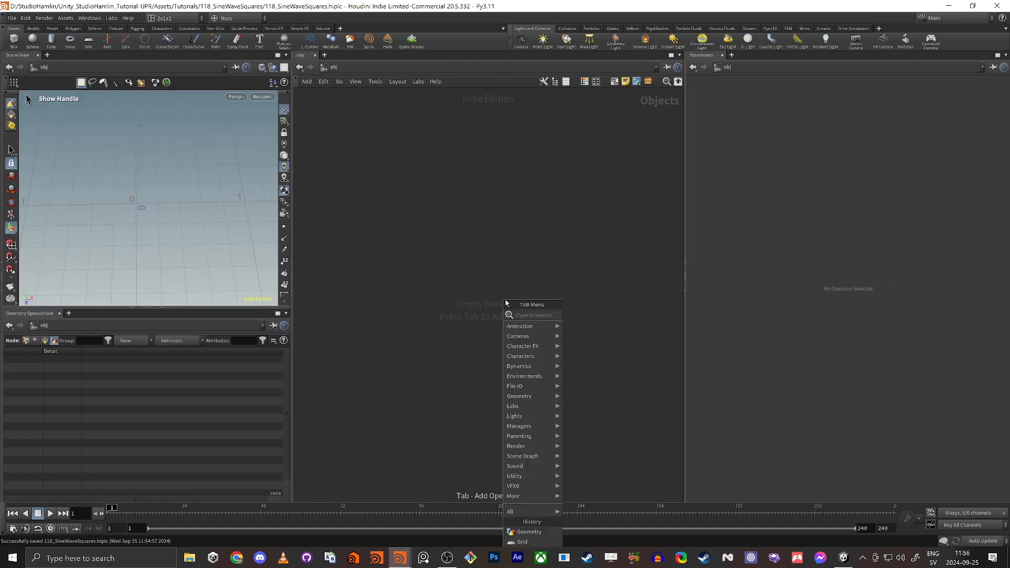
{"action": "type", "text": "geo"}
{"action": "key", "text": "Return"}
{"action": "left_click", "coordinate": [506, 302]}
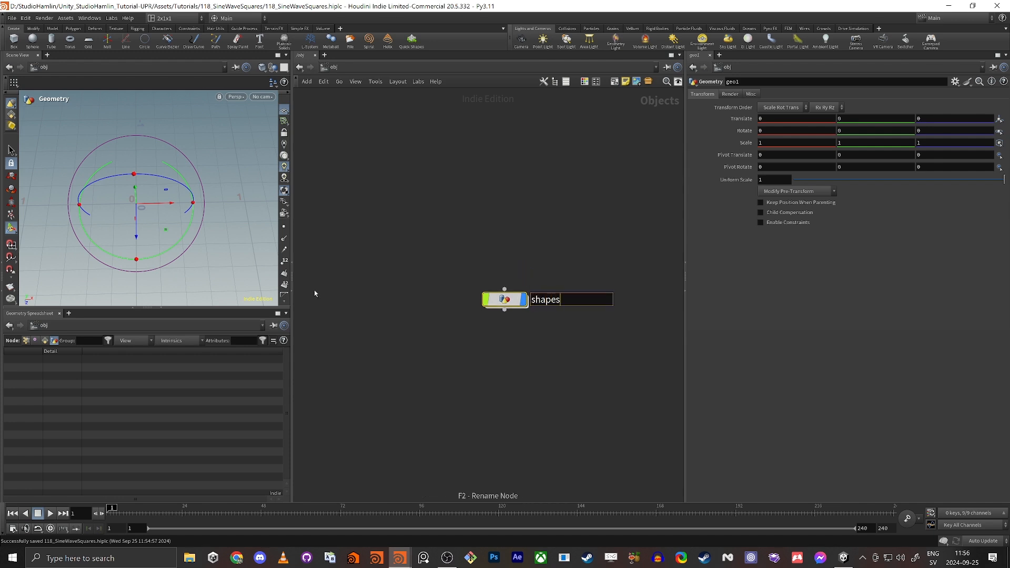
Rename the object to shapes and add a grid1 node near the centre of its network.
{"action": "key", "text": "Return"}
{"action": "key", "text": "Return"}
{"action": "key", "text": "Tab"}
{"action": "type", "text": "grid"}
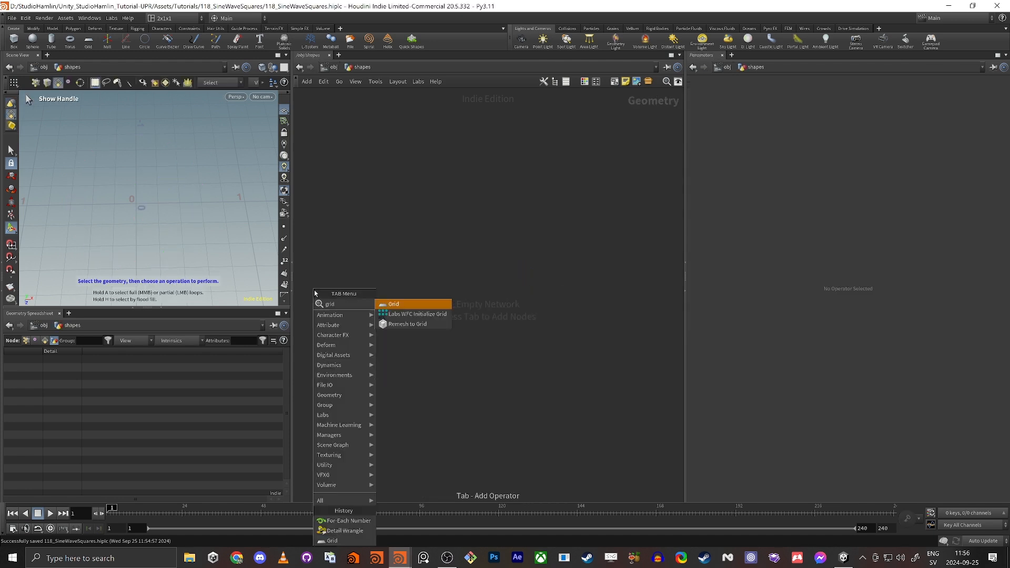
{"action": "key", "text": "Return"}
{"action": "left_click", "coordinate": [315, 292]}
{"action": "left_click_drag", "start_coordinate": [314, 292], "coordinate": [533, 247]}
Look around grid1 in the viewport, then bring the overview reference file on screen.
{"action": "middle_click_drag", "start_coordinate": [115, 194], "coordinate": [160, 195], "text": "alt"}
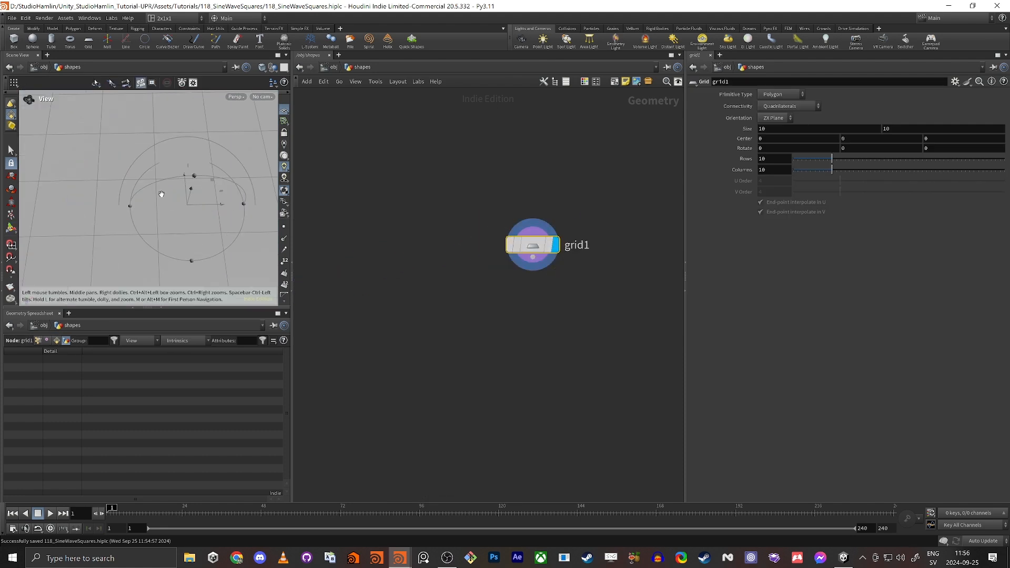
{"action": "left_click_drag", "start_coordinate": [160, 194], "coordinate": [190, 194], "text": "alt"}
{"action": "middle_click_drag", "start_coordinate": [190, 194], "coordinate": [128, 190], "text": "alt"}
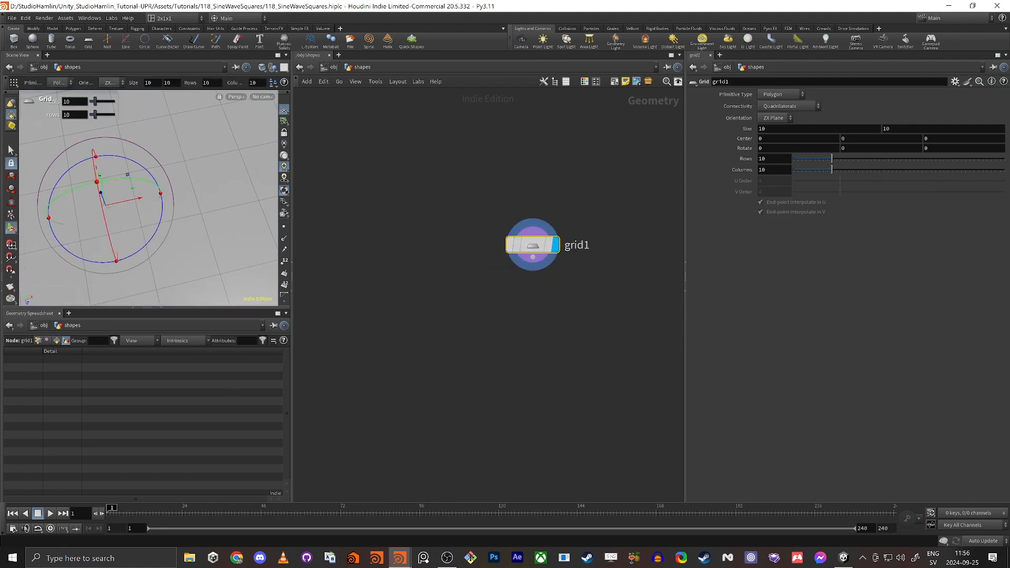
{"action": "left_click_drag", "start_coordinate": [1009, 63], "coordinate": [368, 2]}
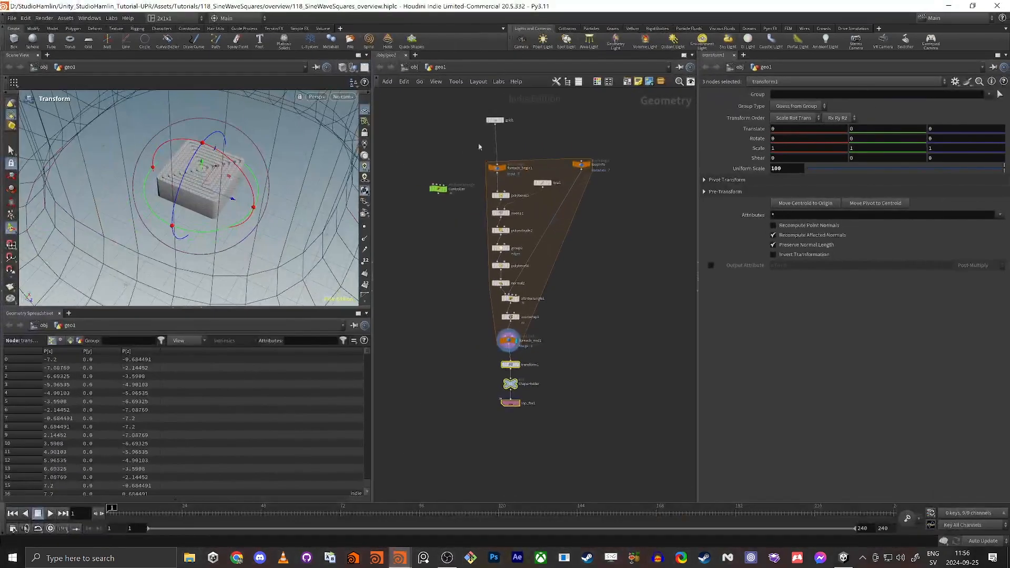
Inspect the overview's grid1 settings and the polybevel3 and sweep1 results.
{"action": "scroll", "coordinate": [479, 139], "scroll_direction": "up", "scroll_amount": 4}
{"action": "left_click", "coordinate": [522, 112]}
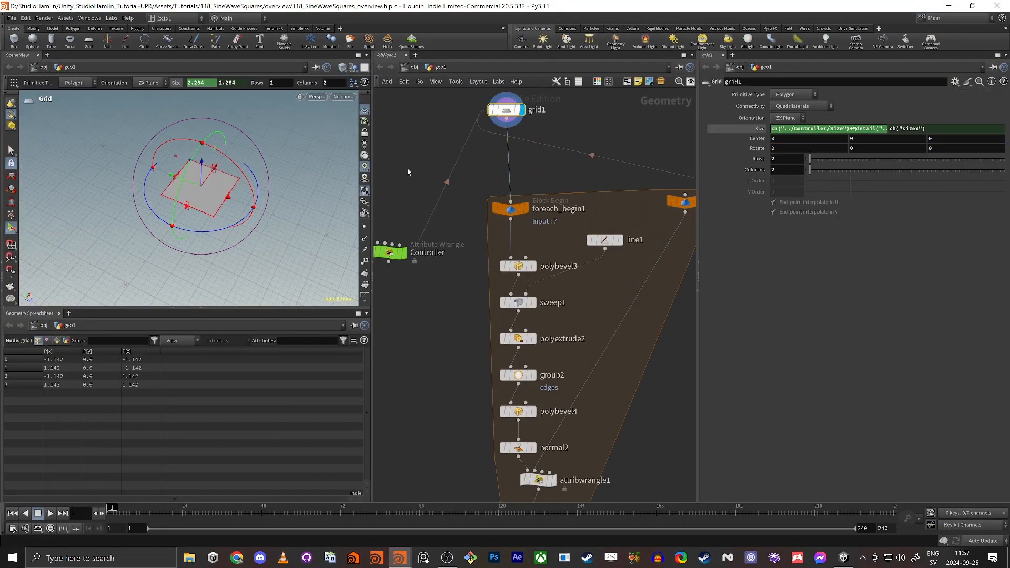
{"action": "left_click", "coordinate": [535, 268]}
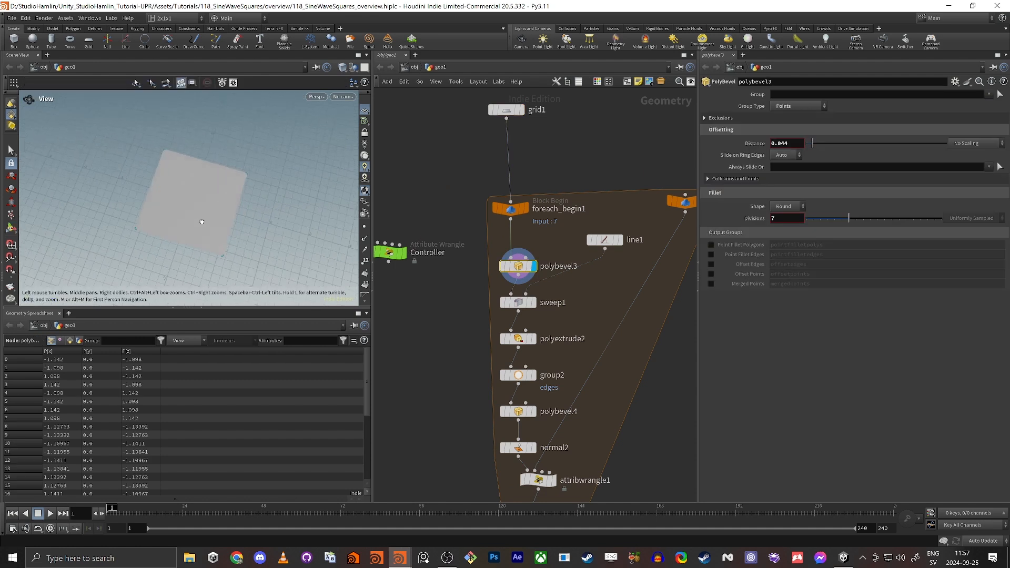
{"action": "key", "text": "Return"}
{"action": "left_click", "coordinate": [518, 304]}
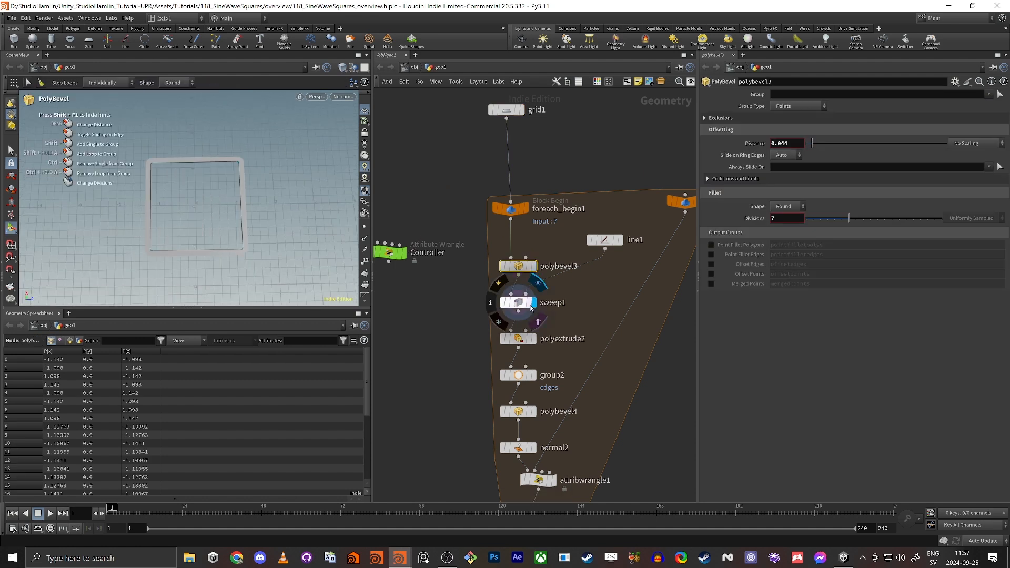
{"action": "scroll", "coordinate": [204, 173], "scroll_direction": "up", "scroll_amount": 3}
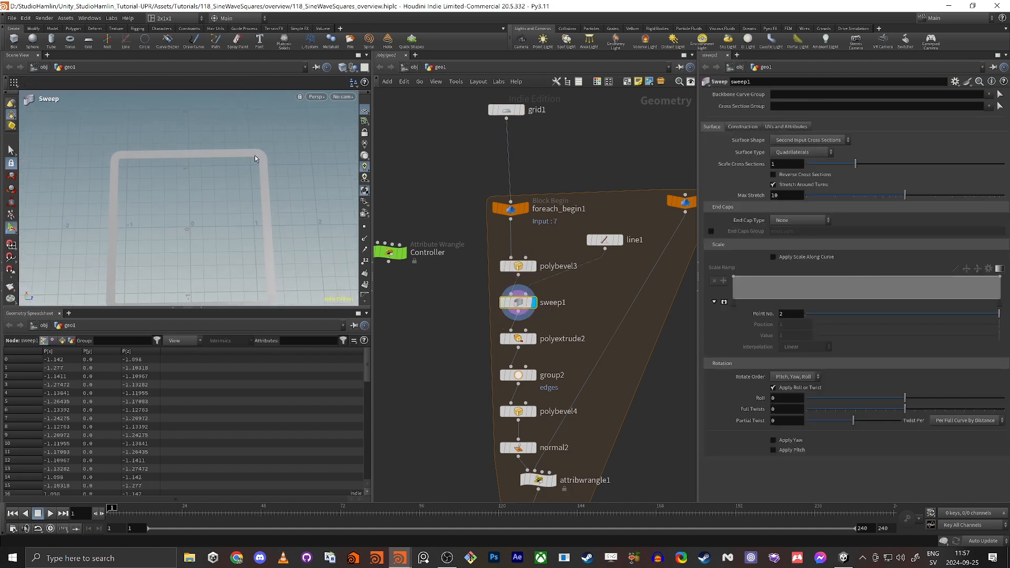
Inspect polyextrude2, uvunwrap1 and the VEX code in attribwrangle1.
{"action": "left_click", "coordinate": [535, 340]}
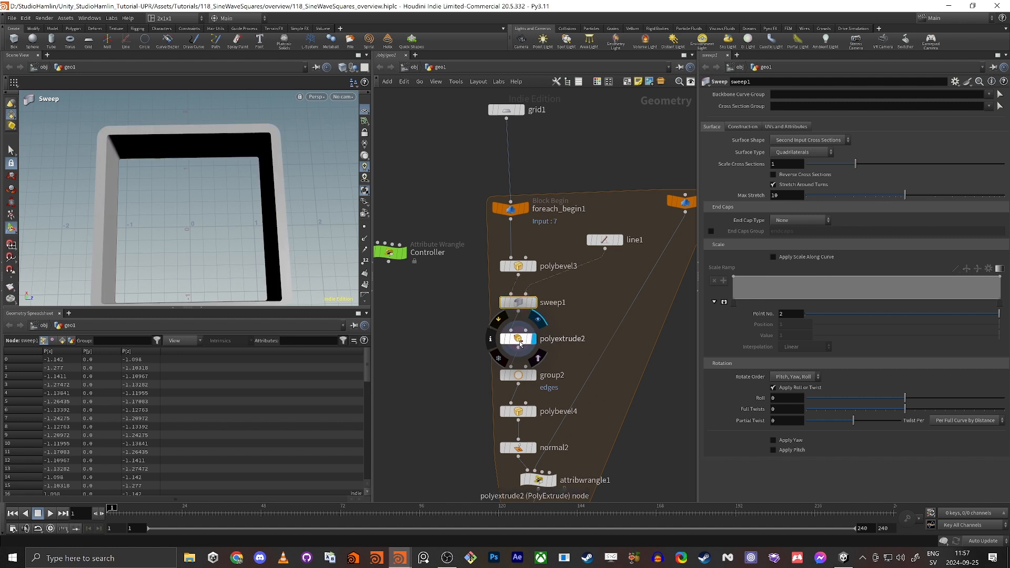
{"action": "left_click", "coordinate": [519, 339]}
{"action": "left_click_drag", "start_coordinate": [198, 243], "coordinate": [210, 224], "text": "alt"}
{"action": "key", "text": "Return"}
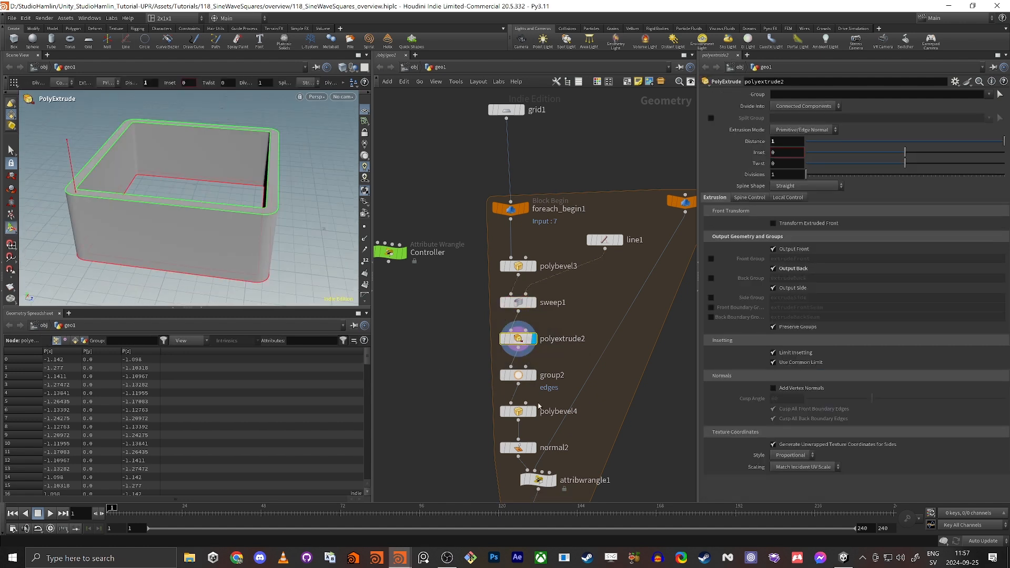
{"action": "middle_click_drag", "start_coordinate": [510, 467], "coordinate": [534, 367]}
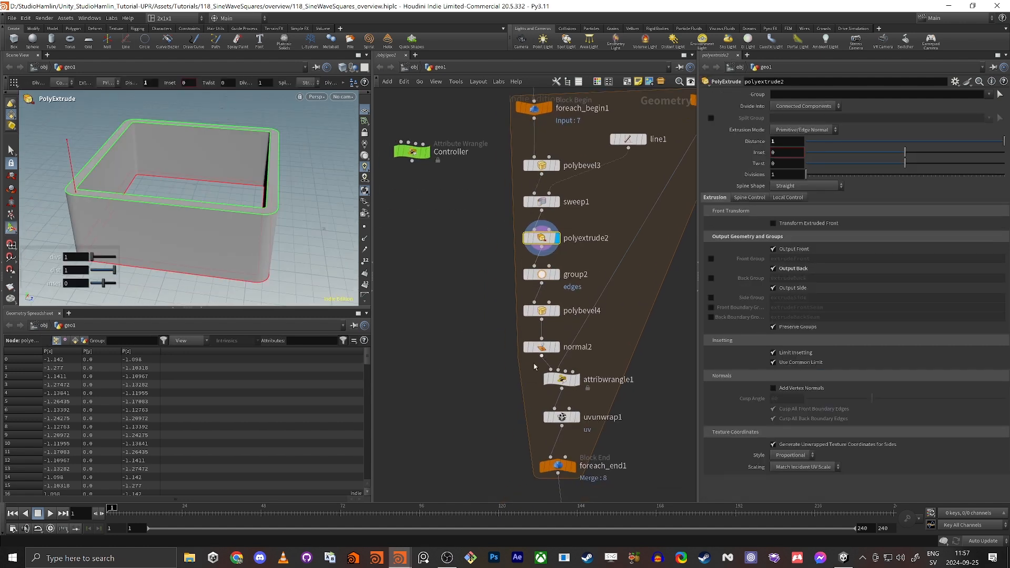
{"action": "left_click", "coordinate": [562, 417]}
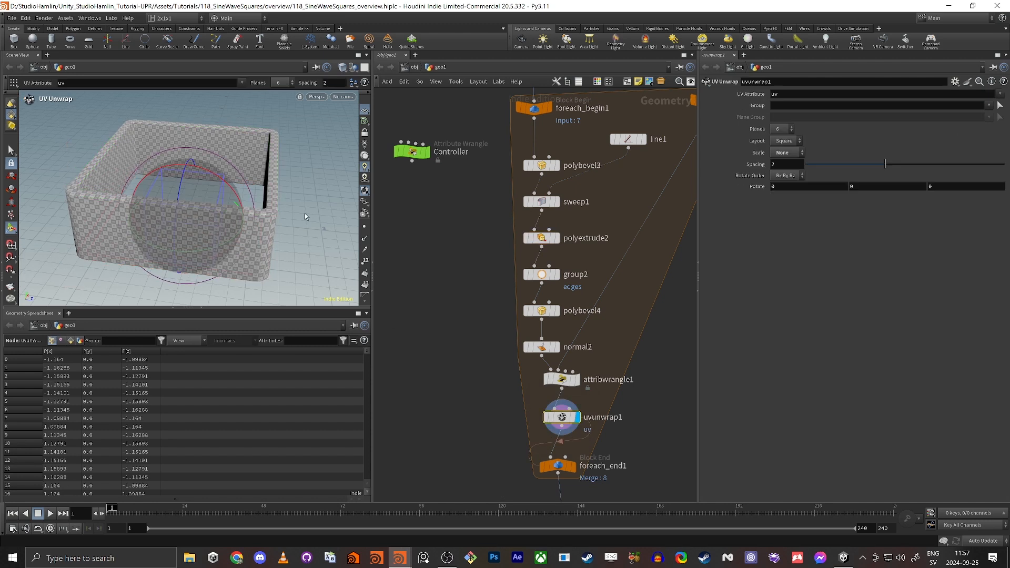
{"action": "left_click", "coordinate": [569, 385]}
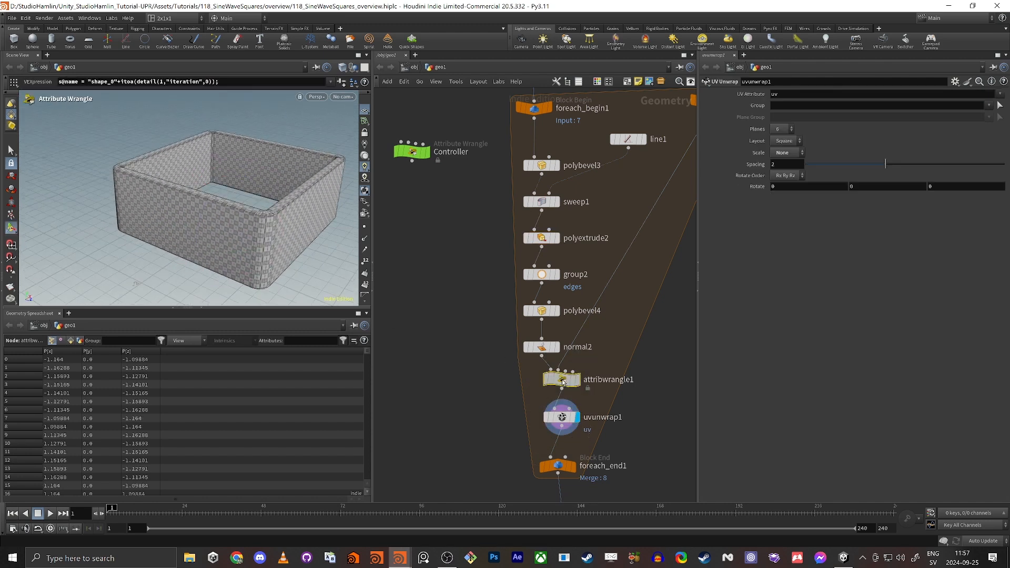
{"action": "left_click_drag", "start_coordinate": [811, 153], "coordinate": [704, 158]}
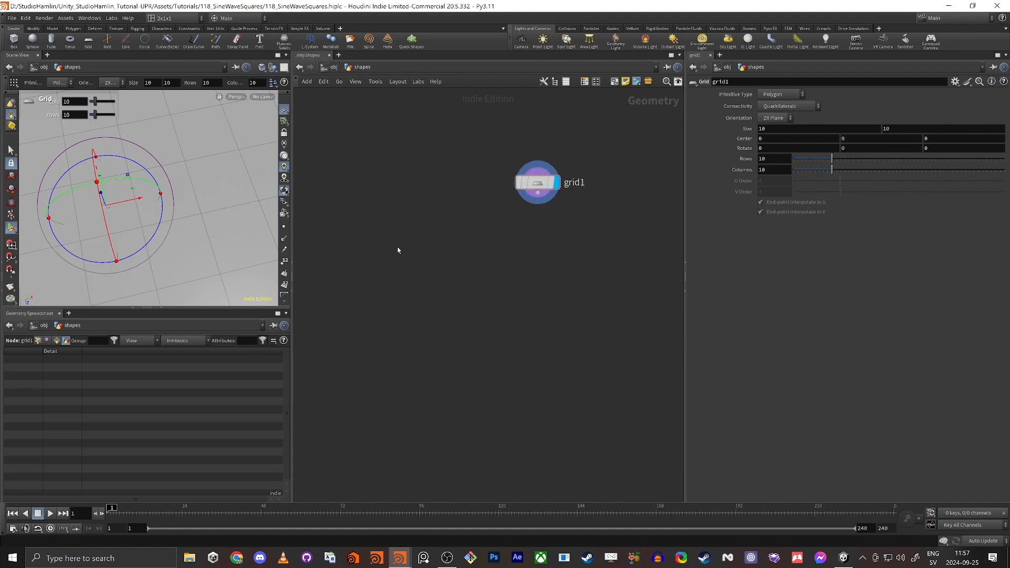
Add a Detail Wrangle node with Run Over set to Detail (only once).
{"action": "key", "text": "Tab"}
{"action": "type", "text": "wran det"}
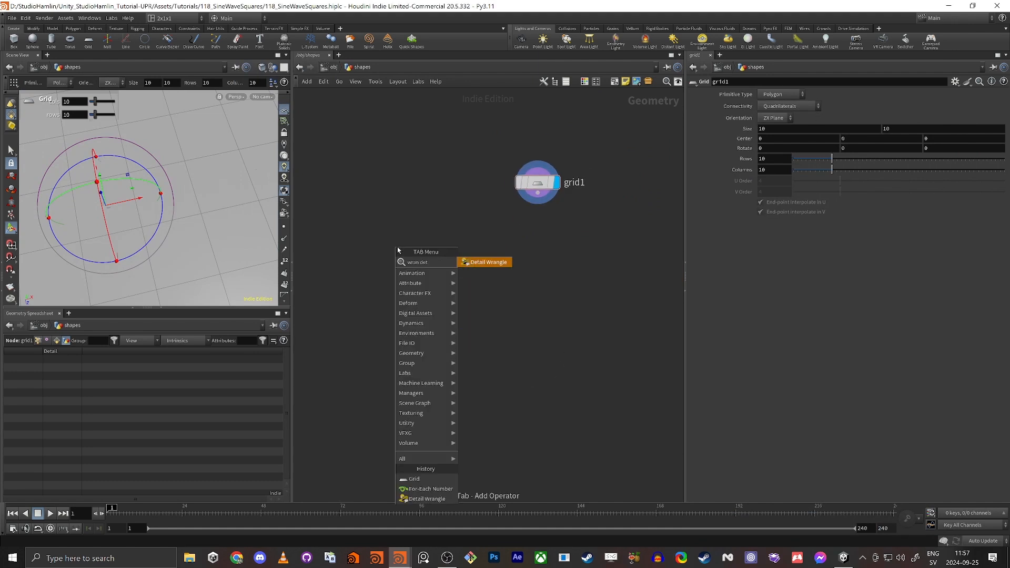
{"action": "key", "text": "Return"}
{"action": "left_click", "coordinate": [397, 247]}
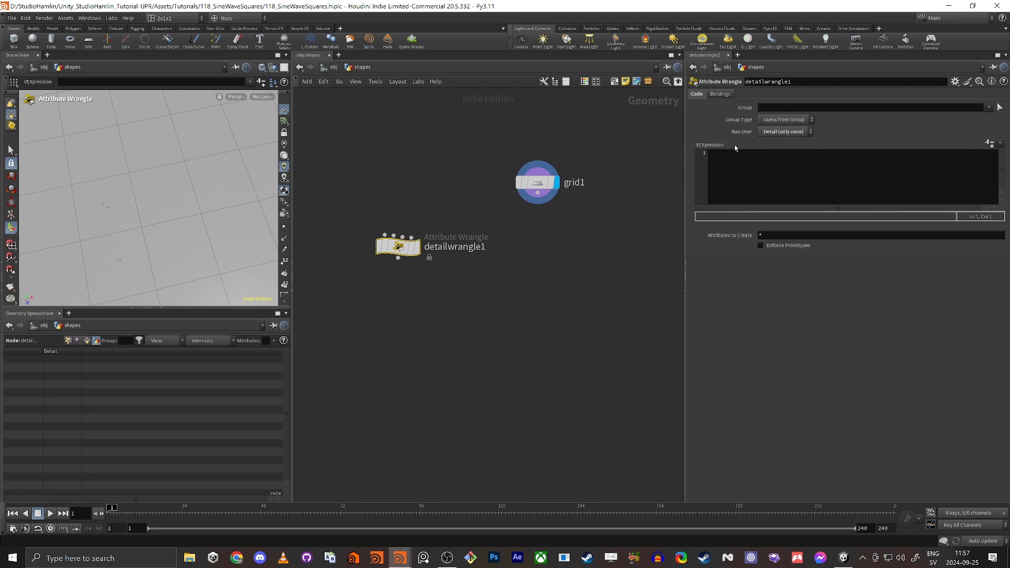
{"action": "left_click", "coordinate": [782, 132]}
{"action": "left_click", "coordinate": [783, 141]}
Rename the wrangle to Controller, colour it green and shift it slightly left.
{"action": "double_click", "coordinate": [482, 246]}
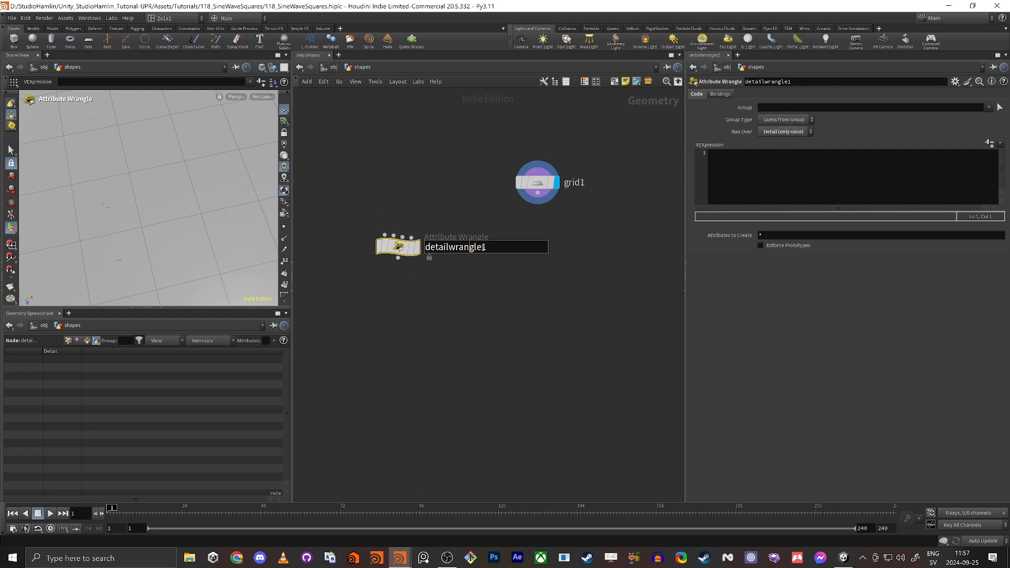
{"action": "type", "text": "Cotnrol"}
{"action": "key", "text": "BackSpace"}
{"action": "key", "text": "BackSpace"}
{"action": "key", "text": "BackSpace"}
{"action": "key", "text": "BackSpace"}
{"action": "key", "text": "BackSpace"}
{"action": "type", "text": "ntroller"}
{"action": "key", "text": "Return"}
{"action": "key", "text": "c"}
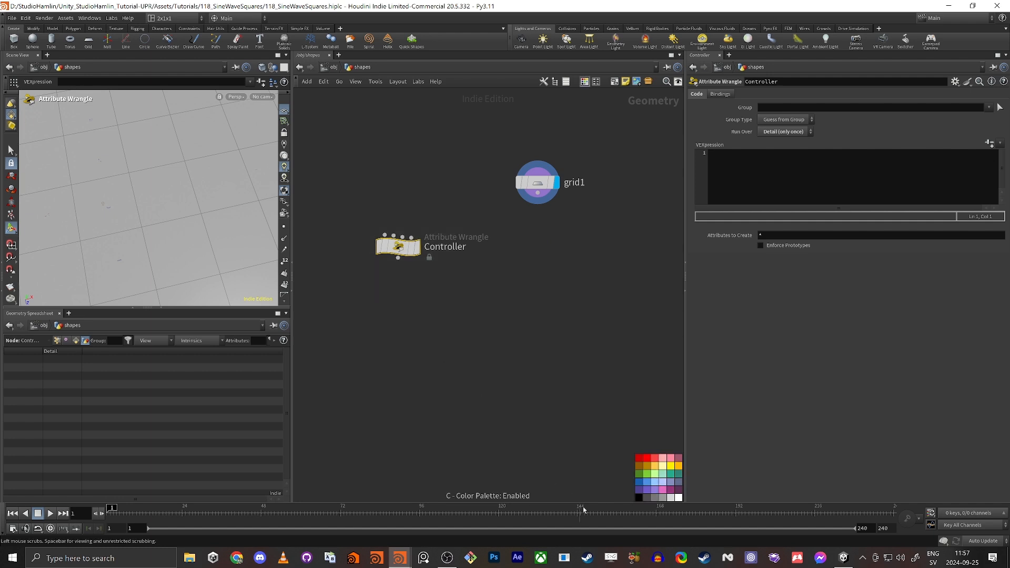
{"action": "left_click", "coordinate": [639, 474]}
{"action": "left_click_drag", "start_coordinate": [398, 246], "coordinate": [375, 250]}
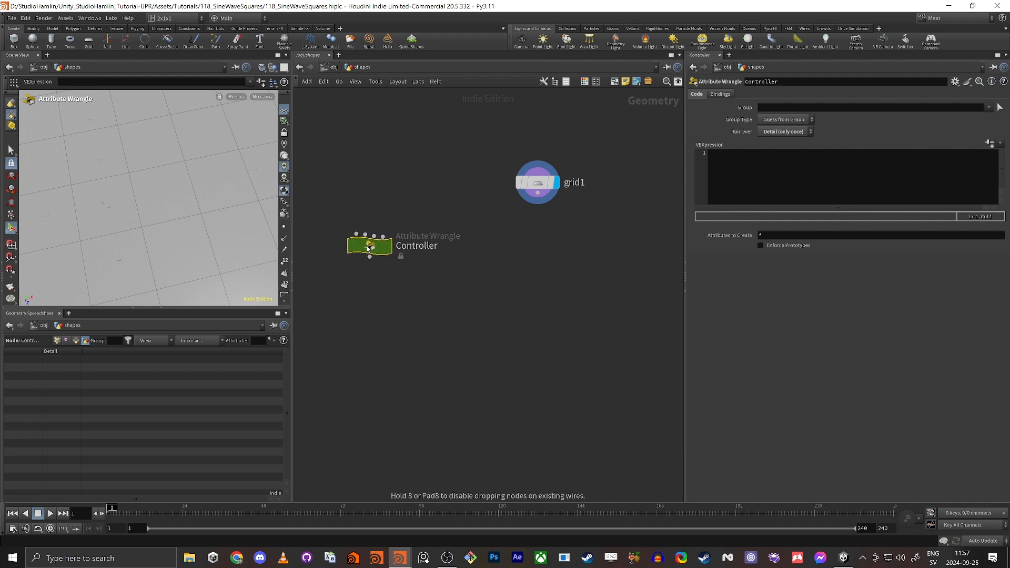
{"action": "left_click", "coordinate": [835, 163]}
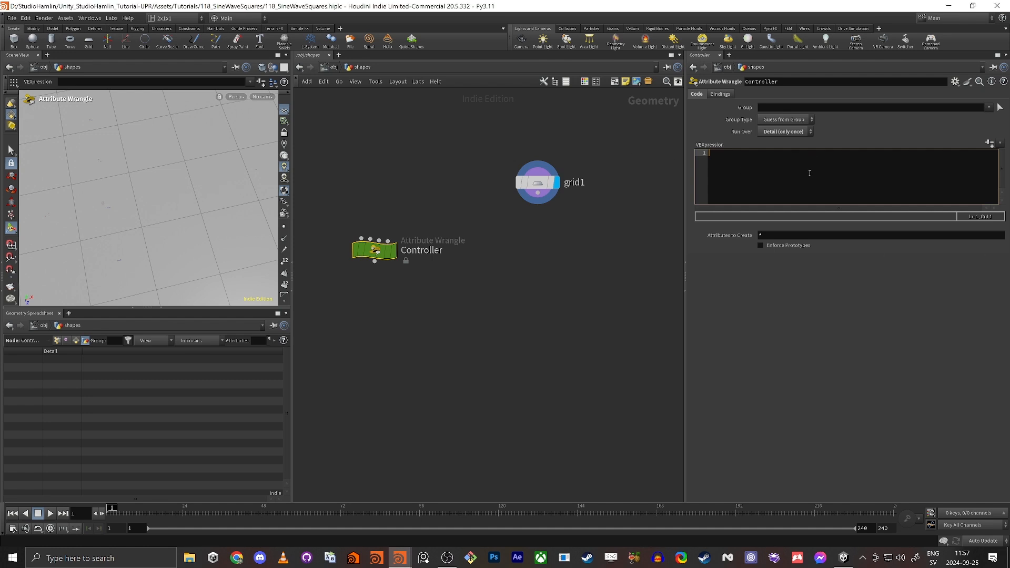
Write VEX reading chf("Center_Hole_Size") into centerHoleSize and chf("Thickness") into thickness.
{"action": "type", "text": "float cen"}
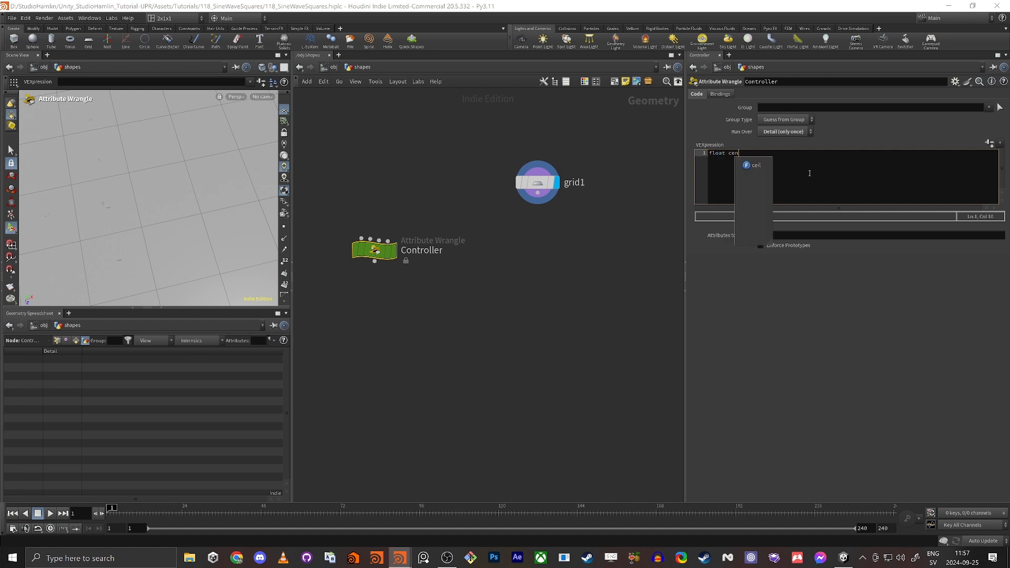
{"action": "type", "text": "terHoleSize"}
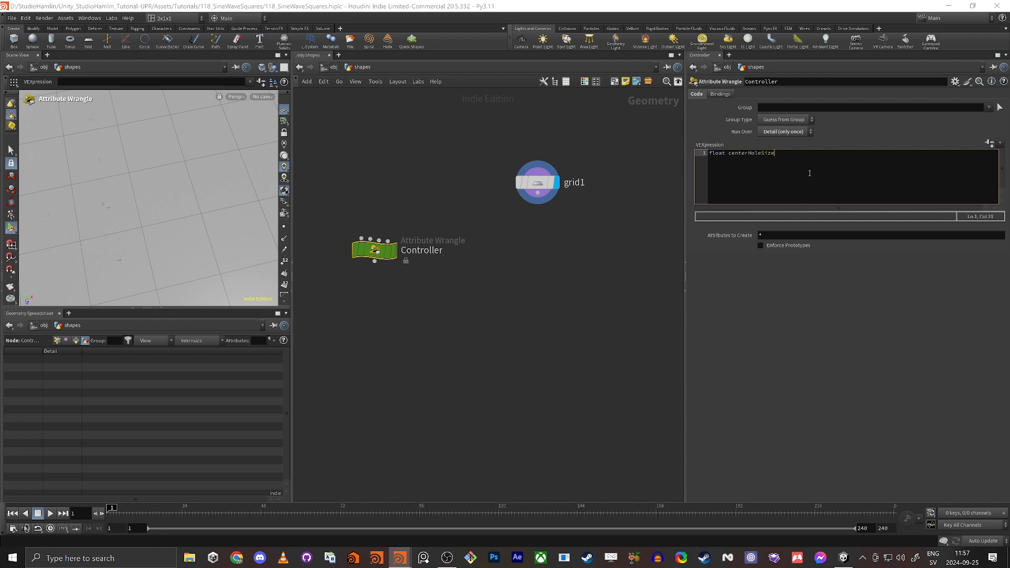
{"action": "type", "text": " = chf(\"\");"}
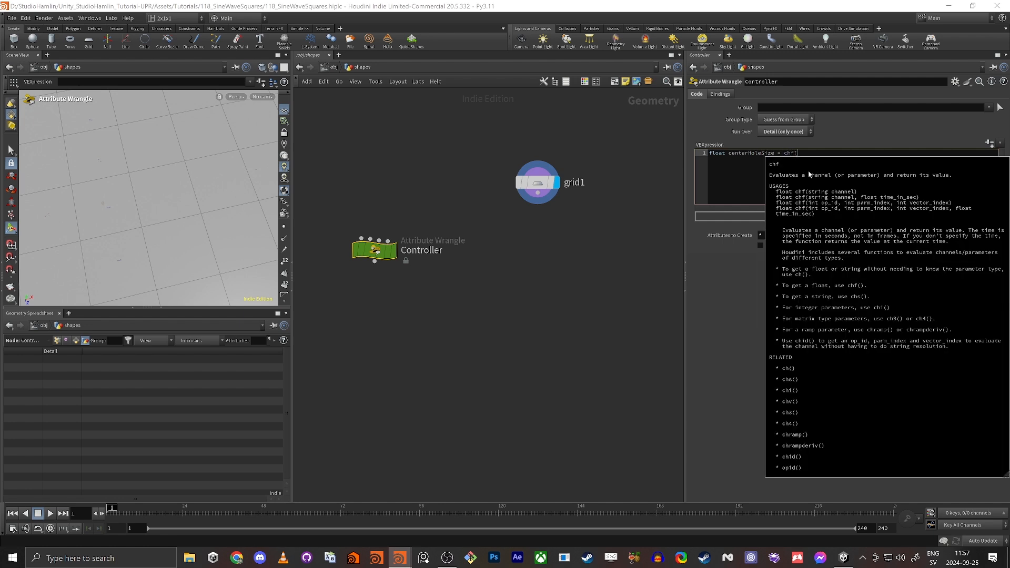
{"action": "key", "text": "Left"}
{"action": "key", "text": "Left"}
{"action": "key", "text": "Left"}
{"action": "type", "text": "Center_H"}
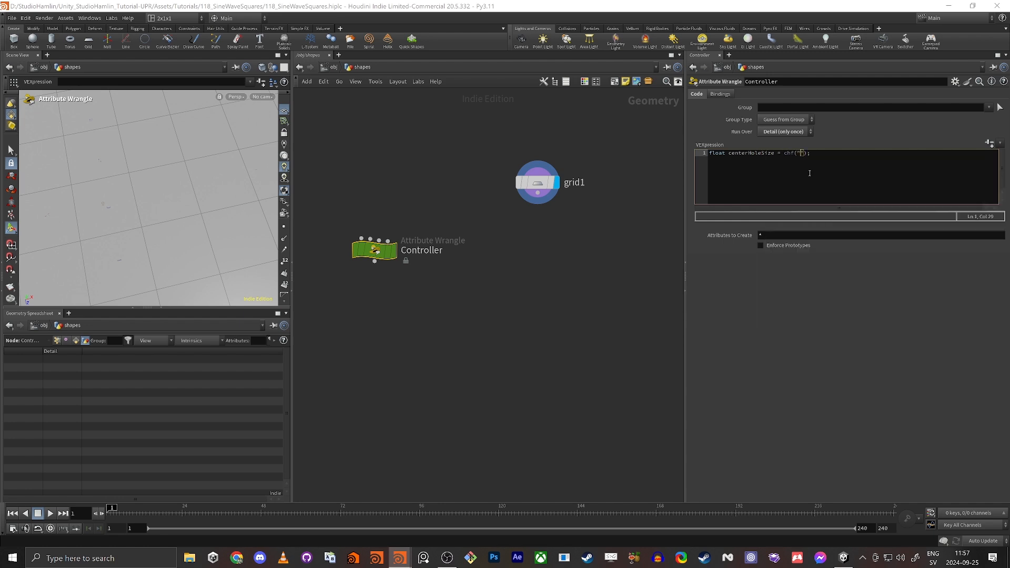
{"action": "type", "text": "ole_Size"}
{"action": "key", "text": "End"}
{"action": "key", "text": "Return"}
{"action": "type", "text": "float a"}
{"action": "key", "text": "BackSpace"}
{"action": "type", "text": "thickness = chf("}
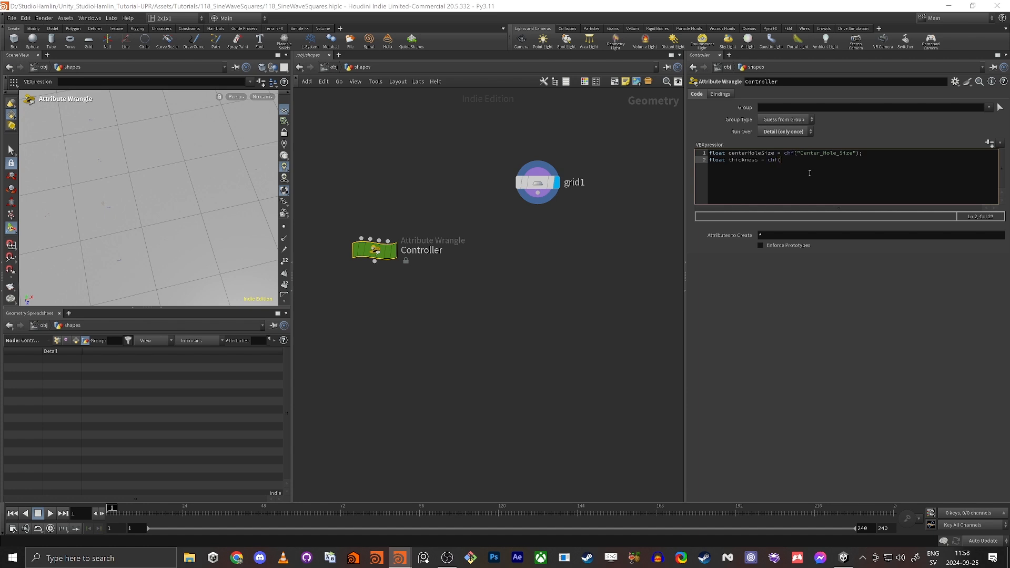
{"action": "type", "text": "\"\")Thickne"}
Add the lines float space = chf("Space") and int shapesCount = chi("Shapes_Count").
{"action": "key", "text": "Return"}
{"action": "type", "text": "float space = cgh"}
{"action": "key", "text": "BackSpace"}
{"action": "key", "text": "BackSpace"}
{"action": "type", "text": "hf(\"\");"}
{"action": "key", "text": "Left"}
{"action": "key", "text": "Left"}
{"action": "key", "text": "Left"}
{"action": "type", "text": "Space"}
{"action": "key", "text": "End"}
{"action": "key", "text": "Return"}
{"action": "type", "text": "int shapesCO"}
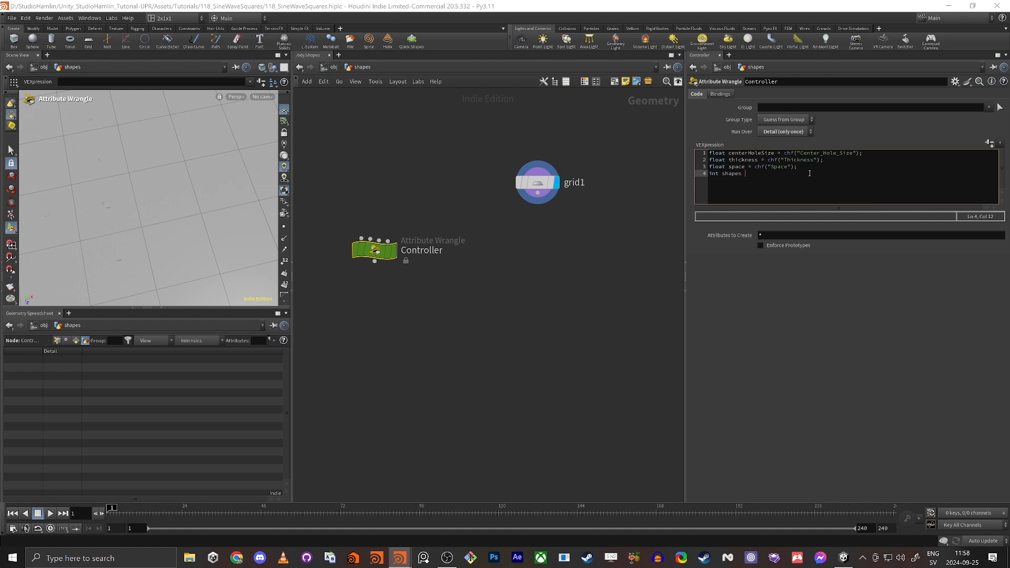
{"action": "key", "text": "BackSpace"}
{"action": "key", "text": "BackSpace"}
{"action": "key", "text": "BackSpace"}
{"action": "key", "text": "BackSpace"}
{"action": "key", "text": "BackSpace"}
{"action": "key", "text": "BackSpace"}
{"action": "key", "text": "BackSpace"}
{"action": "type", "text": "= chi"}
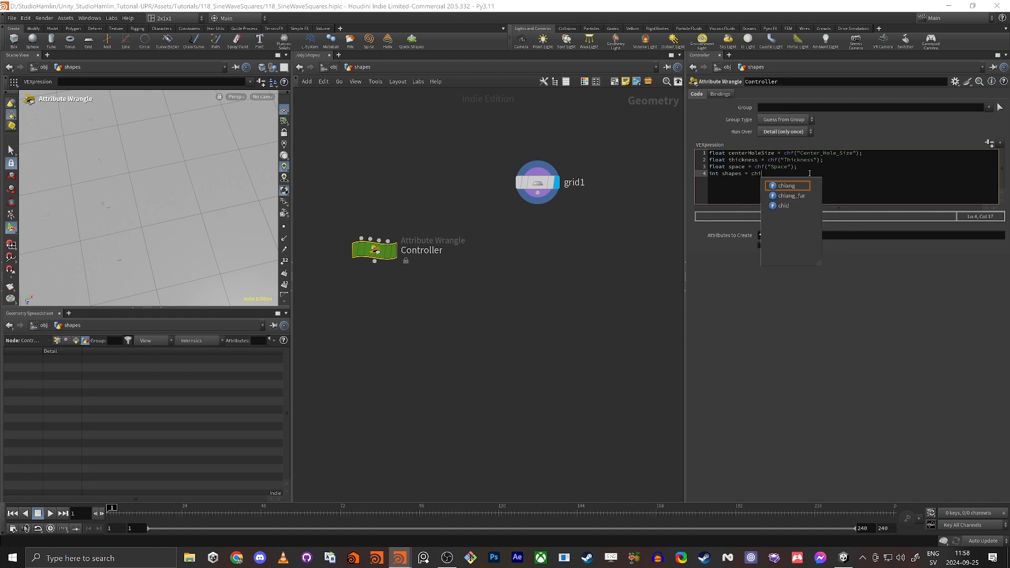
{"action": "type", "text": "(\"Sh"}
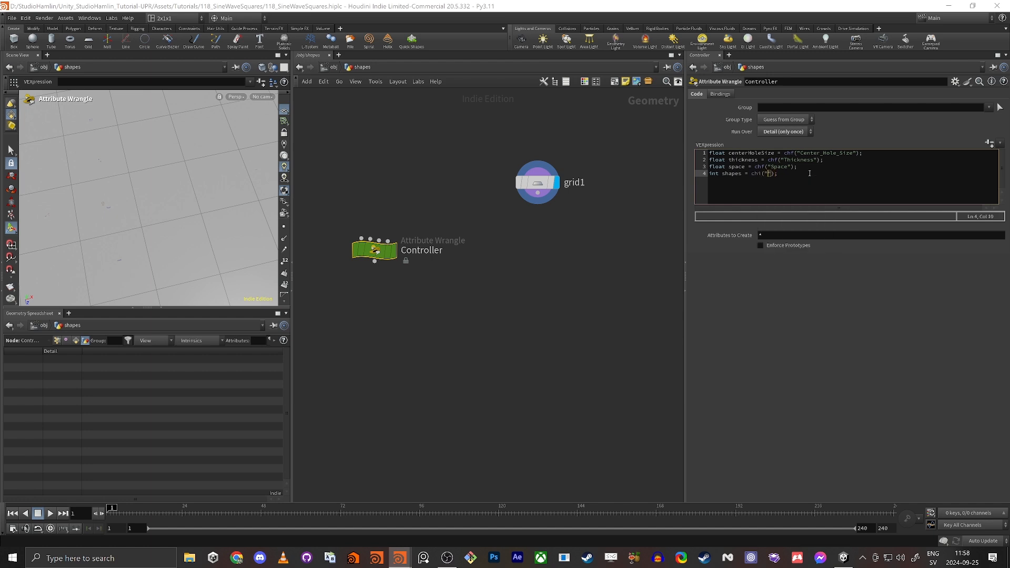
{"action": "type", "text": "apes_Count"}
Create spare parameters for the four channels and set them to 0.182, 0.17, 0.16 and 1.
{"action": "left_click", "coordinate": [989, 144]}
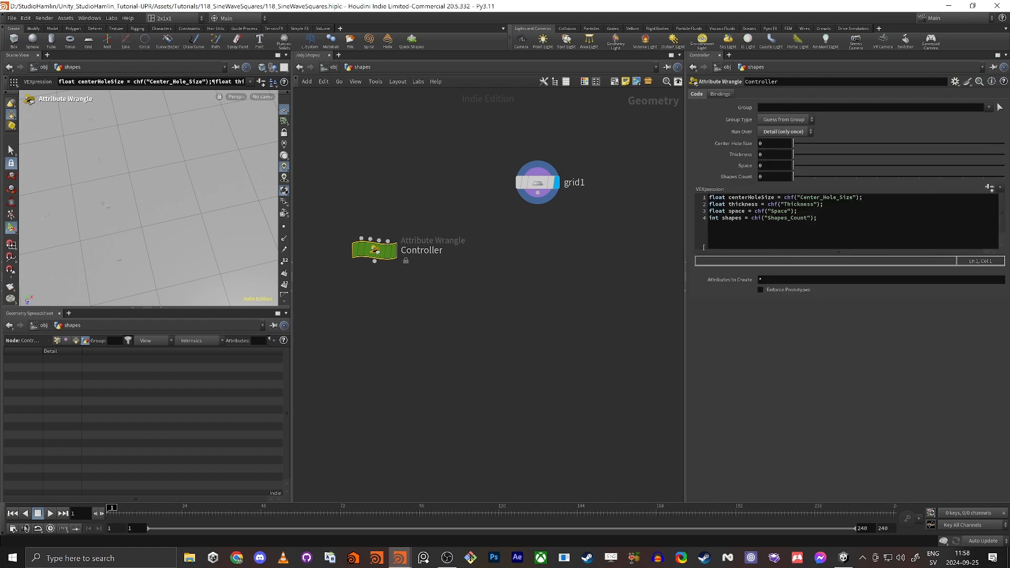
{"action": "left_click", "coordinate": [760, 218]}
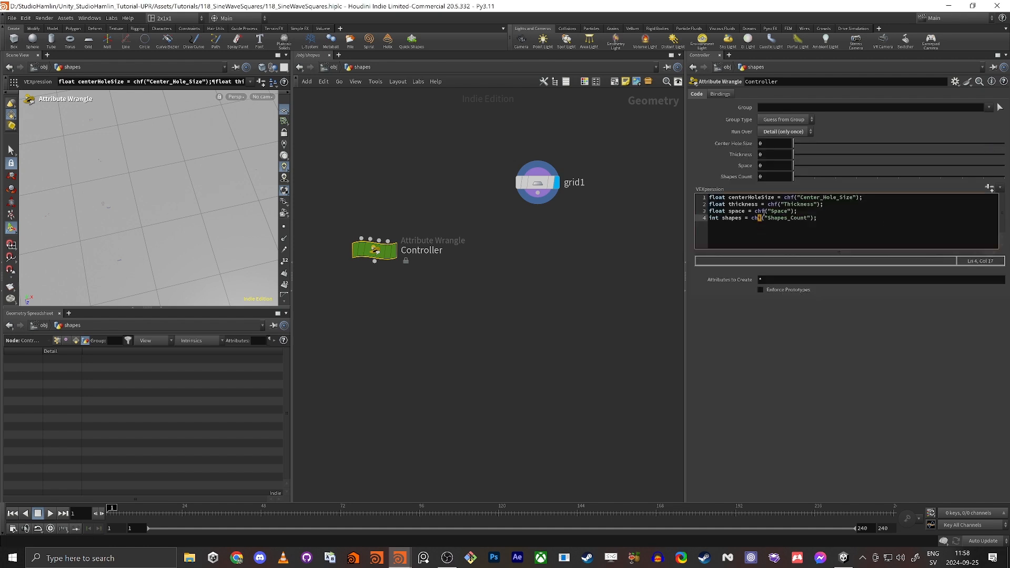
{"action": "left_click", "coordinate": [763, 211]}
{"action": "left_click", "coordinate": [758, 218]}
{"action": "mouse_move", "coordinate": [833, 176]}
{"action": "left_mouse_down"}
{"action": "mouse_move", "coordinate": [848, 184]}
{"action": "mouse_move", "coordinate": [789, 172]}
{"action": "mouse_move", "coordinate": [829, 158]}
{"action": "left_mouse_up"}
{"action": "left_click_drag", "start_coordinate": [831, 165], "coordinate": [819, 170]}
{"action": "left_click", "coordinate": [808, 177]}
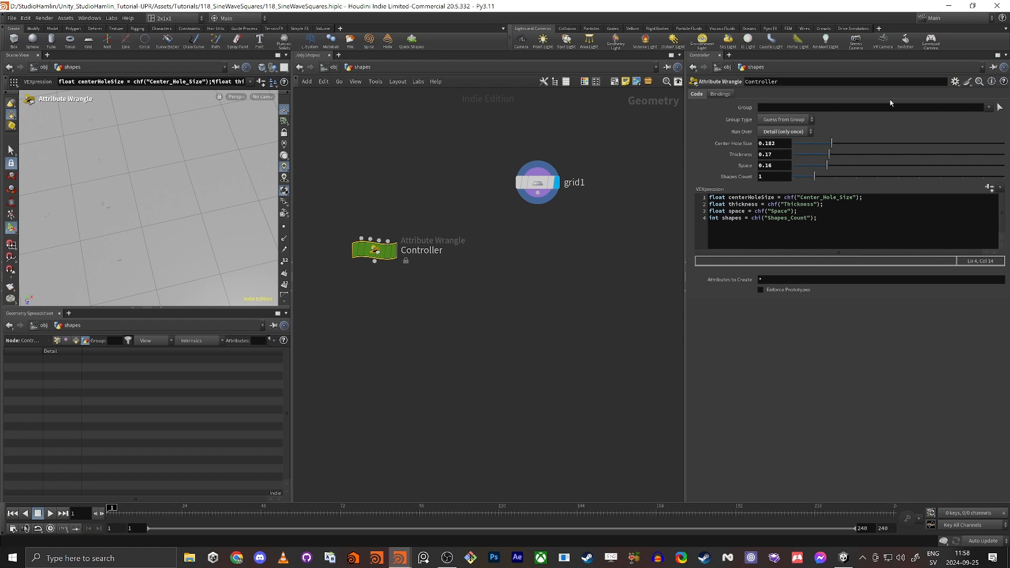
{"action": "left_click", "coordinate": [955, 81]}
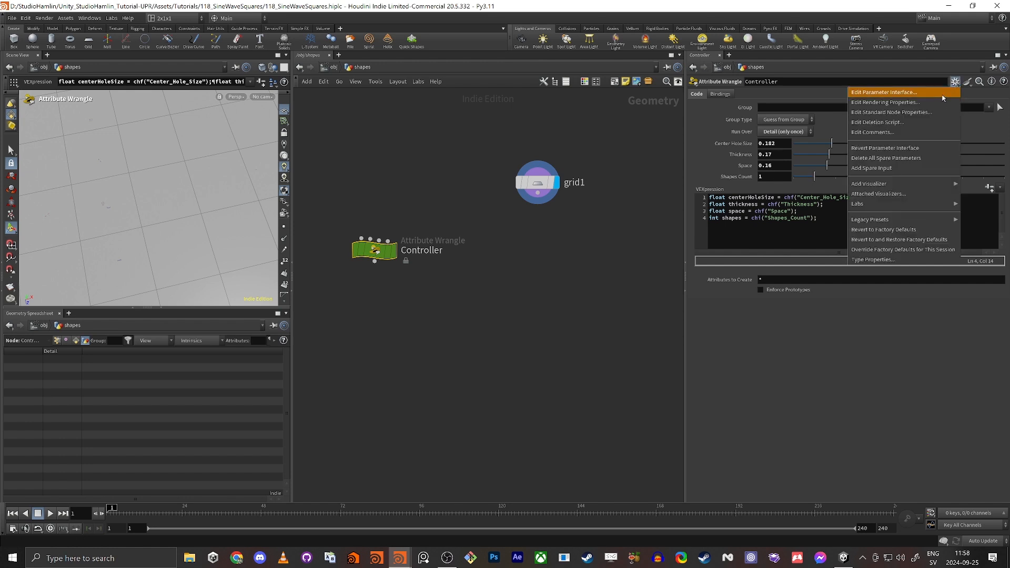
In Edit Parameter Interface, set the range minimum of Center Hole Size and Thickness to 0.1.
{"action": "left_click", "coordinate": [942, 97]}
{"action": "left_click", "coordinate": [567, 160]}
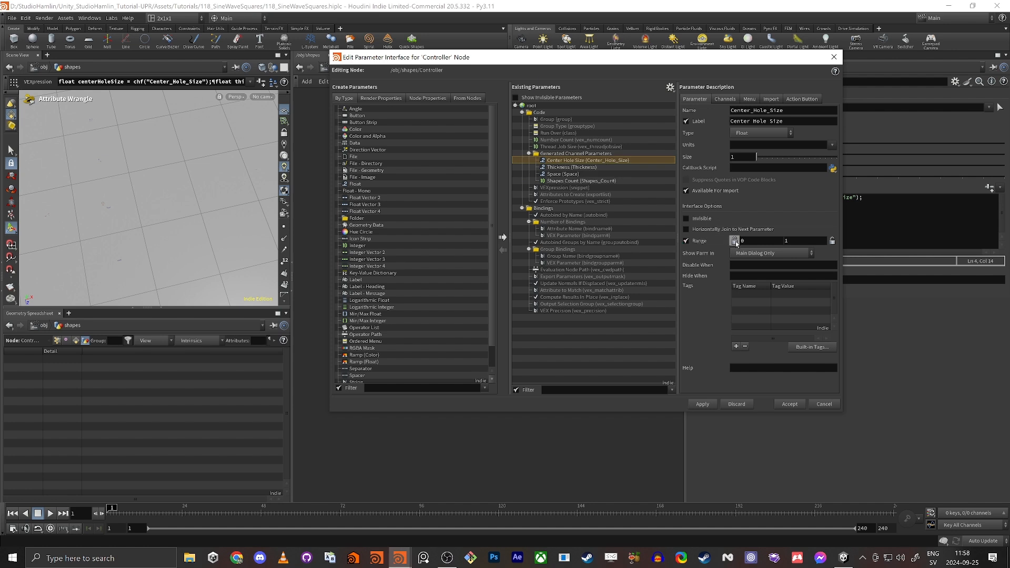
{"action": "left_click", "coordinate": [751, 239]}
{"action": "type", "text": "0.1"}
{"action": "key", "text": "Tab"}
{"action": "left_click", "coordinate": [581, 168]}
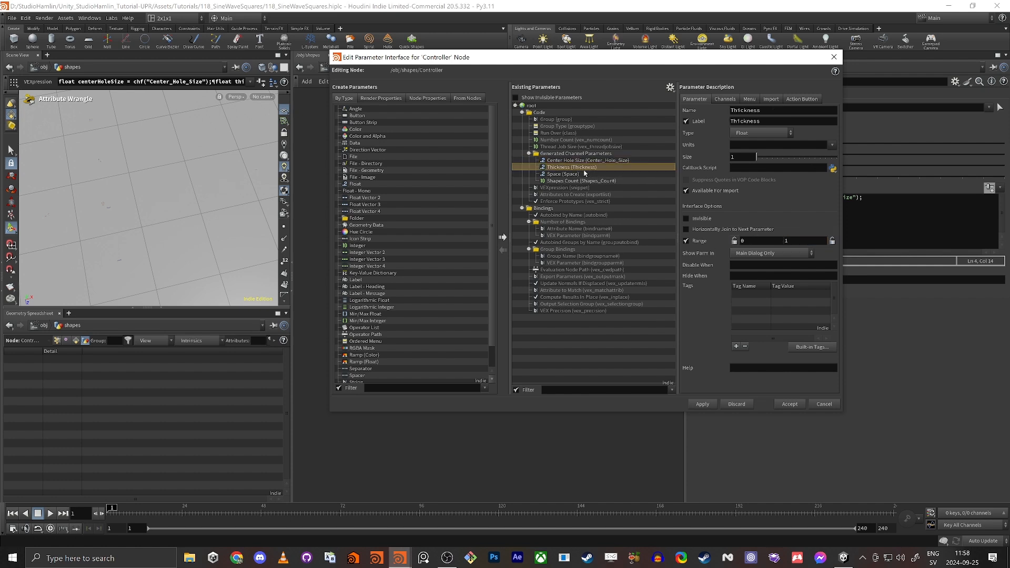
{"action": "left_click", "coordinate": [755, 241]}
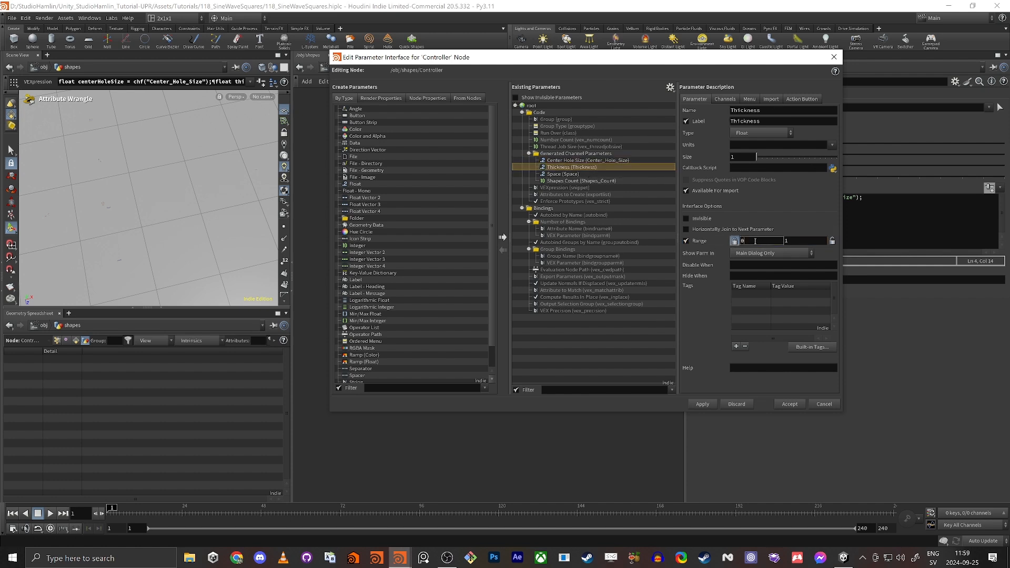
{"action": "type", "text": ".1"}
{"action": "key", "text": "Tab"}
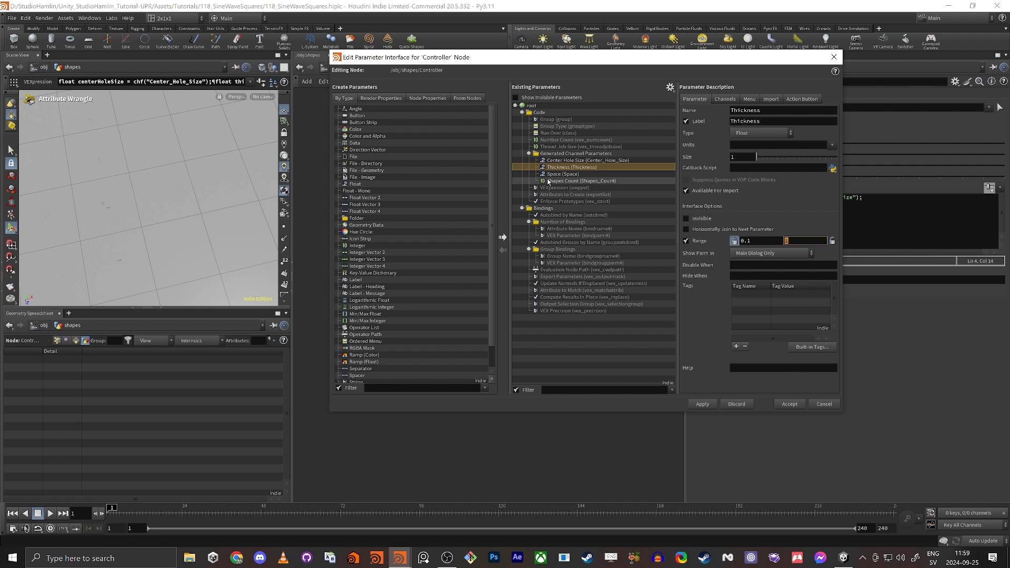
Lock Shapes Count's range minimum at 1, then apply and accept the interface changes.
{"action": "left_click", "coordinate": [637, 174]}
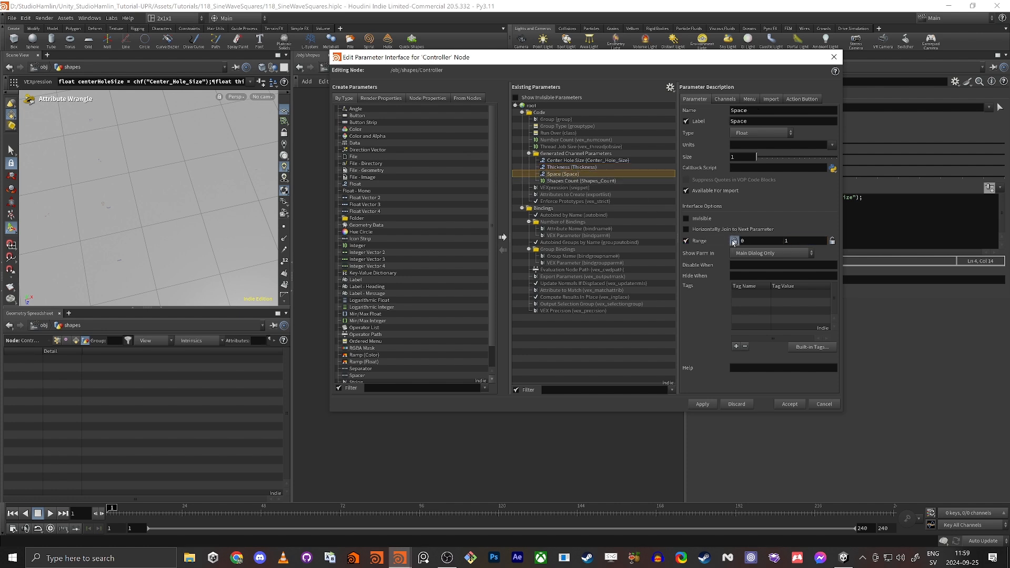
{"action": "left_click", "coordinate": [555, 182]}
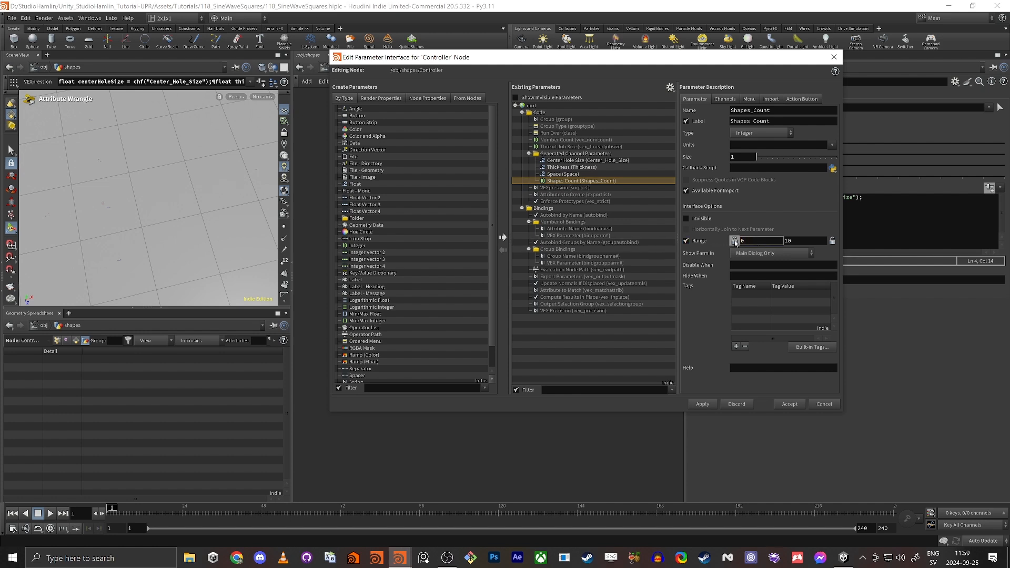
{"action": "double_click", "coordinate": [770, 243]}
{"action": "left_click", "coordinate": [733, 242]}
{"action": "left_click", "coordinate": [702, 404]}
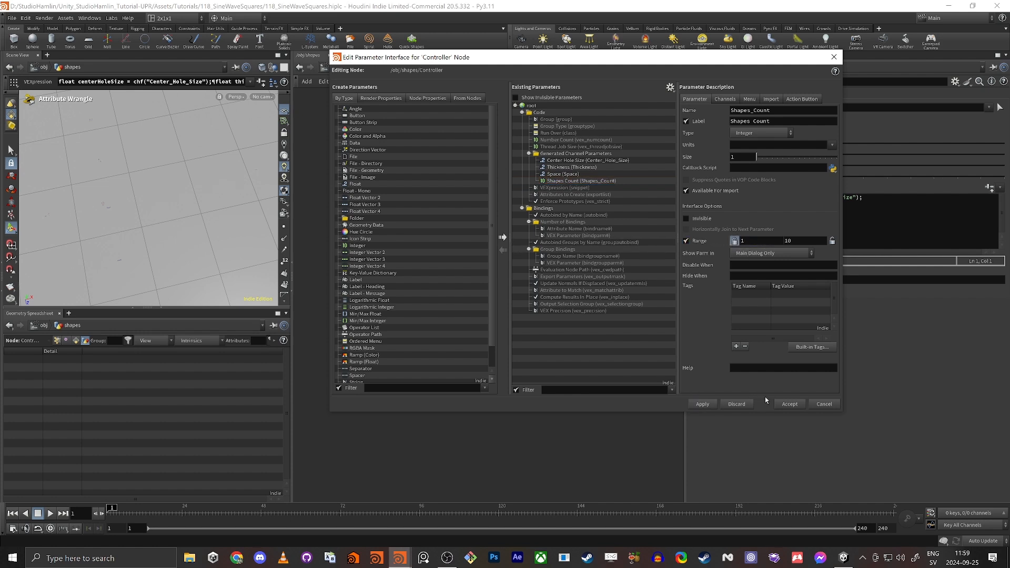
{"action": "left_click", "coordinate": [791, 404]}
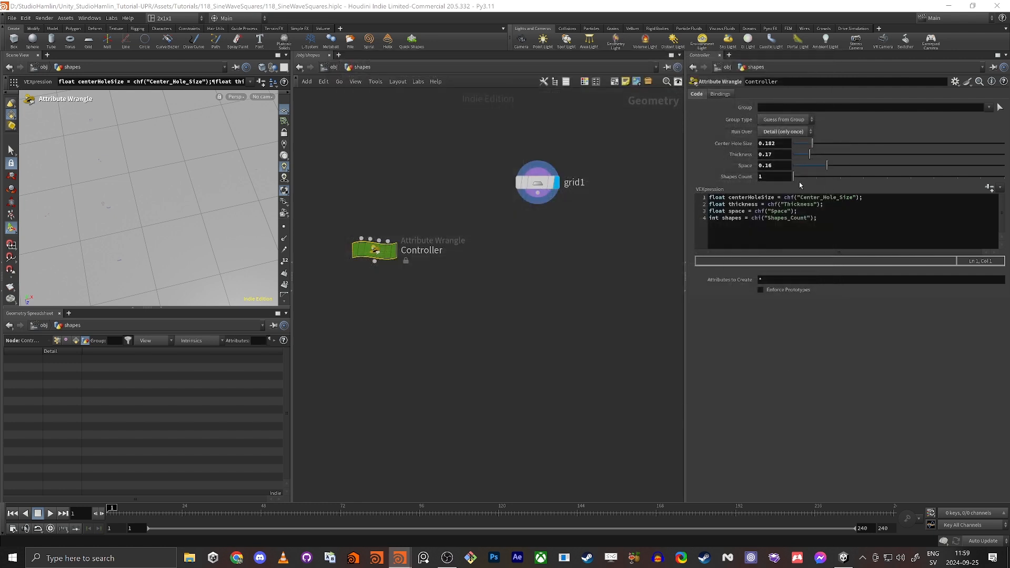
Lower the Controller's Center Hole Size to 0.1 and Space to 0, then select grid1.
{"action": "left_click_drag", "start_coordinate": [812, 143], "coordinate": [759, 159]}
{"action": "left_click_drag", "start_coordinate": [823, 169], "coordinate": [780, 155]}
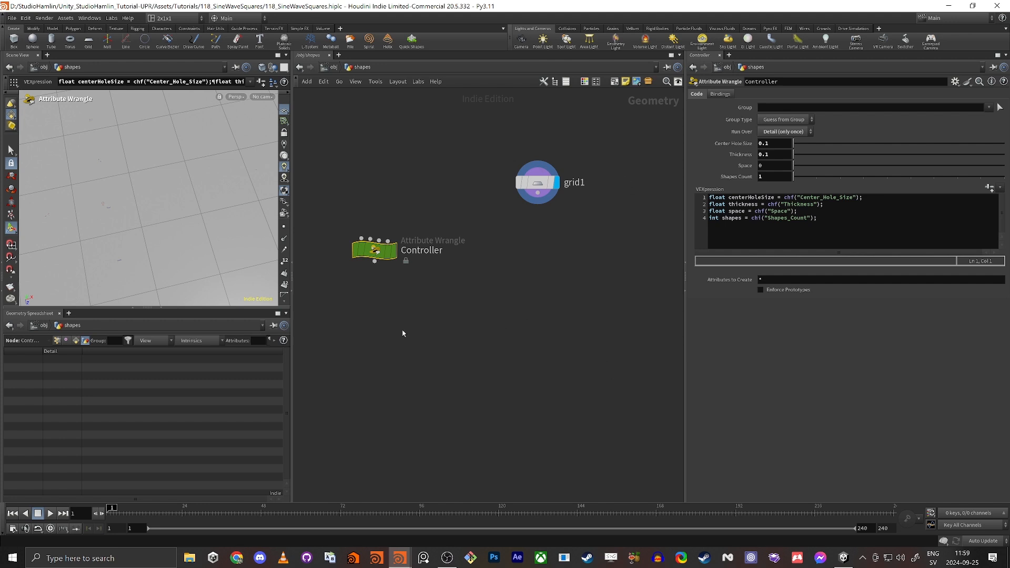
{"action": "key", "text": "Escape"}
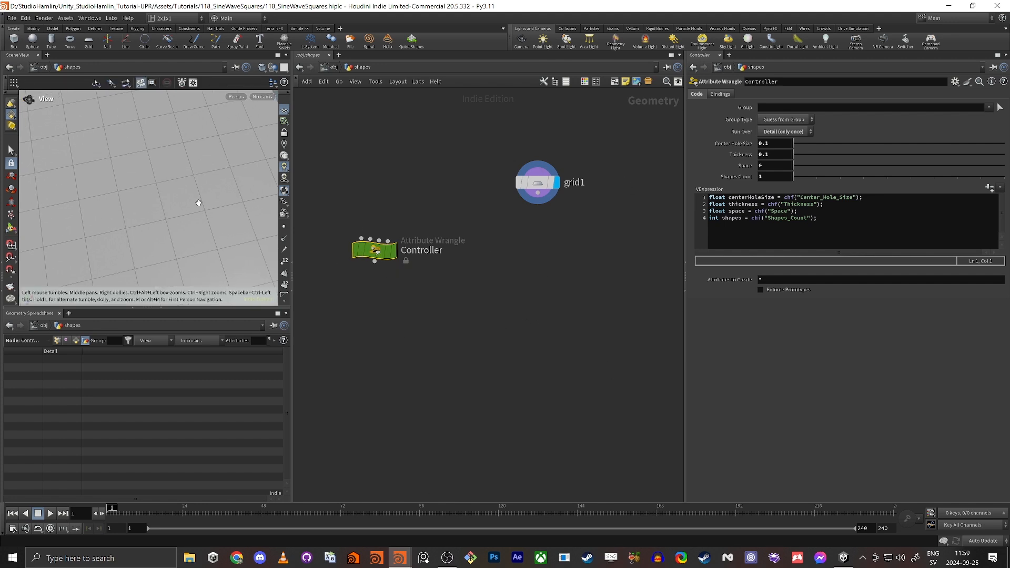
{"action": "left_click_drag", "start_coordinate": [199, 205], "coordinate": [140, 179]}
{"action": "key", "text": "Return"}
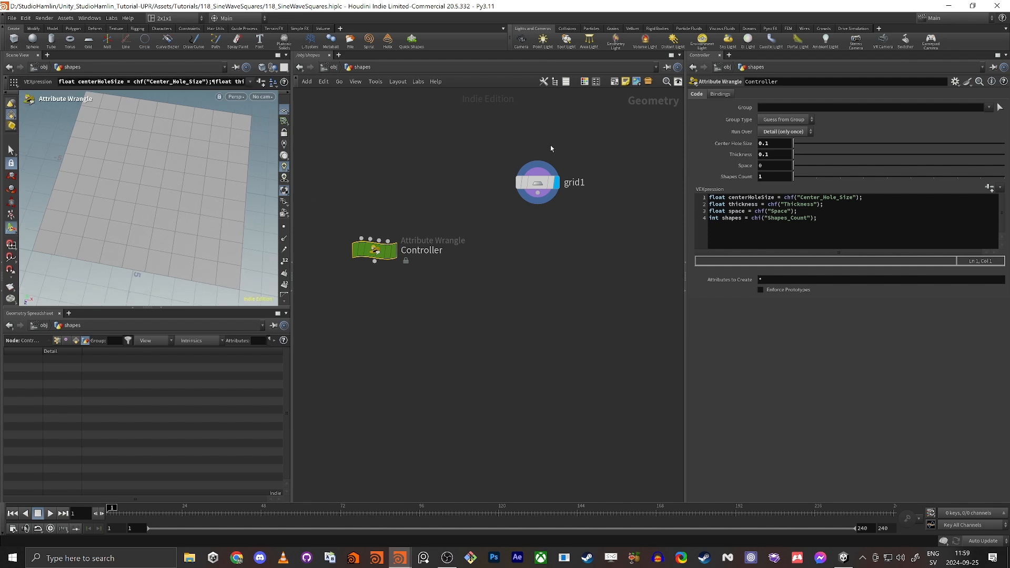
{"action": "left_click", "coordinate": [537, 182]}
Set grid1's Rows and Columns to 2, leaving a single square face.
{"action": "left_click_drag", "start_coordinate": [537, 182], "coordinate": [539, 200]}
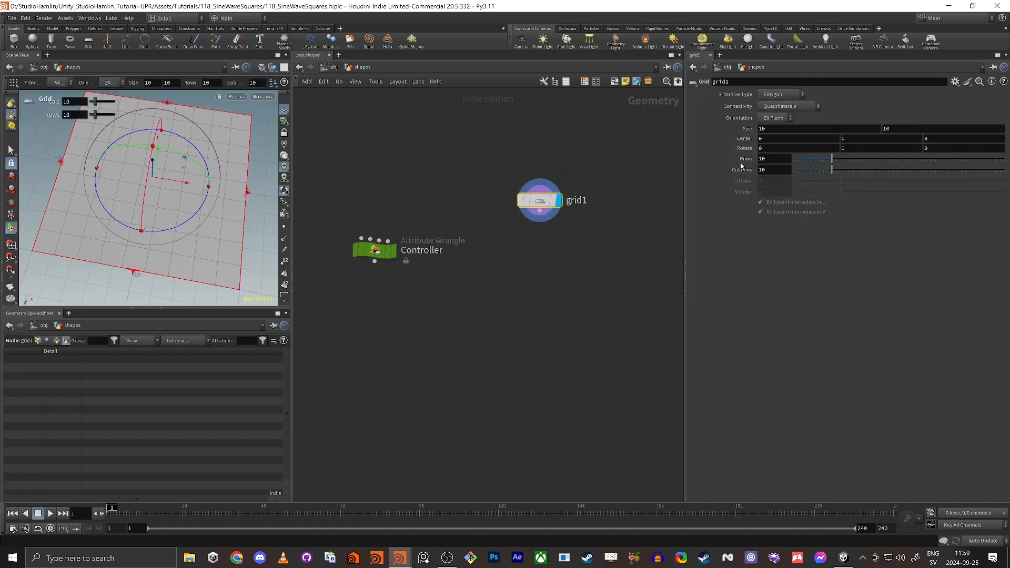
{"action": "left_click_drag", "start_coordinate": [771, 161], "coordinate": [756, 166]}
{"action": "type", "text": "2"}
{"action": "key", "text": "Tab"}
{"action": "type", "text": "2"}
{"action": "key", "text": "Tab"}
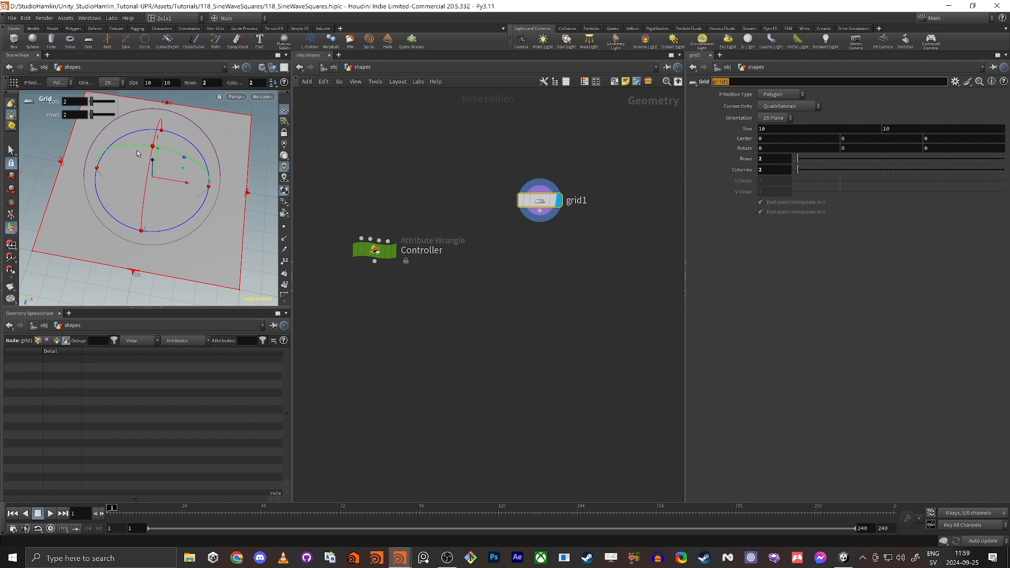
{"action": "key", "text": "e"}
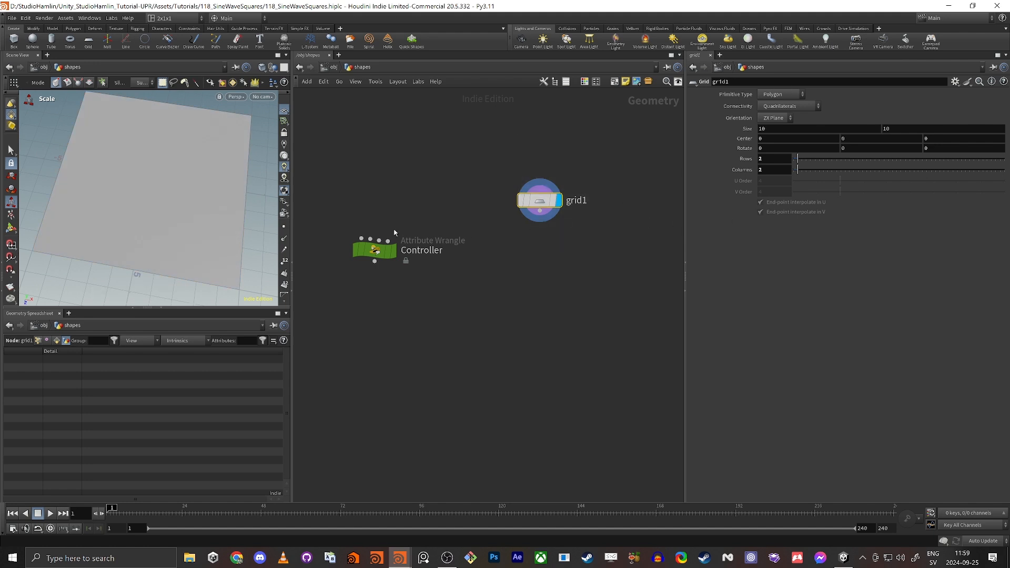
Link grid1's first Size value to the Controller's Center_Hole_Size channel.
{"action": "left_click", "coordinate": [375, 249]}
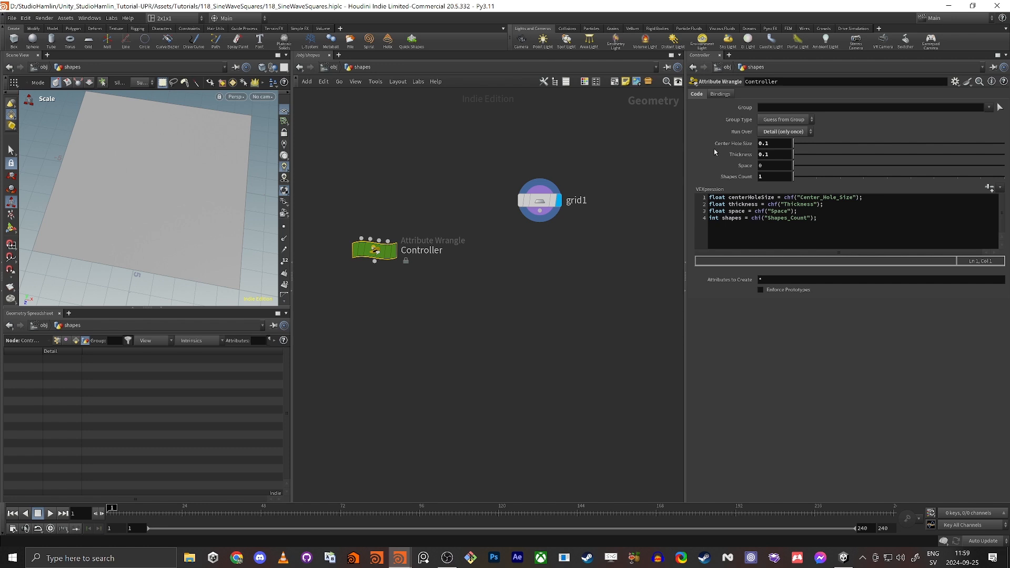
{"action": "right_click", "coordinate": [777, 143]}
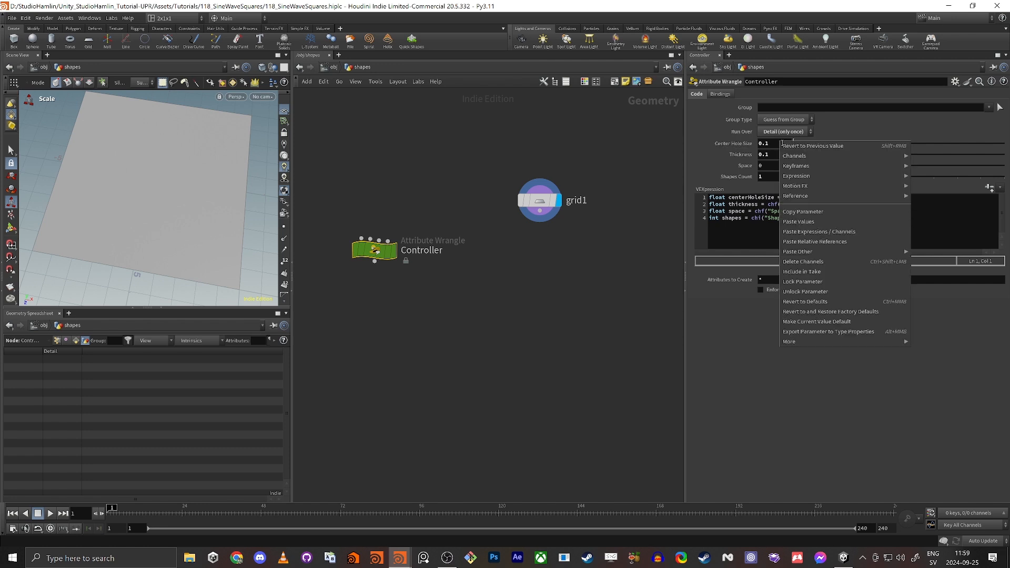
{"action": "left_click", "coordinate": [812, 212]}
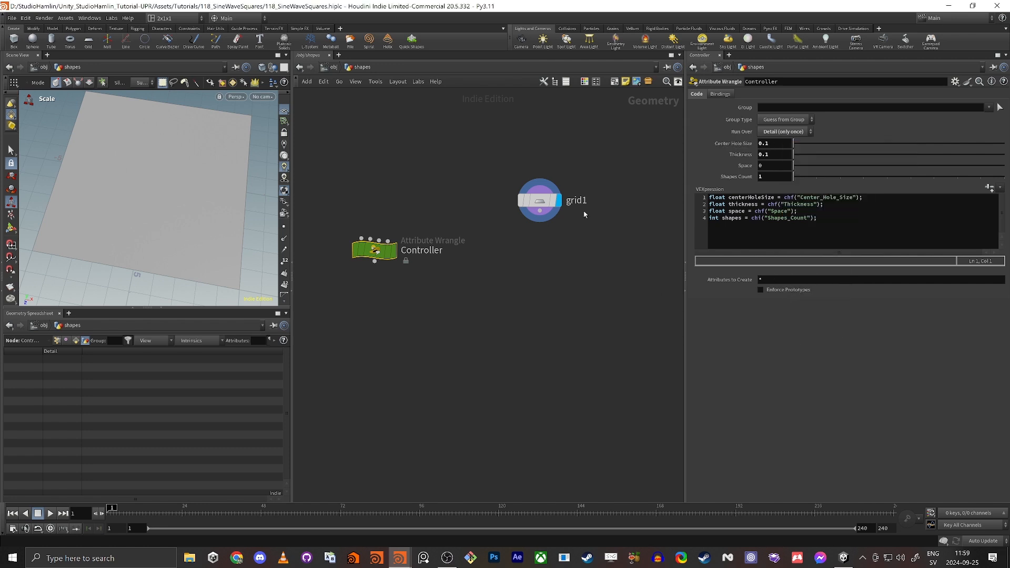
{"action": "left_click", "coordinate": [539, 200]}
{"action": "right_click", "coordinate": [774, 130]}
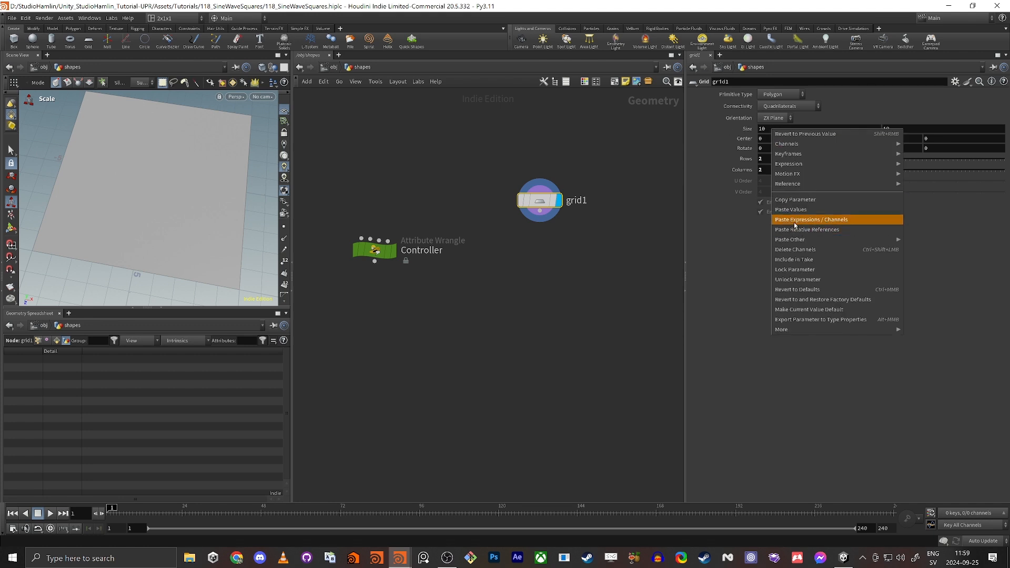
{"action": "left_click", "coordinate": [805, 230]}
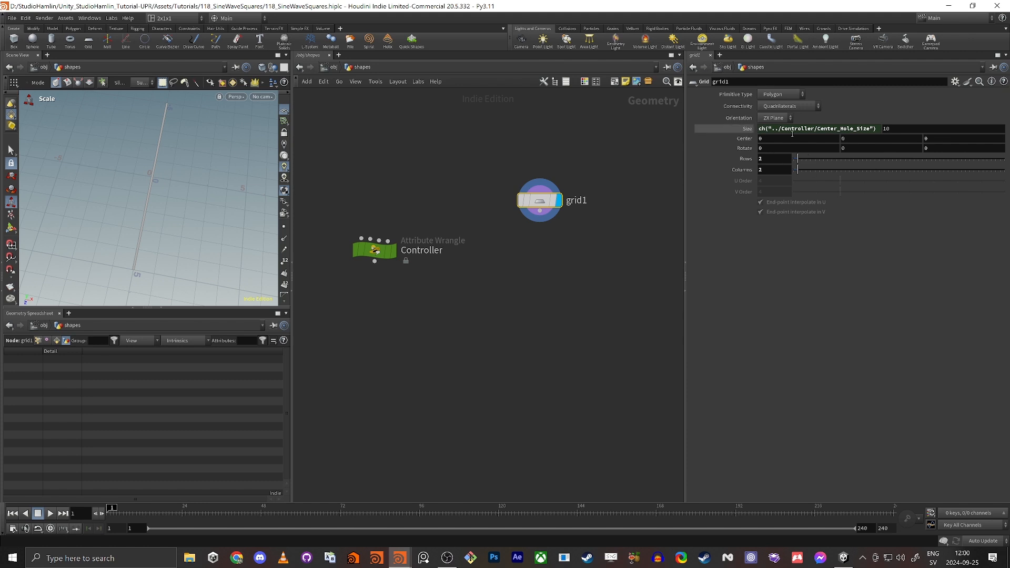
{"action": "left_click", "coordinate": [742, 132]}
Make grid1's second Size value reference the first, then test the Center Hole Size slider.
{"action": "right_click", "coordinate": [790, 131]}
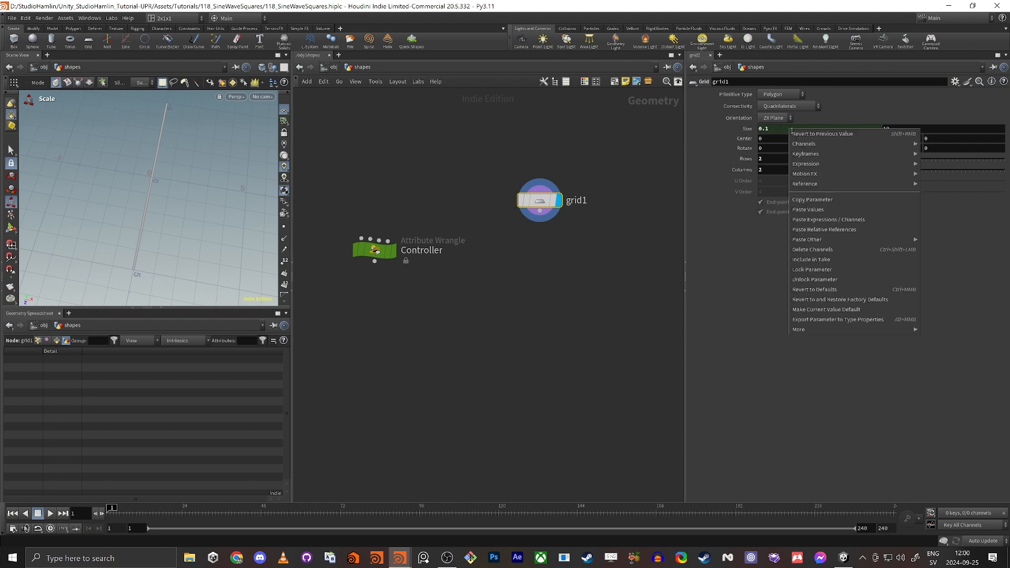
{"action": "left_click", "coordinate": [825, 200]}
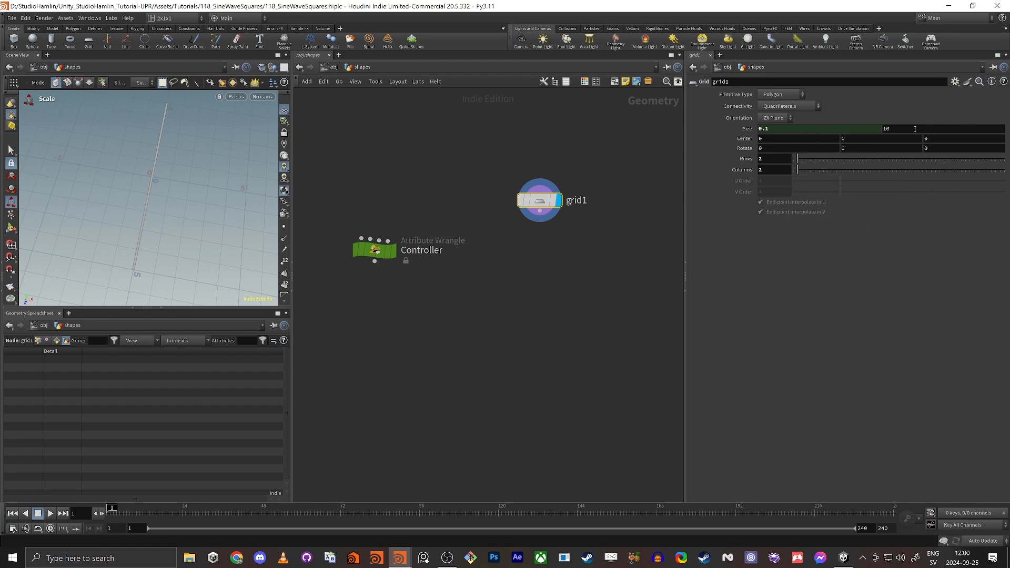
{"action": "right_click", "coordinate": [909, 132]}
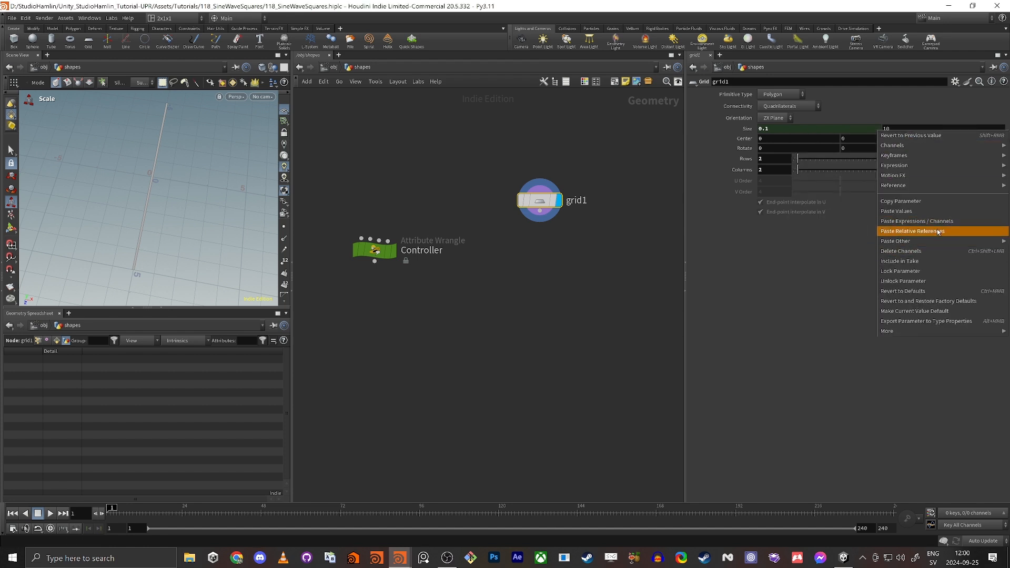
{"action": "left_click", "coordinate": [898, 228]}
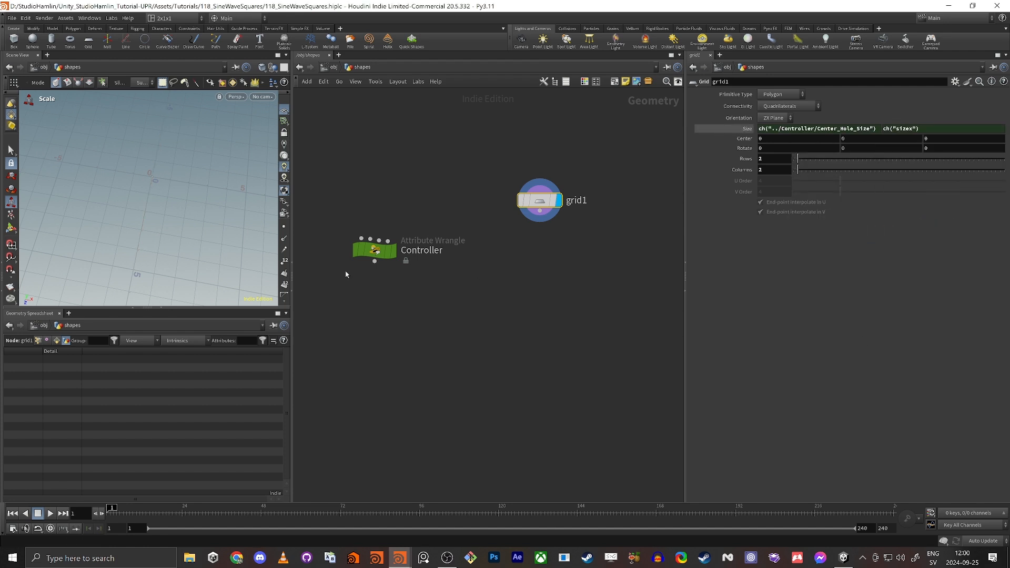
{"action": "left_click_drag", "start_coordinate": [346, 206], "coordinate": [406, 260]}
{"action": "key", "text": "space+g"}
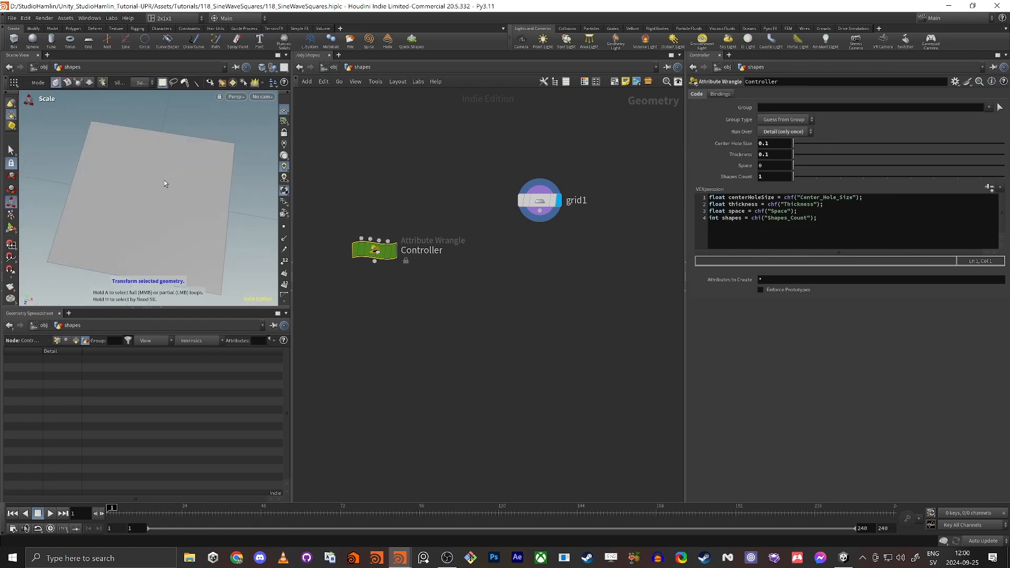
{"action": "right_click_drag", "start_coordinate": [164, 180], "coordinate": [122, 220], "text": "alt"}
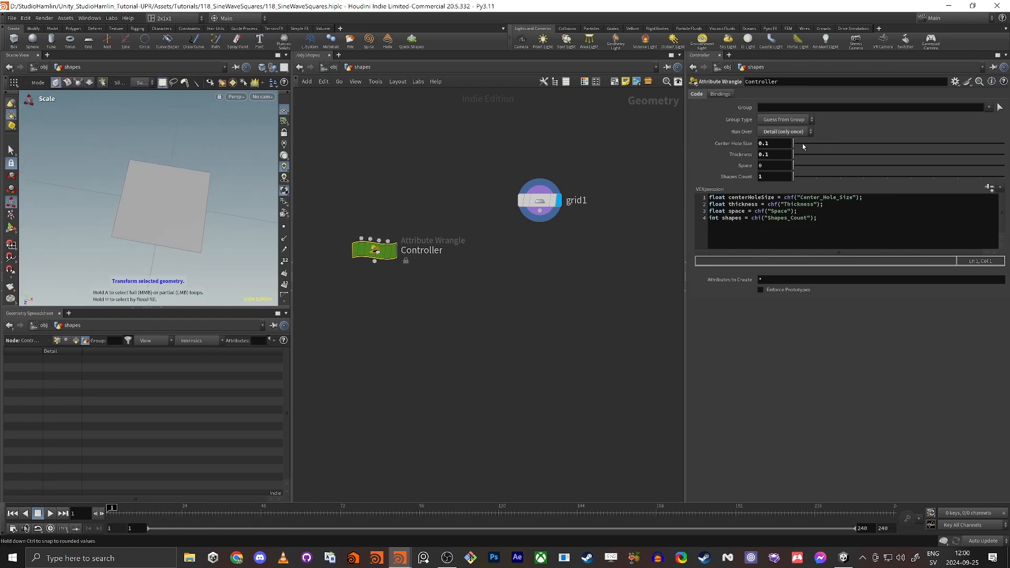
{"action": "mouse_move", "coordinate": [803, 143]}
{"action": "left_mouse_down"}
{"action": "mouse_move", "coordinate": [836, 144]}
{"action": "mouse_move", "coordinate": [824, 163]}
{"action": "mouse_move", "coordinate": [792, 157]}
{"action": "left_mouse_up"}
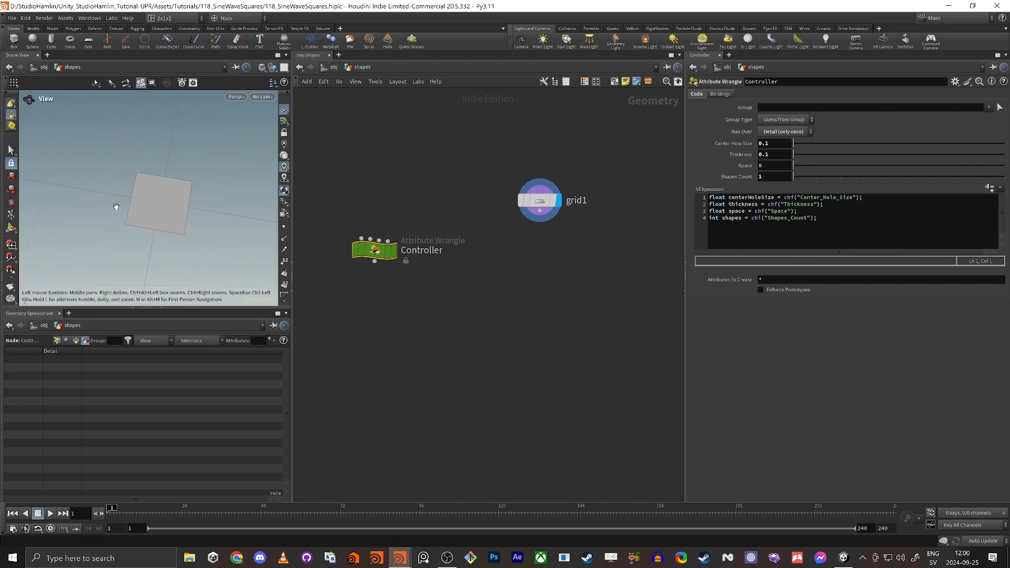
{"action": "middle_click_drag", "start_coordinate": [597, 331], "coordinate": [541, 289]}
Add a For-Each Number loop block below grid1, keeping it at 10 iterations.
{"action": "key", "text": "Tab"}
{"action": "type", "text": "for eac"}
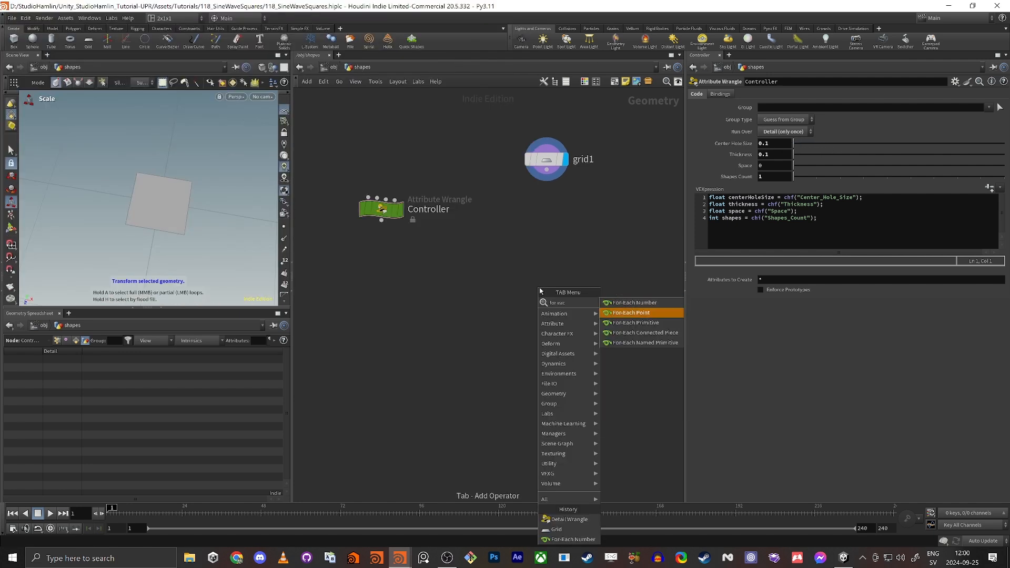
{"action": "key", "text": "Return"}
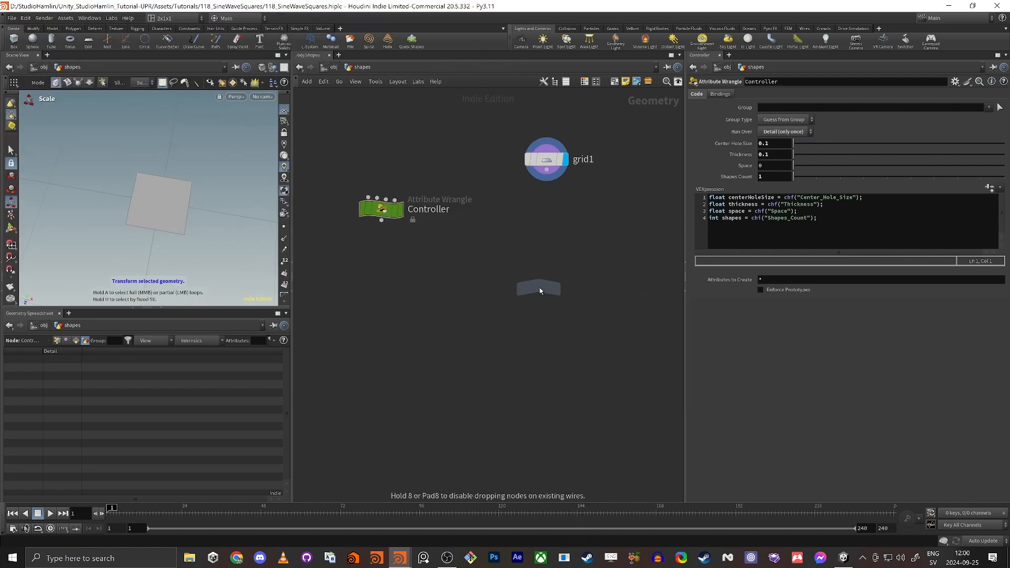
{"action": "left_click", "coordinate": [540, 290]}
{"action": "middle_click_drag", "start_coordinate": [539, 289], "coordinate": [486, 281]}
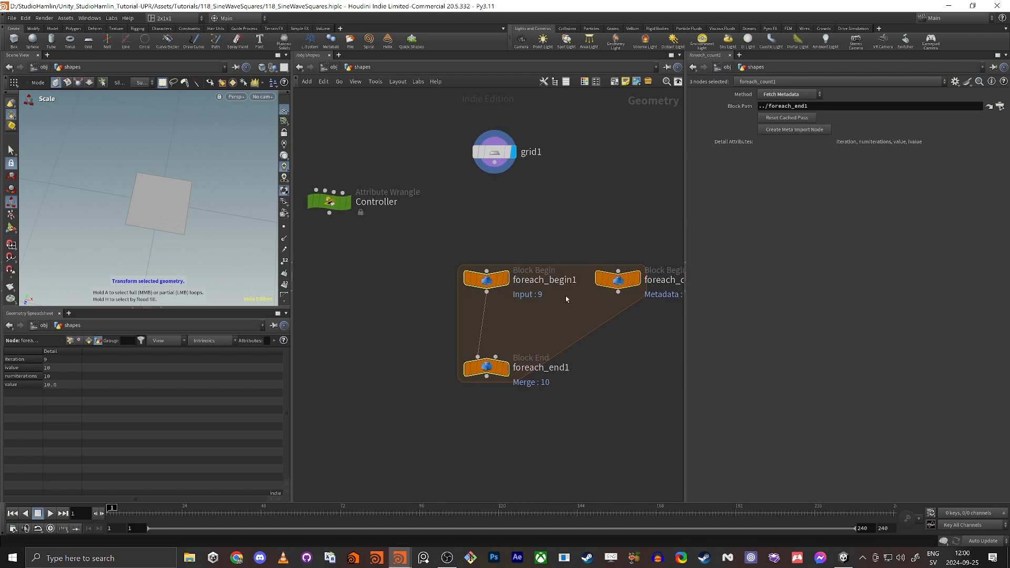
{"action": "scroll", "coordinate": [501, 329], "scroll_direction": "down", "scroll_amount": 1}
{"action": "left_click_drag", "start_coordinate": [486, 361], "coordinate": [487, 432]}
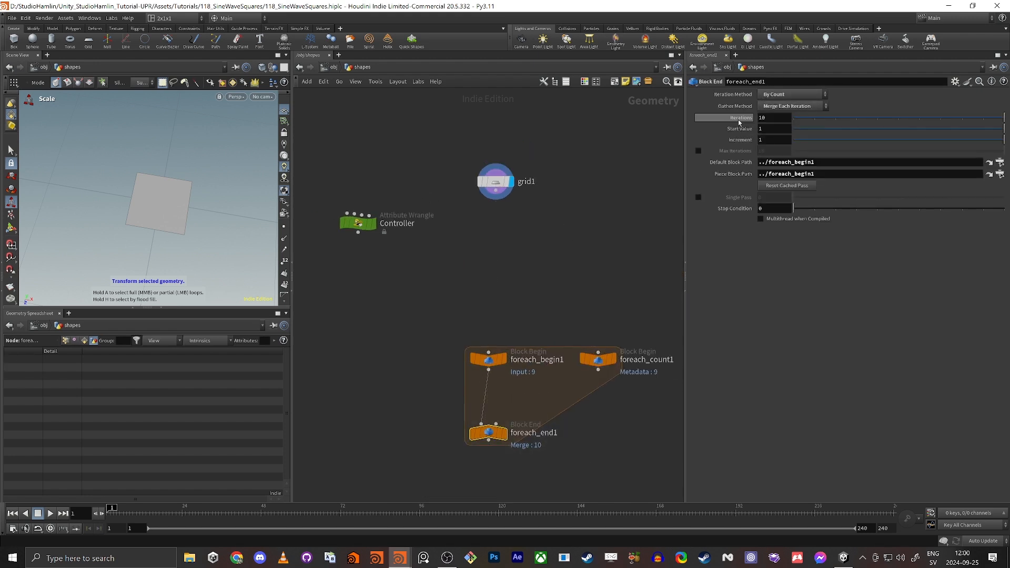
{"action": "left_click_drag", "start_coordinate": [884, 119], "coordinate": [999, 122]}
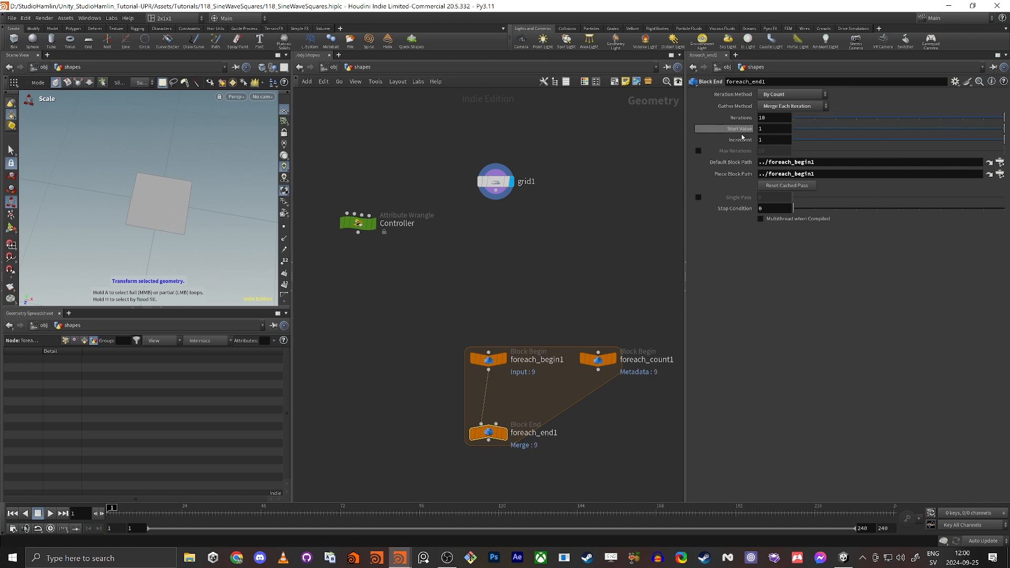
{"action": "left_click_drag", "start_coordinate": [382, 303], "coordinate": [346, 200]}
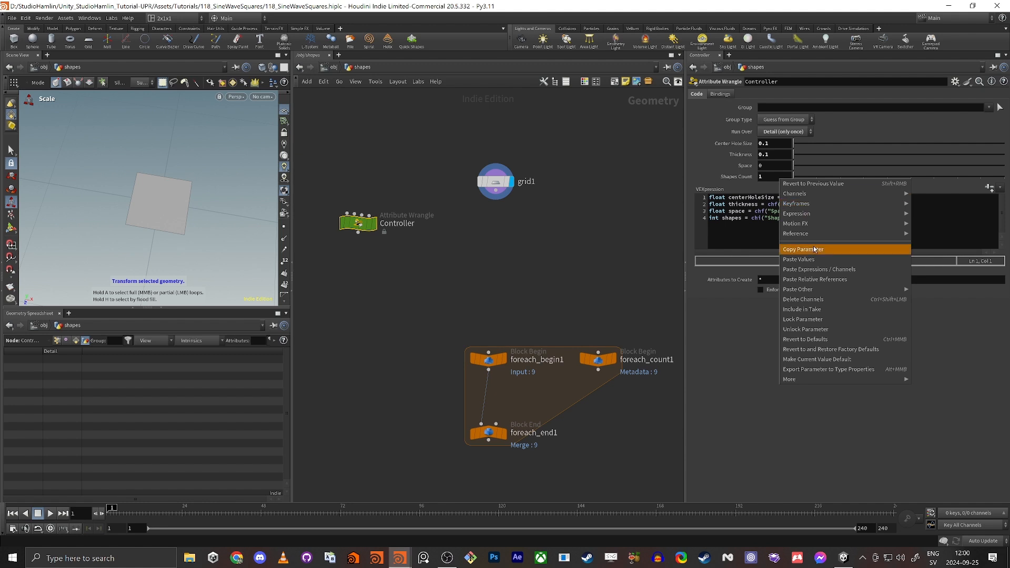
Make foreach_end1's Iterations a relative reference to the Controller's Shapes_Count.
{"action": "left_click", "coordinate": [825, 249]}
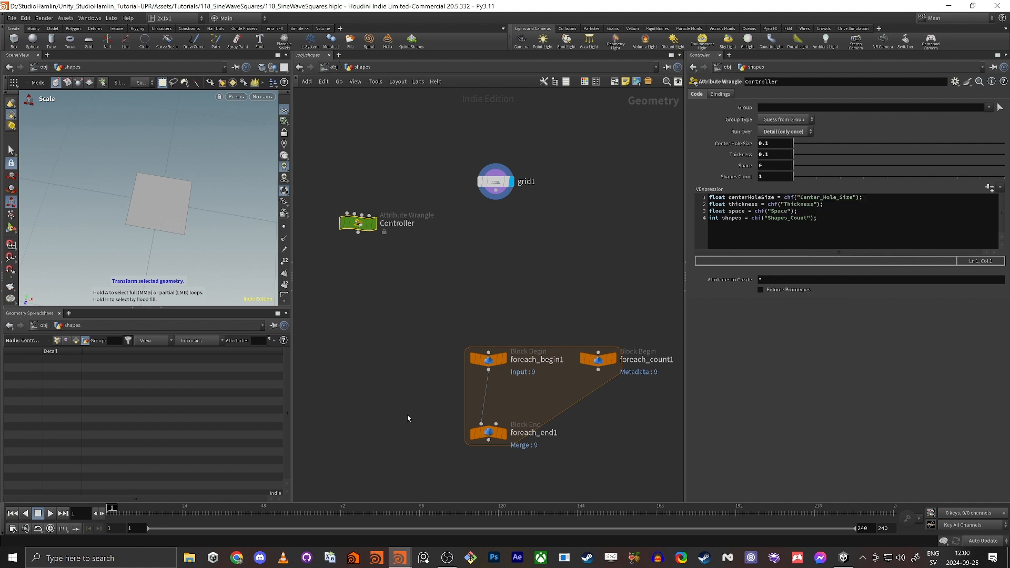
{"action": "left_click", "coordinate": [489, 433]}
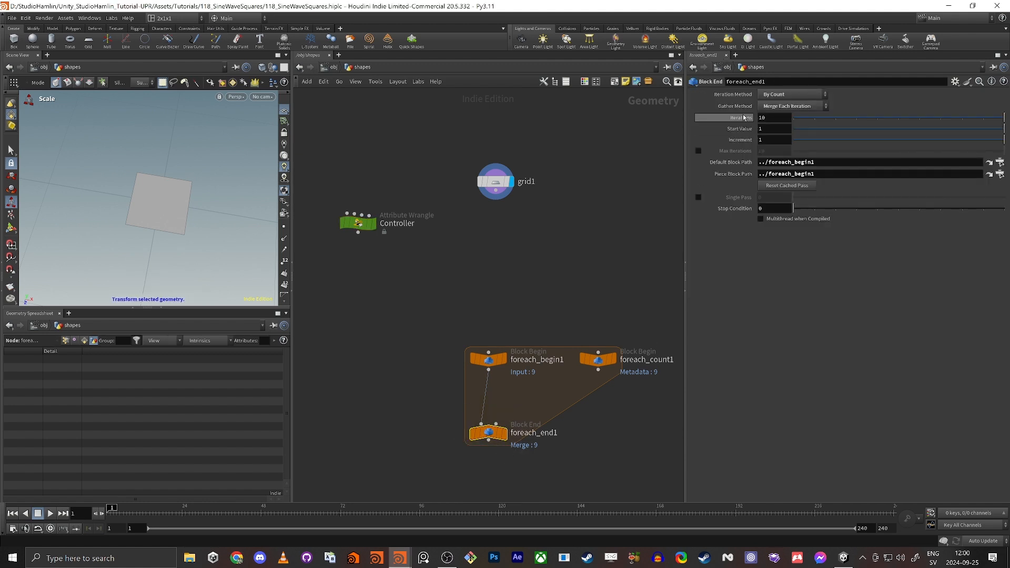
{"action": "right_click", "coordinate": [770, 119]}
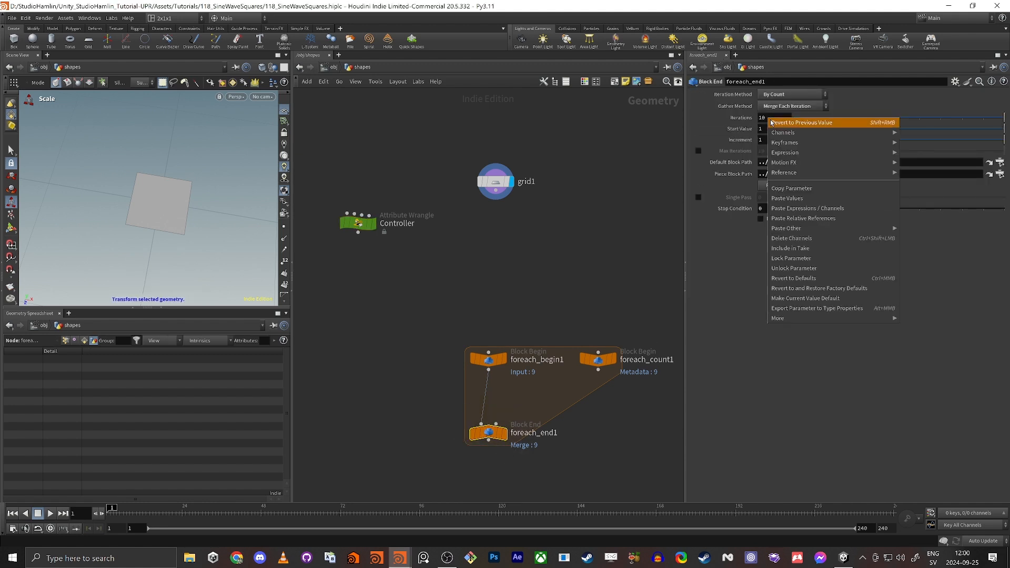
{"action": "left_click", "coordinate": [816, 218]}
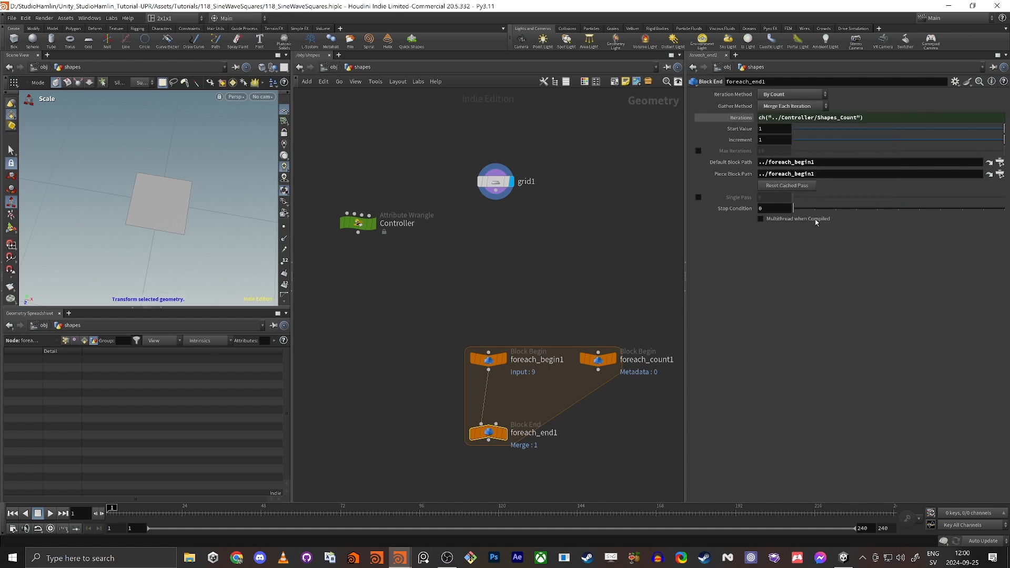
{"action": "left_click", "coordinate": [743, 120]}
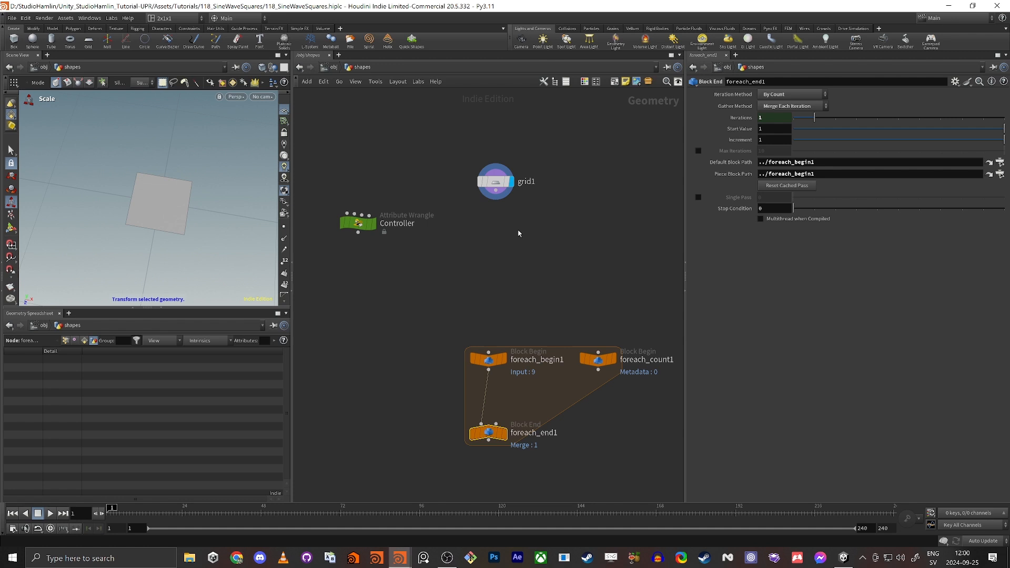
Wire grid1 into foreach_begin1, pin the spreadsheet on Primitives, and set Shapes Count to 2.
{"action": "left_click_drag", "start_coordinate": [495, 200], "coordinate": [488, 350]}
{"action": "mouse_move", "coordinate": [491, 433]}
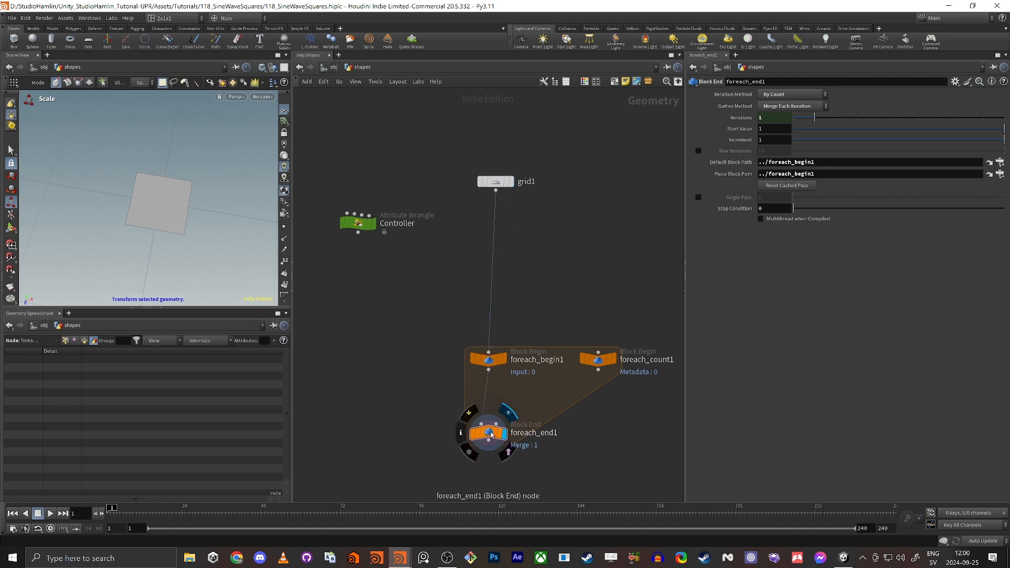
{"action": "left_click", "coordinate": [84, 342]}
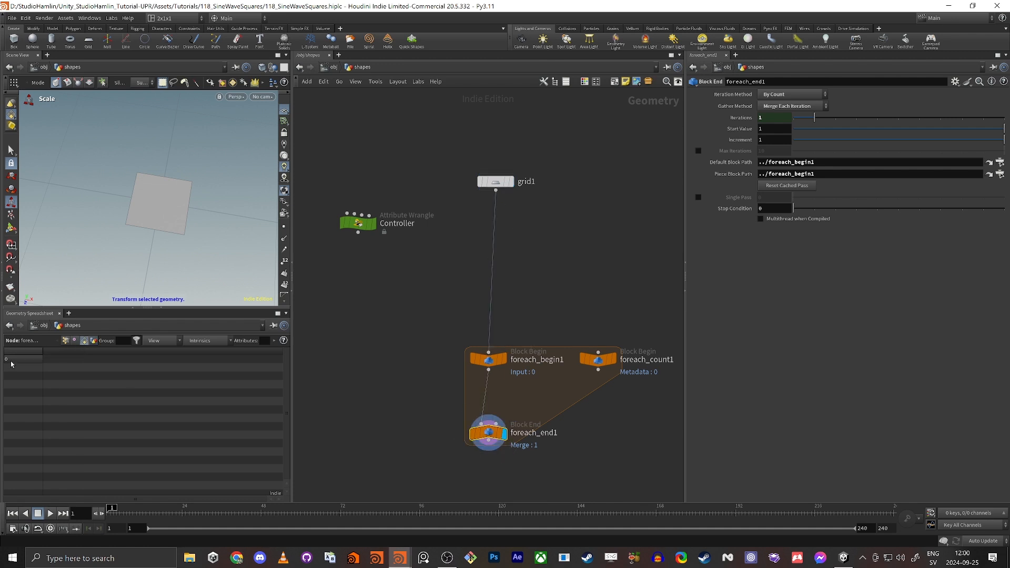
{"action": "left_click_drag", "start_coordinate": [334, 176], "coordinate": [393, 126]}
{"action": "left_click", "coordinate": [273, 327]}
{"action": "left_click_drag", "start_coordinate": [334, 293], "coordinate": [424, 147]}
{"action": "left_click_drag", "start_coordinate": [793, 176], "coordinate": [816, 185]}
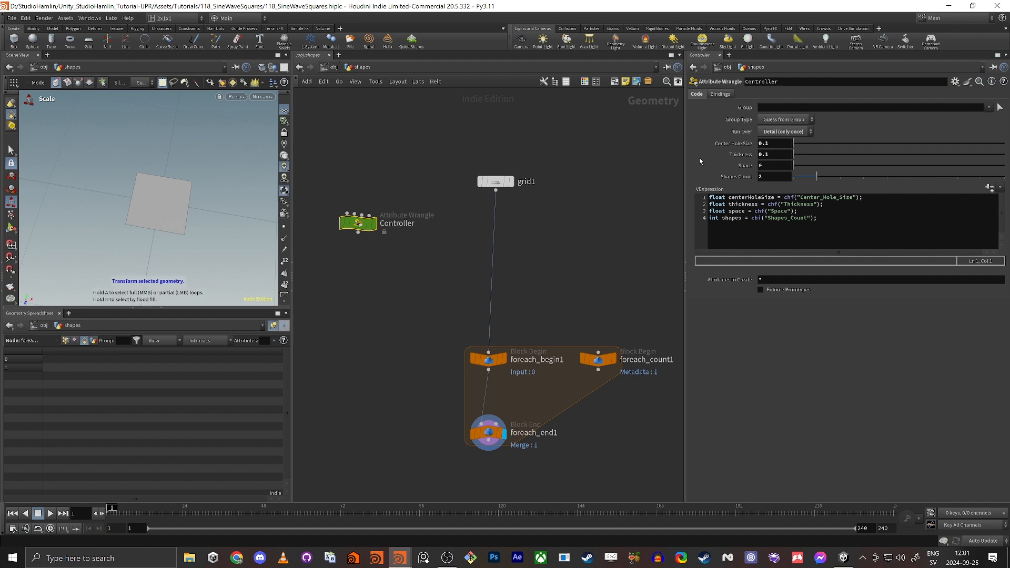
Set Shapes Count to 5 and arrange the Controller, grid1 and loop nodes in a vertical column.
{"action": "left_click", "coordinate": [887, 179]}
{"action": "middle_click_drag", "start_coordinate": [462, 284], "coordinate": [468, 249]}
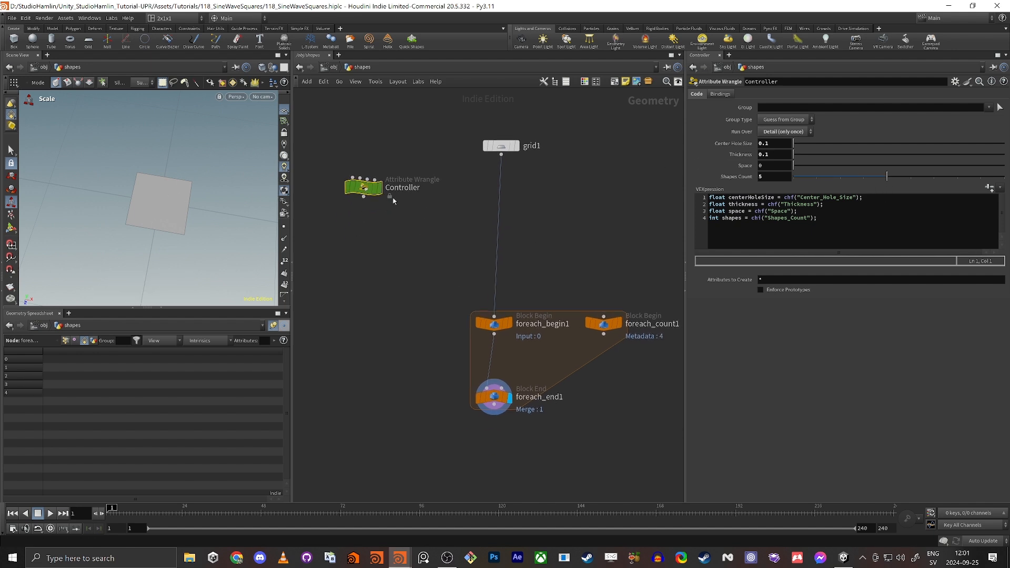
{"action": "left_click_drag", "start_coordinate": [365, 195], "coordinate": [385, 271]}
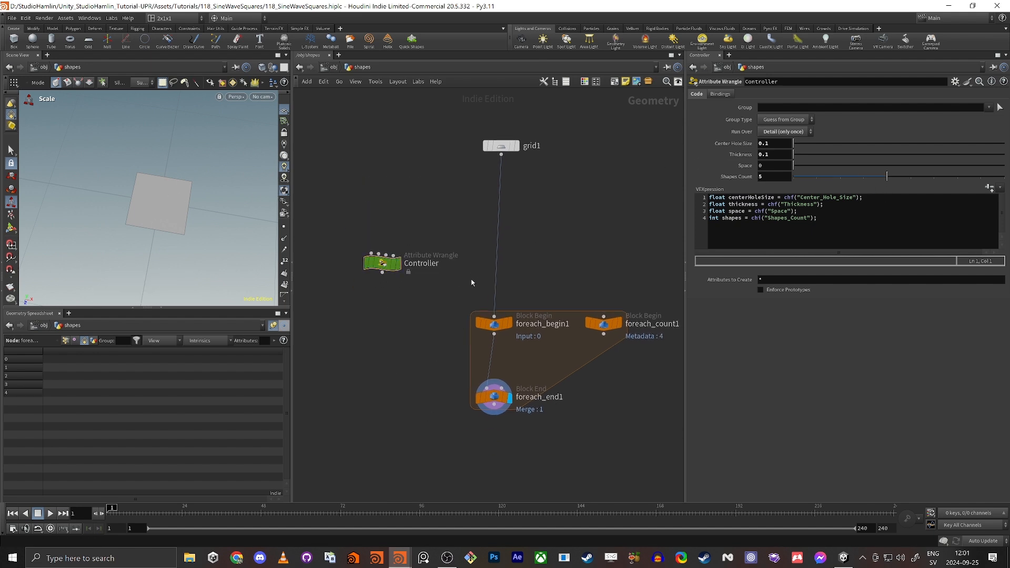
{"action": "left_click_drag", "start_coordinate": [474, 282], "coordinate": [607, 199]}
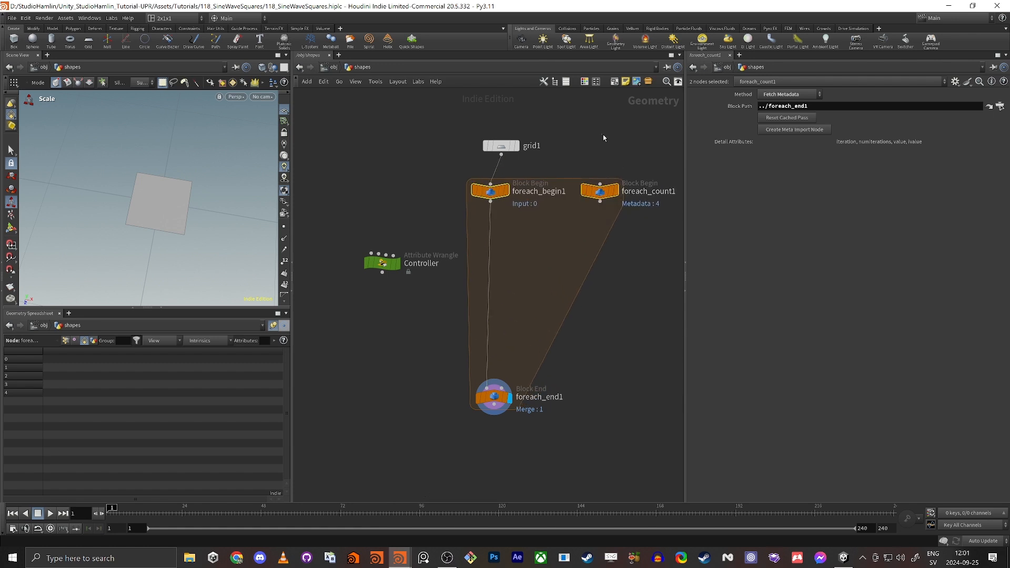
{"action": "left_click", "coordinate": [603, 136]}
{"action": "middle_click_drag", "start_coordinate": [584, 138], "coordinate": [554, 139]}
{"action": "left_click_drag", "start_coordinate": [471, 150], "coordinate": [461, 124]}
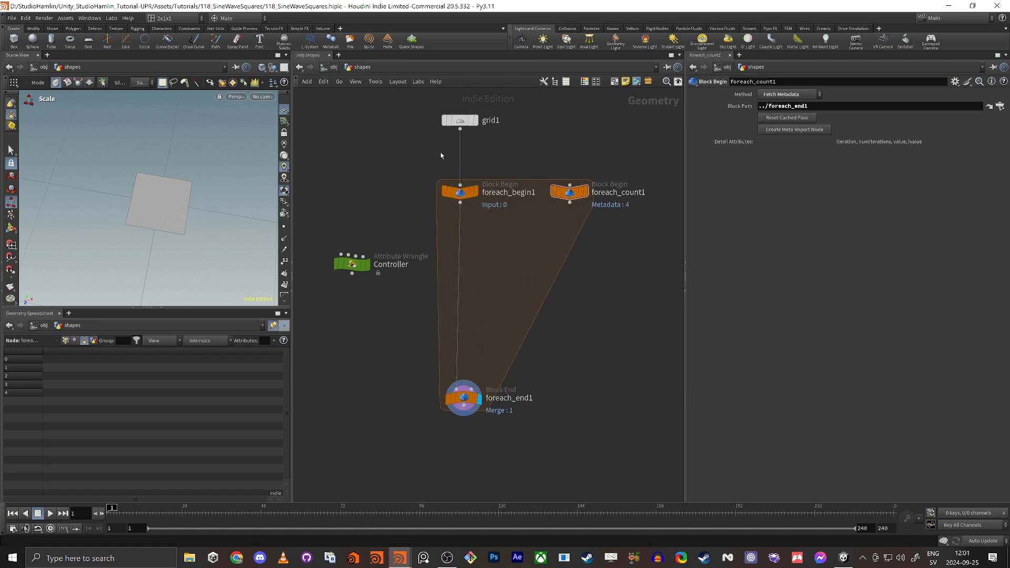
{"action": "middle_click_drag", "start_coordinate": [440, 153], "coordinate": [449, 202]}
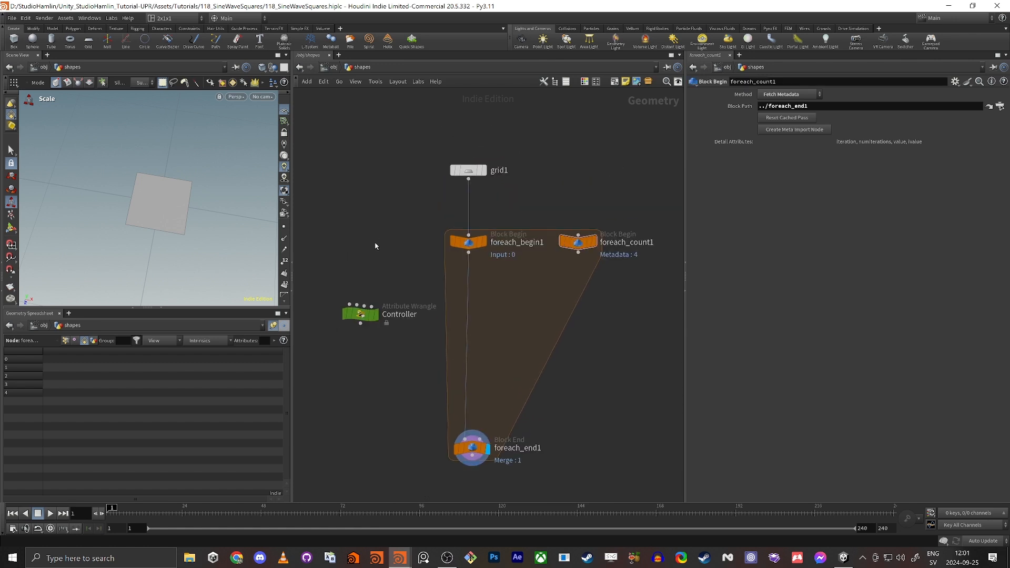
{"action": "mouse_move", "coordinate": [600, 249]}
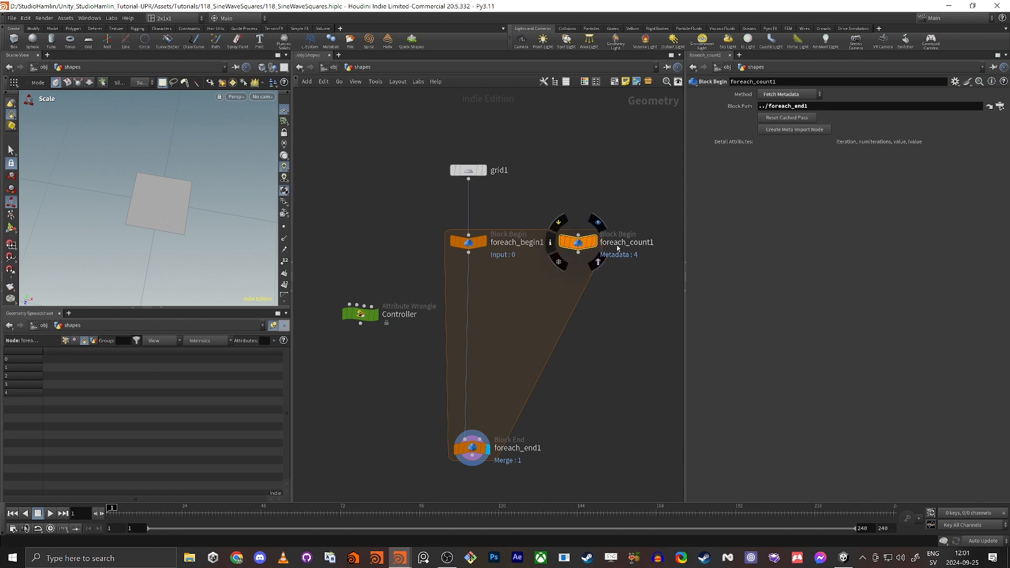
{"action": "mouse_move", "coordinate": [582, 249]}
{"action": "left_mouse_down"}
{"action": "mouse_move", "coordinate": [596, 235]}
{"action": "mouse_move", "coordinate": [583, 249]}
{"action": "left_mouse_up"}
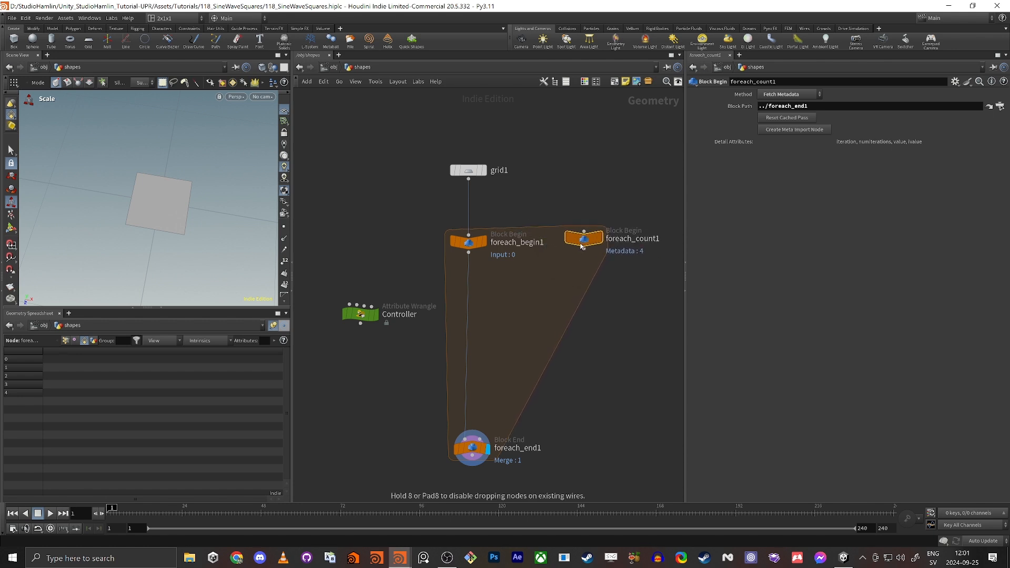
{"action": "mouse_move", "coordinate": [583, 250]}
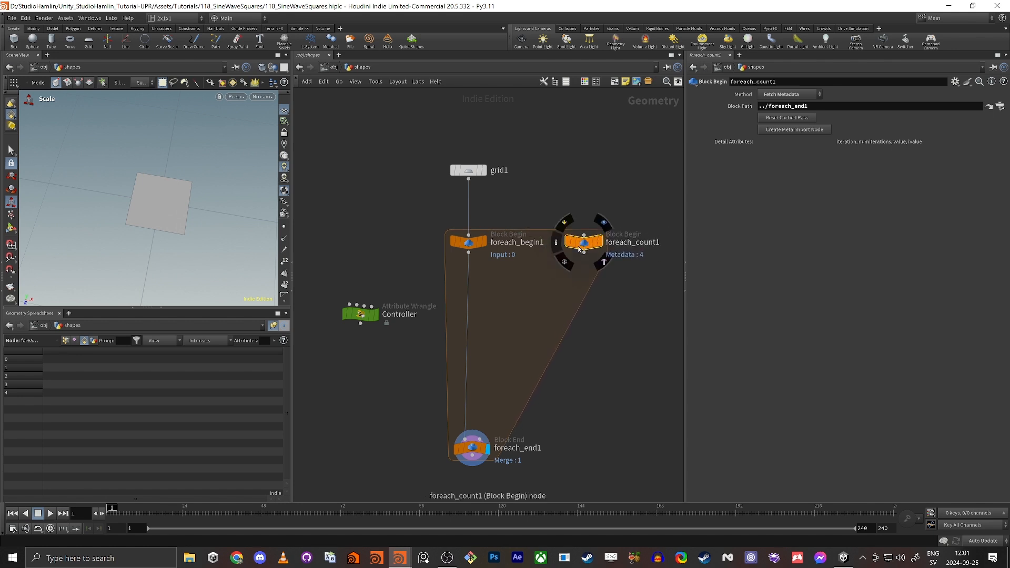
Rename the metadata node to 'info' and view its detail attributes in the unpinned spreadsheet.
{"action": "double_click", "coordinate": [634, 245]}
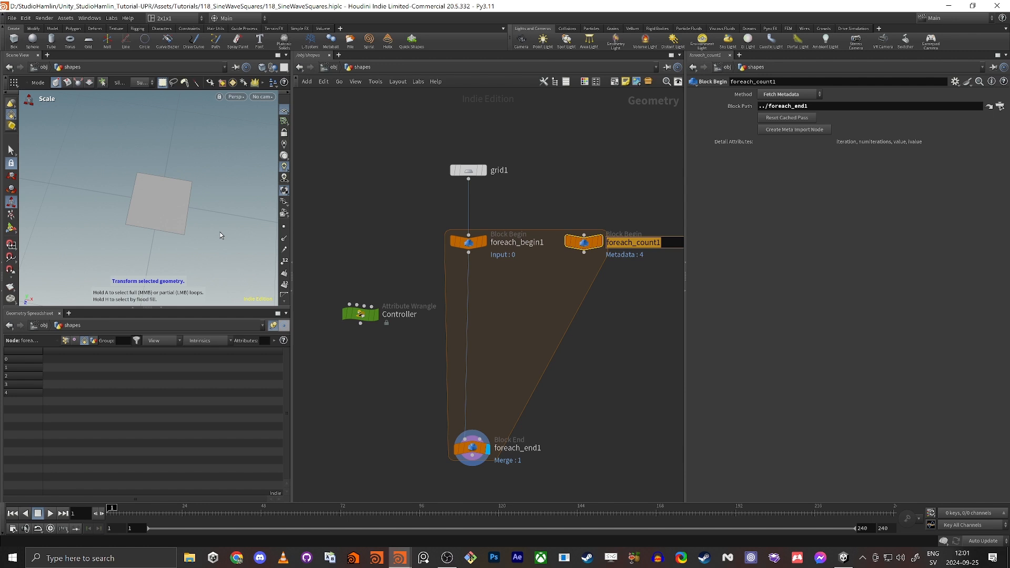
{"action": "type", "text": "info"}
{"action": "key", "text": "Return"}
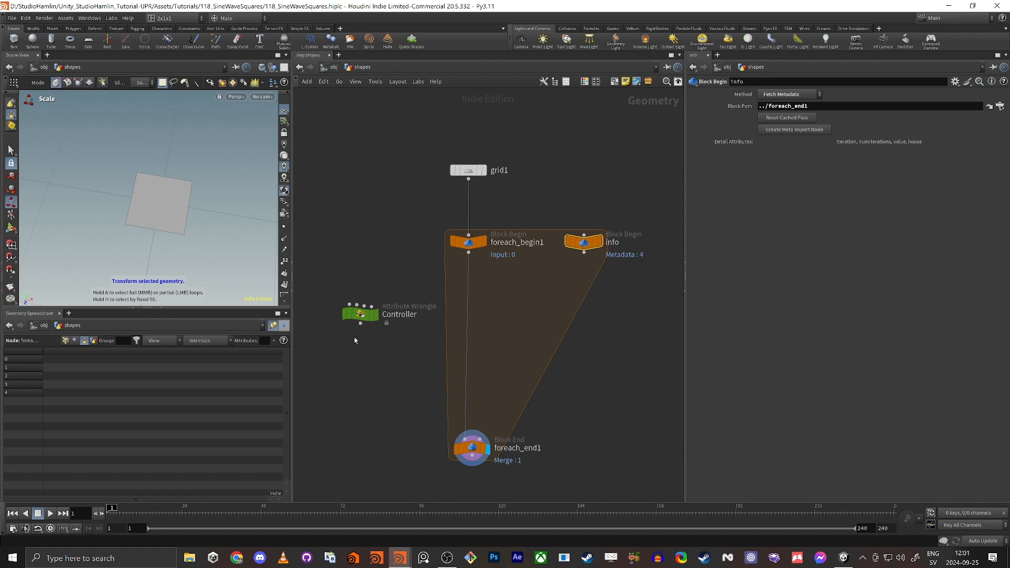
{"action": "left_click", "coordinate": [273, 326]}
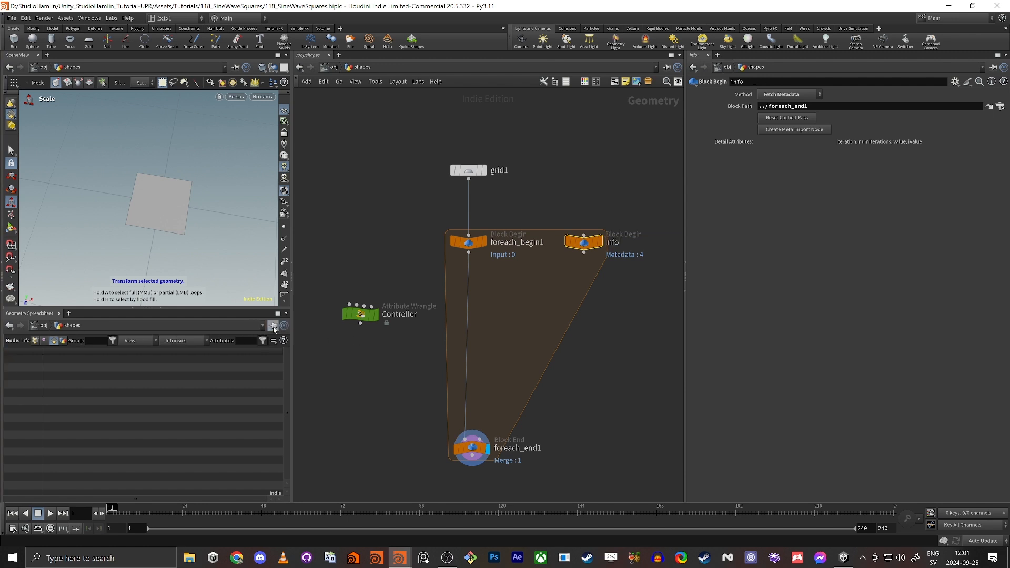
{"action": "left_click", "coordinate": [64, 342]}
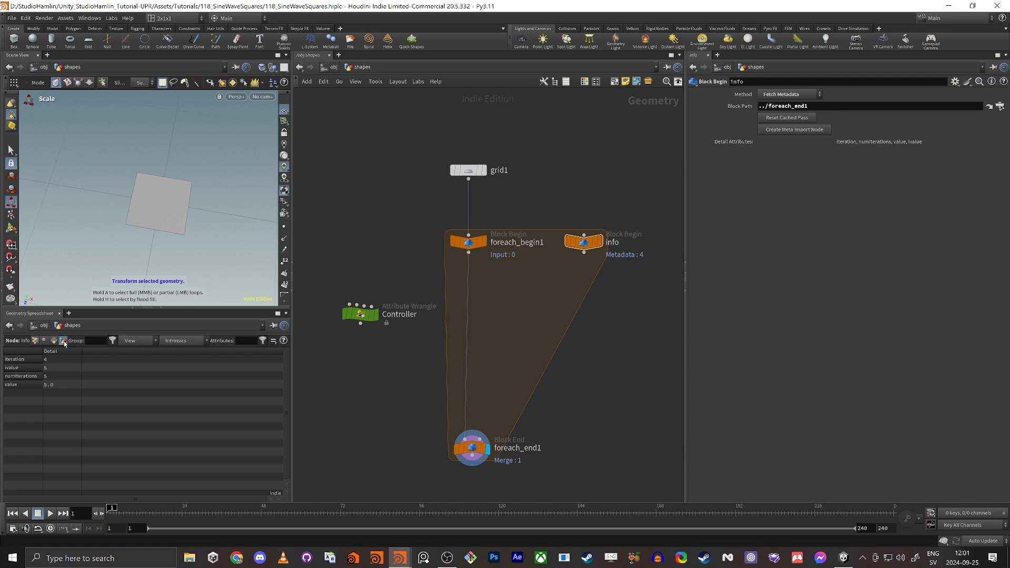
{"action": "left_click", "coordinate": [482, 466]}
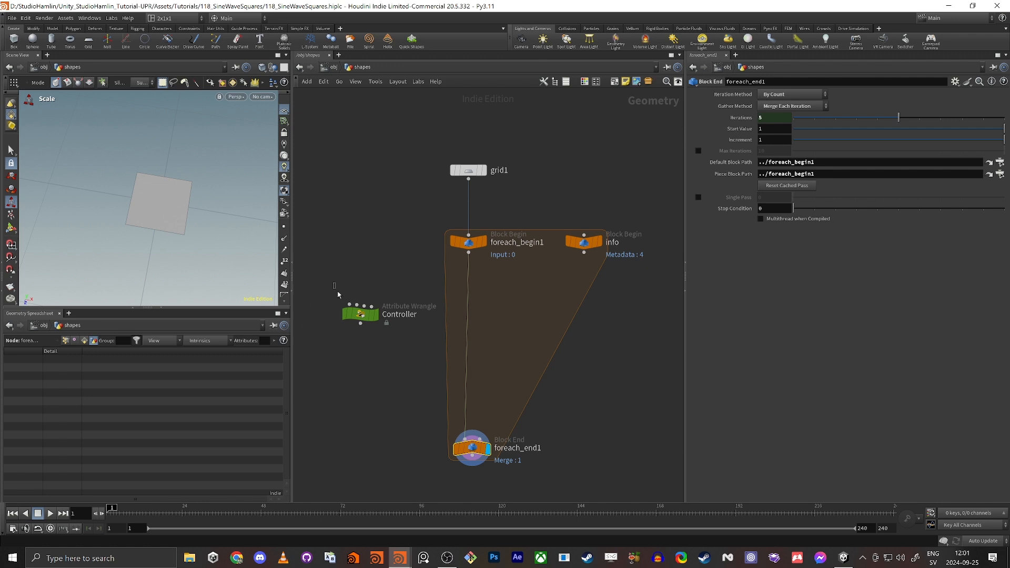
Turn on dependency links for selected nodes to show the Controller's references to grid1 and foreach_end1.
{"action": "left_click_drag", "start_coordinate": [333, 282], "coordinate": [369, 330]}
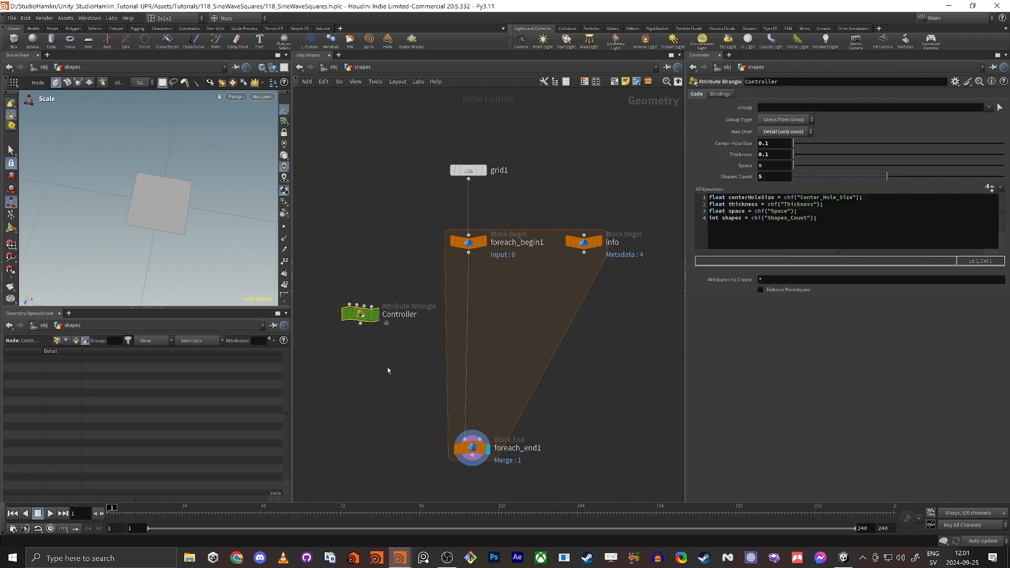
{"action": "left_click_drag", "start_coordinate": [364, 317], "coordinate": [352, 308]}
{"action": "left_click", "coordinate": [357, 83]}
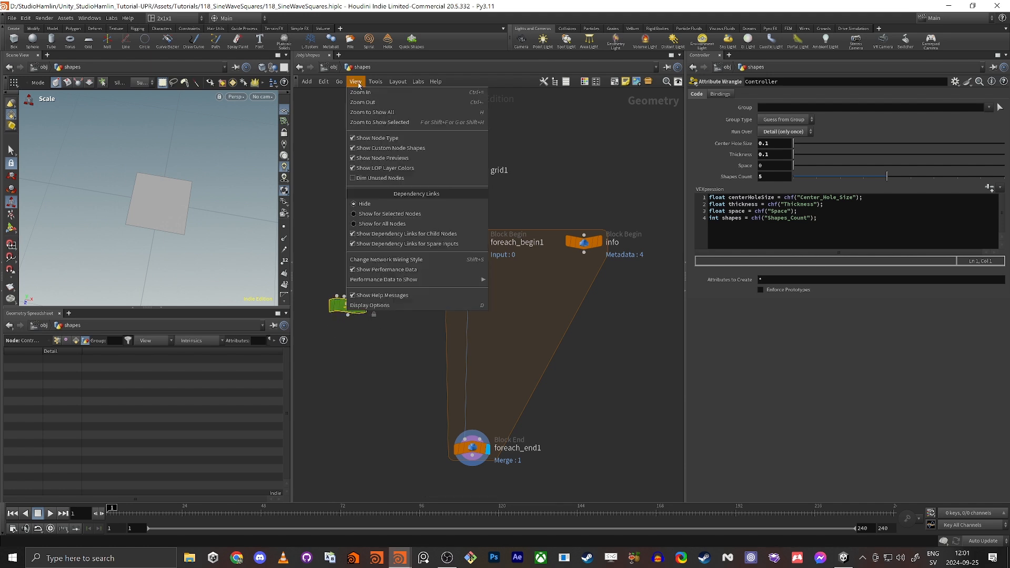
{"action": "left_click", "coordinate": [388, 214]}
{"action": "left_click_drag", "start_coordinate": [353, 303], "coordinate": [335, 282]}
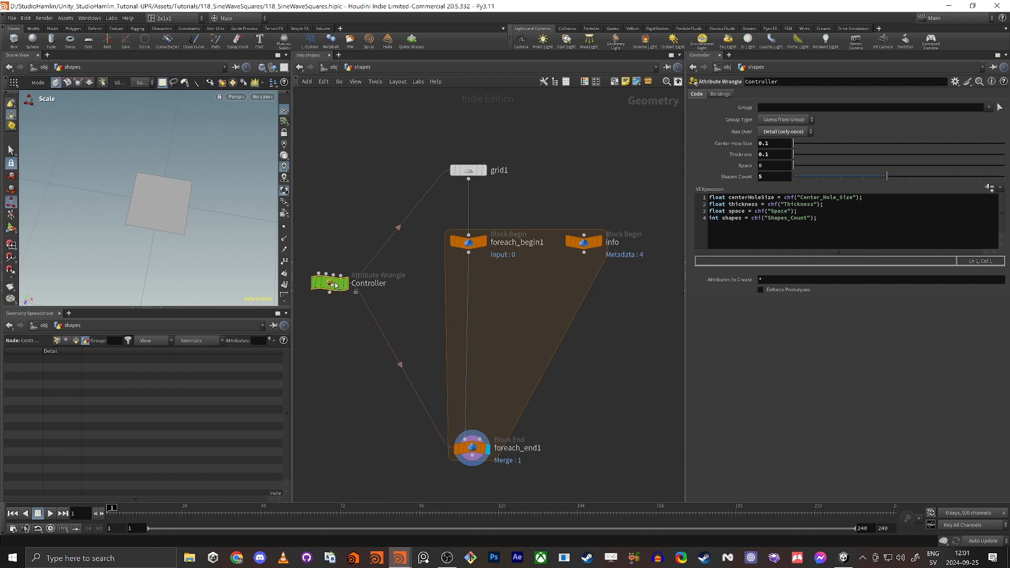
{"action": "left_click", "coordinate": [470, 170]}
Reposition the Controller node and check foreach_end1's dependency links and Iterations value.
{"action": "left_click_drag", "start_coordinate": [397, 422], "coordinate": [516, 482]}
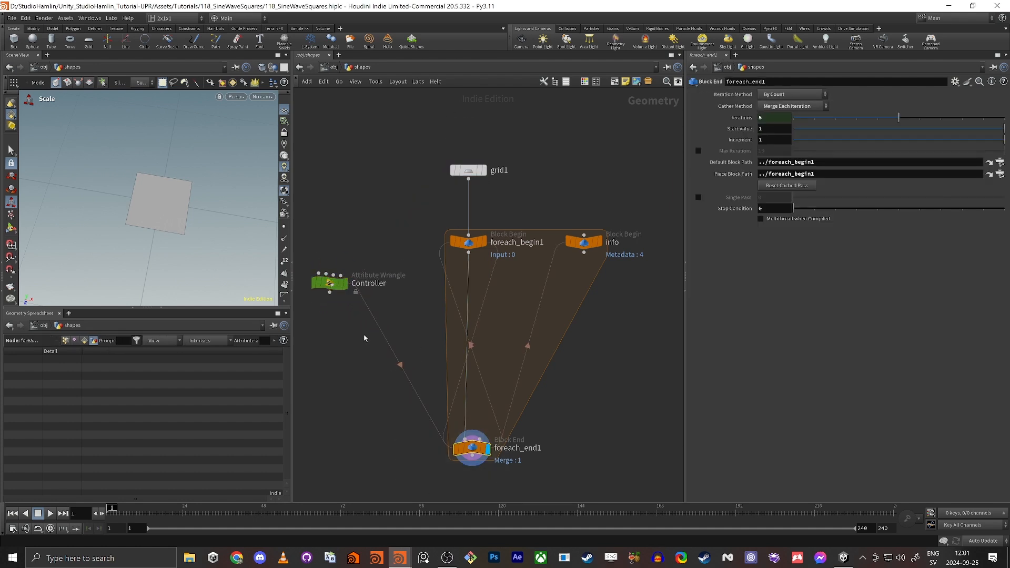
{"action": "left_click", "coordinate": [329, 284]}
{"action": "left_click_drag", "start_coordinate": [331, 288], "coordinate": [351, 299]}
{"action": "middle_click_drag", "start_coordinate": [434, 353], "coordinate": [468, 322]}
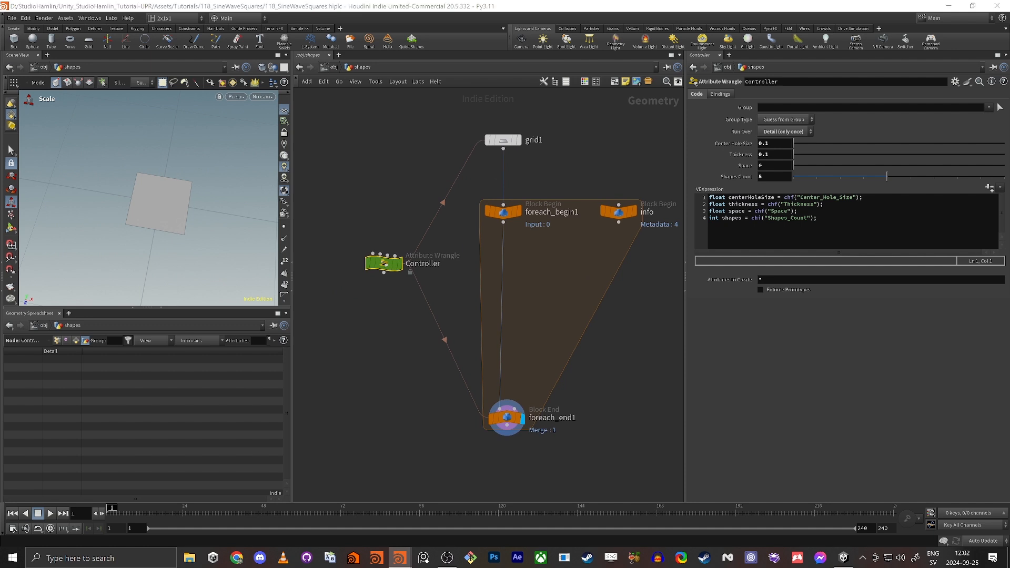
{"action": "left_click", "coordinate": [362, 398]}
{"action": "left_click", "coordinate": [507, 418]}
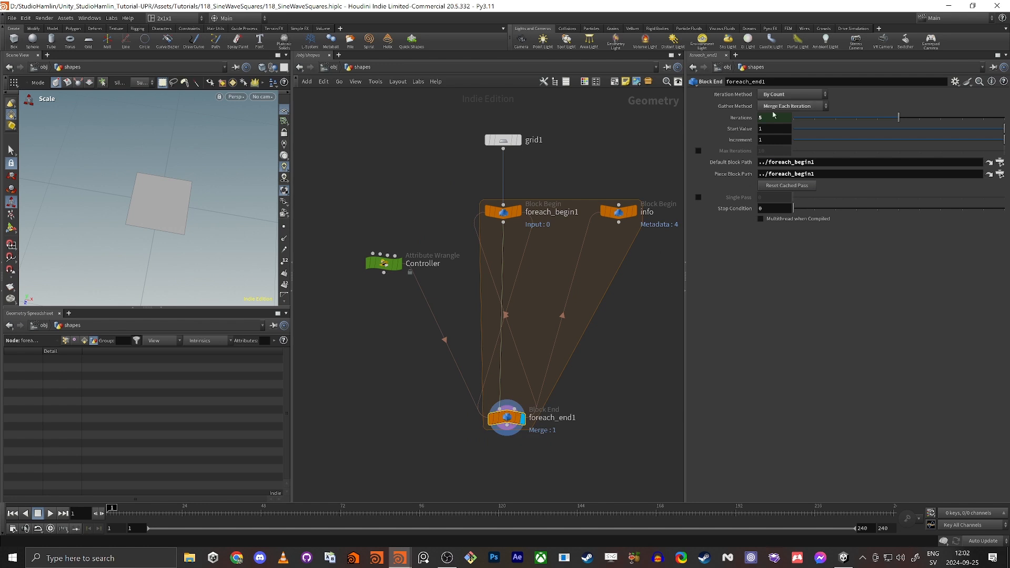
{"action": "left_click_drag", "start_coordinate": [899, 117], "coordinate": [800, 121]}
Raise Shapes Count from 1 to 3 and confirm numiterations 3 on the info node.
{"action": "left_click", "coordinate": [389, 263]}
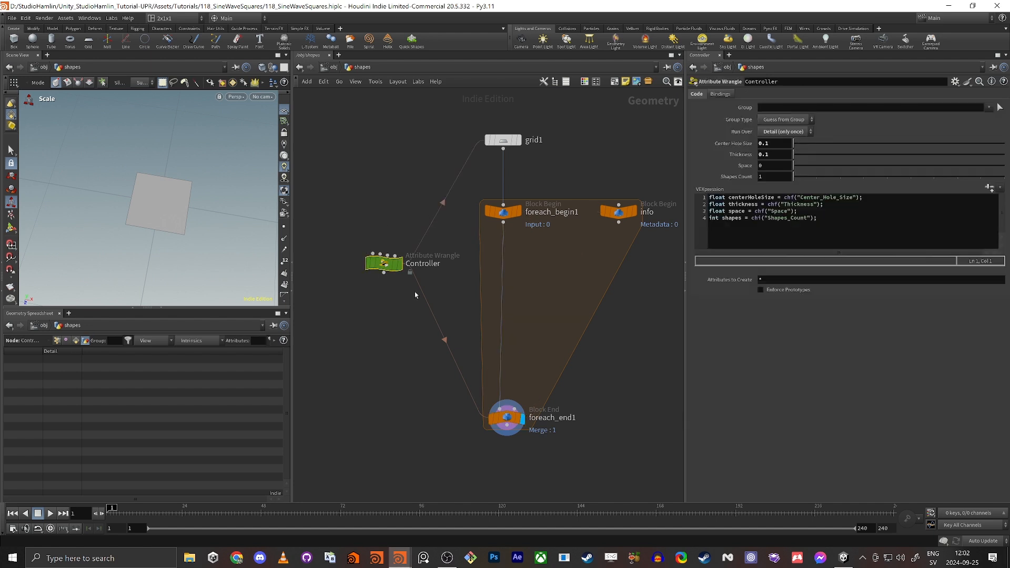
{"action": "left_click_drag", "start_coordinate": [811, 182], "coordinate": [841, 178]}
{"action": "double_click", "coordinate": [761, 177]}
{"action": "left_click_drag", "start_coordinate": [349, 409], "coordinate": [584, 488]}
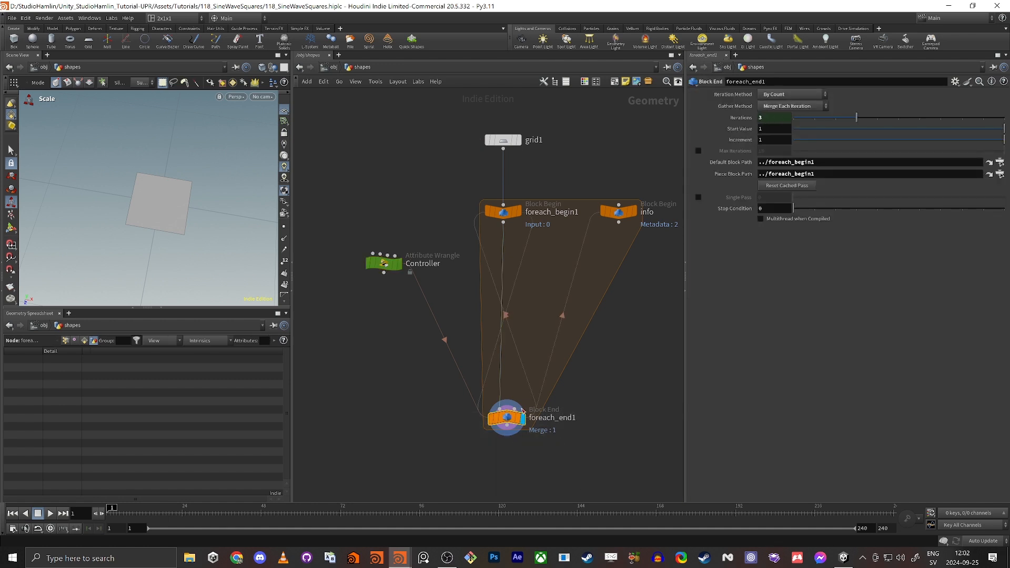
{"action": "left_click", "coordinate": [623, 212]}
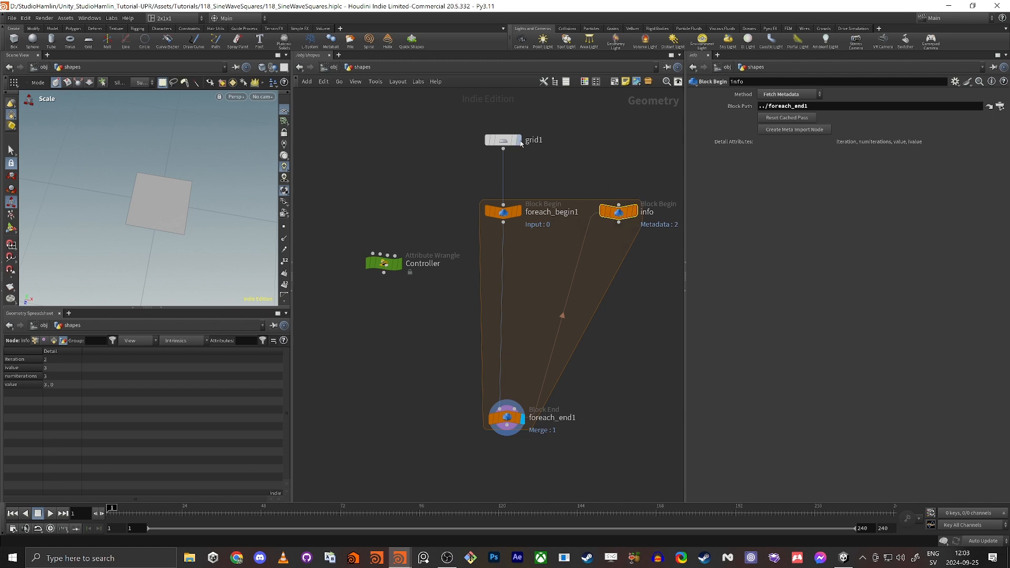
Open the expression editor for grid1's X size showing ch("../Controller/Center_Hole_Size").
{"action": "left_click", "coordinate": [503, 144]}
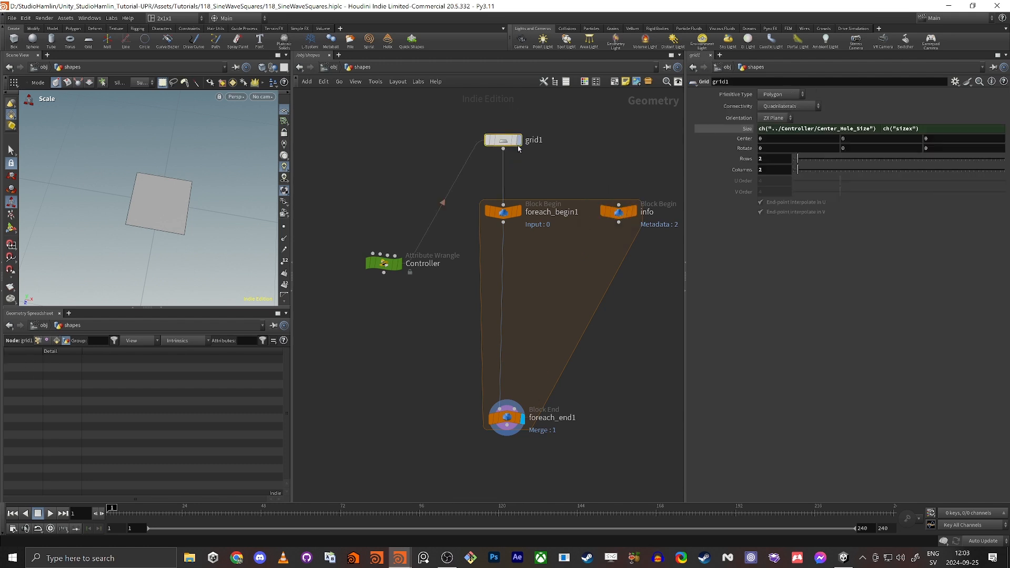
{"action": "left_click", "coordinate": [746, 129]}
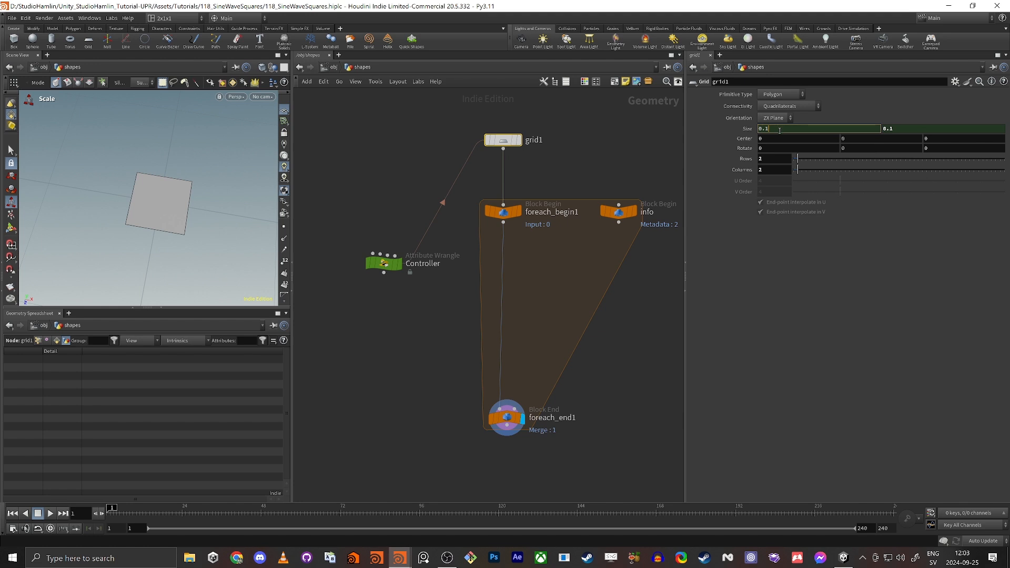
{"action": "key", "text": "alt+e"}
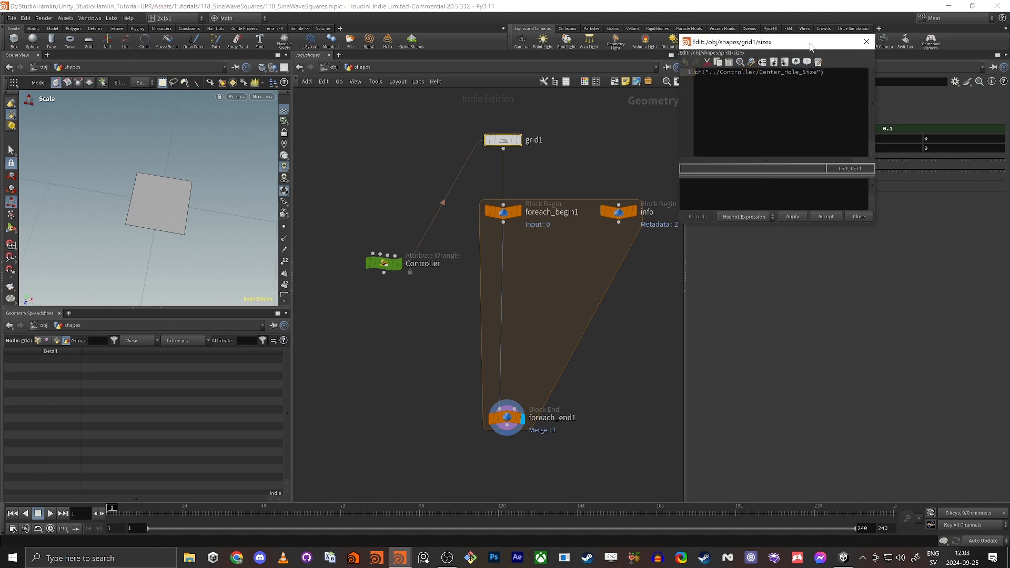
Move and widen the expression editor beside the network, then delete a dropped info node path.
{"action": "left_click_drag", "start_coordinate": [811, 44], "coordinate": [347, 145]}
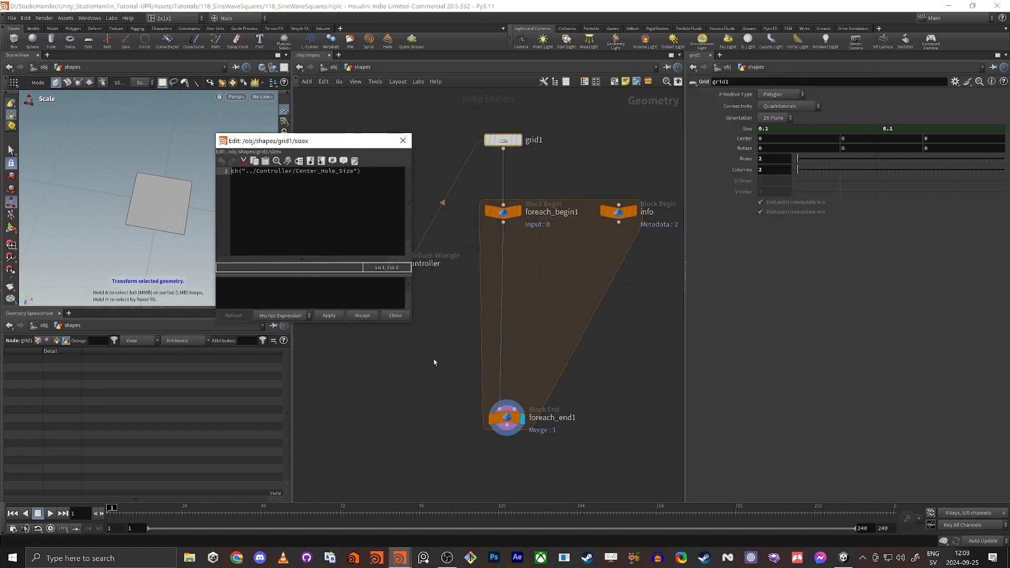
{"action": "left_click_drag", "start_coordinate": [411, 303], "coordinate": [563, 302]}
{"action": "left_click_drag", "start_coordinate": [434, 143], "coordinate": [337, 299]}
{"action": "left_click_drag", "start_coordinate": [616, 211], "coordinate": [379, 367]}
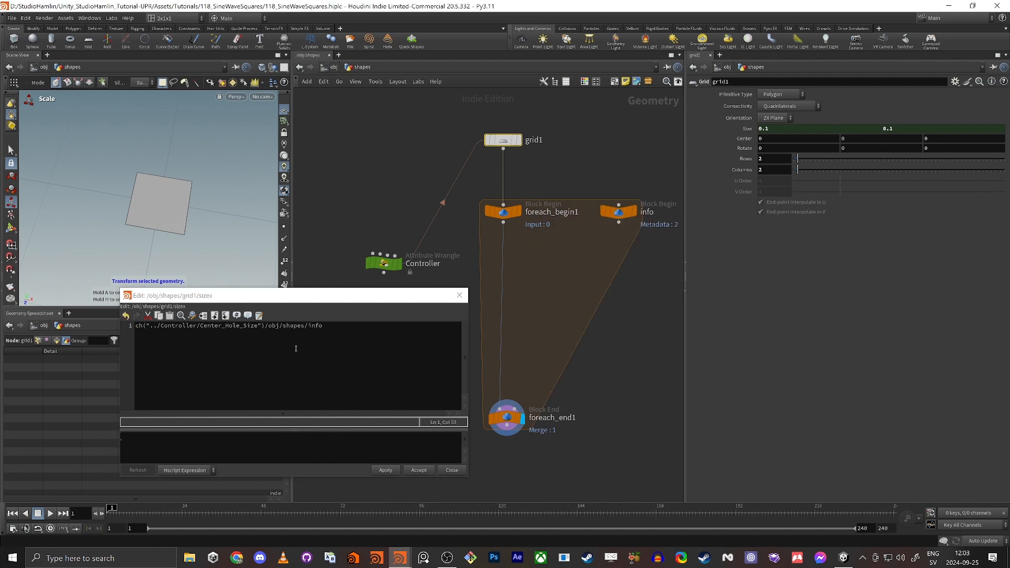
{"action": "left_click_drag", "start_coordinate": [266, 328], "coordinate": [323, 326]}
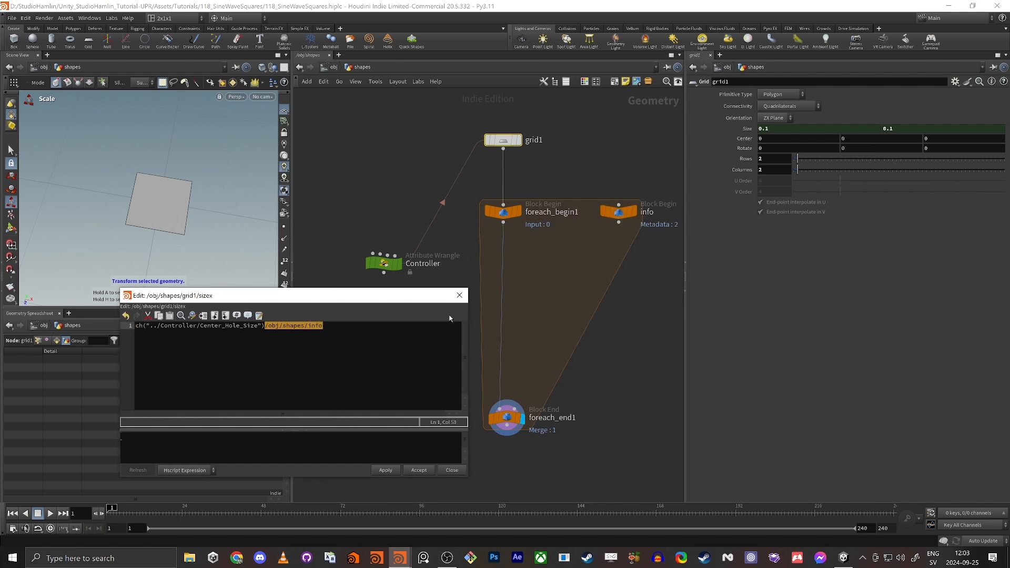
{"action": "key", "text": "BackSpace"}
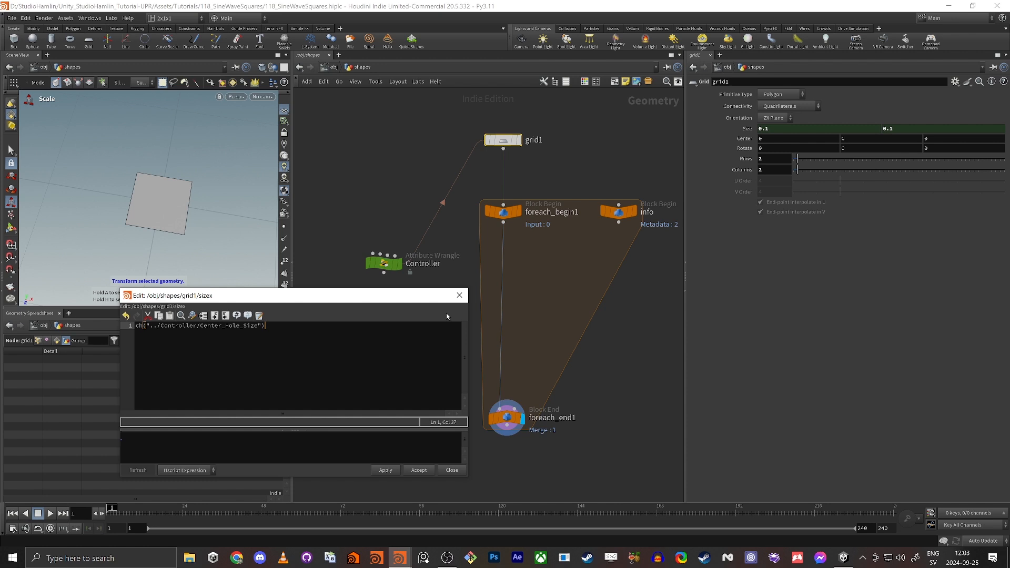
Append + detail("../info/","iteration",0) to grid1's size X expression and apply it.
{"action": "left_click", "coordinate": [213, 354]}
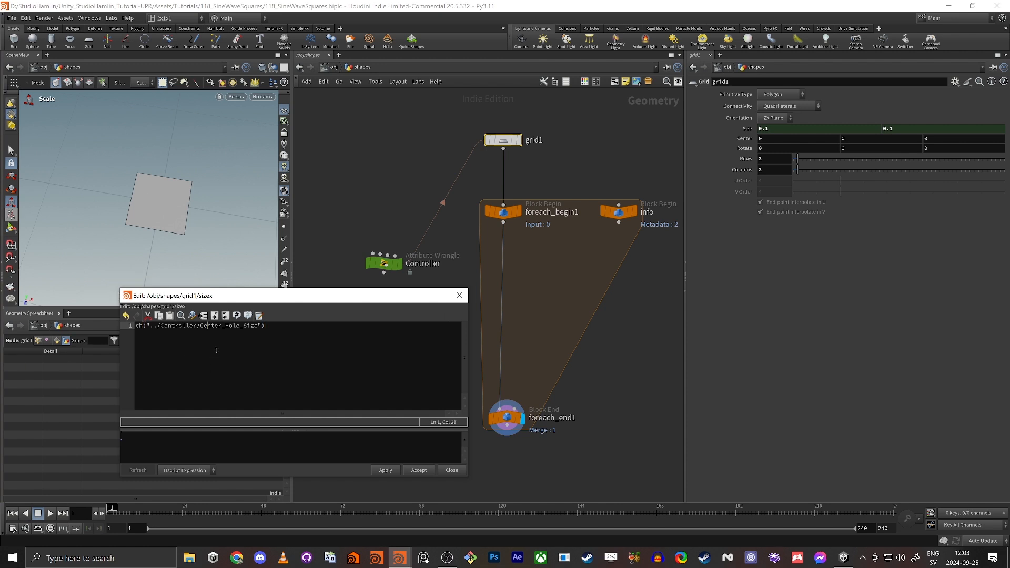
{"action": "left_click", "coordinate": [215, 351]}
{"action": "left_click", "coordinate": [337, 341]}
{"action": "type", "text": "+ detail"}
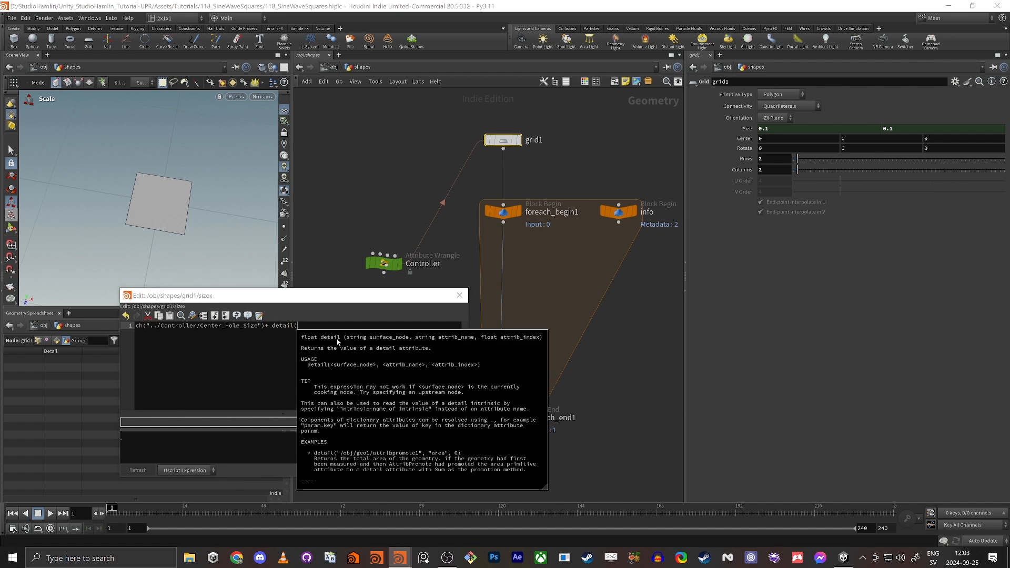
{"action": "type", "text": "(\"../"}
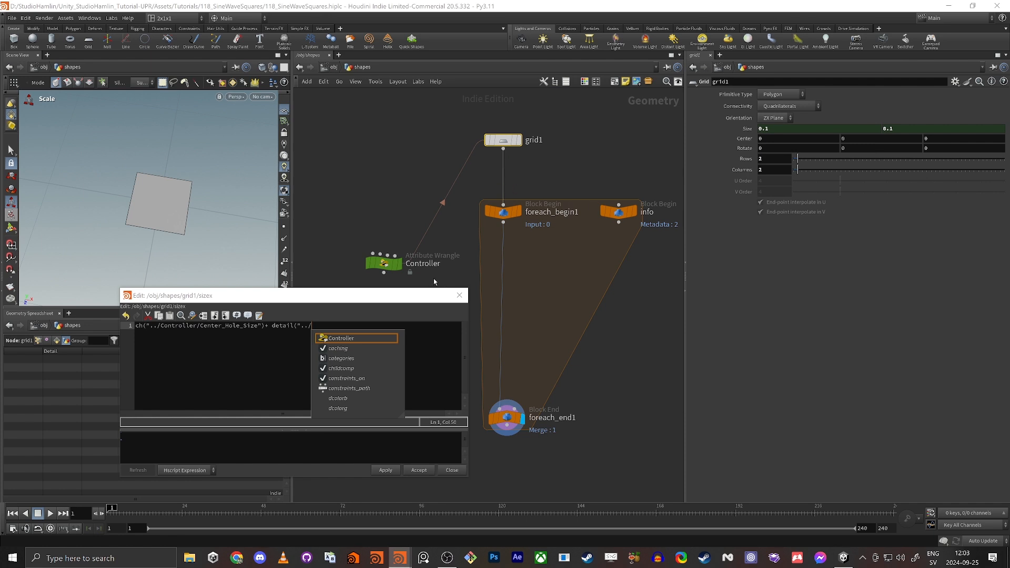
{"action": "mouse_move", "coordinate": [503, 140]}
{"action": "type", "text": "inf"}
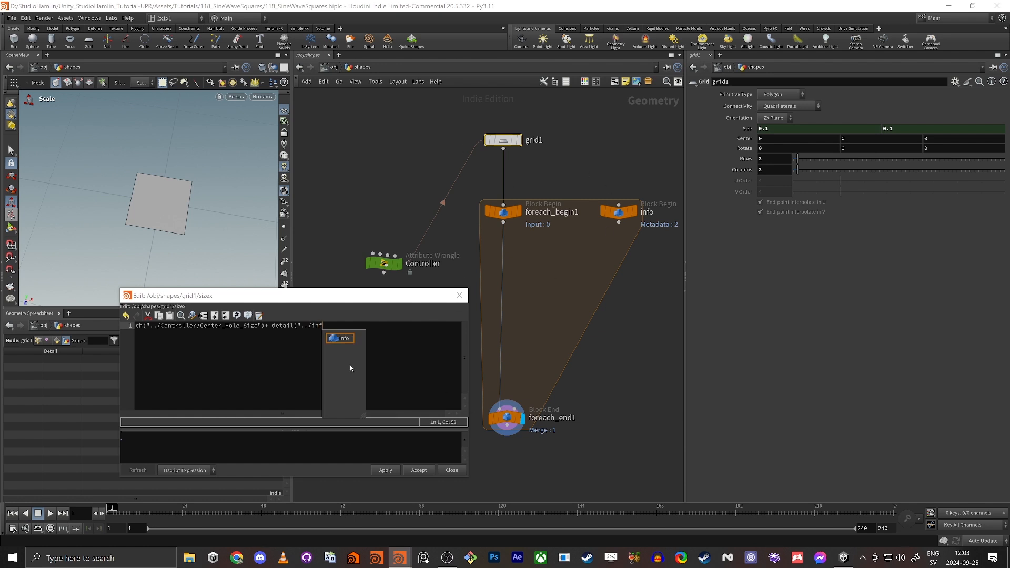
{"action": "type", "text": "o/\""}
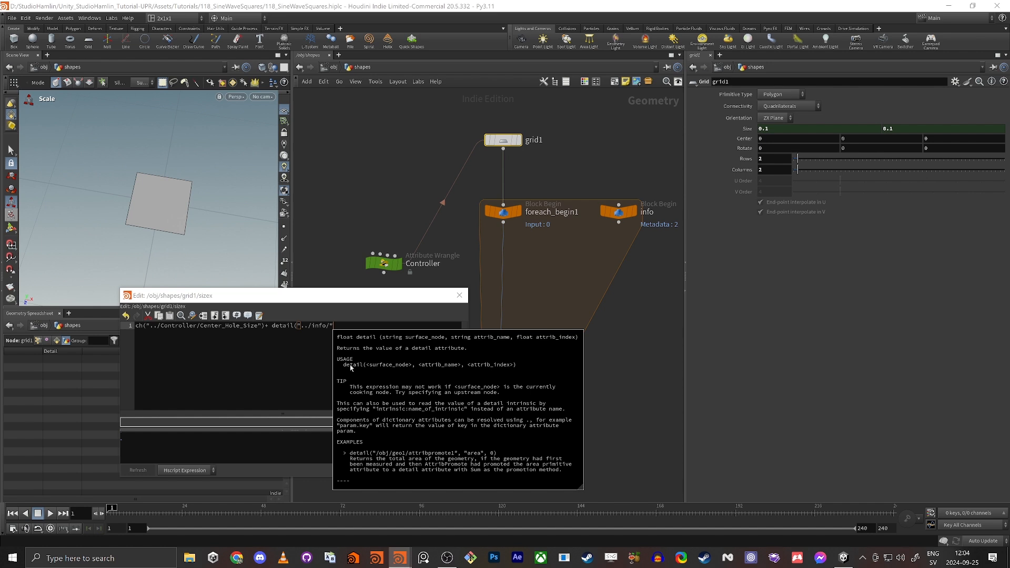
{"action": "type", "text": ",\"iteration\""}
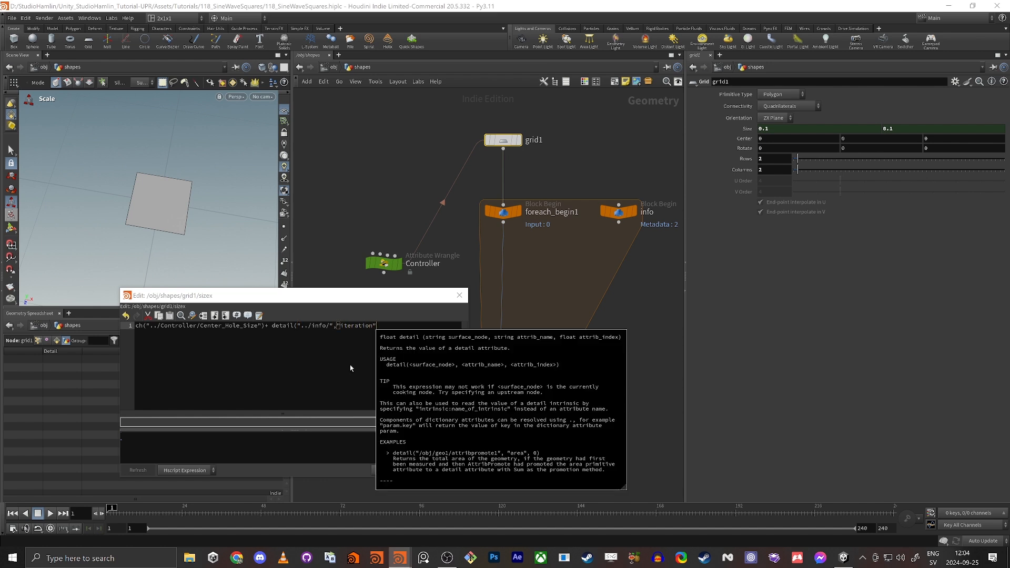
{"action": "type", "text": ",0)"}
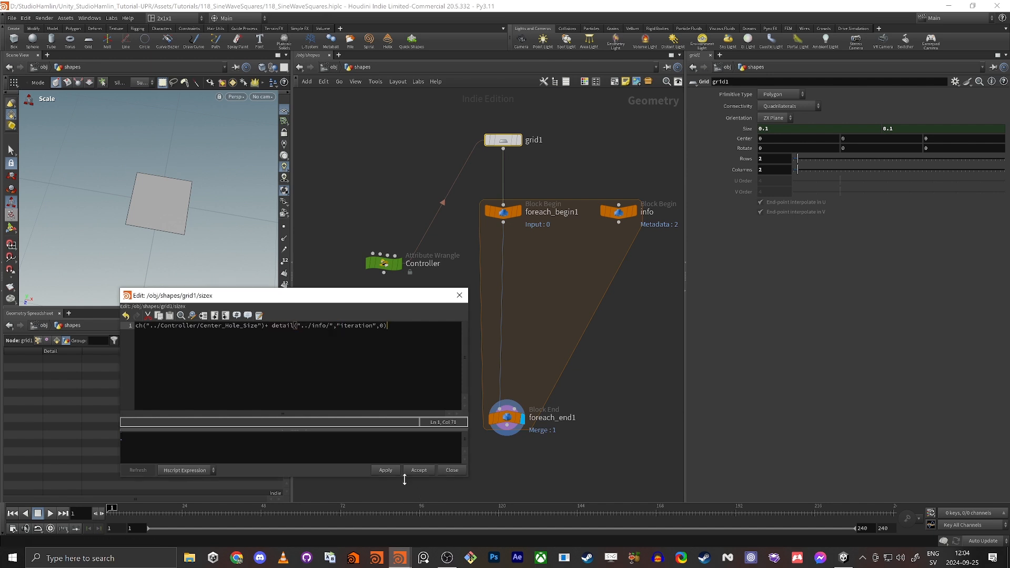
{"action": "left_click", "coordinate": [385, 470]}
Display foreach_end1 and frame the nested squares in the viewport.
{"action": "right_click_drag", "start_coordinate": [170, 139], "coordinate": [125, 162], "text": "alt"}
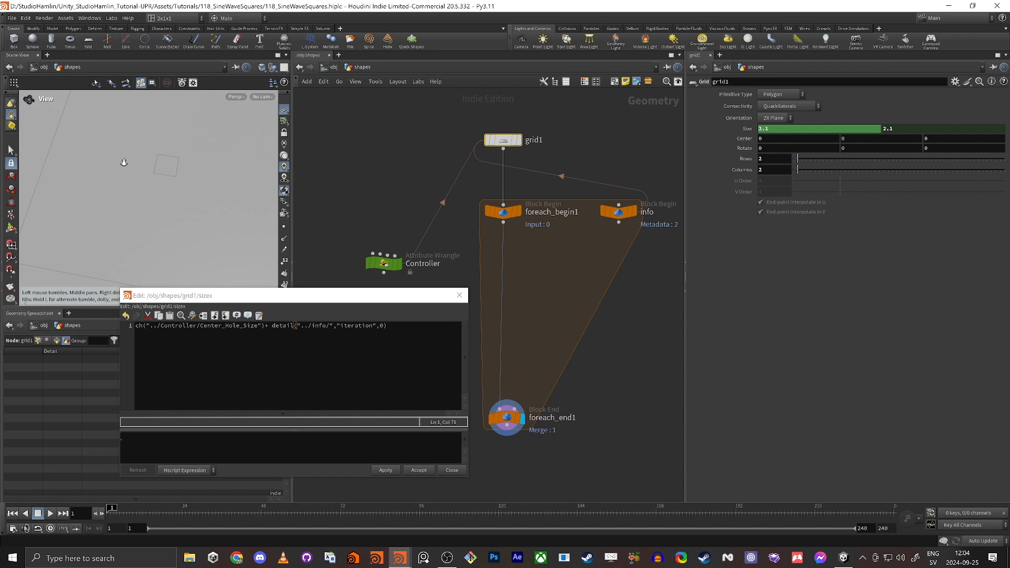
{"action": "left_click", "coordinate": [516, 426]}
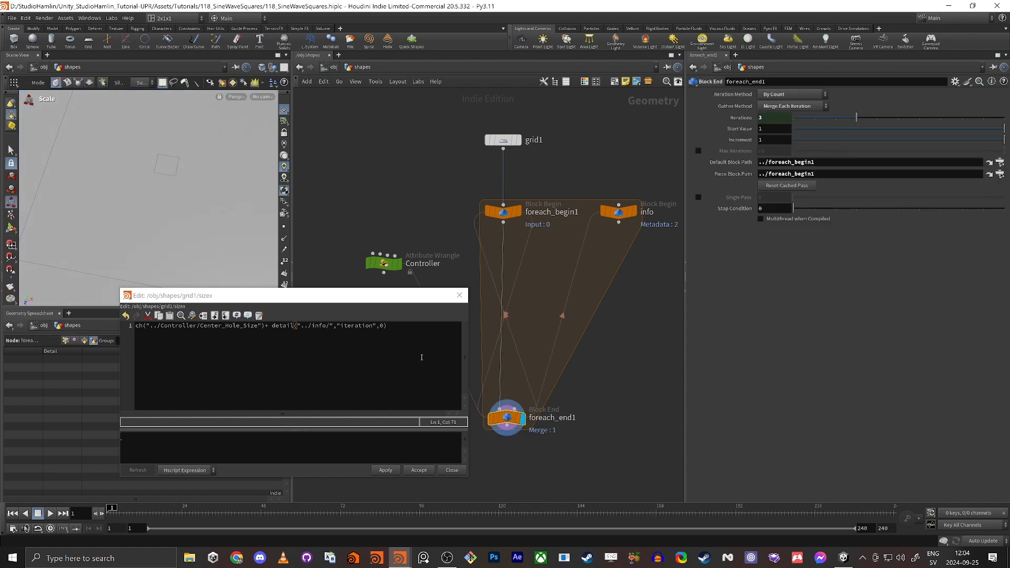
{"action": "key", "text": "space+g"}
{"action": "left_click_drag", "start_coordinate": [197, 204], "coordinate": [139, 200], "text": "alt"}
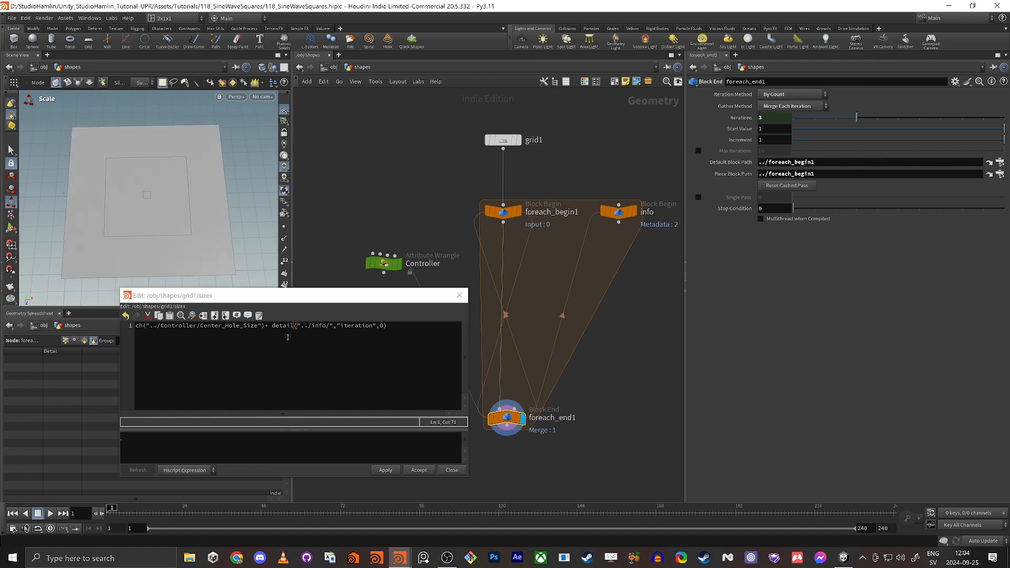
Break the size X expression after the plus so detail() sits on line 2.
{"action": "left_click", "coordinate": [272, 326]}
{"action": "key", "text": "Return"}
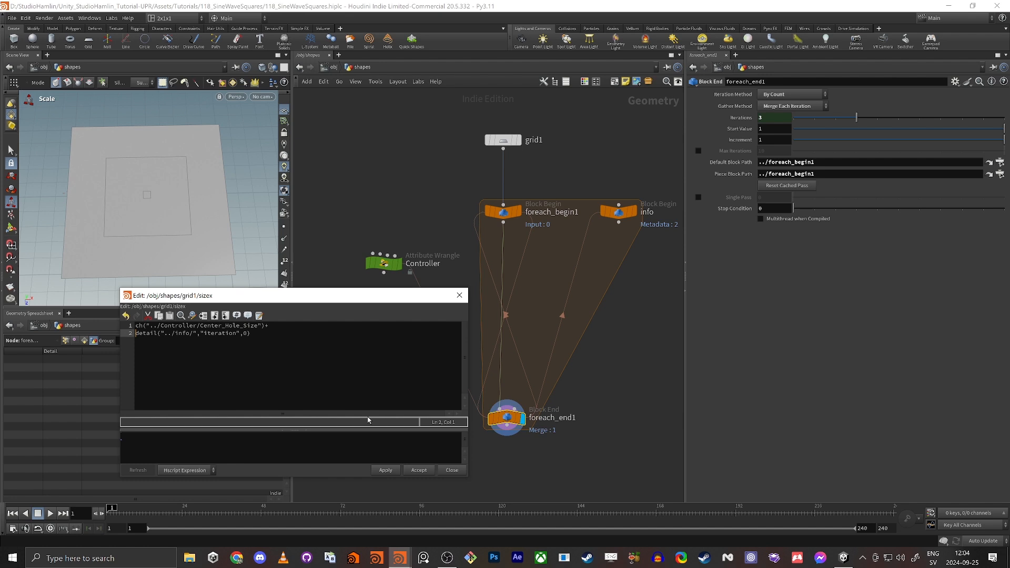
{"action": "key", "text": "Down"}
{"action": "left_click", "coordinate": [272, 329]}
{"action": "left_click_drag", "start_coordinate": [136, 326], "coordinate": [322, 350]}
{"action": "left_click", "coordinate": [318, 349]}
{"action": "double_click", "coordinate": [210, 334]}
{"action": "triple_click", "coordinate": [209, 333]}
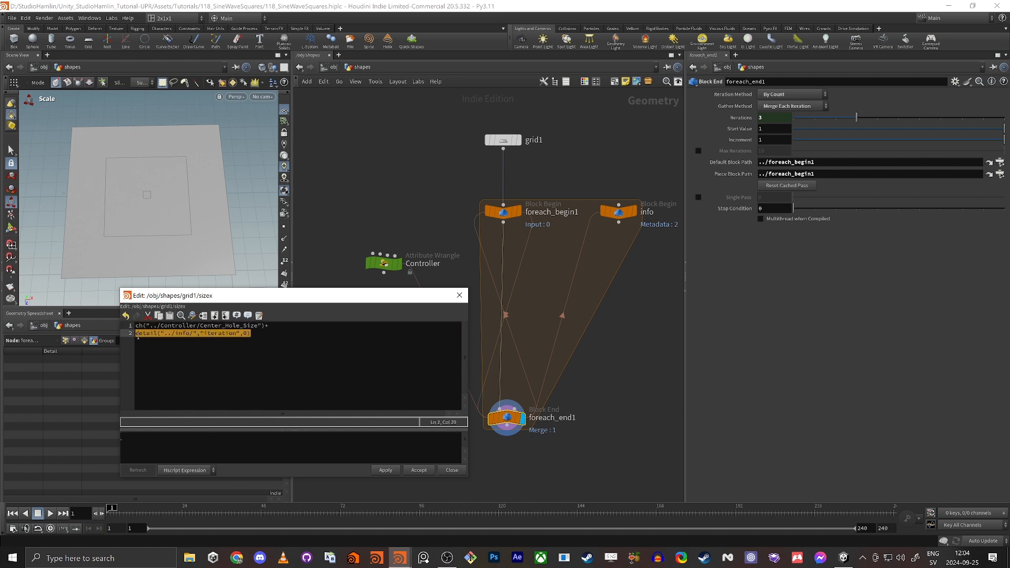
{"action": "left_click", "coordinate": [274, 333]}
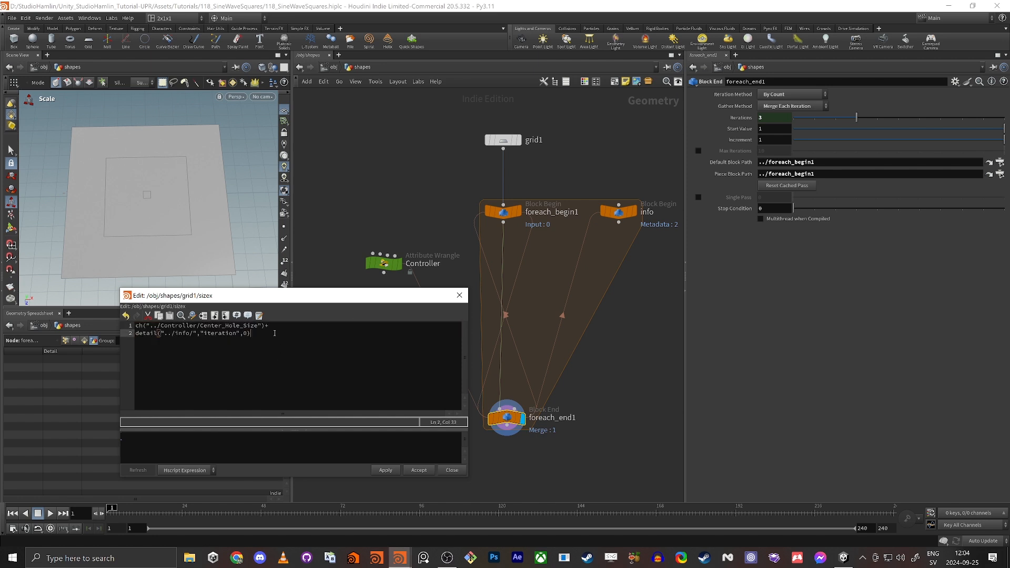
Multiply the detail() iteration term by ch("../Controller/Thickness") in grid1's size X expression.
{"action": "type", "text": "*ch("}
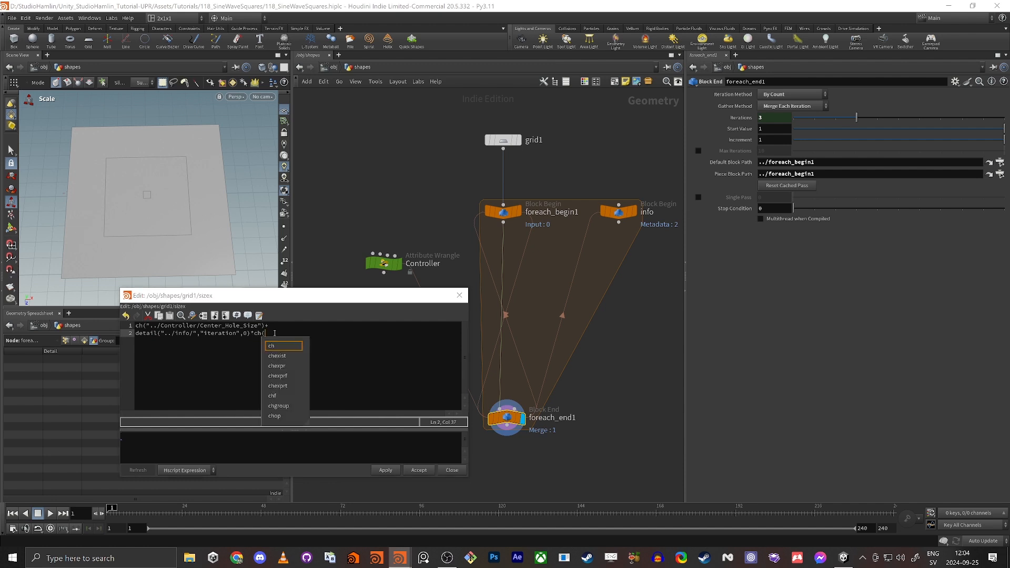
{"action": "type", "text": "\"../"}
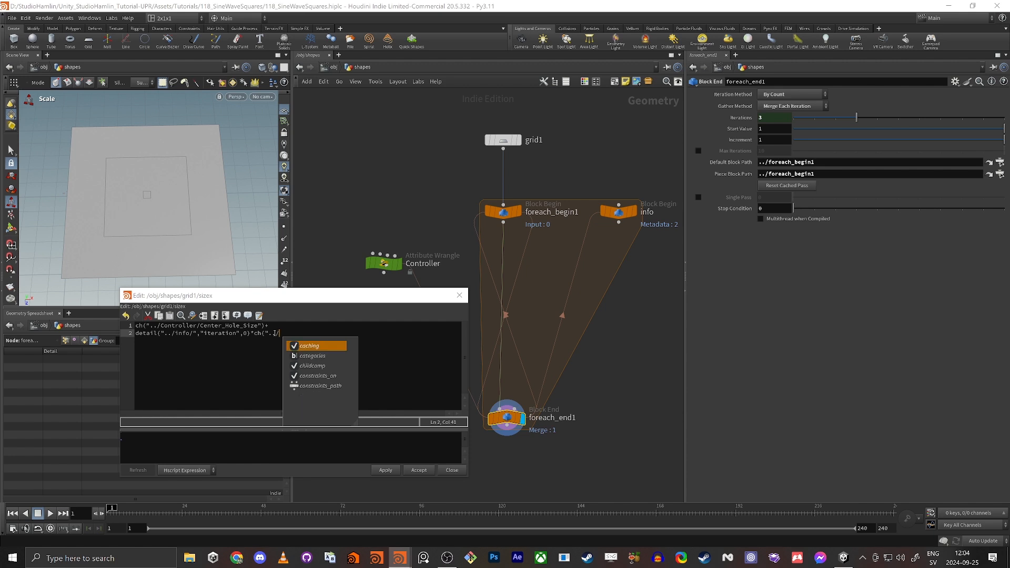
{"action": "type", "text": "controller/"}
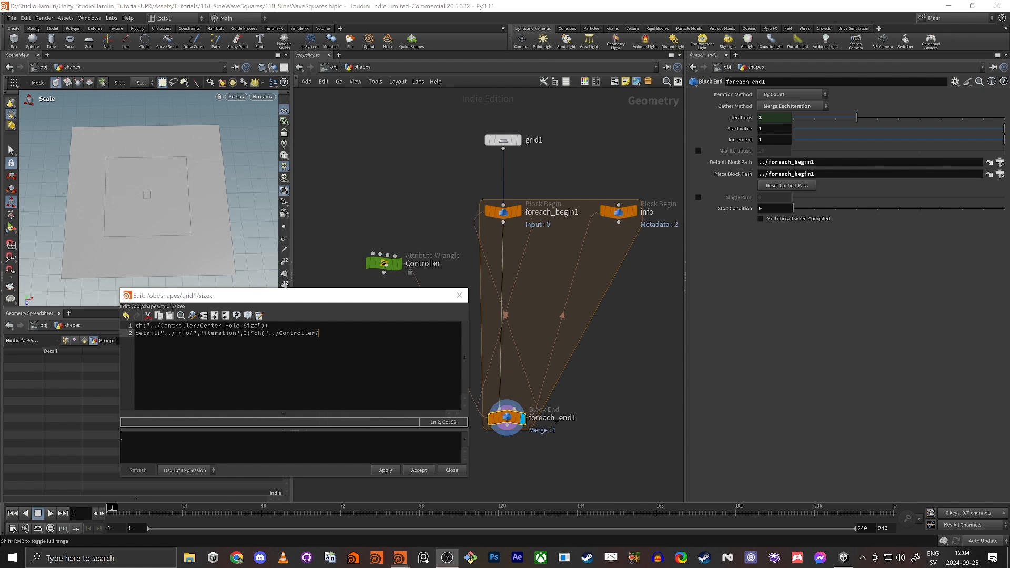
{"action": "left_click", "coordinate": [363, 338]}
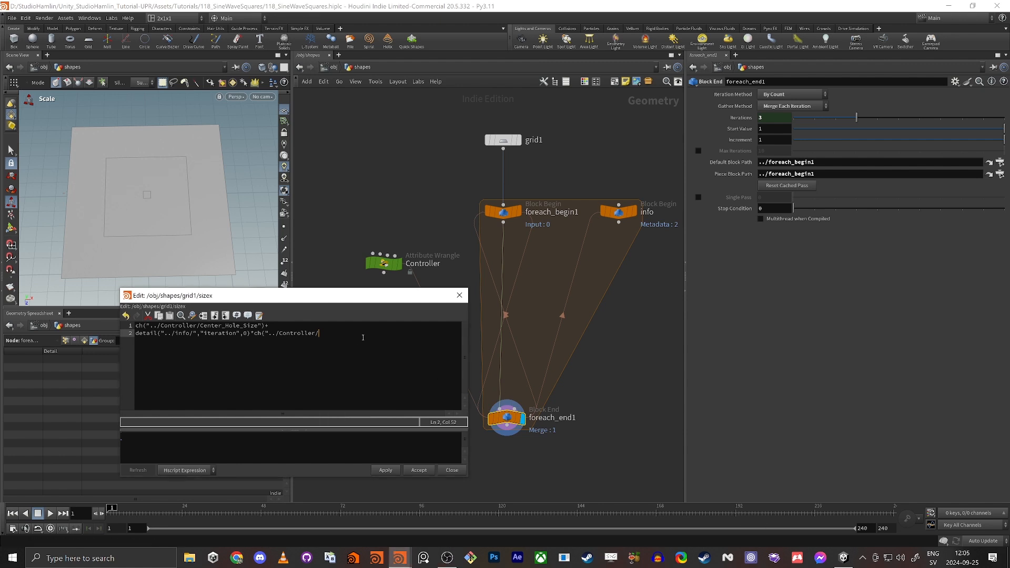
{"action": "type", "text": "troller/Thickness"}
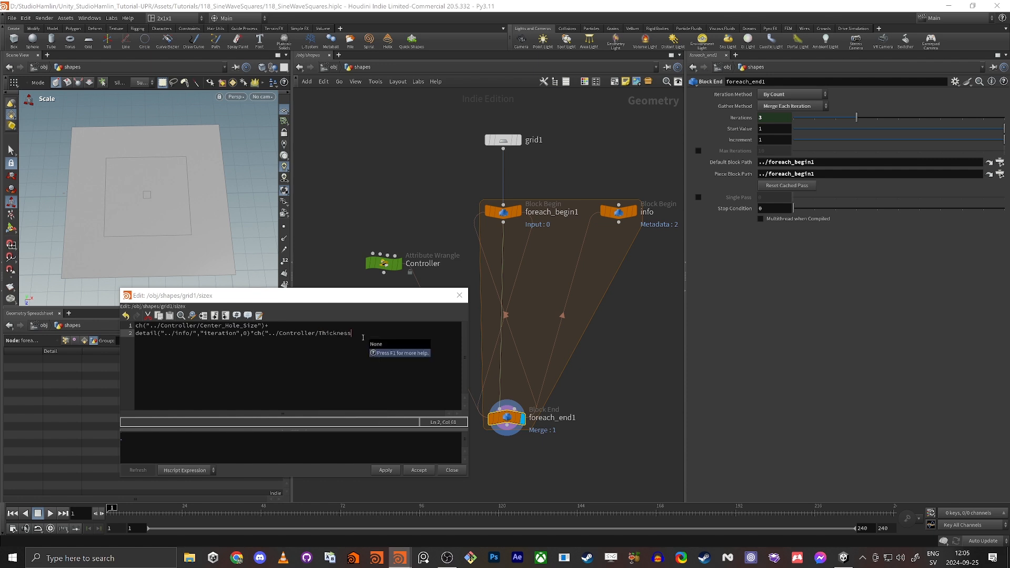
{"action": "type", "text": "\""}
{"action": "key", "text": "F1"}
{"action": "type", "text": ",\""}
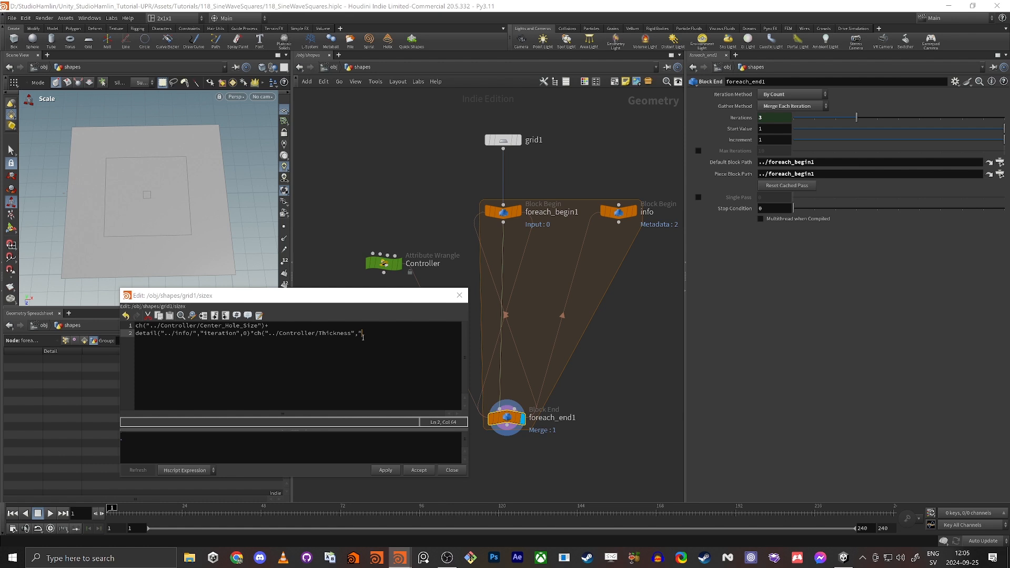
{"action": "key", "text": "BackSpace"}
{"action": "key", "text": "BackSpace"}
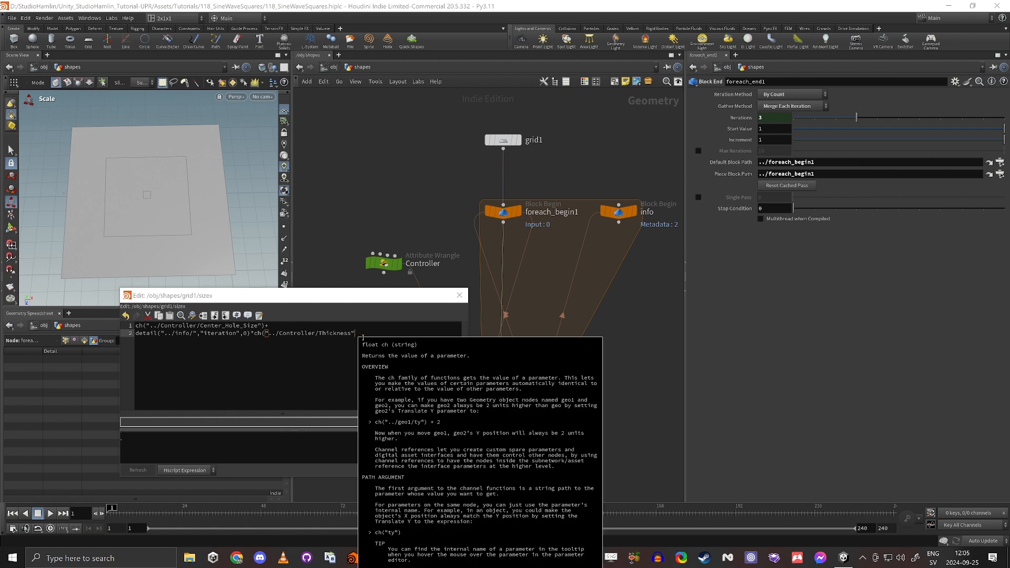
{"action": "type", "text": ")"}
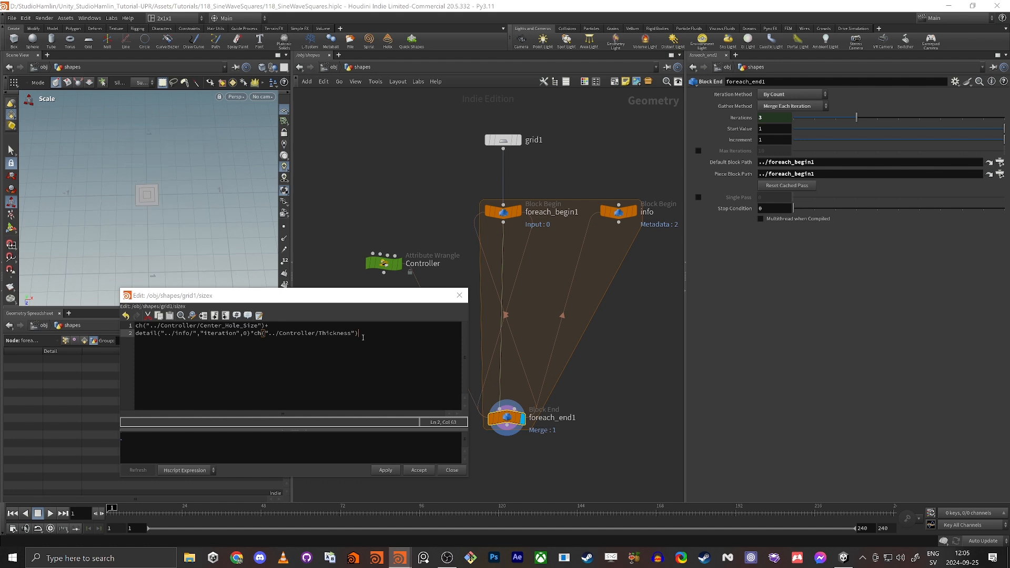
{"action": "right_click", "coordinate": [135, 184]}
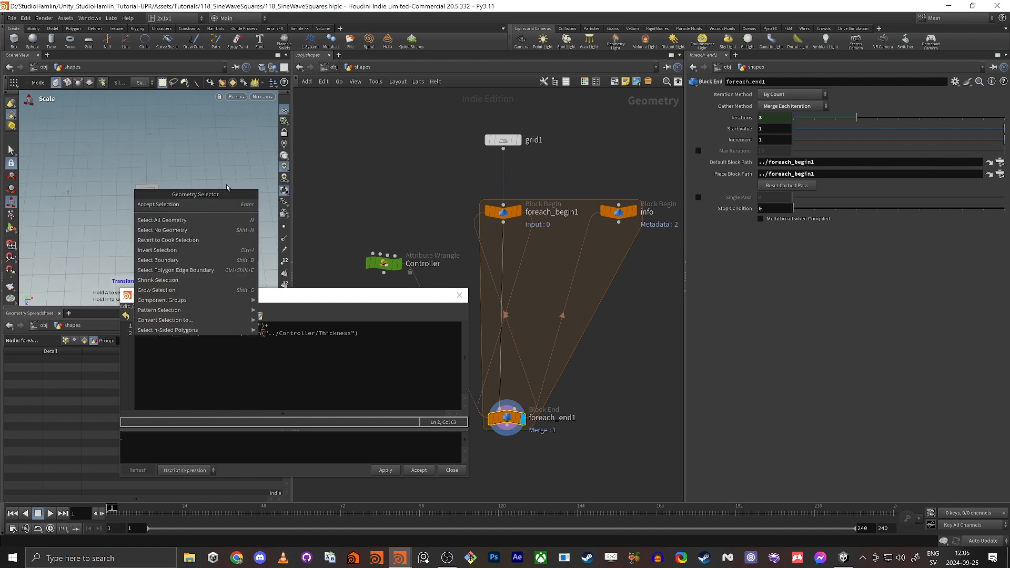
{"action": "key", "text": "Escape"}
{"action": "right_click_drag", "start_coordinate": [154, 183], "coordinate": [213, 195]}
{"action": "left_click_drag", "start_coordinate": [213, 196], "coordinate": [140, 183]}
{"action": "right_click_drag", "start_coordinate": [140, 182], "coordinate": [129, 190]}
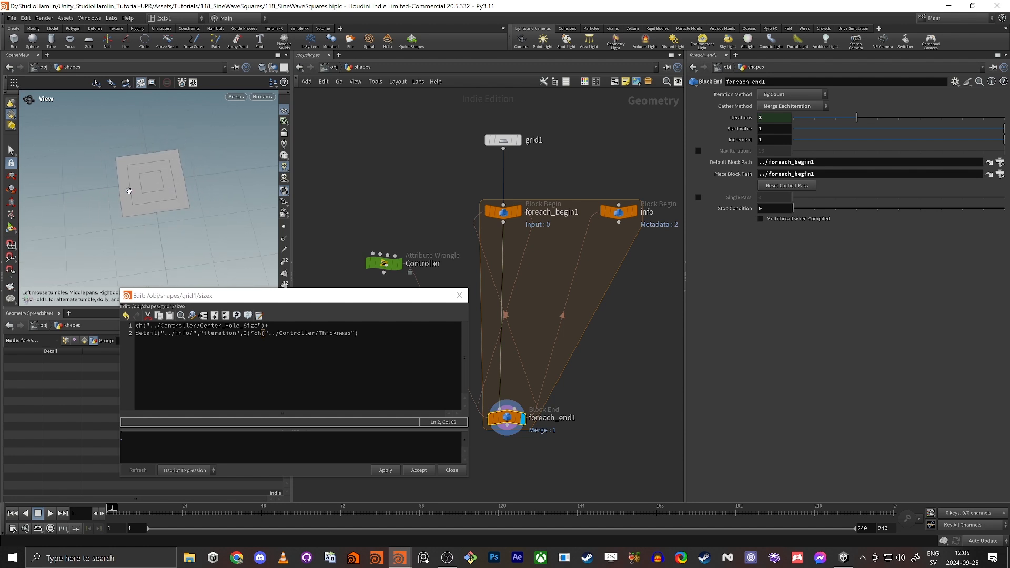
{"action": "left_click_drag", "start_coordinate": [129, 189], "coordinate": [149, 191]}
Set Controller Shapes Count to 5 and add a +ch("../Controller/Space") expression line.
{"action": "left_click", "coordinate": [387, 263]}
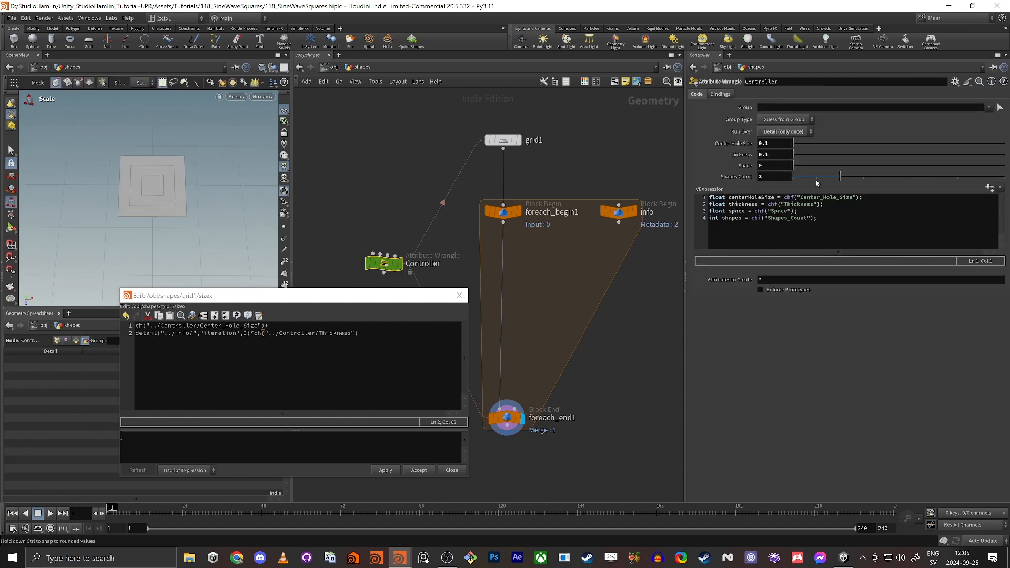
{"action": "left_click_drag", "start_coordinate": [862, 179], "coordinate": [892, 193]}
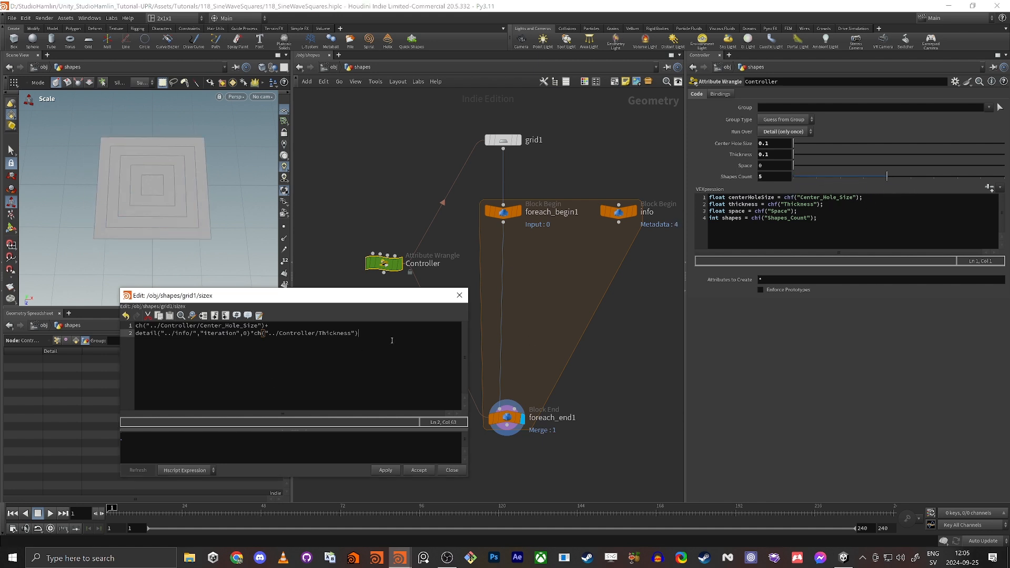
{"action": "type", "text": "+"}
{"action": "key", "text": "Return"}
{"action": "type", "text": "ch"}
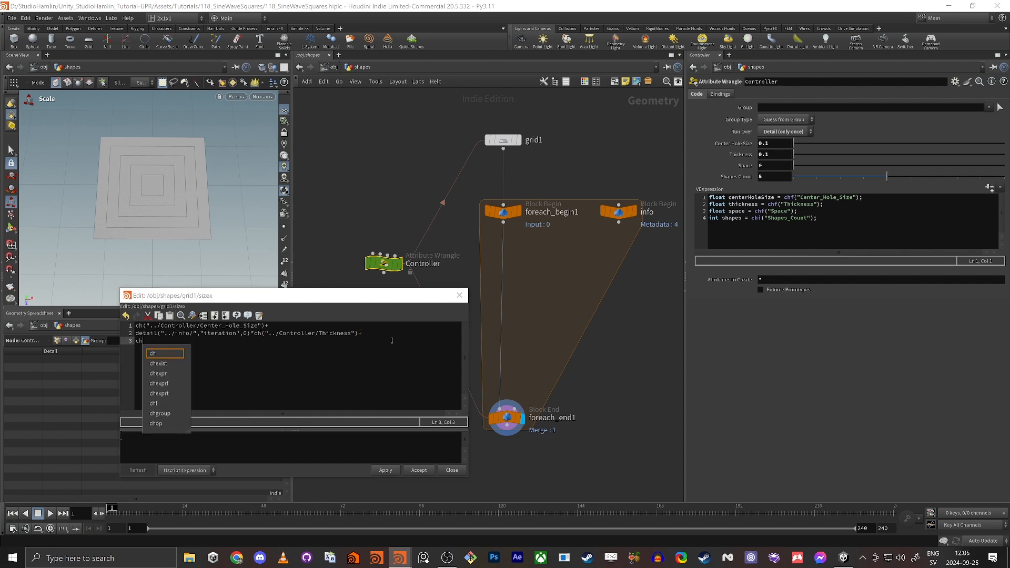
{"action": "type", "text": "("}
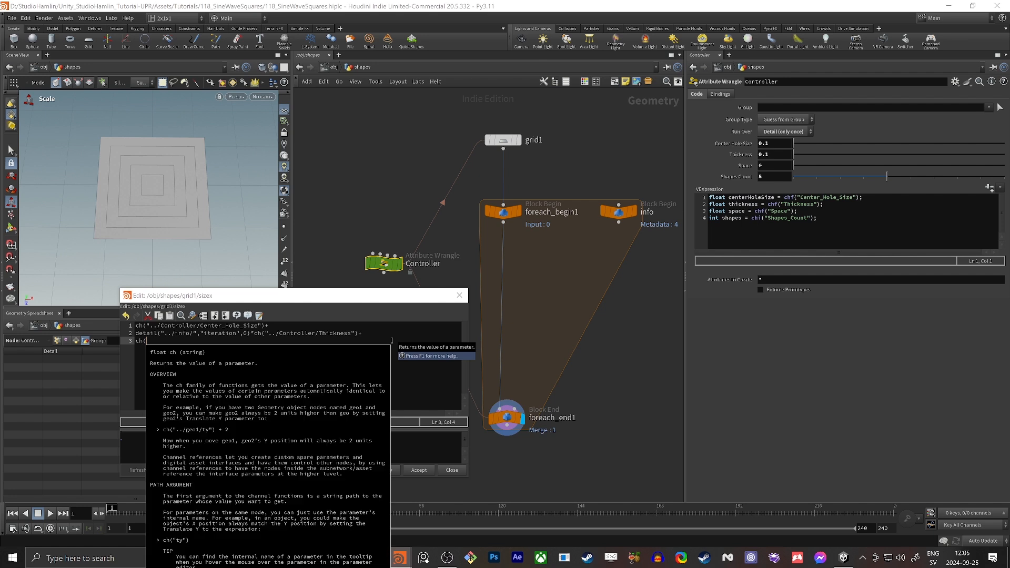
{"action": "type", "text": "\".."}
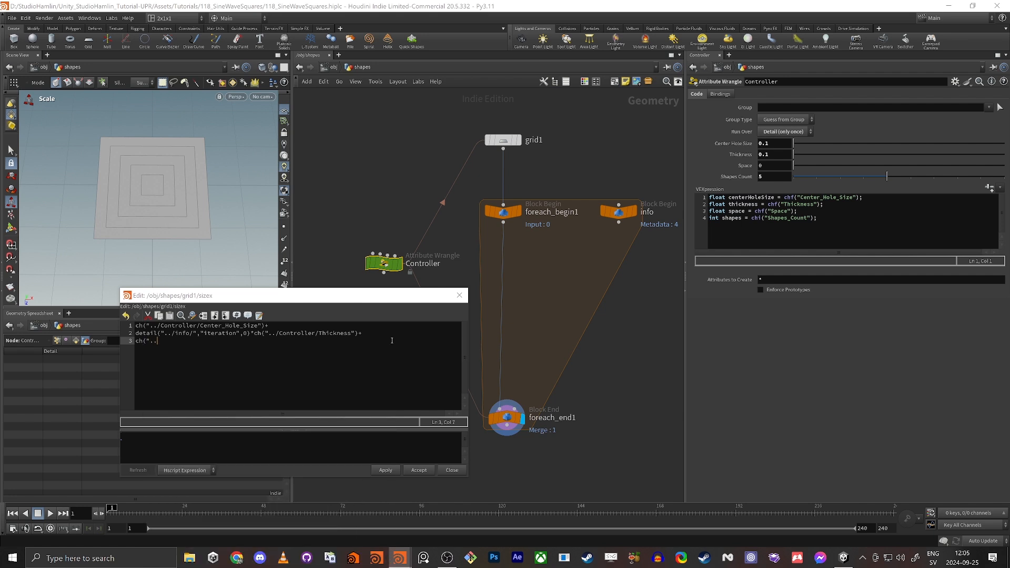
{"action": "type", "text": "/CO"}
{"action": "key", "text": "BackSpace"}
{"action": "key", "text": "BackSpace"}
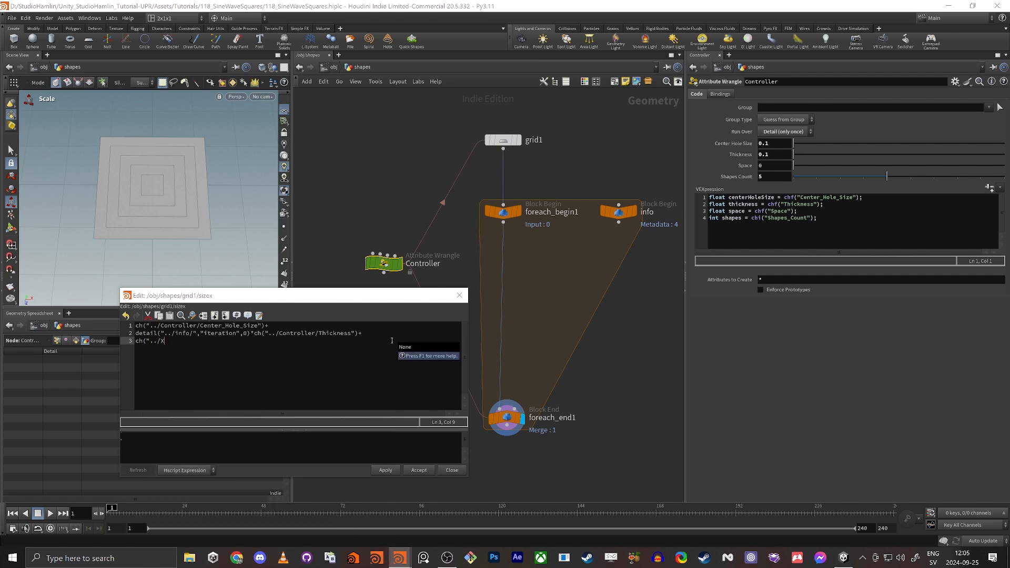
{"action": "key", "text": "Return"}
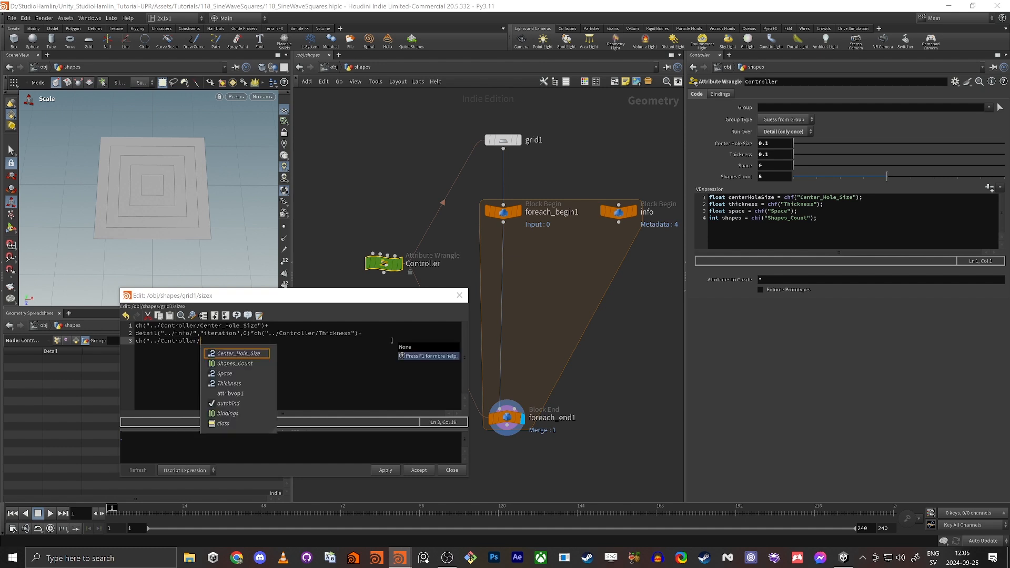
{"action": "type", "text": "Space\")"}
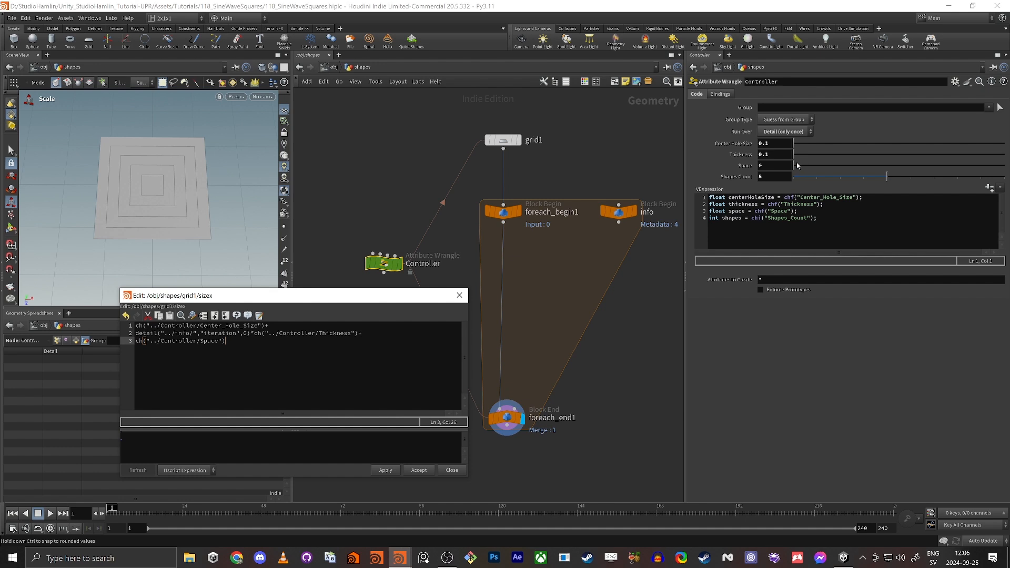
Set Space to 0.896 and multiply the Space term by the pasted iteration lookup.
{"action": "mouse_move", "coordinate": [797, 163]}
{"action": "left_mouse_down"}
{"action": "mouse_move", "coordinate": [873, 174]}
{"action": "mouse_move", "coordinate": [789, 182]}
{"action": "mouse_move", "coordinate": [827, 173]}
{"action": "mouse_move", "coordinate": [813, 173]}
{"action": "left_mouse_up"}
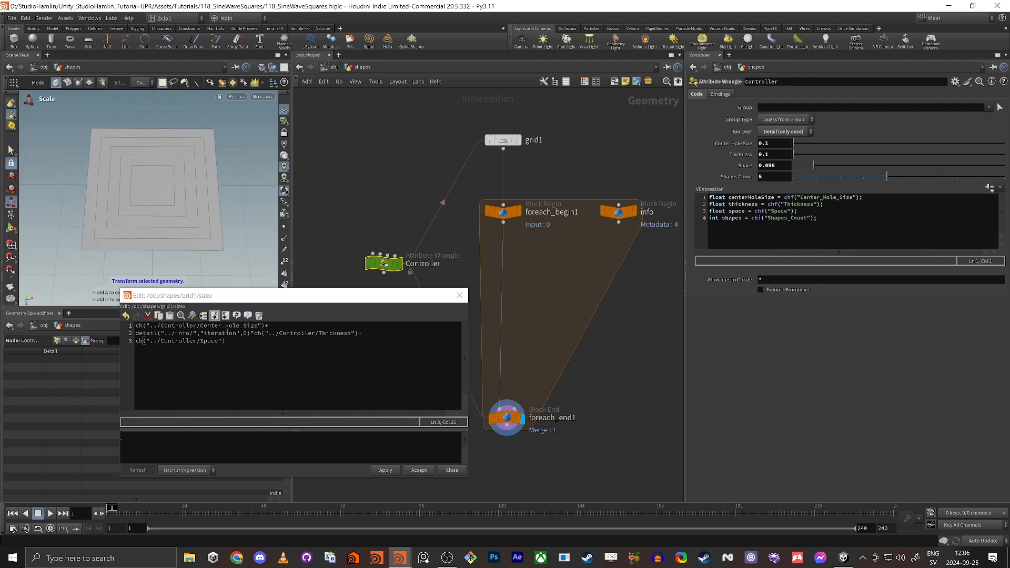
{"action": "left_click", "coordinate": [249, 348]}
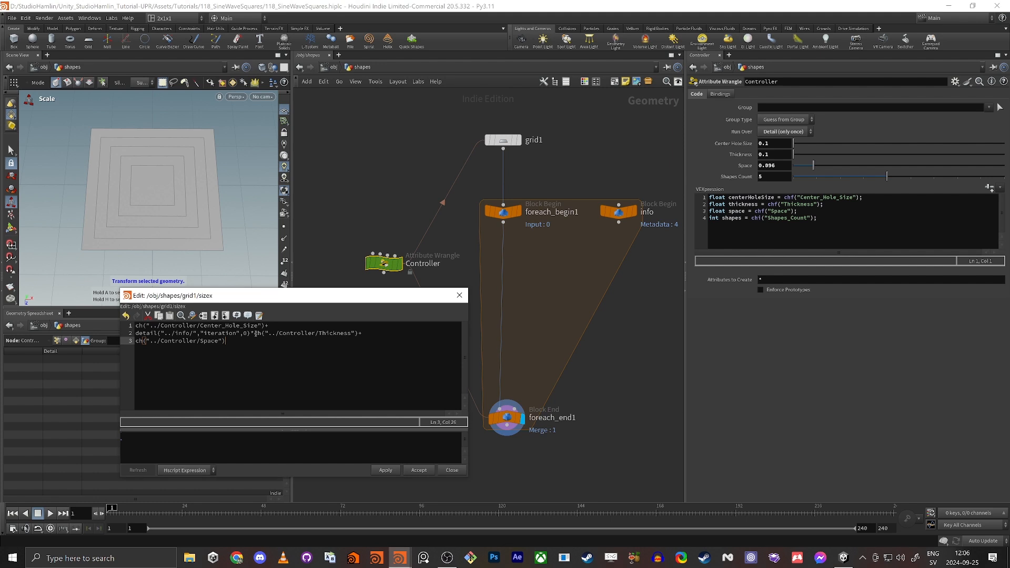
{"action": "left_click_drag", "start_coordinate": [255, 334], "coordinate": [135, 333]}
{"action": "key", "text": "ctrl+c"}
{"action": "left_click", "coordinate": [219, 328]}
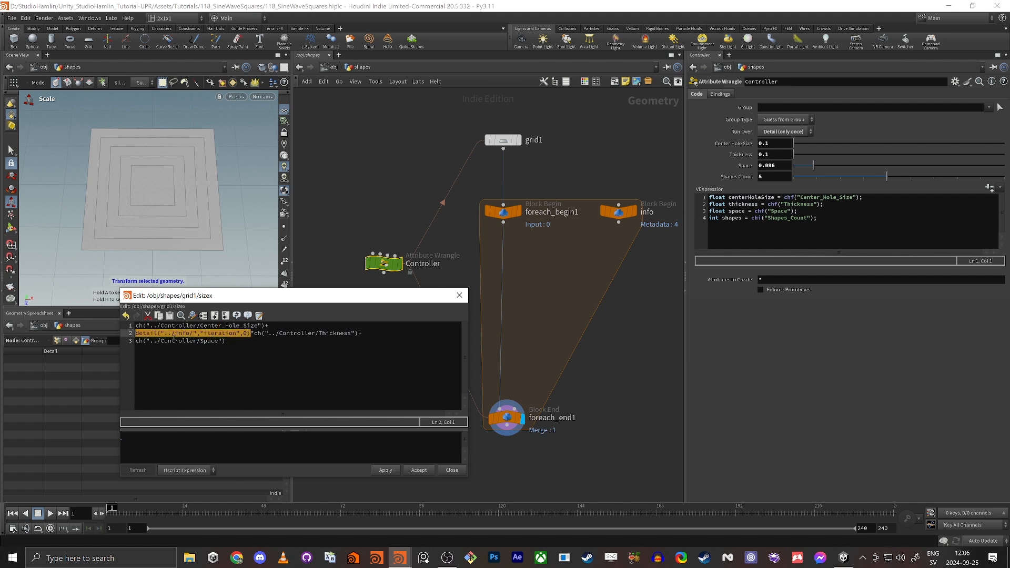
{"action": "left_click", "coordinate": [249, 341]}
{"action": "type", "text": "*"}
{"action": "key", "text": "ctrl+v"}
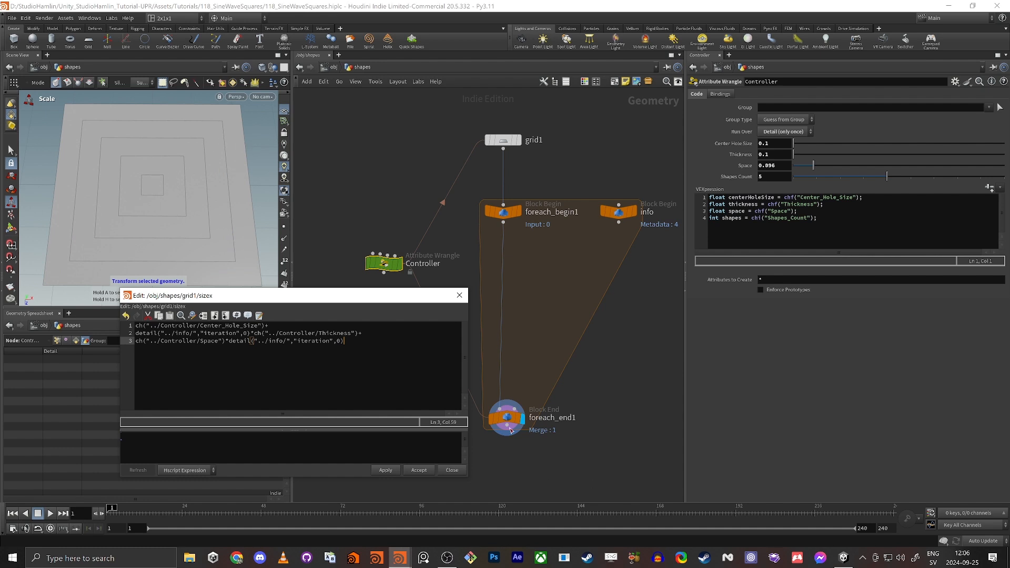
{"action": "left_click", "coordinate": [419, 470]}
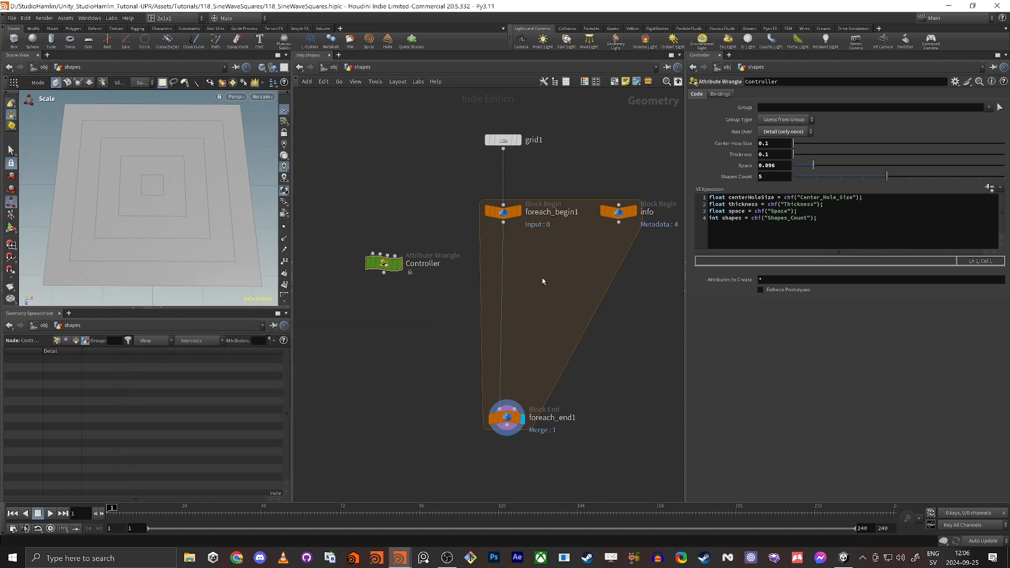
Add a sweep1 node under foreach_begin1, wired into the loop end.
{"action": "key", "text": "Tab"}
{"action": "type", "text": "sw"}
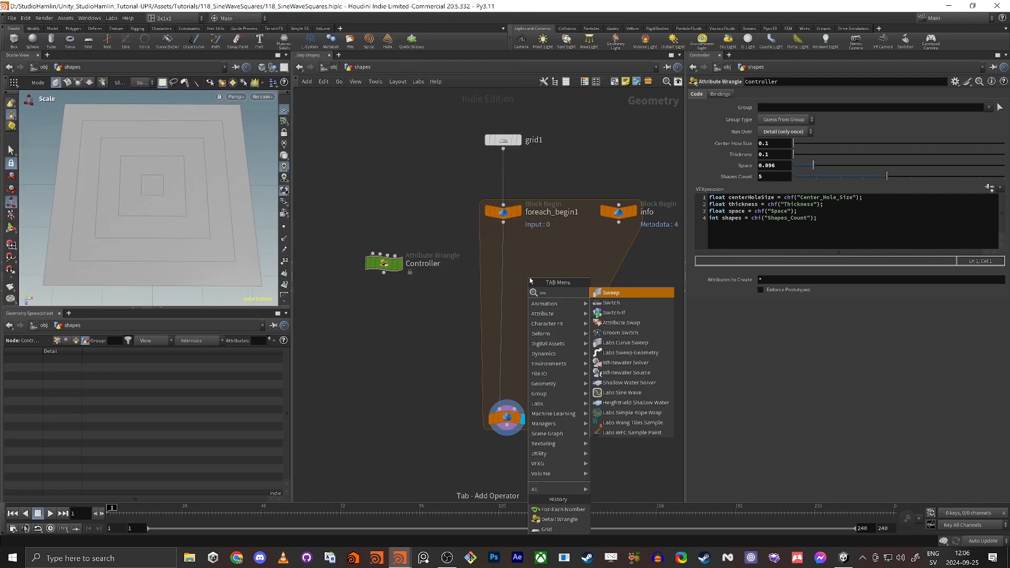
{"action": "key", "text": "Return"}
{"action": "left_click", "coordinate": [529, 280]}
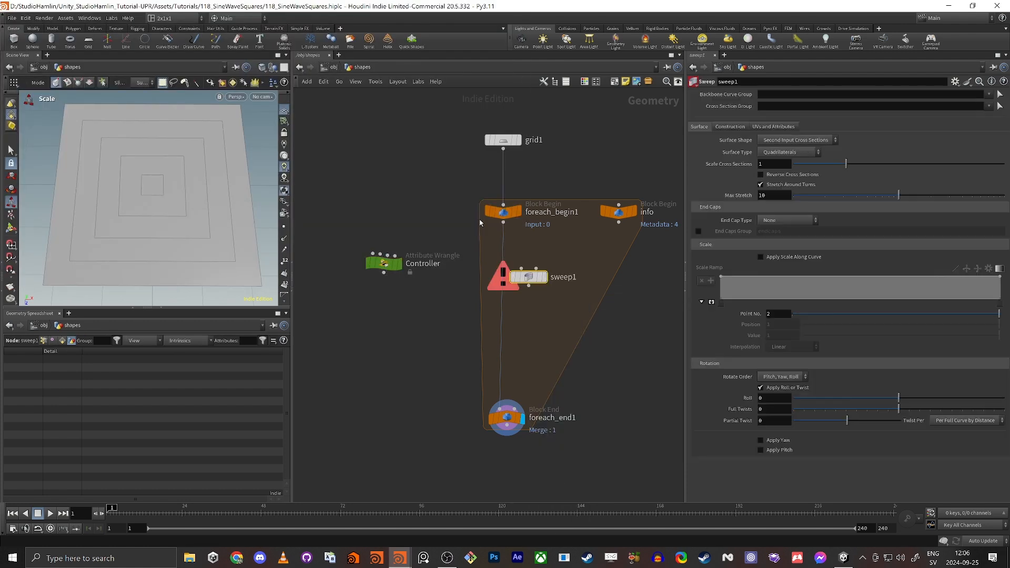
{"action": "left_click_drag", "start_coordinate": [528, 285], "coordinate": [499, 407]}
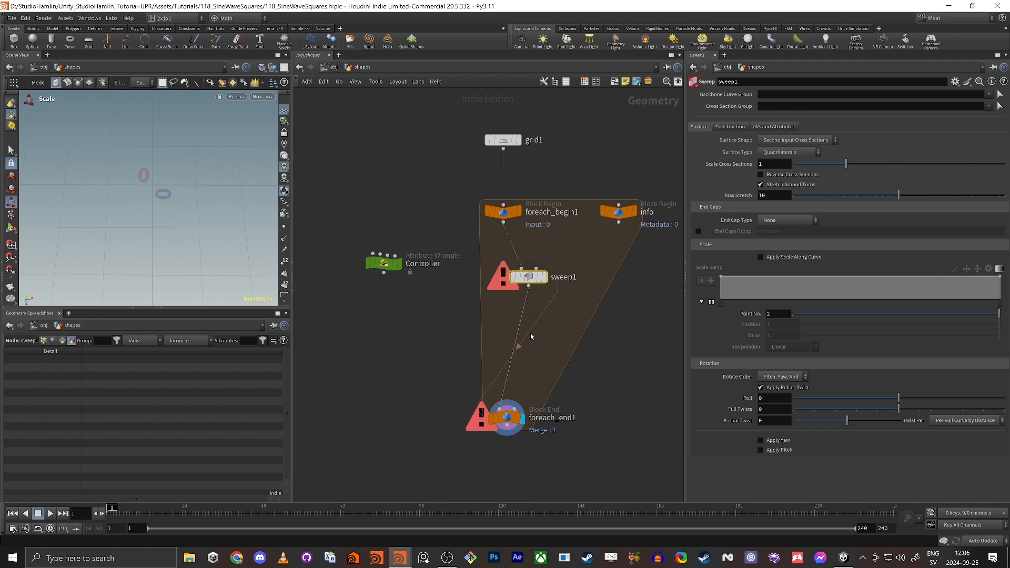
{"action": "left_click_drag", "start_coordinate": [529, 278], "coordinate": [503, 287]}
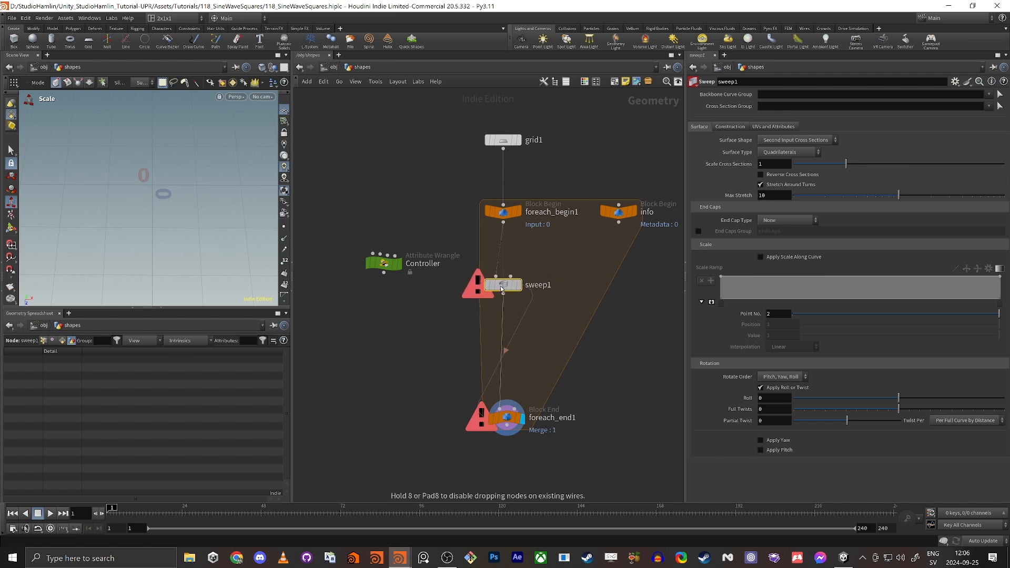
Set sweep1's surface shape to Ribbon.
{"action": "left_click", "coordinate": [794, 140]}
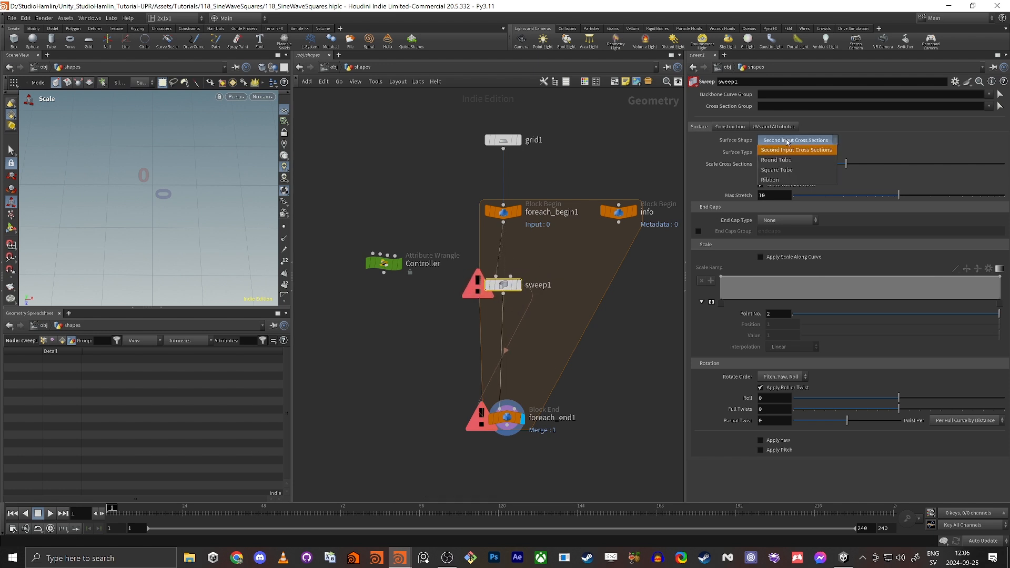
{"action": "left_click", "coordinate": [778, 180]}
{"action": "scroll", "coordinate": [180, 176], "scroll_direction": "down", "scroll_amount": 3}
{"action": "mouse_move", "coordinate": [181, 174]}
{"action": "left_mouse_down", "text": "alt"}
{"action": "mouse_move", "coordinate": [177, 162]}
{"action": "mouse_move", "coordinate": [183, 180]}
{"action": "mouse_move", "coordinate": [144, 163]}
{"action": "mouse_move", "coordinate": [163, 176]}
{"action": "left_mouse_up", "text": "alt"}
{"action": "scroll", "coordinate": [177, 162], "scroll_direction": "up", "scroll_amount": 4}
{"action": "scroll", "coordinate": [156, 171], "scroll_direction": "down", "scroll_amount": 3}
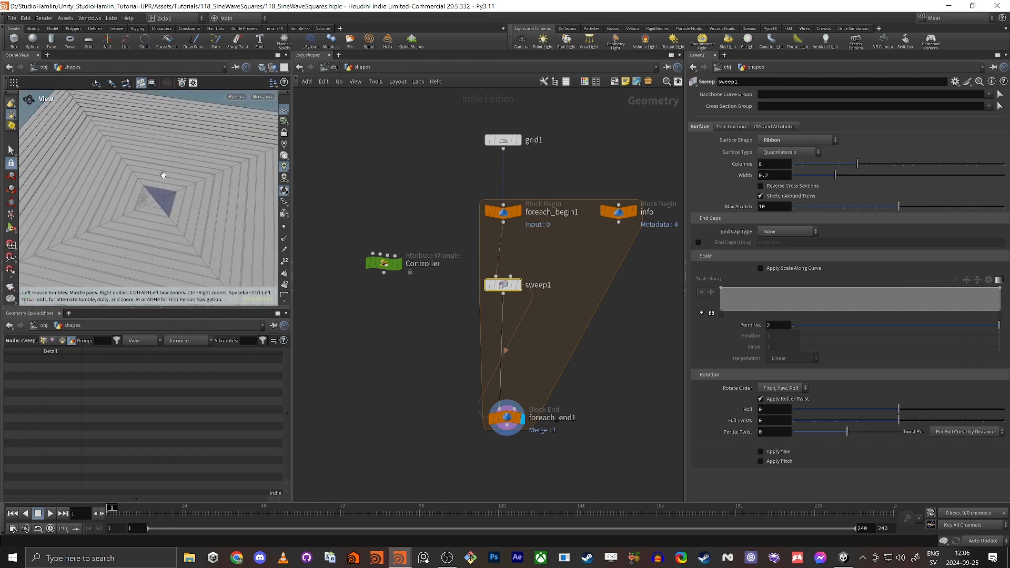
Display sweep1 with Columns set to 1, then select the Controller wrangle.
{"action": "left_click", "coordinate": [518, 284]}
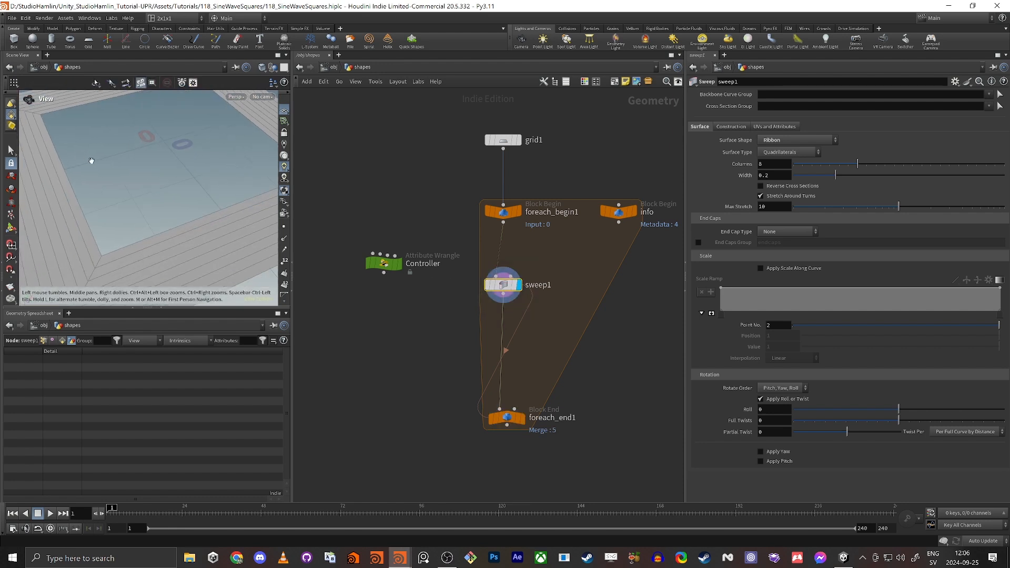
{"action": "scroll", "coordinate": [91, 161], "scroll_direction": "down", "scroll_amount": 3}
{"action": "left_click_drag", "start_coordinate": [92, 161], "coordinate": [126, 196], "text": "alt"}
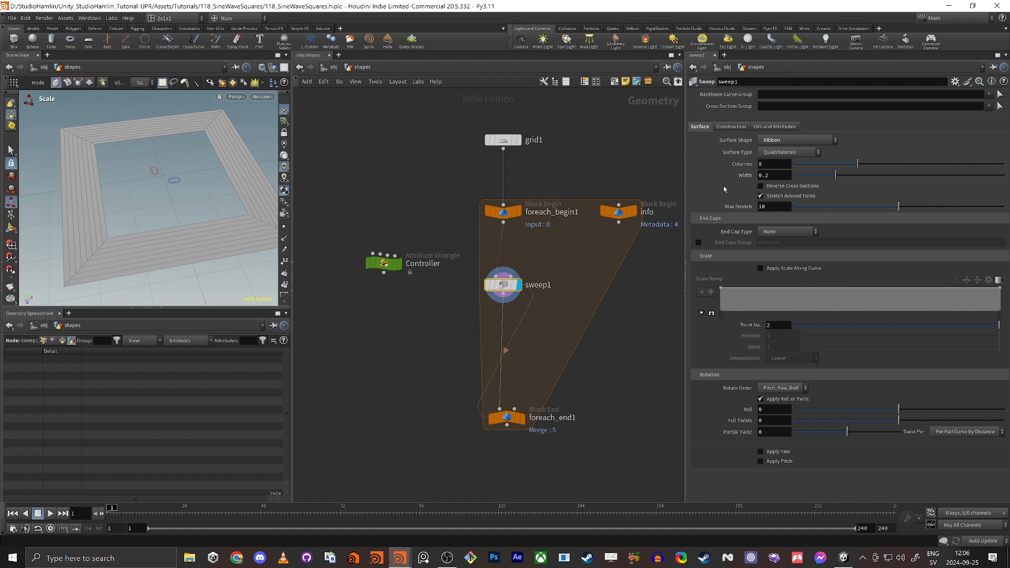
{"action": "left_click_drag", "start_coordinate": [812, 166], "coordinate": [779, 168]}
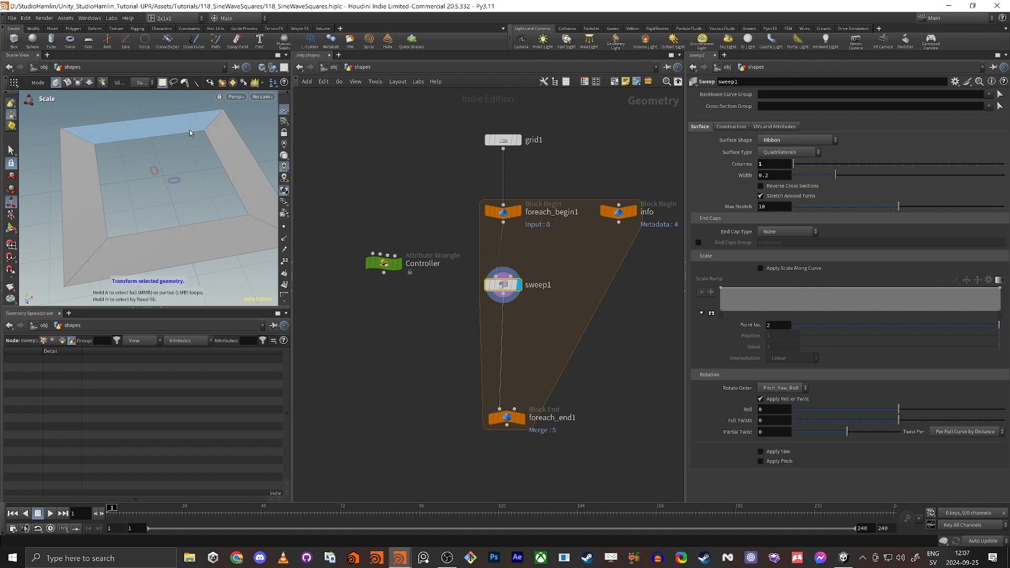
{"action": "left_click_drag", "start_coordinate": [190, 134], "coordinate": [181, 143], "text": "alt"}
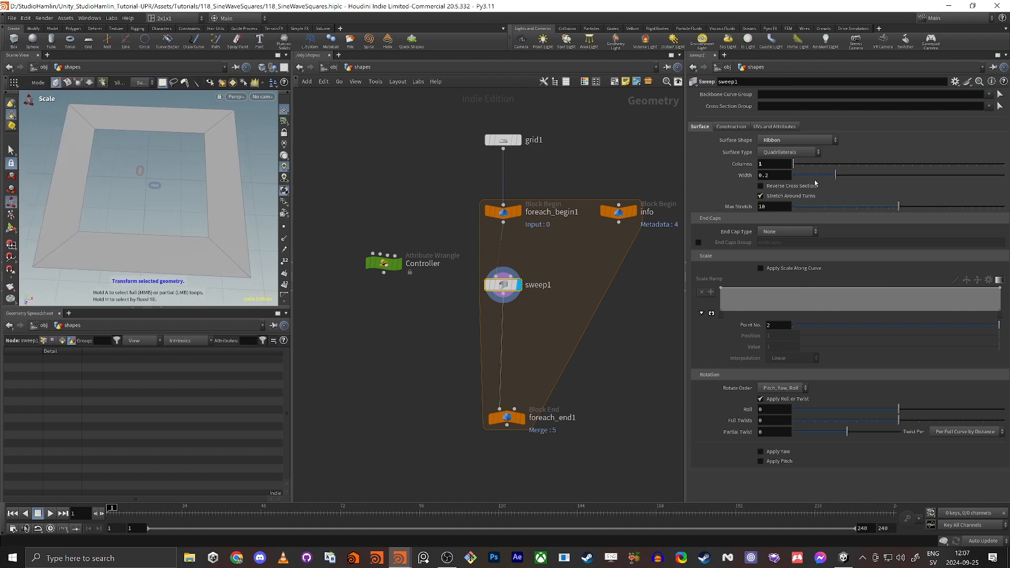
{"action": "left_click_drag", "start_coordinate": [351, 218], "coordinate": [413, 302]}
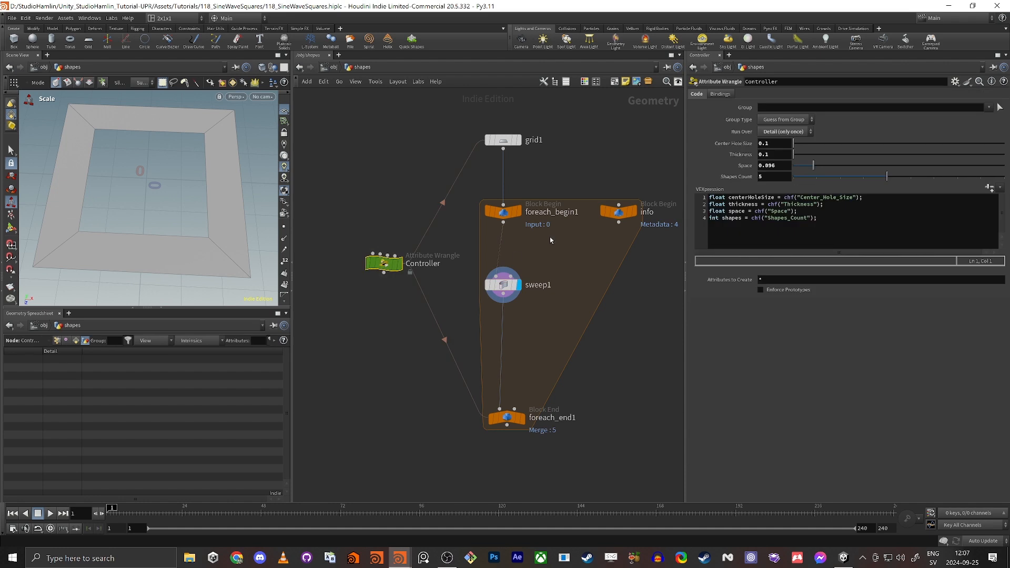
Link sweep1's Width to the Controller's Thickness as a relative reference.
{"action": "right_click", "coordinate": [773, 155]}
{"action": "left_click", "coordinate": [797, 225]}
{"action": "left_click", "coordinate": [503, 284]}
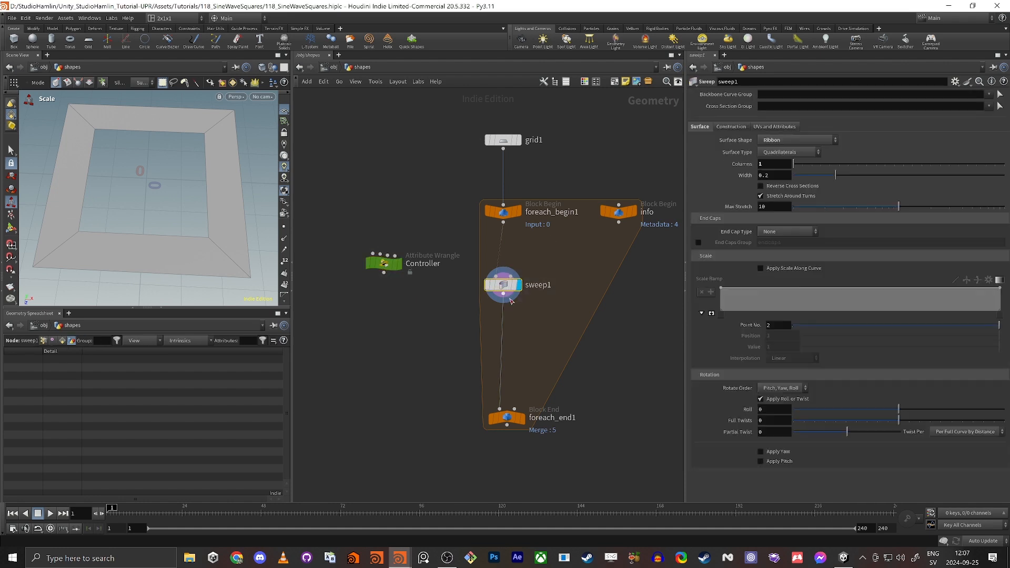
{"action": "right_click", "coordinate": [771, 174]}
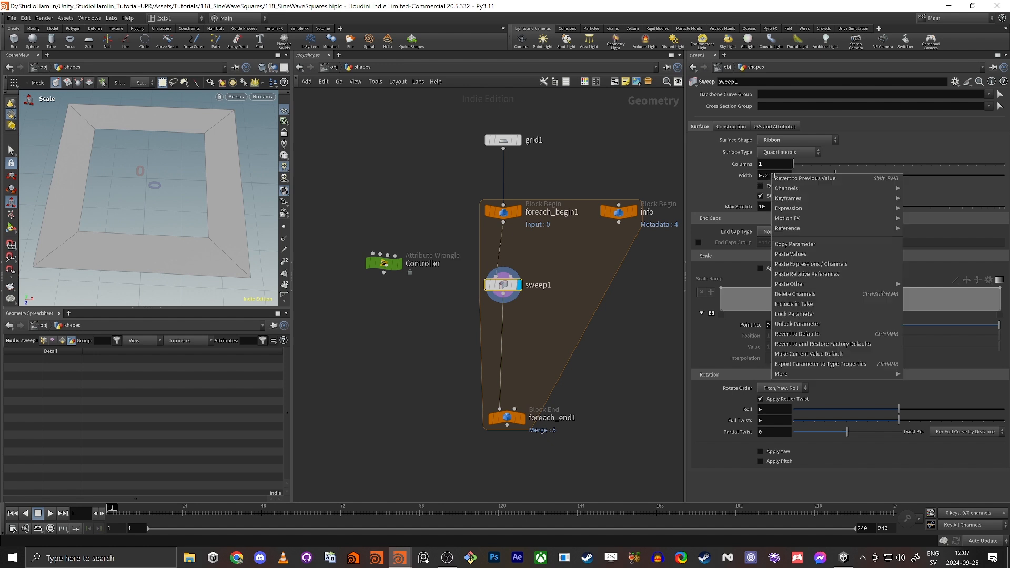
{"action": "left_click", "coordinate": [807, 274]}
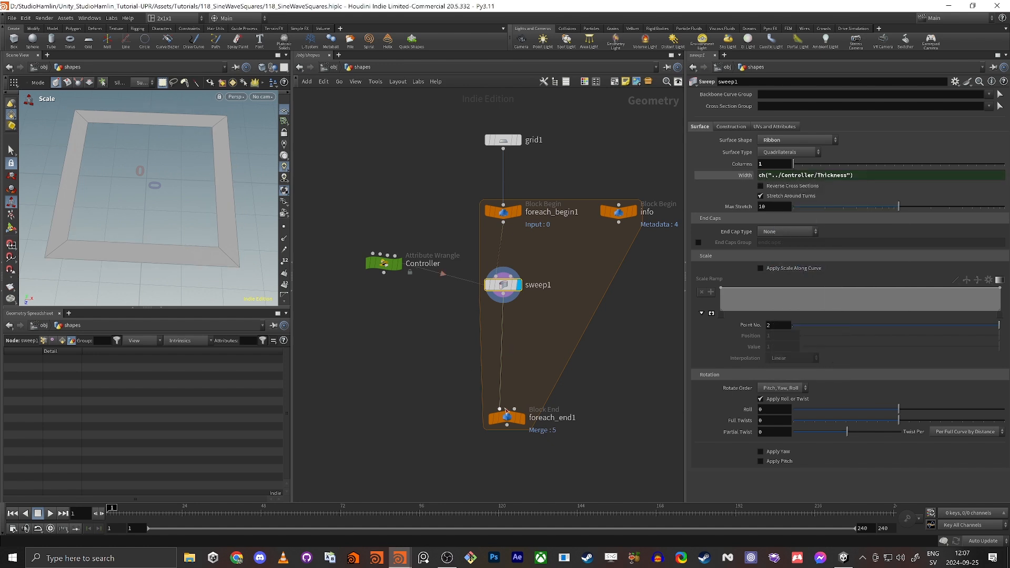
Display foreach_end1's output and set the Controller's Space to 0.16.
{"action": "left_click", "coordinate": [521, 418]}
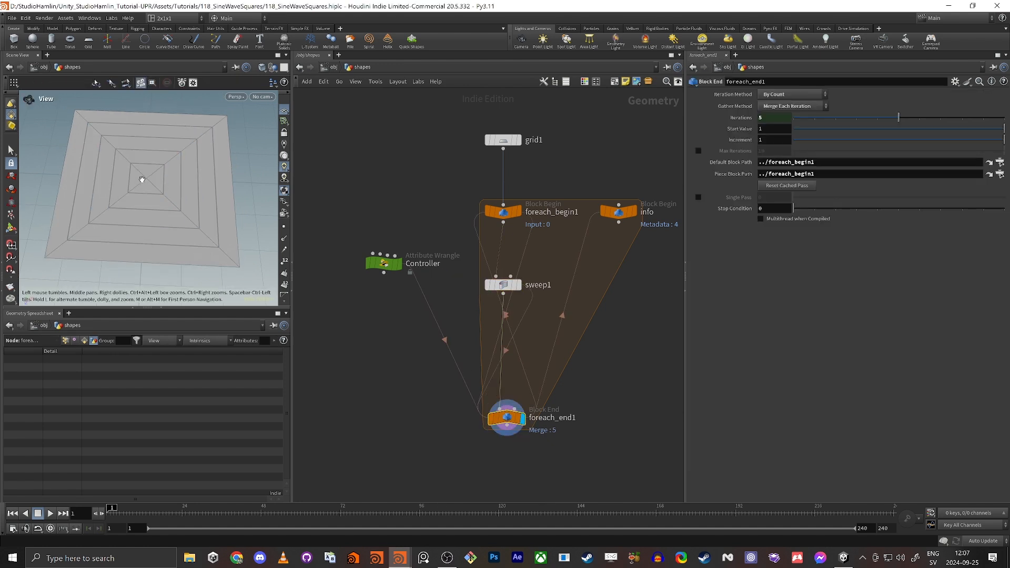
{"action": "scroll", "coordinate": [142, 179], "scroll_direction": "up", "scroll_amount": 10}
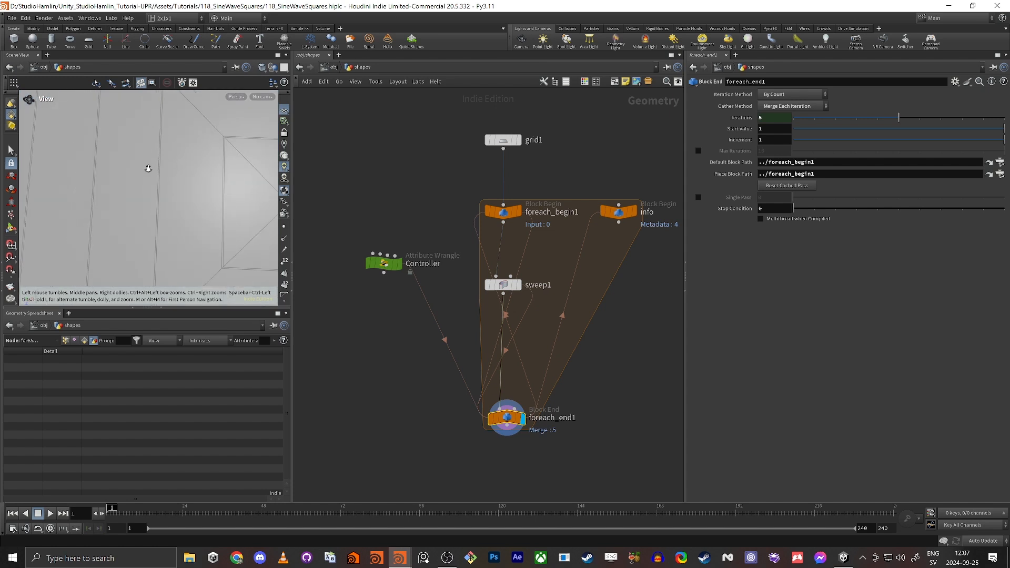
{"action": "scroll", "coordinate": [147, 168], "scroll_direction": "down", "scroll_amount": 10}
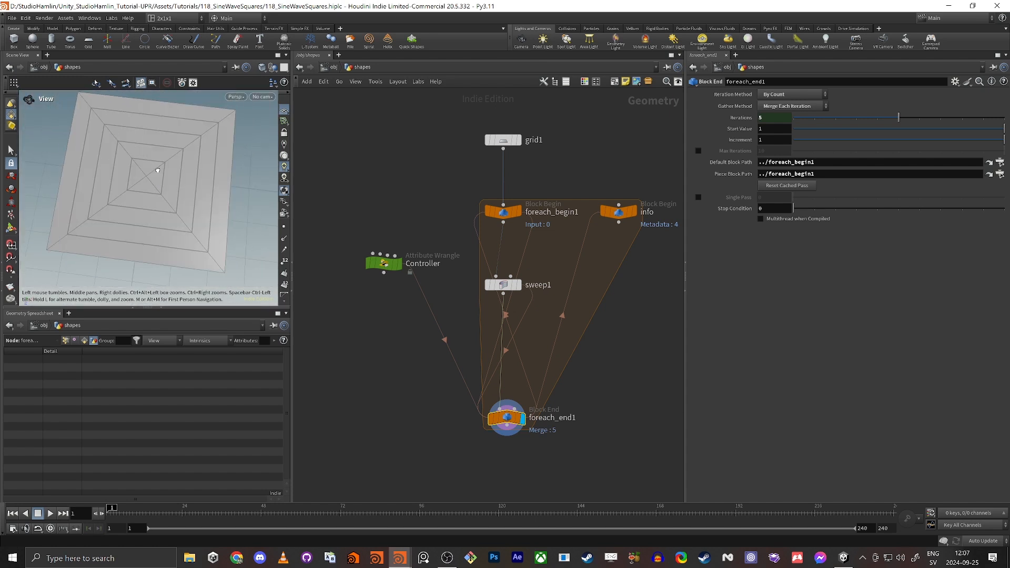
{"action": "left_click_drag", "start_coordinate": [158, 170], "coordinate": [164, 169], "text": "alt"}
{"action": "left_click_drag", "start_coordinate": [417, 212], "coordinate": [369, 321]}
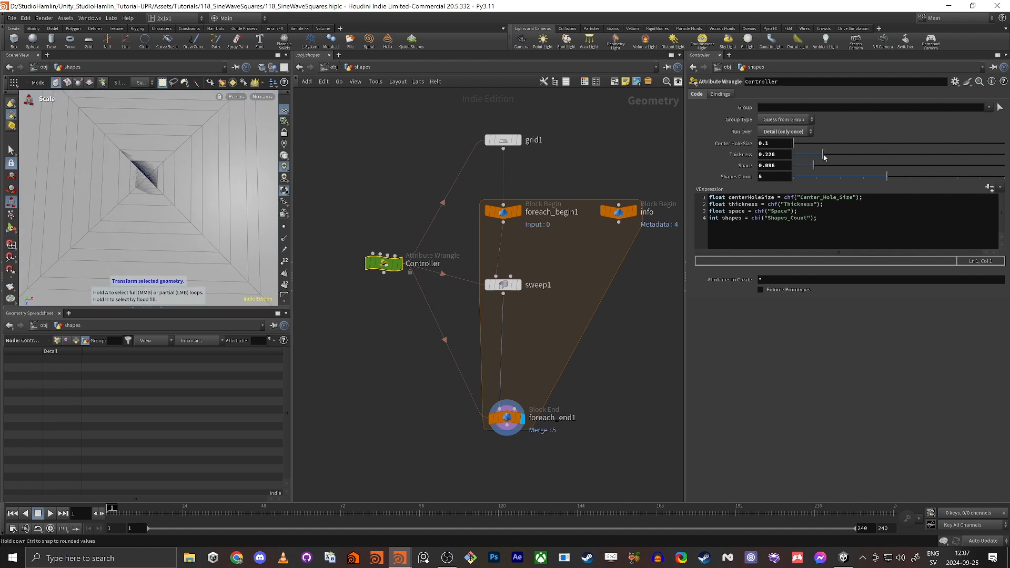
{"action": "mouse_move", "coordinate": [814, 165]}
{"action": "left_mouse_down"}
{"action": "mouse_move", "coordinate": [839, 170]}
{"action": "mouse_move", "coordinate": [819, 180]}
{"action": "mouse_move", "coordinate": [827, 170]}
{"action": "left_mouse_up"}
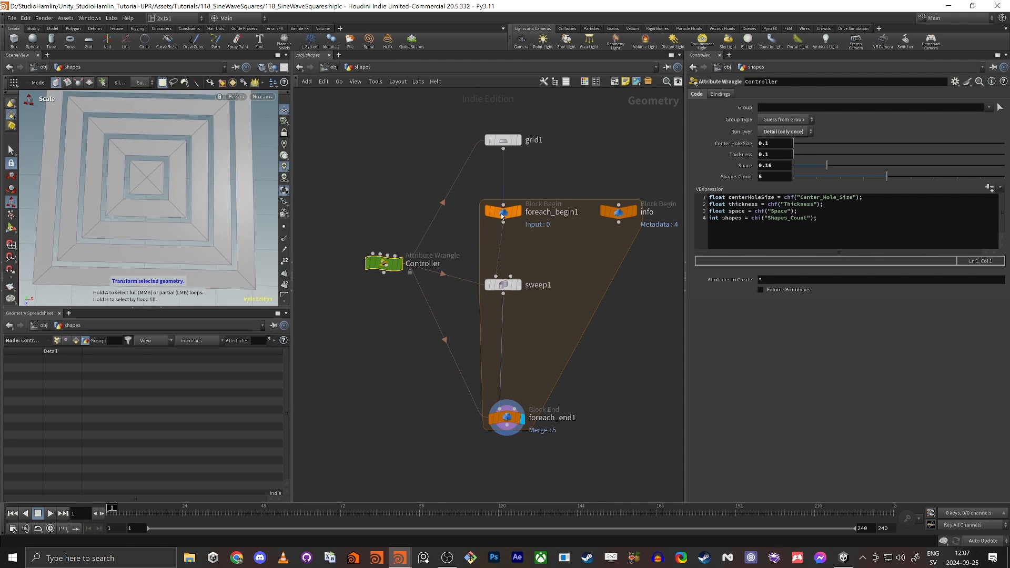
Display sweep1's output and toggle foreach_begin1's template flag on and off.
{"action": "mouse_move", "coordinate": [516, 292]}
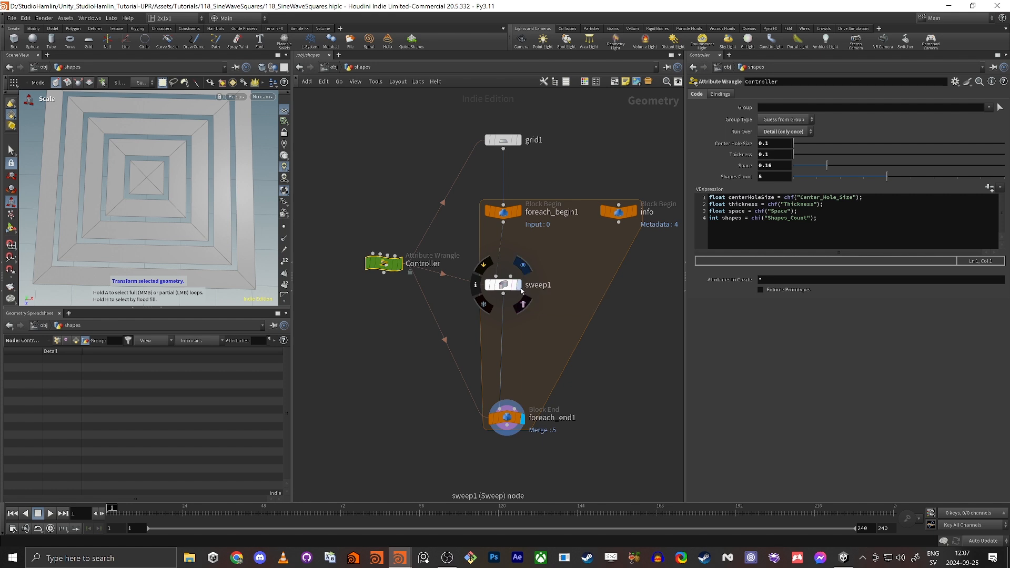
{"action": "left_click", "coordinate": [519, 285]}
{"action": "left_click", "coordinate": [502, 284]}
{"action": "left_click", "coordinate": [523, 231]}
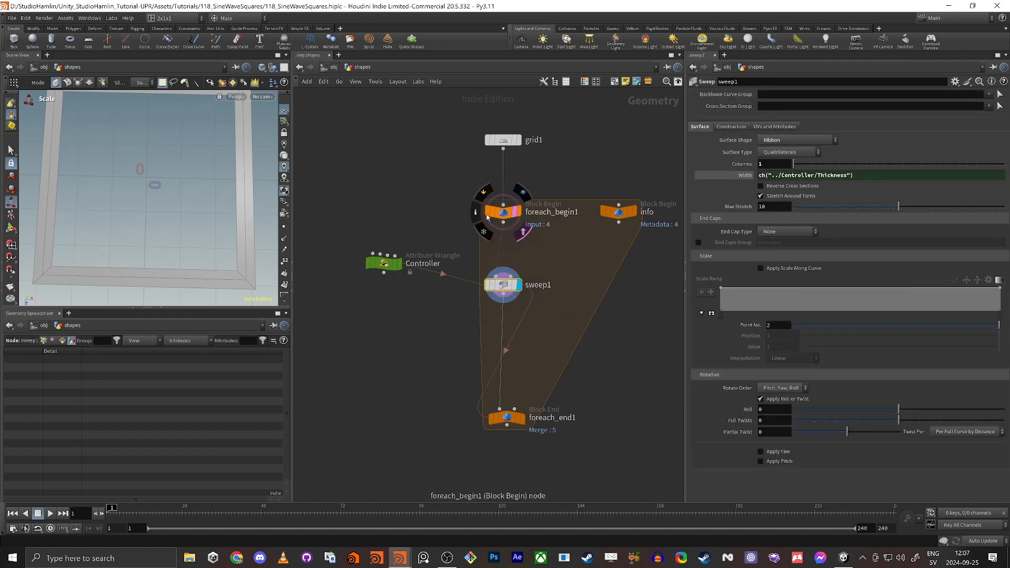
{"action": "middle_click_drag", "start_coordinate": [260, 98], "coordinate": [241, 153], "text": "alt"}
{"action": "scroll", "coordinate": [242, 153], "scroll_direction": "up", "scroll_amount": 6}
{"action": "key", "text": "r"}
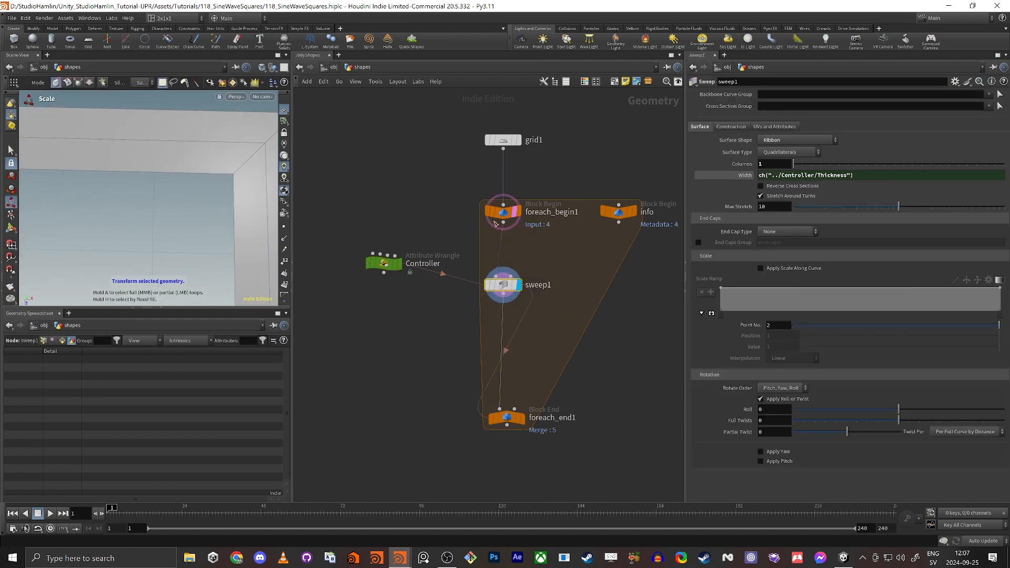
{"action": "left_click", "coordinate": [520, 230]}
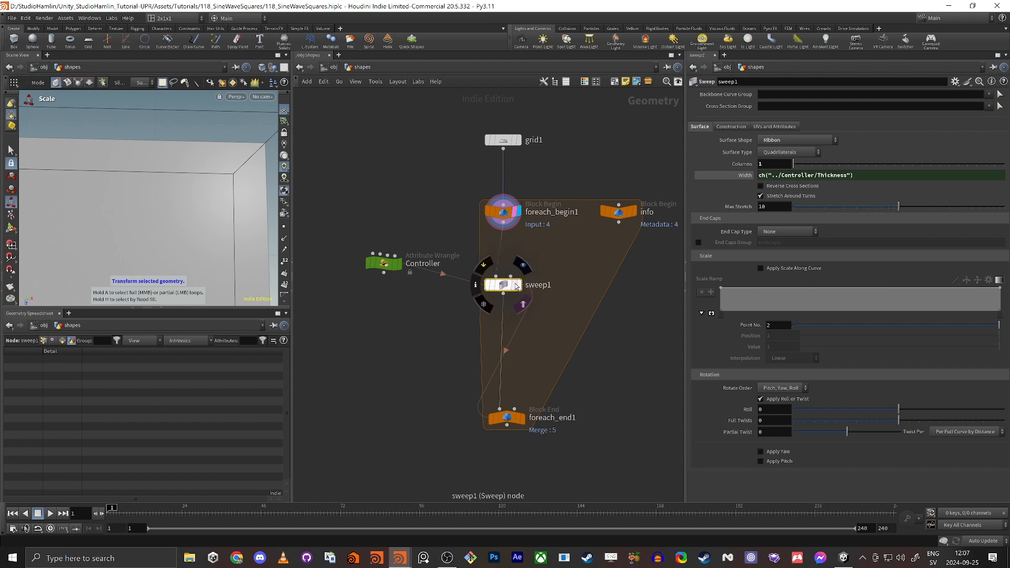
{"action": "left_click", "coordinate": [521, 305]}
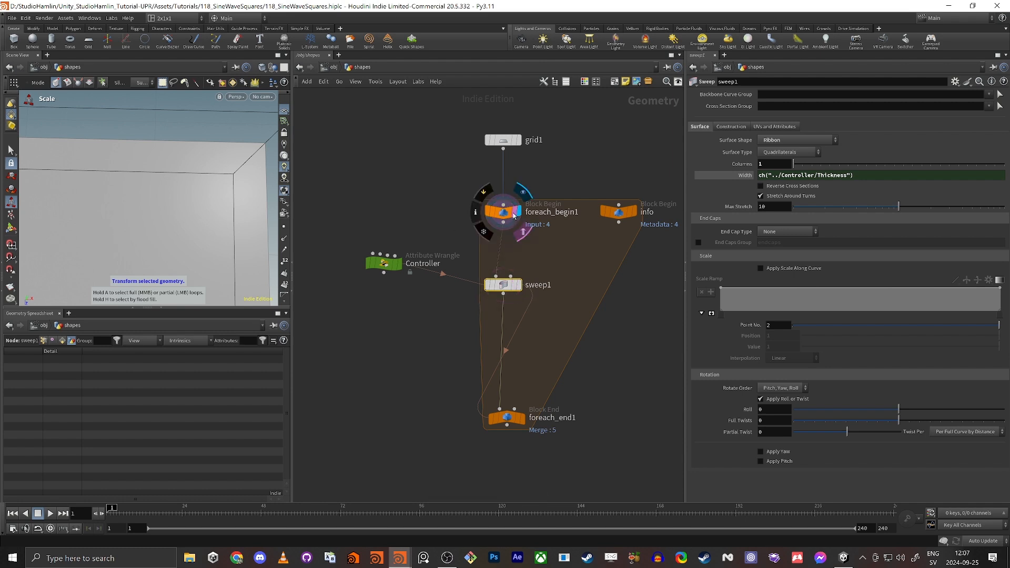
Overlay foreach_begin1 as a template wireframe over the displayed sweep1 frame.
{"action": "left_click", "coordinate": [514, 218]}
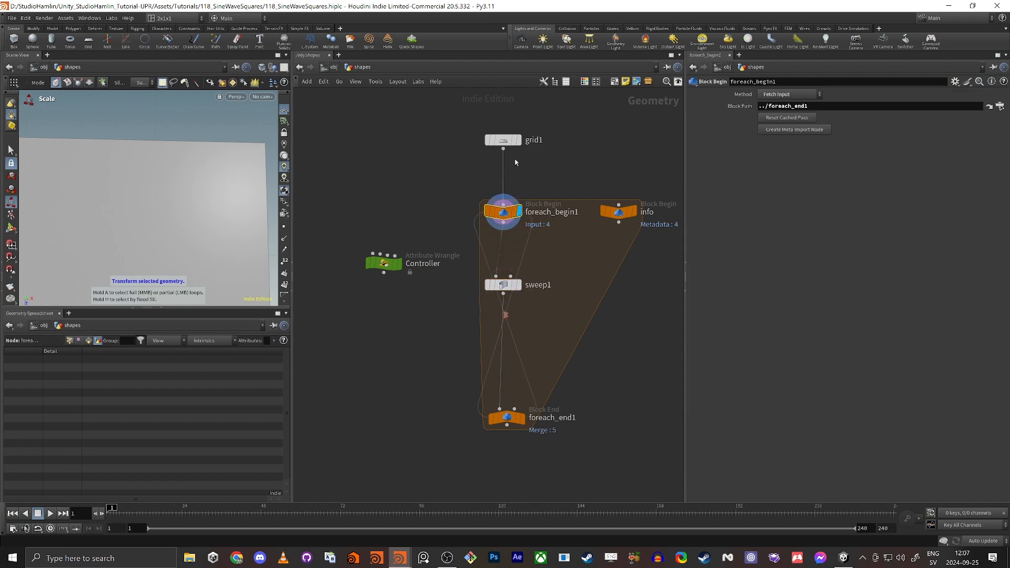
{"action": "mouse_move", "coordinate": [515, 288]}
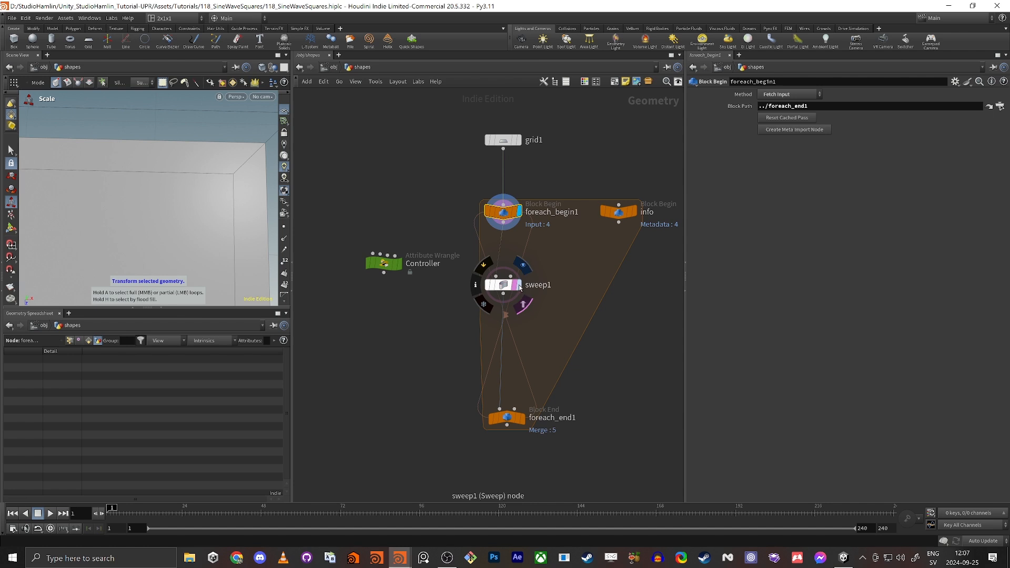
{"action": "left_click", "coordinate": [521, 287]}
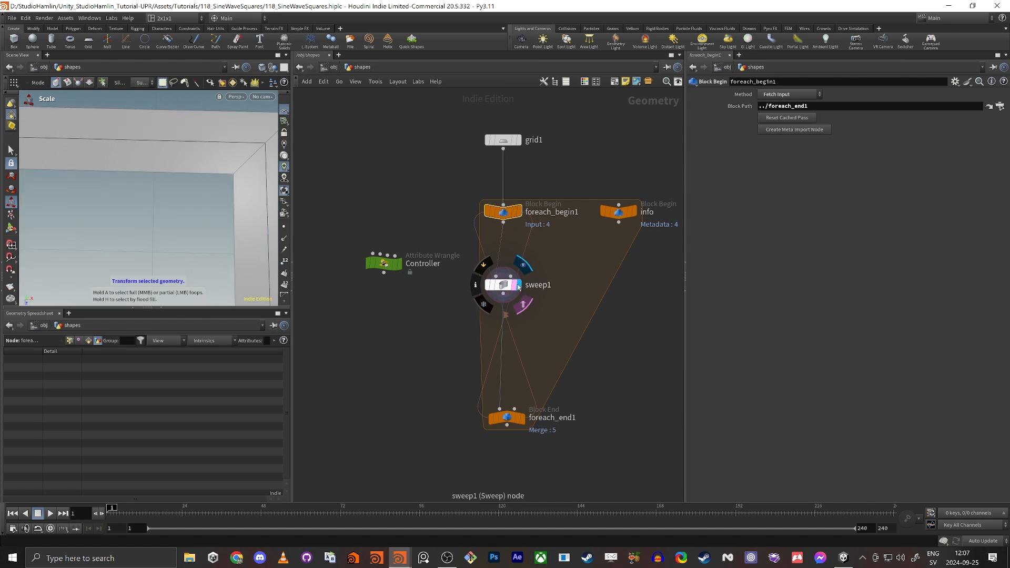
{"action": "left_click", "coordinate": [513, 211]}
{"action": "middle_click_drag", "start_coordinate": [241, 165], "coordinate": [167, 171], "text": "alt"}
{"action": "scroll", "coordinate": [166, 171], "scroll_direction": "up", "scroll_amount": 5}
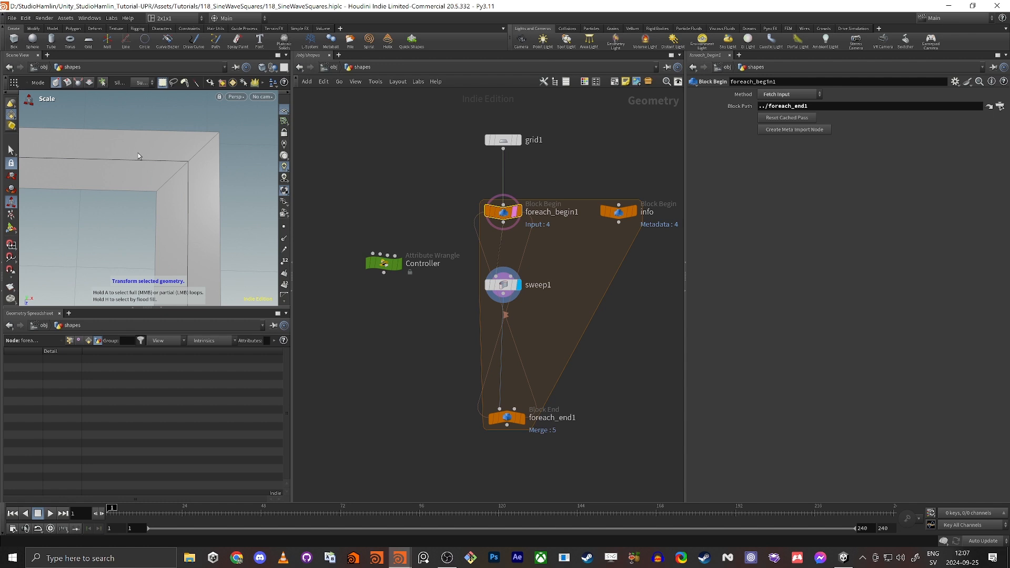
Briefly display grid1 alone, then return the display flag to sweep1.
{"action": "left_click", "coordinate": [517, 140]}
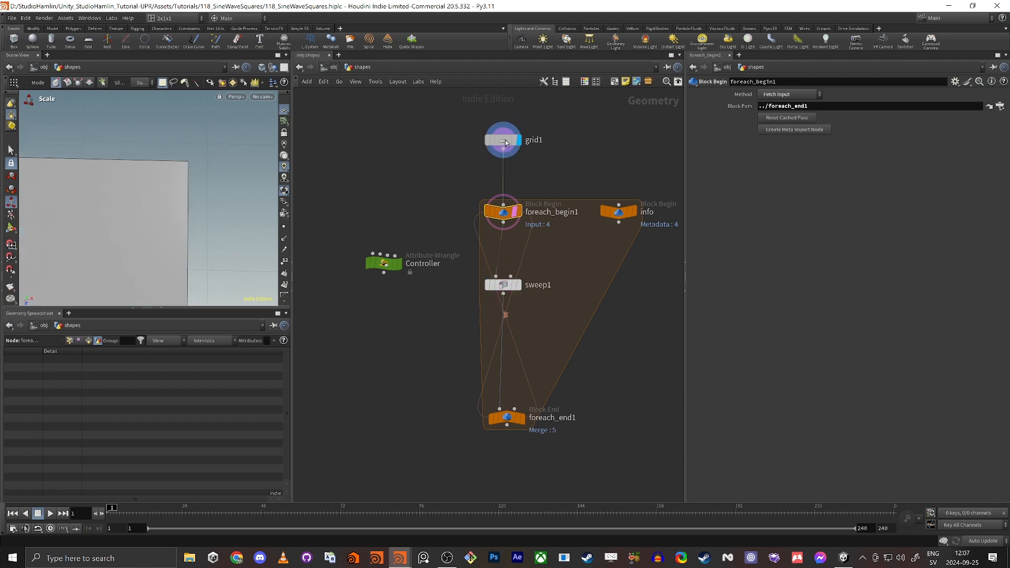
{"action": "left_click_drag", "start_coordinate": [122, 207], "coordinate": [204, 150]}
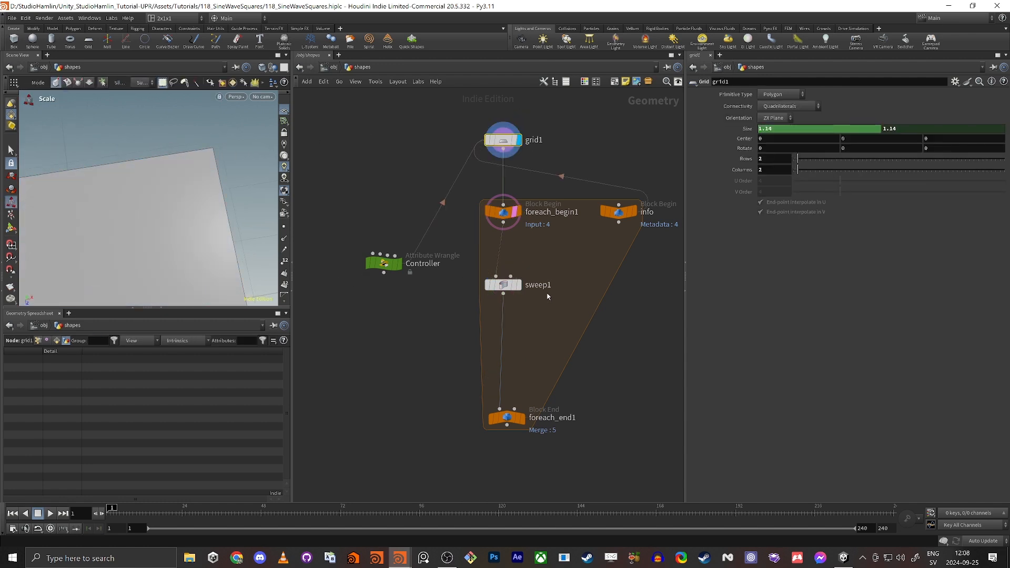
{"action": "left_click", "coordinate": [518, 287]}
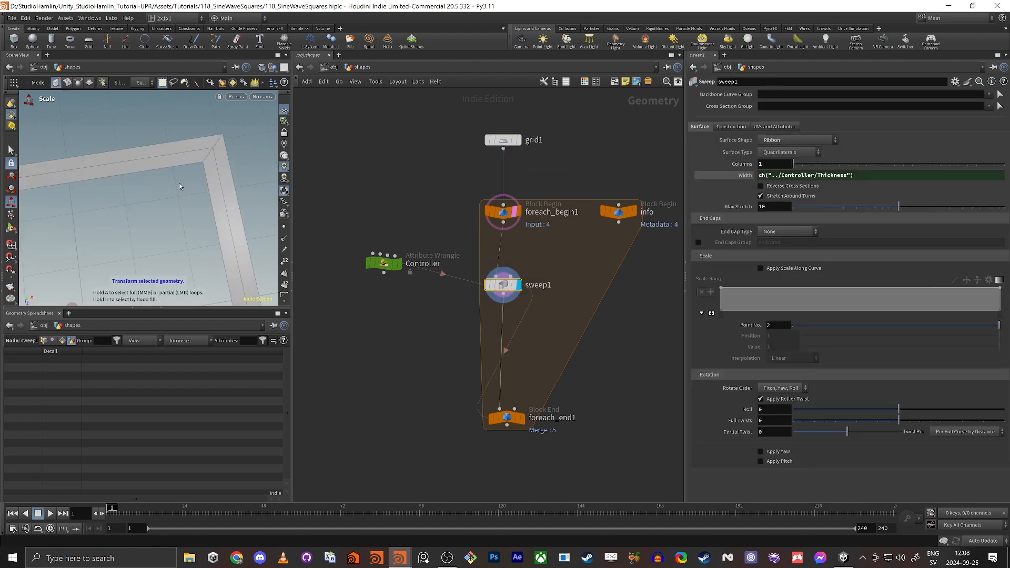
{"action": "key", "text": "Escape"}
{"action": "mouse_move", "coordinate": [179, 186]}
{"action": "left_mouse_down"}
{"action": "mouse_move", "coordinate": [147, 232]}
{"action": "mouse_move", "coordinate": [149, 191]}
{"action": "mouse_move", "coordinate": [219, 171]}
{"action": "mouse_move", "coordinate": [177, 185]}
{"action": "left_mouse_up"}
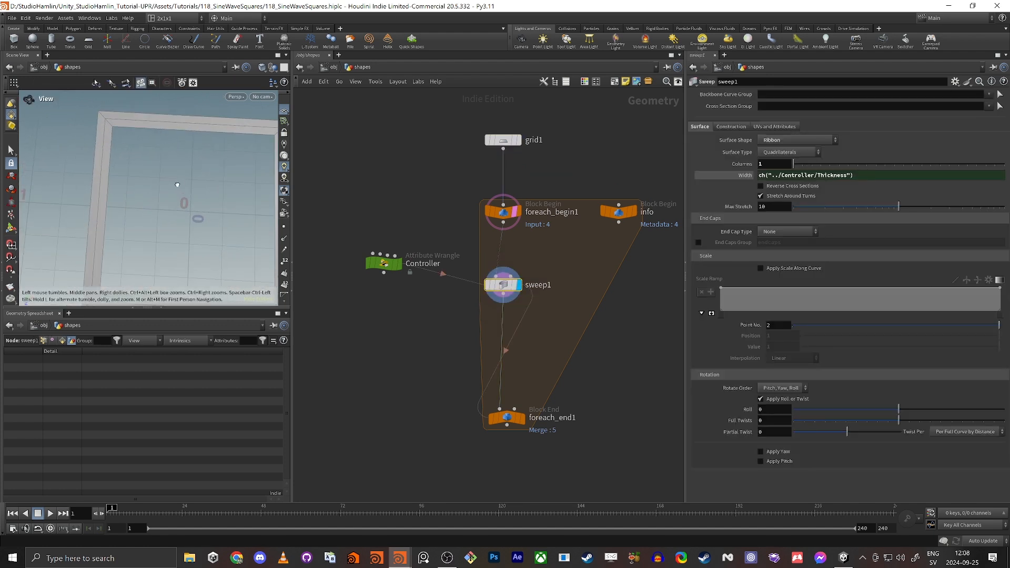
{"action": "middle_click_drag", "start_coordinate": [178, 184], "coordinate": [128, 176], "text": "alt"}
Insert a PolyBevel node on the wire between foreach_begin1 and sweep1.
{"action": "key", "text": "Tab"}
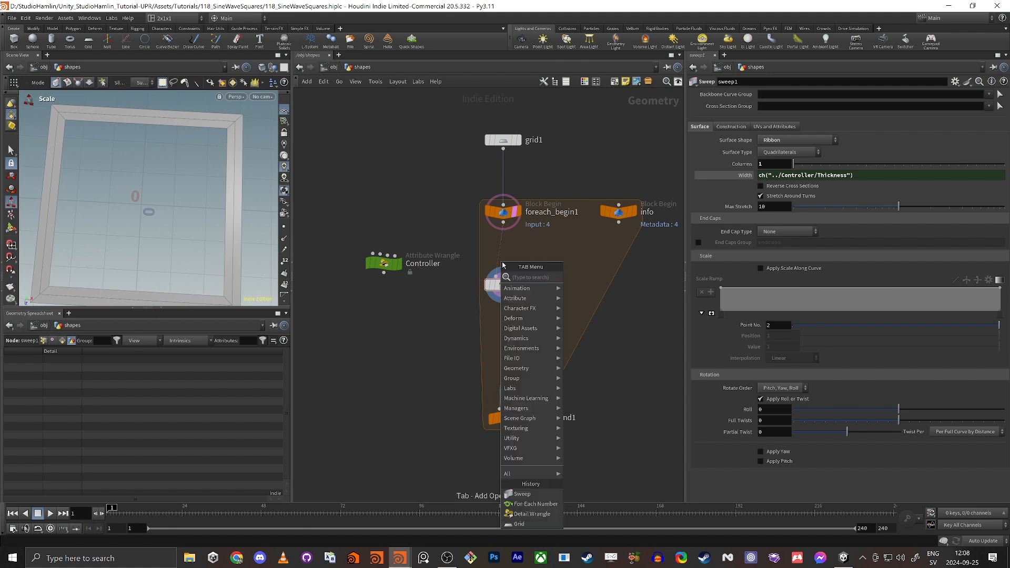
{"action": "type", "text": "beve"}
{"action": "key", "text": "Return"}
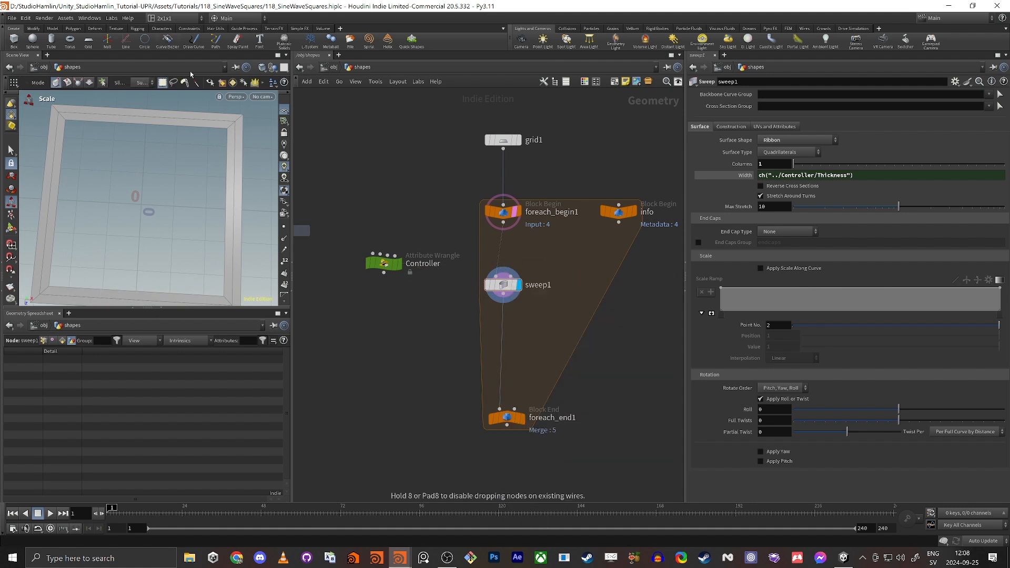
{"action": "left_click", "coordinate": [539, 251]}
{"action": "scroll", "coordinate": [551, 258], "scroll_direction": "up", "scroll_amount": 3}
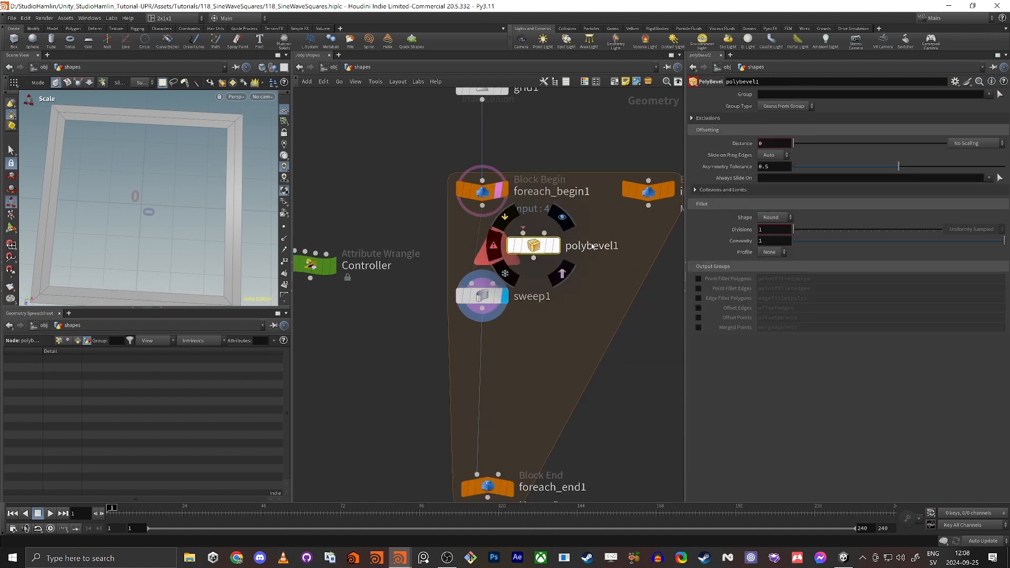
{"action": "left_click_drag", "start_coordinate": [541, 246], "coordinate": [489, 245]}
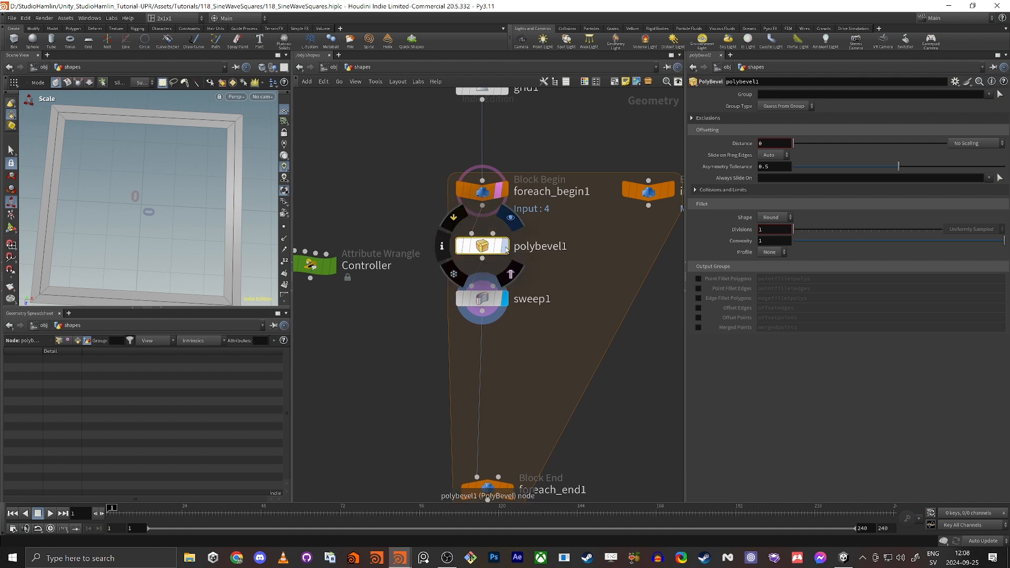
{"action": "left_click", "coordinate": [505, 245]}
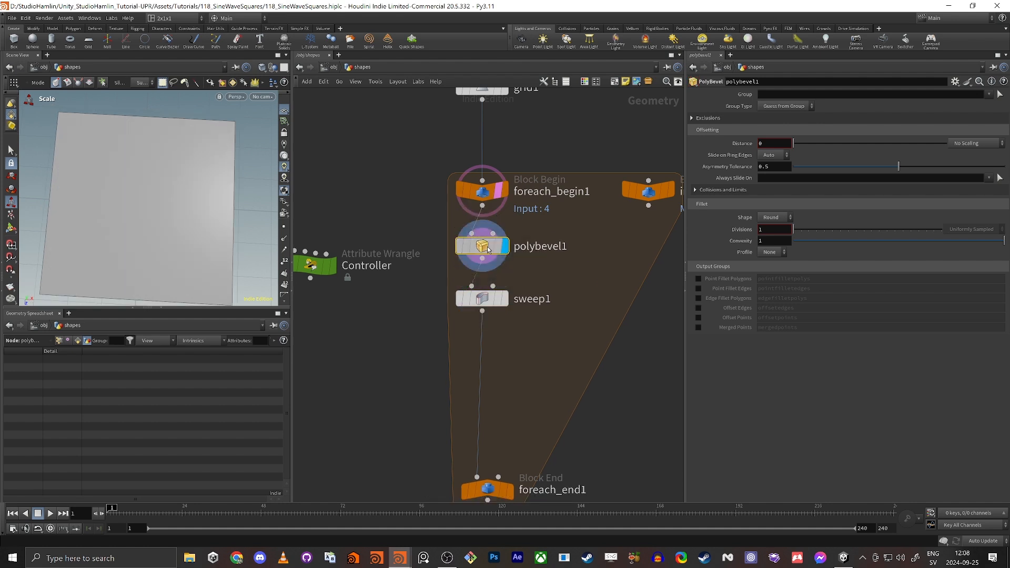
Set polybevel1 to bevel Points with Distance 0.058 and 3 divisions.
{"action": "left_click", "coordinate": [795, 108]}
{"action": "left_click", "coordinate": [784, 128]}
{"action": "left_click_drag", "start_coordinate": [795, 148], "coordinate": [804, 150]}
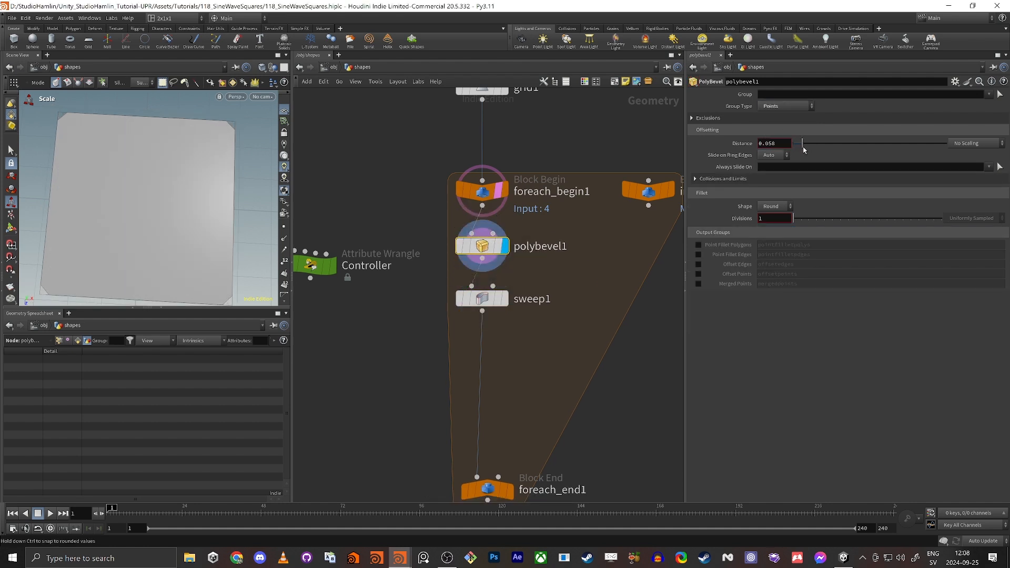
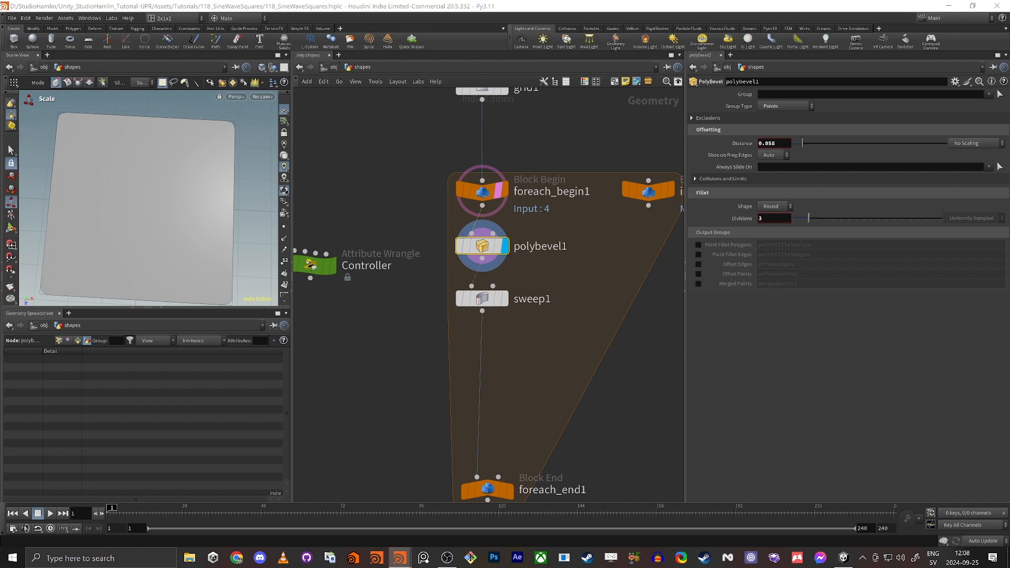
Raise the PolyBevel corner divisions and enlarge the 3D view around the rounded corner.
{"action": "left_click", "coordinate": [819, 220]}
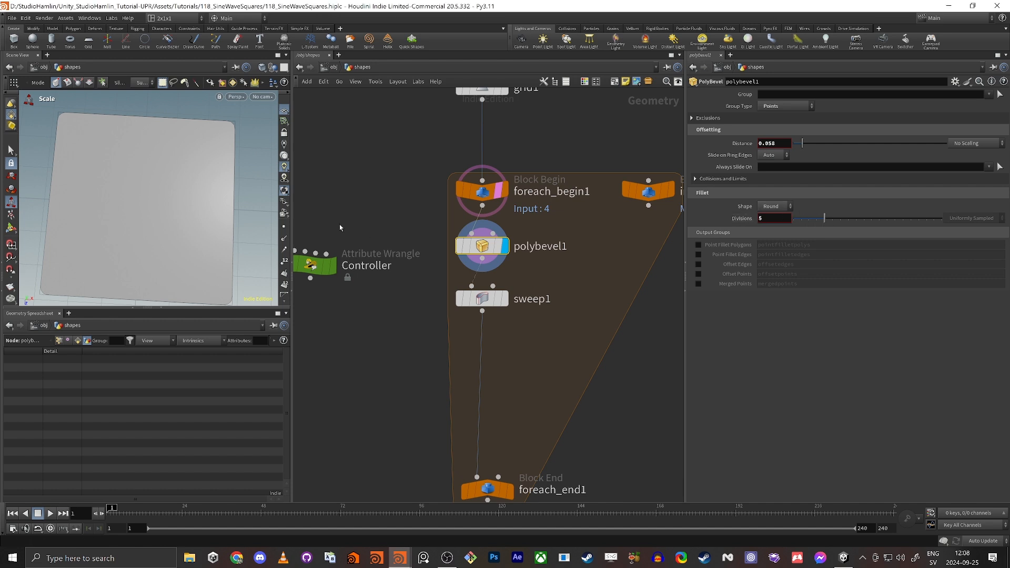
{"action": "right_click_drag", "start_coordinate": [176, 135], "coordinate": [264, 109], "text": "alt"}
{"action": "middle_click_drag", "start_coordinate": [160, 148], "coordinate": [126, 172], "text": "alt"}
{"action": "right_click_drag", "start_coordinate": [127, 172], "coordinate": [270, 118], "text": "alt"}
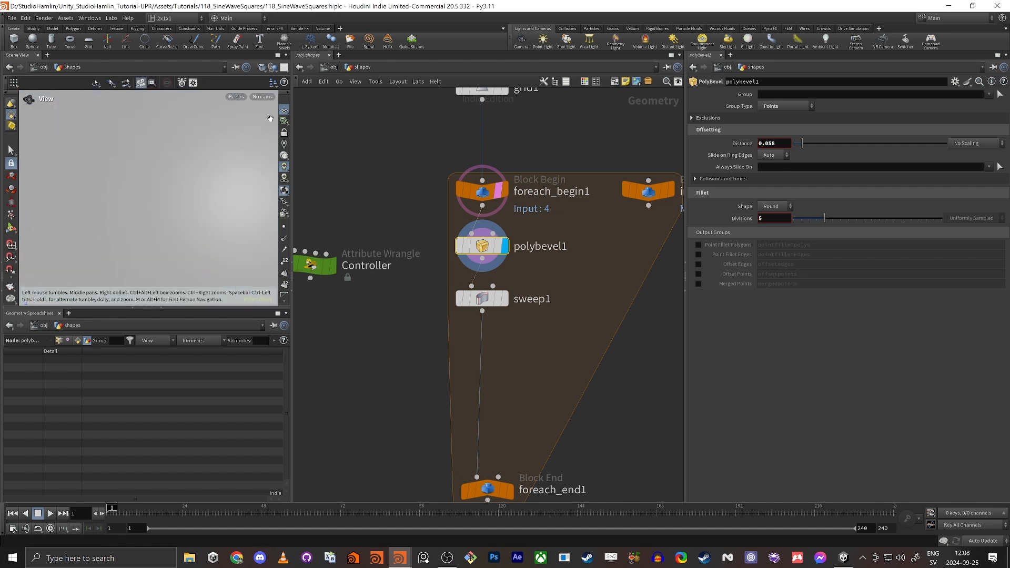
{"action": "middle_click_drag", "start_coordinate": [174, 131], "coordinate": [153, 138], "text": "alt"}
{"action": "mouse_move", "coordinate": [227, 130]}
{"action": "middle_mouse_down", "text": "alt"}
{"action": "mouse_move", "coordinate": [147, 150]}
{"action": "mouse_move", "coordinate": [188, 188]}
{"action": "middle_mouse_up", "text": "alt"}
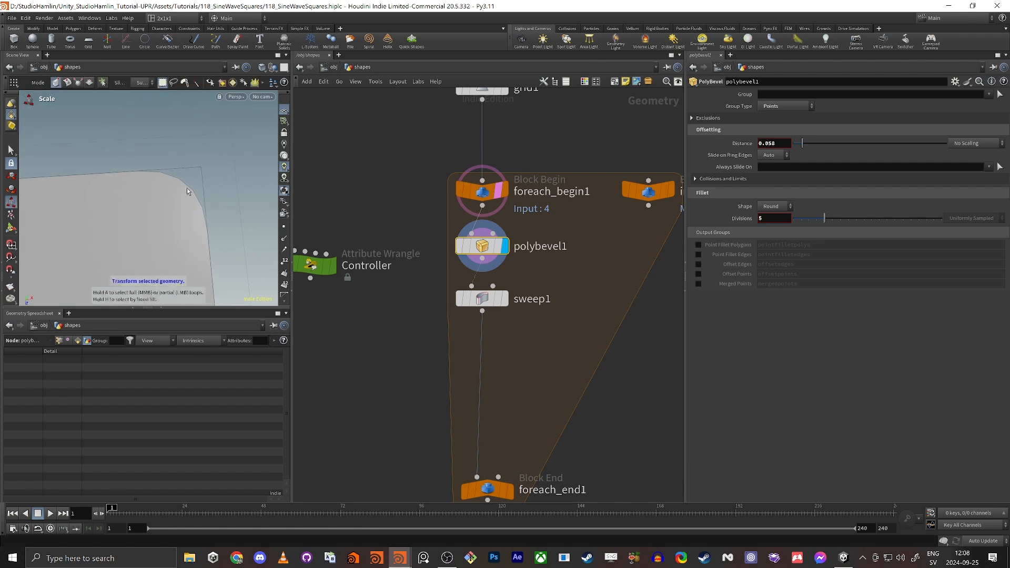
{"action": "left_click_drag", "start_coordinate": [200, 309], "coordinate": [252, 419]}
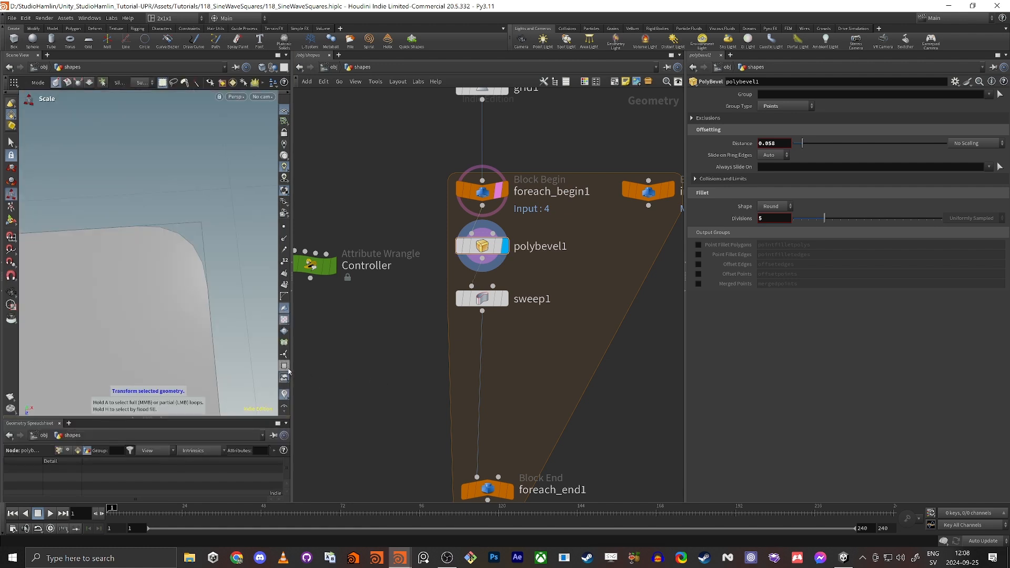
{"action": "left_click_drag", "start_coordinate": [290, 372], "coordinate": [423, 372]}
{"action": "key", "text": "Escape"}
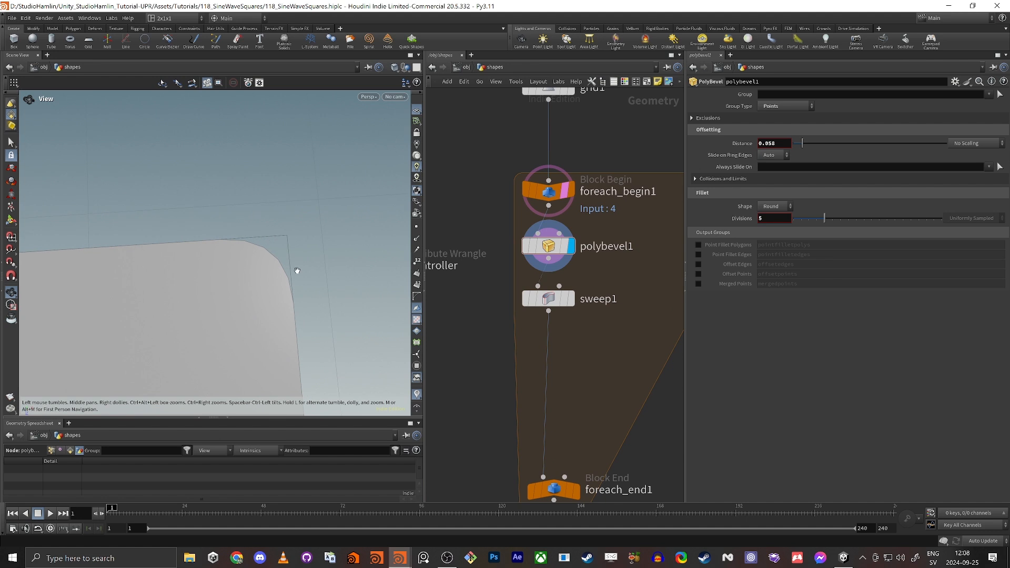
{"action": "right_click_drag", "start_coordinate": [297, 271], "coordinate": [232, 273], "text": "alt"}
Display sweep1's output and inspect the smoother rounded ring corner.
{"action": "left_click", "coordinate": [571, 301]}
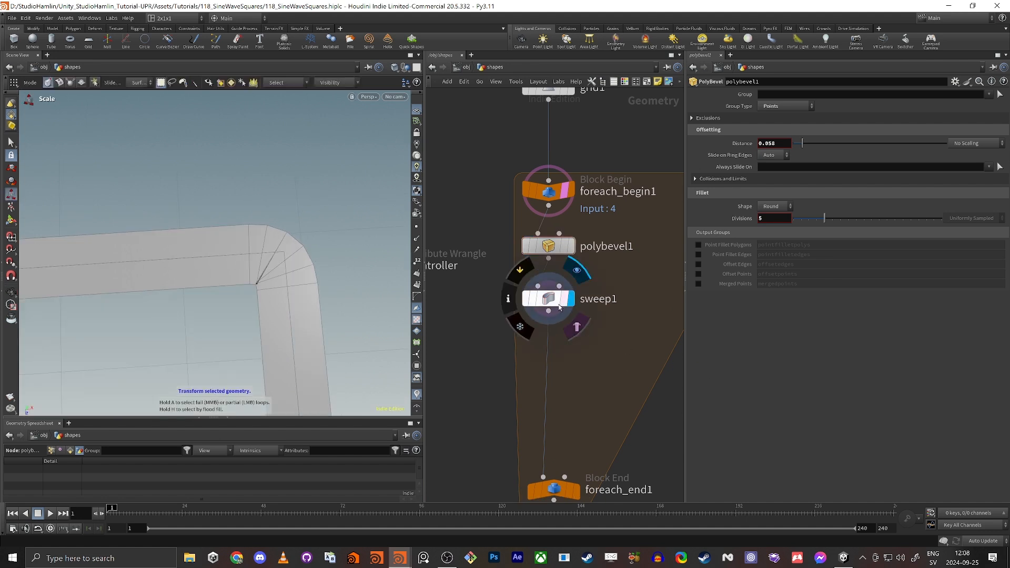
{"action": "left_click", "coordinate": [558, 305]}
{"action": "left_click_drag", "start_coordinate": [322, 296], "coordinate": [295, 282], "text": "alt"}
{"action": "right_click_drag", "start_coordinate": [294, 279], "coordinate": [381, 266], "text": "alt"}
{"action": "middle_click_drag", "start_coordinate": [347, 287], "coordinate": [251, 255], "text": "alt"}
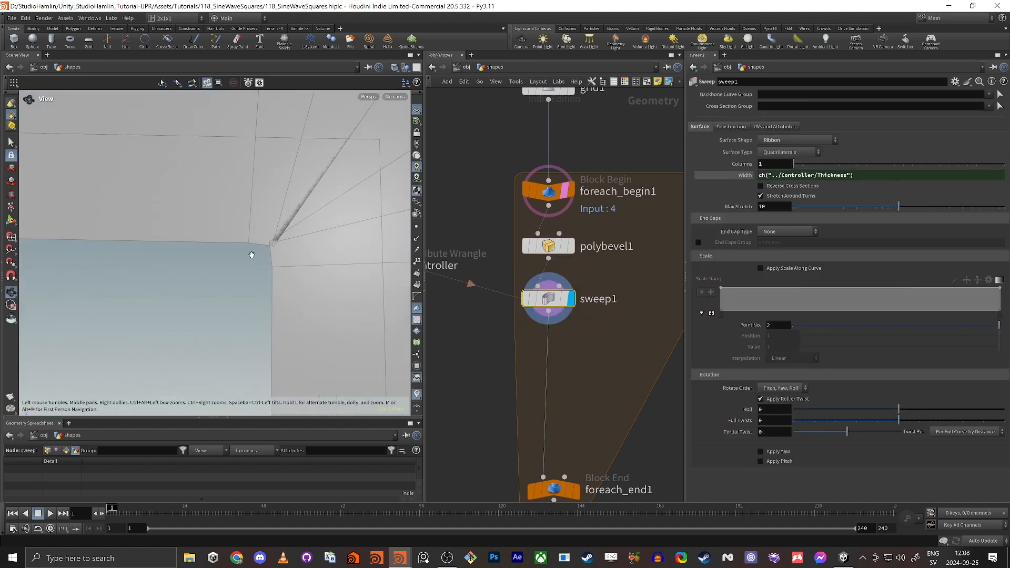
{"action": "right_click_drag", "start_coordinate": [251, 255], "coordinate": [219, 279], "text": "alt"}
{"action": "right_click_drag", "start_coordinate": [330, 223], "coordinate": [232, 259], "text": "alt"}
{"action": "middle_click_drag", "start_coordinate": [232, 259], "coordinate": [326, 171], "text": "alt"}
{"action": "middle_click_drag", "start_coordinate": [575, 491], "coordinate": [584, 412]}
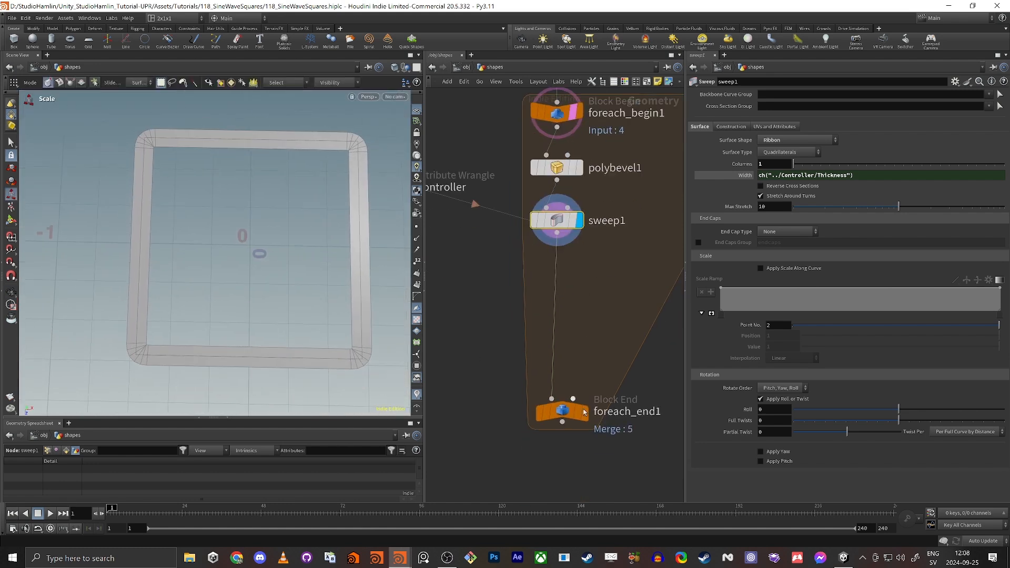
Display foreach_end1 to show all five nested rounded-square rings.
{"action": "left_click", "coordinate": [585, 412]}
{"action": "left_click", "coordinate": [562, 411]}
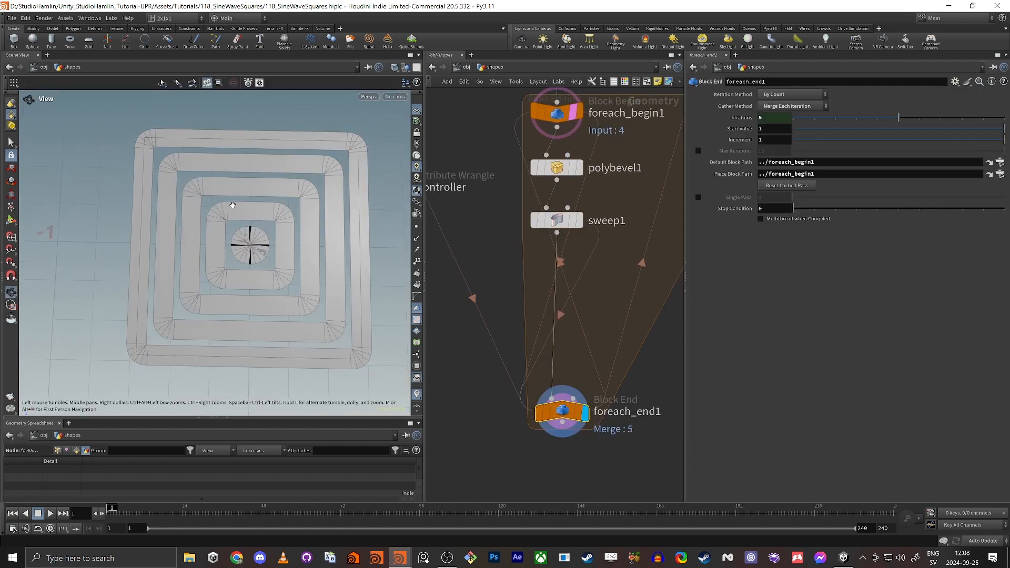
{"action": "right_click_drag", "start_coordinate": [297, 251], "coordinate": [327, 237], "text": "alt"}
{"action": "right_click_drag", "start_coordinate": [192, 260], "coordinate": [240, 274], "text": "alt"}
{"action": "right_click_drag", "start_coordinate": [257, 156], "coordinate": [247, 234], "text": "alt"}
{"action": "middle_click_drag", "start_coordinate": [248, 234], "coordinate": [236, 231], "text": "alt"}
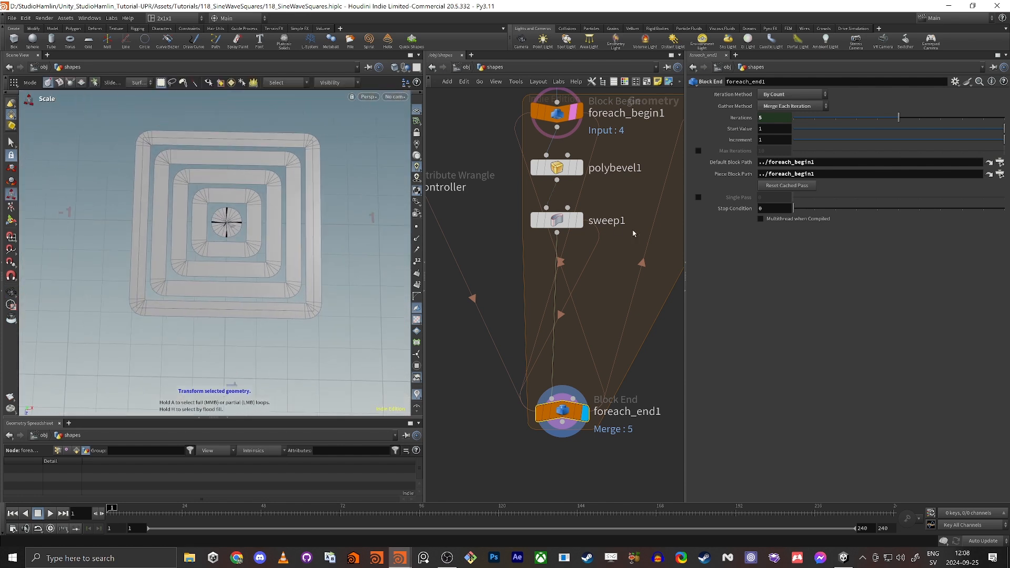
Start adding a new node by searching 'add' in the Tab menu.
{"action": "middle_click_drag", "start_coordinate": [601, 266], "coordinate": [591, 317]}
{"action": "left_click", "coordinate": [613, 254]}
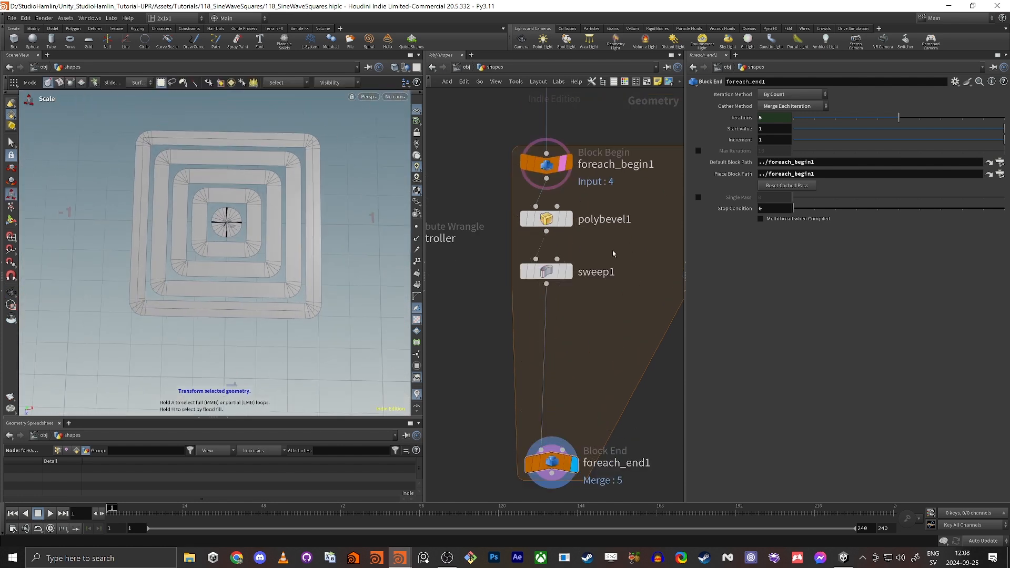
{"action": "key", "text": "Tab"}
{"action": "type", "text": "add"}
{"action": "key", "text": "Return"}
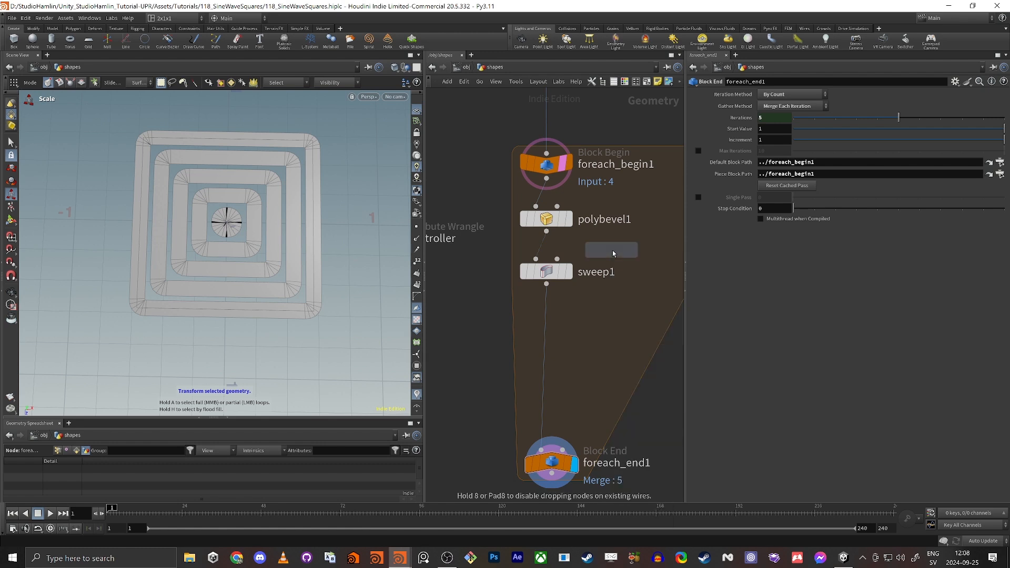
Wire line1 into sweep1's second input and set Surface Shape to Second Input Cross Sections.
{"action": "left_click", "coordinate": [612, 251]}
{"action": "left_click_drag", "start_coordinate": [623, 254], "coordinate": [576, 276]}
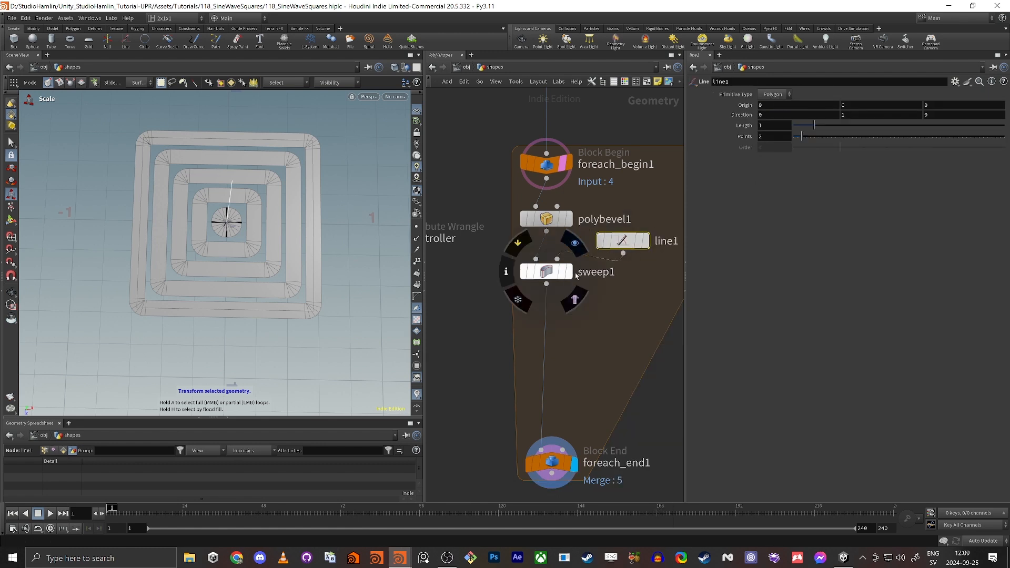
{"action": "left_click", "coordinate": [569, 272]}
{"action": "left_click", "coordinate": [546, 272]}
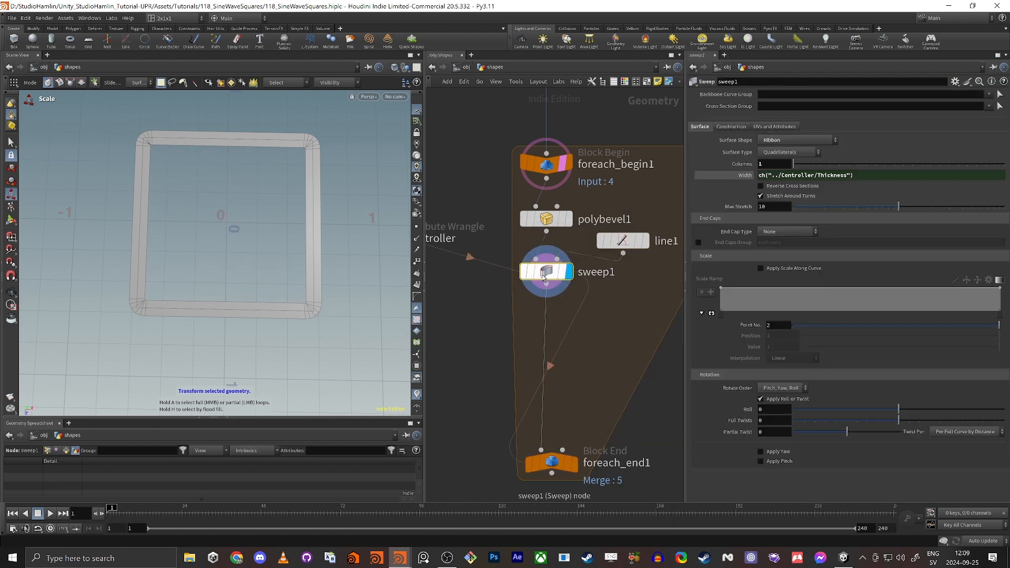
{"action": "left_click", "coordinate": [790, 140]}
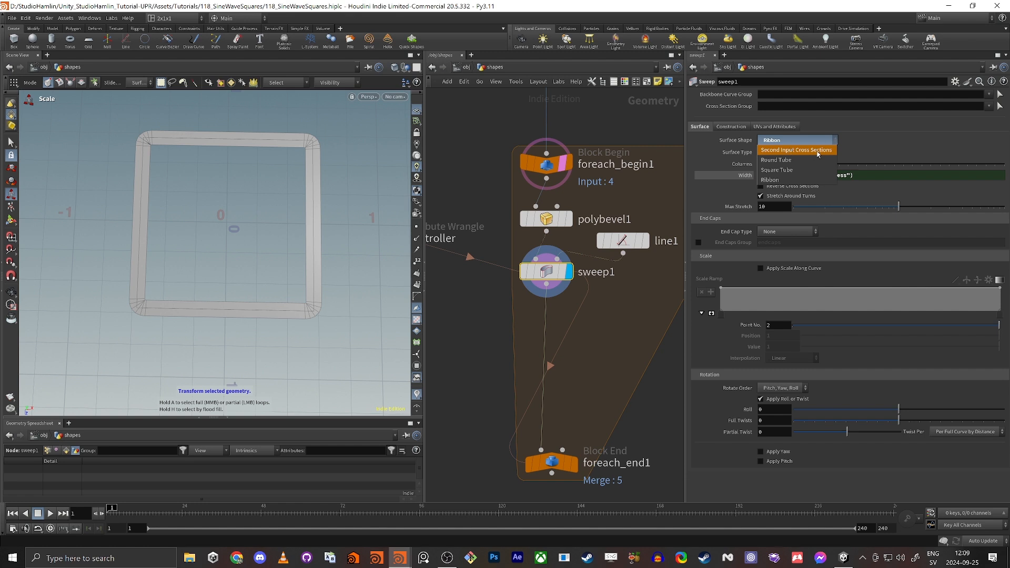
{"action": "left_click", "coordinate": [796, 149]}
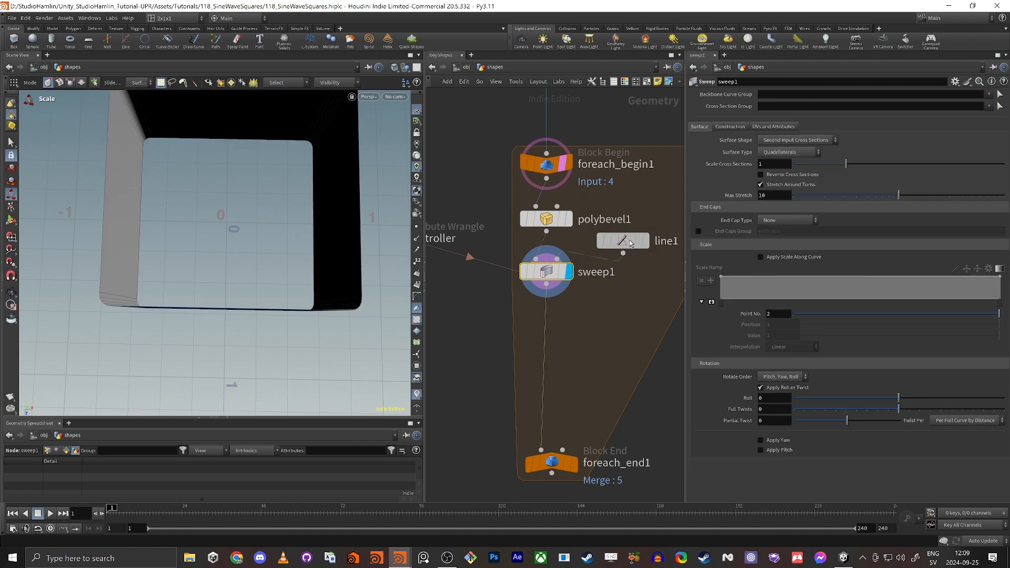
Set line1's Direction to 1, 0, 0.
{"action": "left_click", "coordinate": [631, 243]}
{"action": "left_click", "coordinate": [858, 115]}
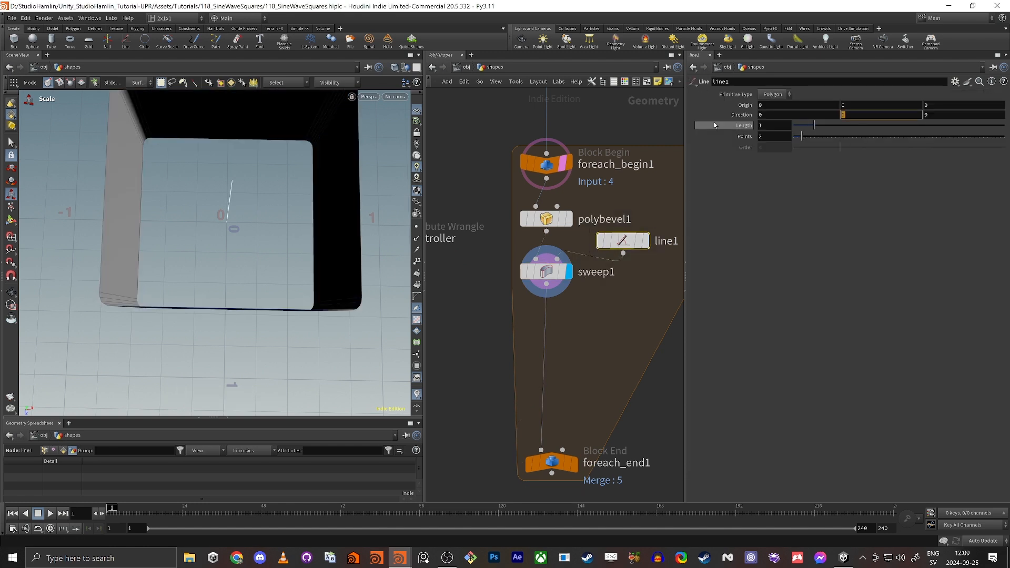
{"action": "type", "text": "0"}
{"action": "key", "text": "Tab"}
{"action": "type", "text": "1"}
{"action": "key", "text": "Tab"}
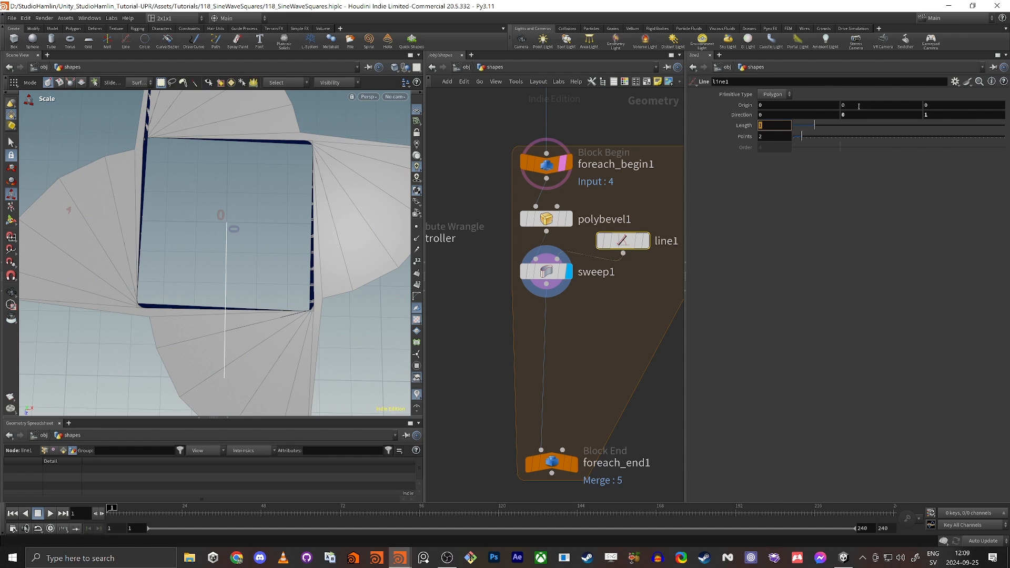
{"action": "left_click_drag", "start_coordinate": [777, 116], "coordinate": [692, 127]}
{"action": "type", "text": "1"}
{"action": "key", "text": "Tab"}
{"action": "key", "text": "Tab"}
{"action": "type", "text": "0"}
{"action": "key", "text": "Tab"}
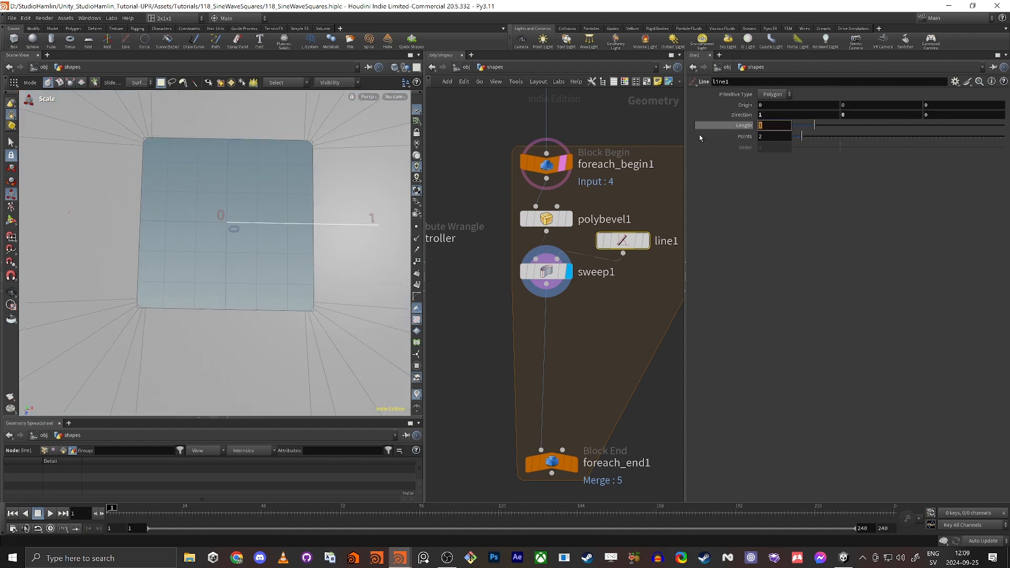
Inspect the swept shape, then display foreach_end1's combined loop result.
{"action": "right_click_drag", "start_coordinate": [248, 213], "coordinate": [335, 194], "text": "alt"}
{"action": "middle_click_drag", "start_coordinate": [108, 230], "coordinate": [167, 206], "text": "alt"}
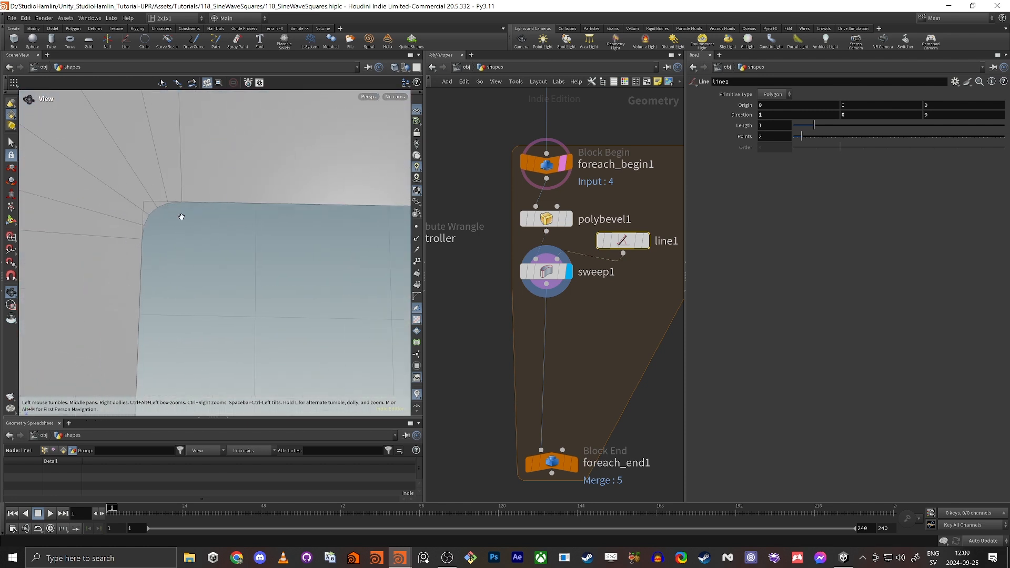
{"action": "right_click_drag", "start_coordinate": [182, 217], "coordinate": [190, 265], "text": "alt"}
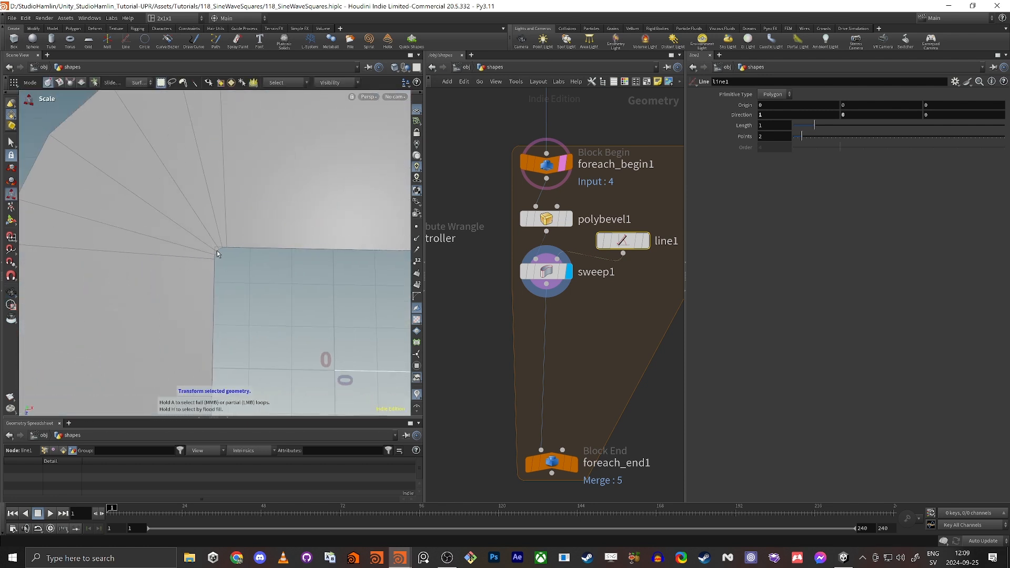
{"action": "right_click_drag", "start_coordinate": [175, 182], "coordinate": [105, 228], "text": "alt"}
{"action": "middle_click_drag", "start_coordinate": [216, 225], "coordinate": [181, 201], "text": "alt"}
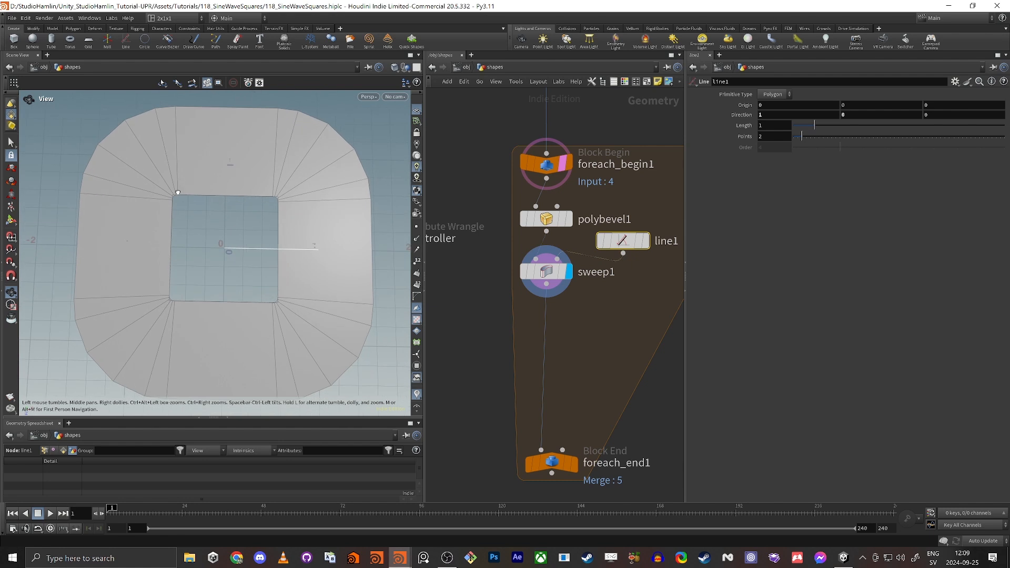
{"action": "left_click_drag", "start_coordinate": [178, 193], "coordinate": [218, 231], "text": "alt"}
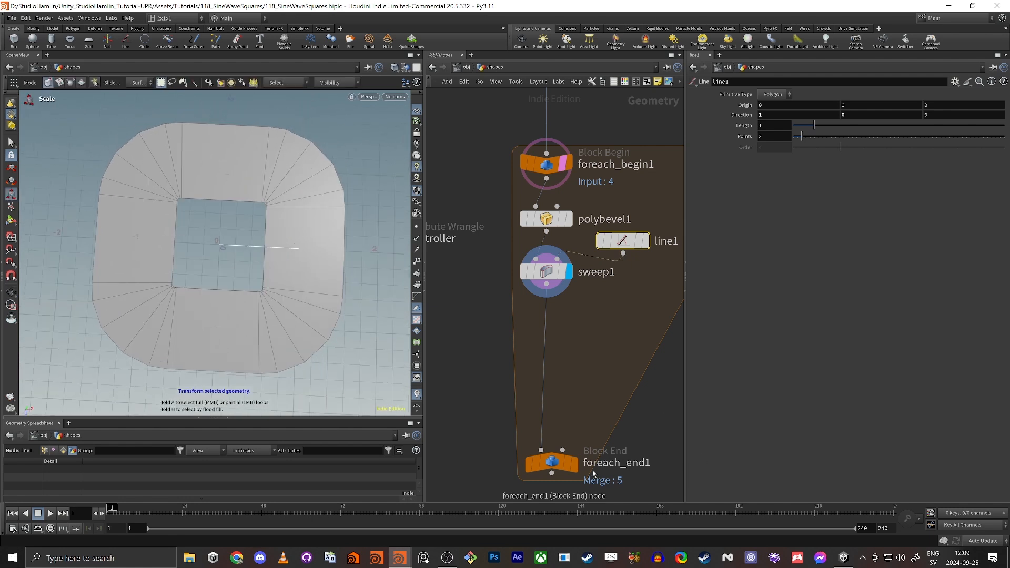
{"action": "left_click", "coordinate": [574, 463]}
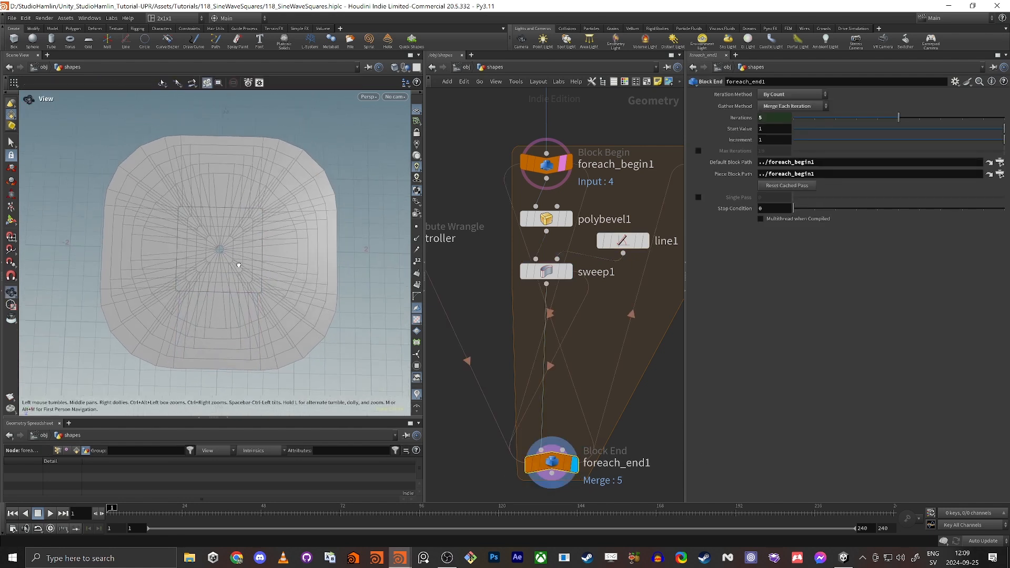
Copy the Controller wrangle's Thickness parameter.
{"action": "left_click_drag", "start_coordinate": [238, 266], "coordinate": [278, 262]}
{"action": "key", "text": "e"}
{"action": "scroll", "coordinate": [473, 236], "scroll_direction": "down", "scroll_amount": 2}
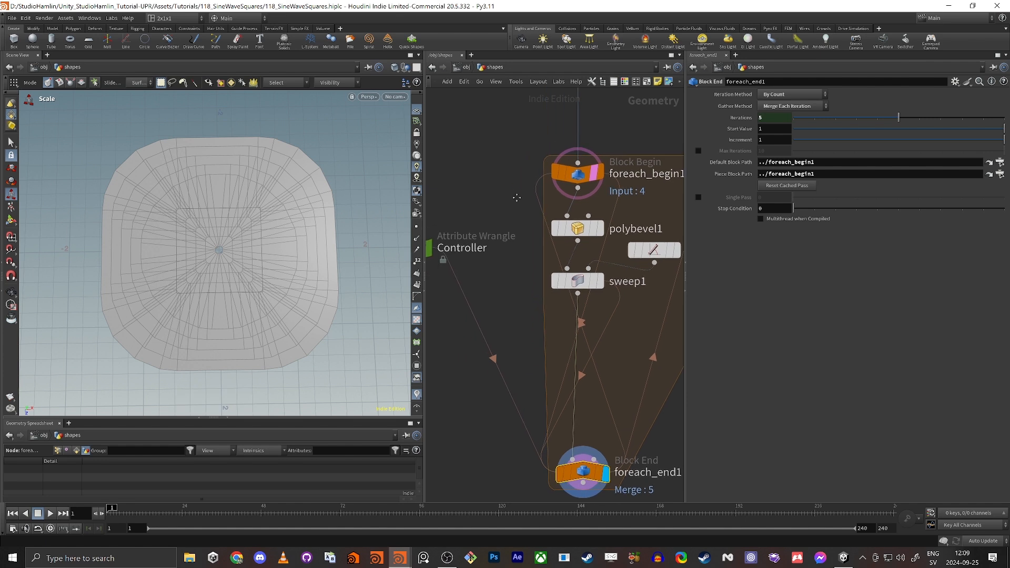
{"action": "left_click", "coordinate": [559, 257]}
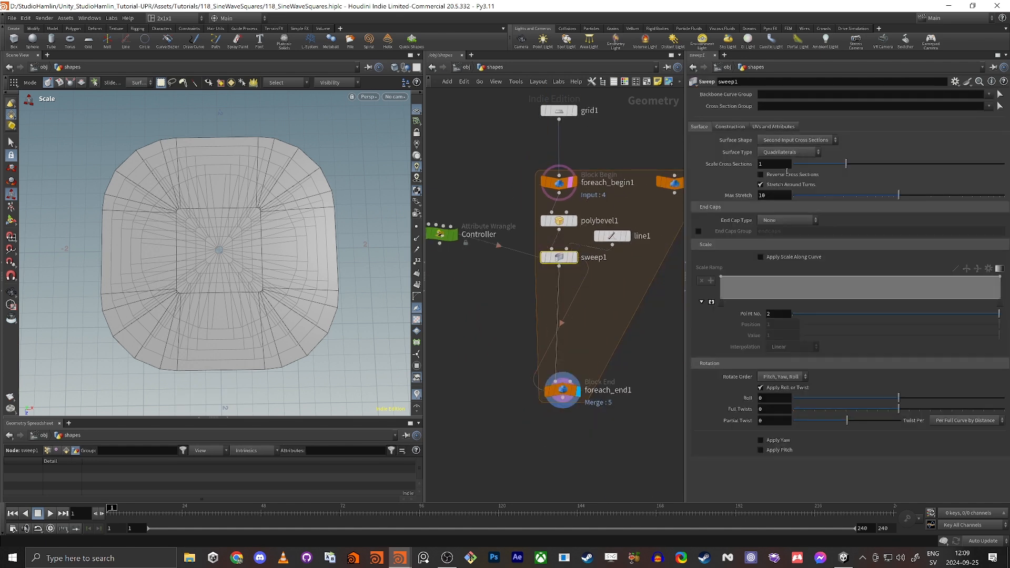
{"action": "middle_click_drag", "start_coordinate": [454, 197], "coordinate": [483, 186]}
{"action": "left_click", "coordinate": [468, 221]}
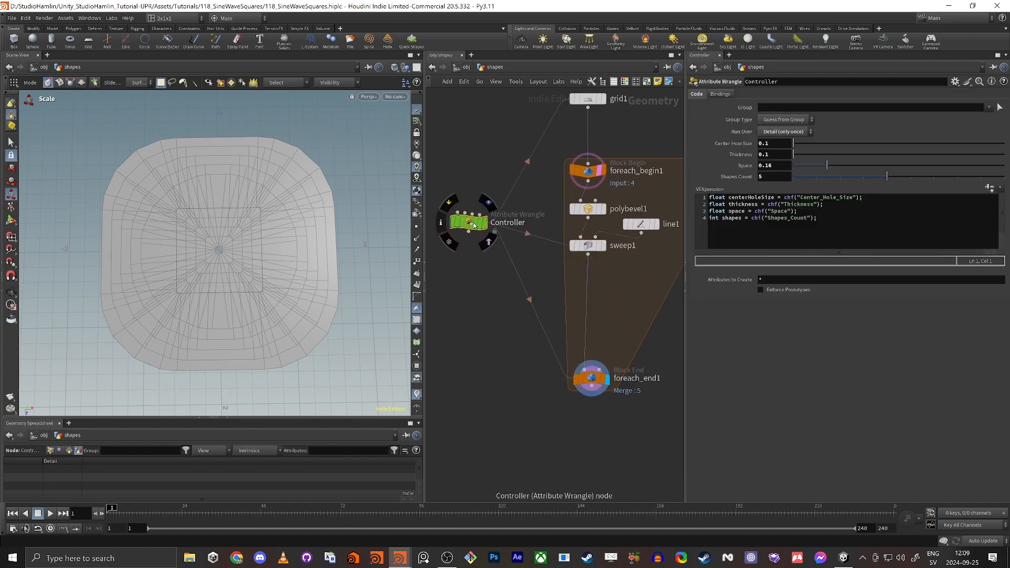
{"action": "right_click", "coordinate": [781, 156]}
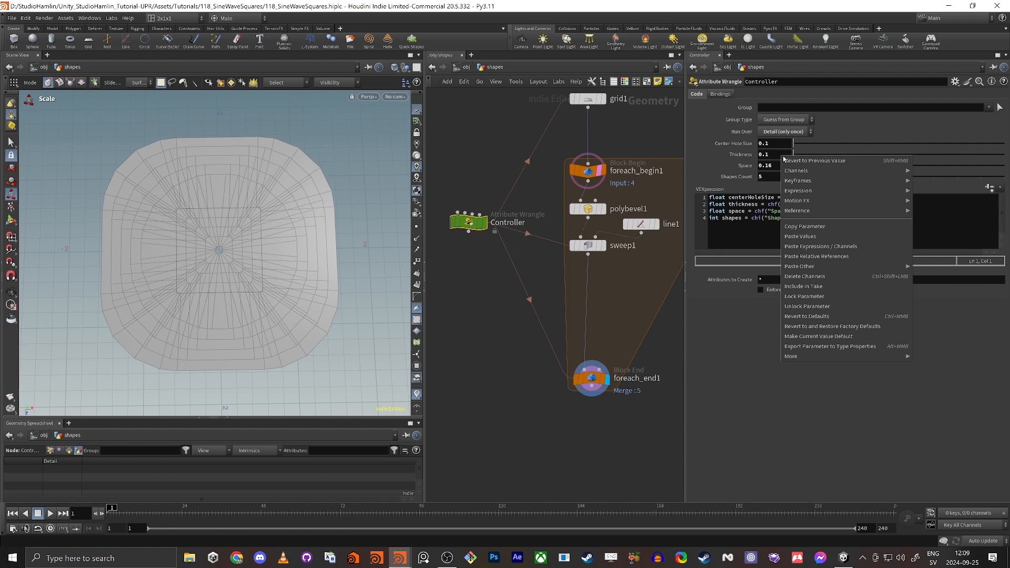
{"action": "left_click", "coordinate": [809, 226]}
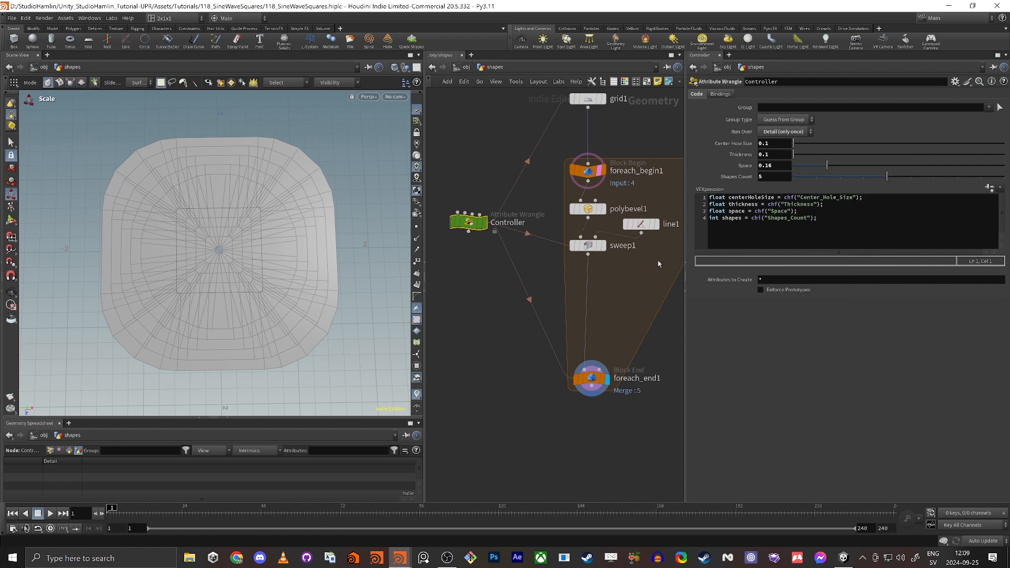
Paste a relative reference to Controller Thickness into line1's Length.
{"action": "left_click", "coordinate": [651, 224]}
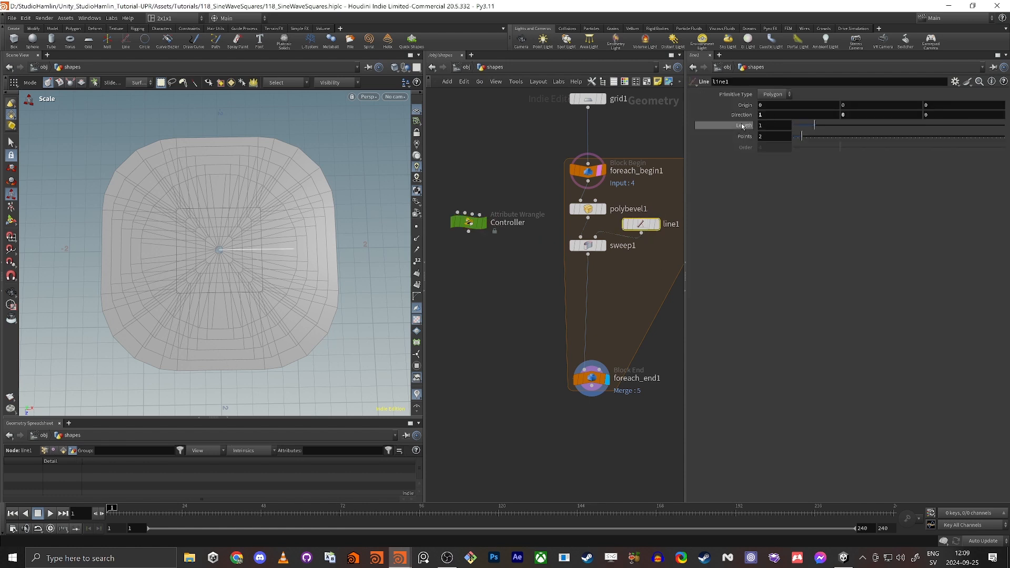
{"action": "left_click_drag", "start_coordinate": [814, 129], "coordinate": [795, 128]}
{"action": "right_click", "coordinate": [776, 125]}
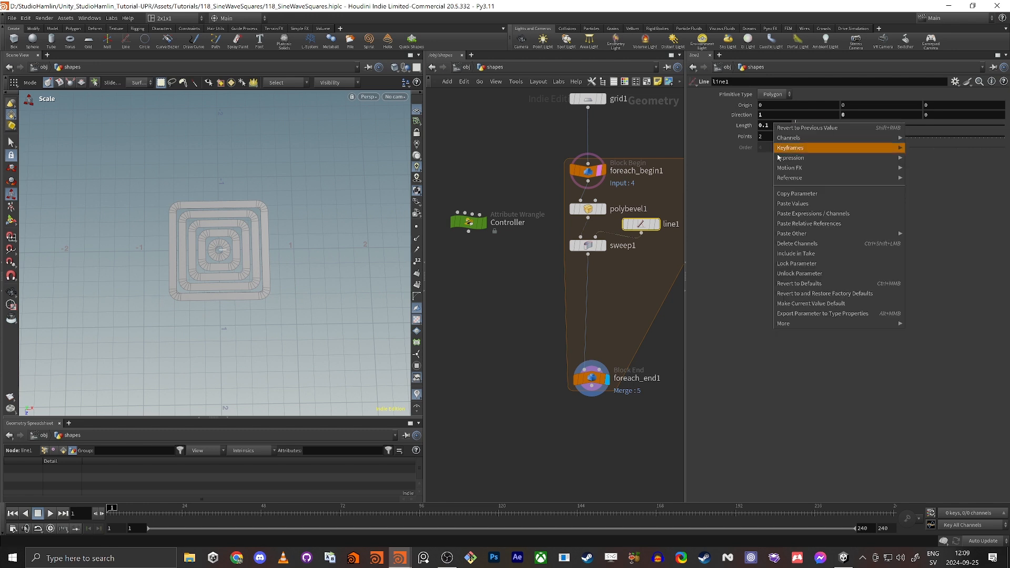
{"action": "left_click", "coordinate": [798, 224]}
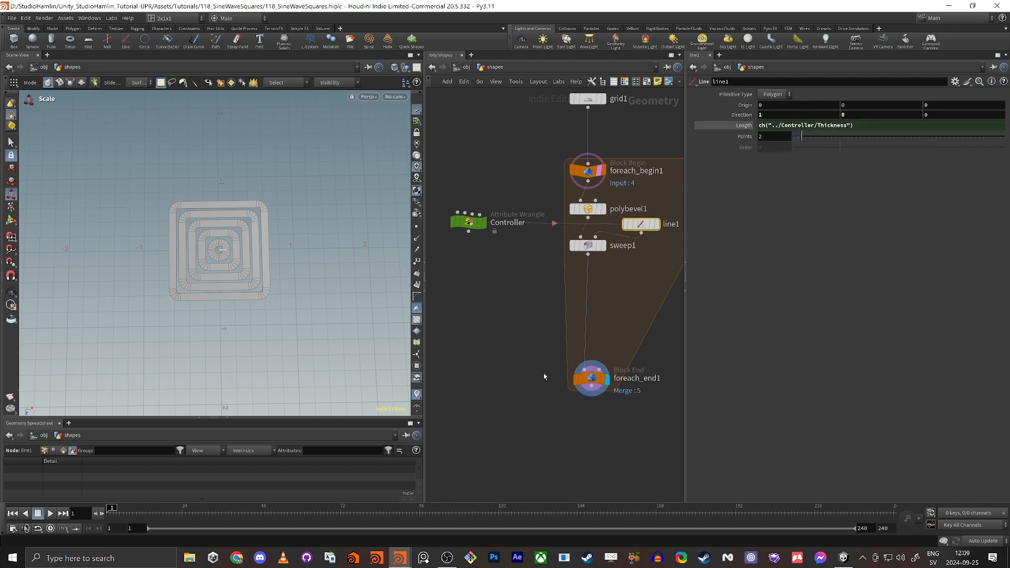
{"action": "left_click", "coordinate": [599, 370]}
{"action": "key", "text": "space+g"}
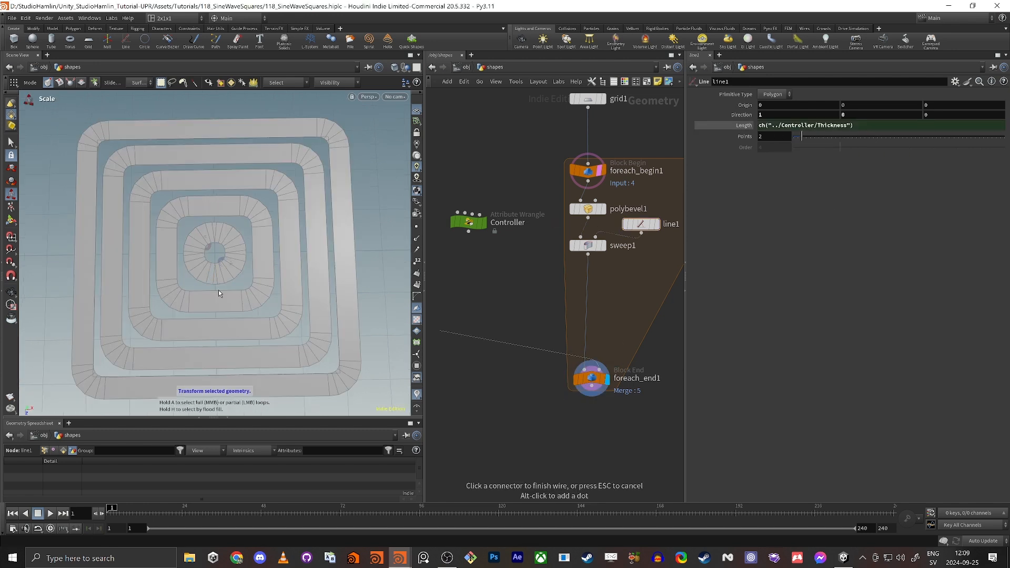
Orbit and zoom around the nested rings to inspect the centre ring.
{"action": "mouse_move", "coordinate": [219, 290]}
{"action": "left_mouse_down", "text": "alt"}
{"action": "mouse_move", "coordinate": [210, 236]}
{"action": "mouse_move", "coordinate": [232, 282]}
{"action": "left_mouse_up", "text": "alt"}
{"action": "right_click_drag", "start_coordinate": [232, 282], "coordinate": [275, 234], "text": "alt"}
{"action": "mouse_move", "coordinate": [275, 234]}
{"action": "left_mouse_down", "text": "alt"}
{"action": "mouse_move", "coordinate": [268, 281]}
{"action": "mouse_move", "coordinate": [264, 243]}
{"action": "mouse_move", "coordinate": [282, 238]}
{"action": "left_mouse_up", "text": "alt"}
{"action": "right_click_drag", "start_coordinate": [282, 238], "coordinate": [209, 255], "text": "alt"}
{"action": "left_click_drag", "start_coordinate": [239, 257], "coordinate": [223, 246], "text": "alt"}
{"action": "right_click_drag", "start_coordinate": [223, 246], "coordinate": [348, 193], "text": "alt"}
{"action": "left_click_drag", "start_coordinate": [240, 255], "coordinate": [246, 232], "text": "alt"}
{"action": "right_click_drag", "start_coordinate": [264, 240], "coordinate": [174, 298], "text": "alt"}
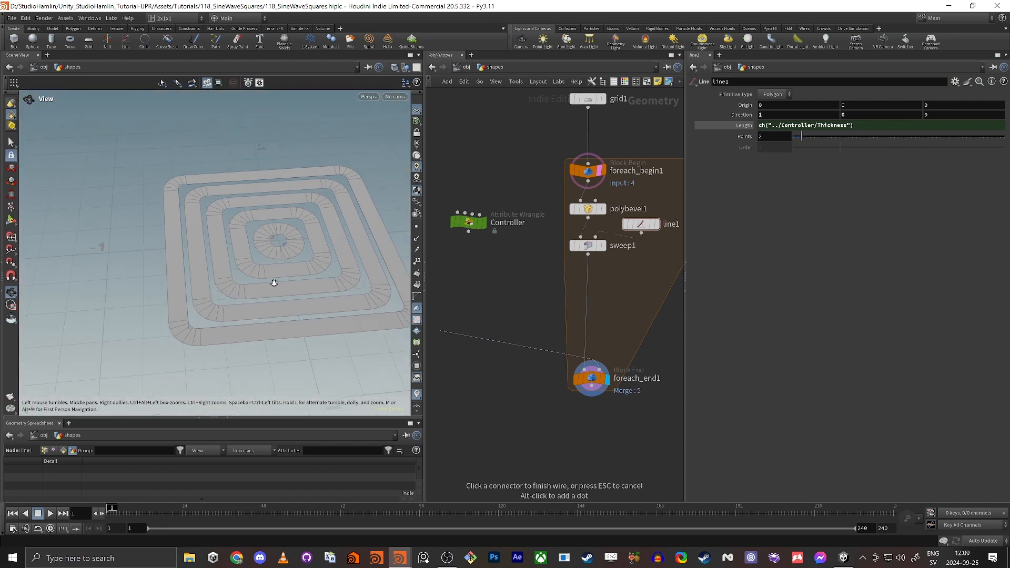
{"action": "left_click_drag", "start_coordinate": [273, 280], "coordinate": [295, 248], "text": "alt"}
Cancel the pending wire and display sweep1 alone with its parameters loaded.
{"action": "key", "text": "e"}
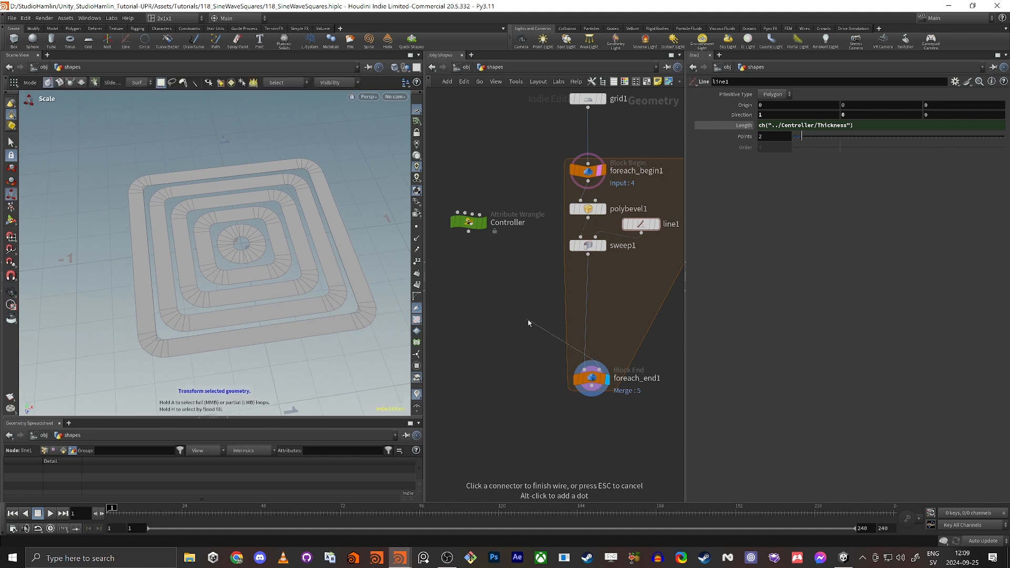
{"action": "key", "text": "Escape"}
{"action": "left_click", "coordinate": [599, 246]}
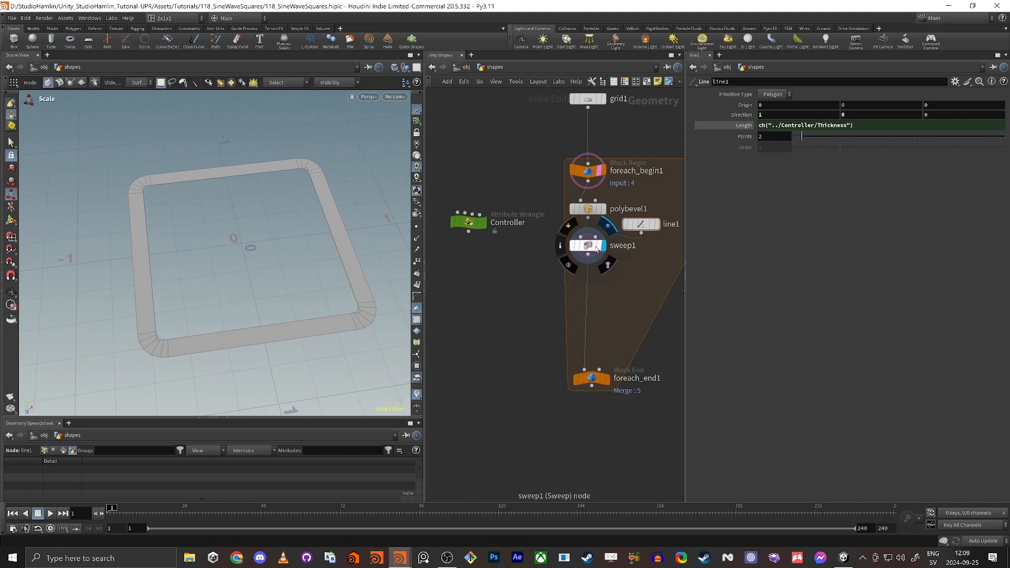
{"action": "left_click", "coordinate": [596, 247]}
{"action": "scroll", "coordinate": [592, 245], "scroll_direction": "up", "scroll_amount": 2}
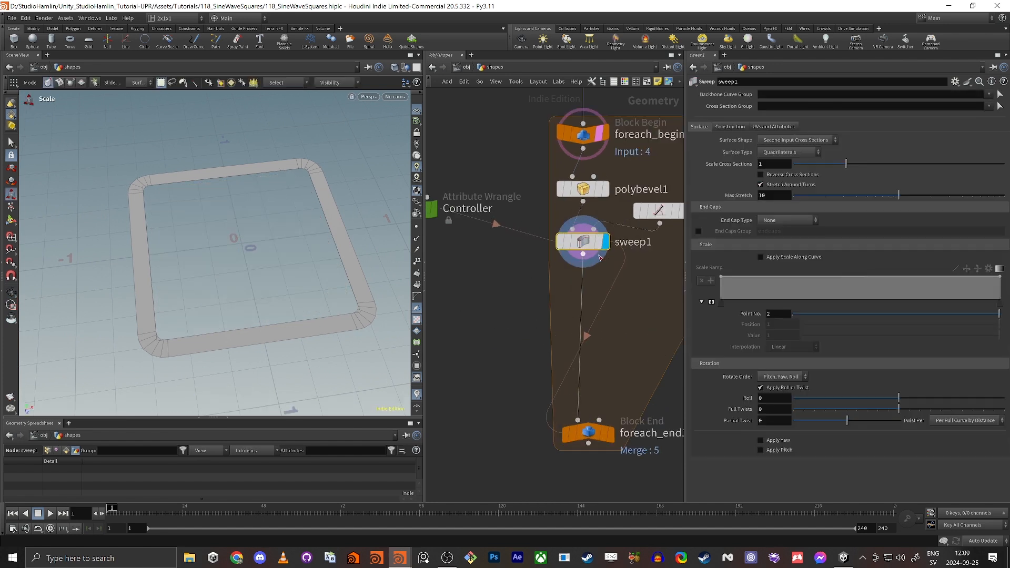
{"action": "left_click", "coordinate": [600, 245]}
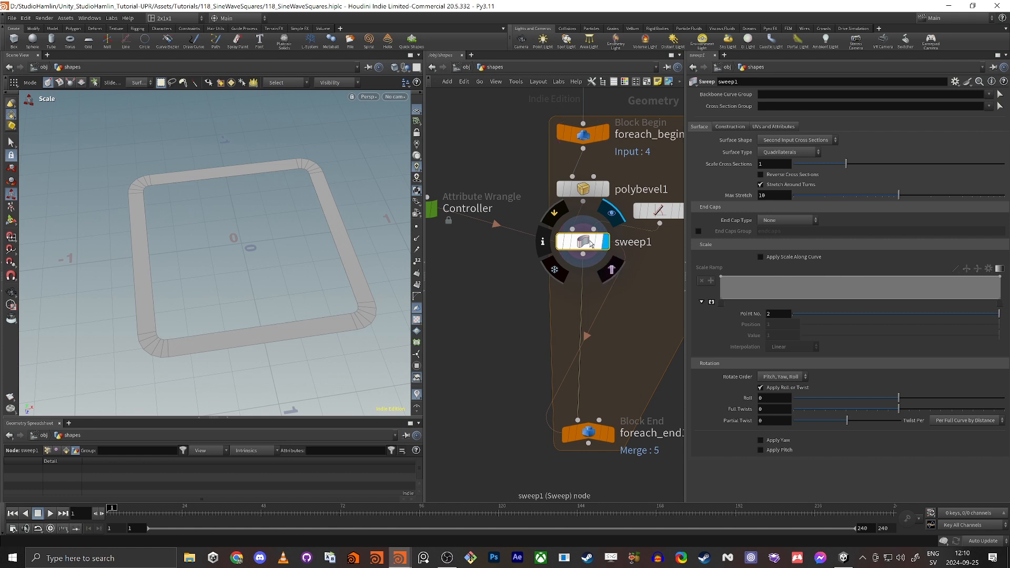
{"action": "middle_click_drag", "start_coordinate": [637, 318], "coordinate": [615, 259]}
Insert a PolyExtrude below sweep1 and set its Distance to 0.4.
{"action": "left_click", "coordinate": [612, 258]}
{"action": "key", "text": "Tab"}
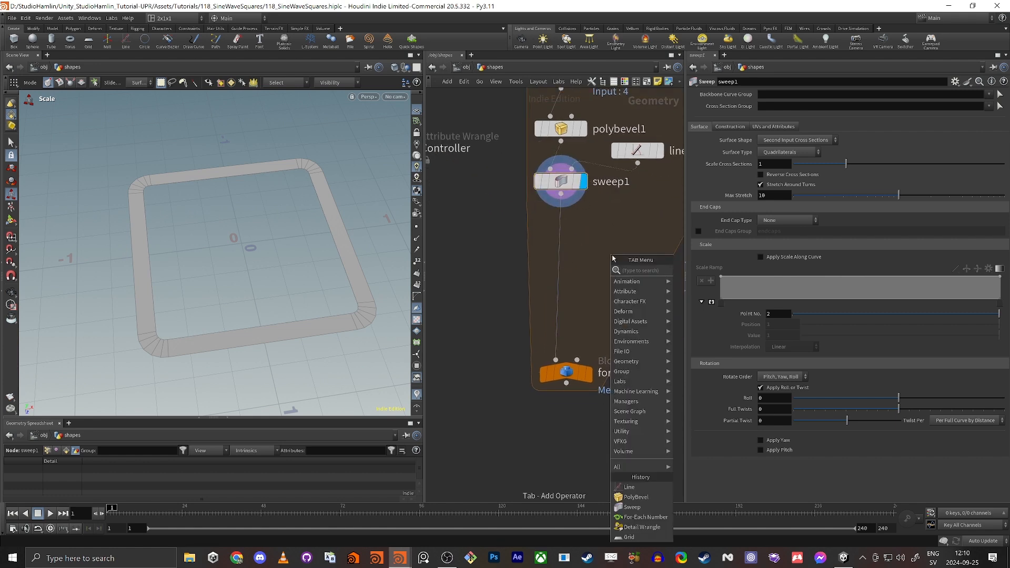
{"action": "type", "text": "polye"}
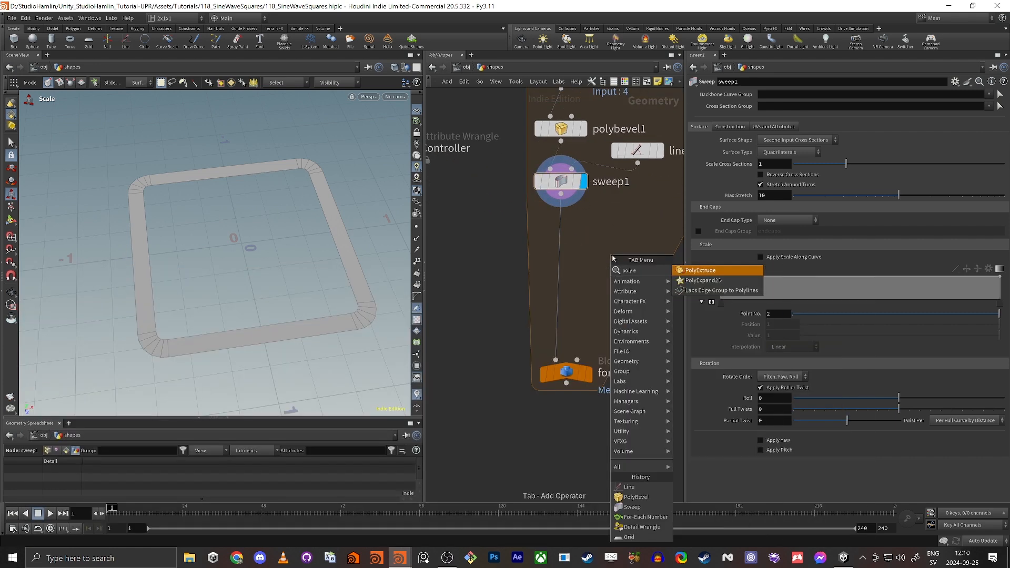
{"action": "key", "text": "Return"}
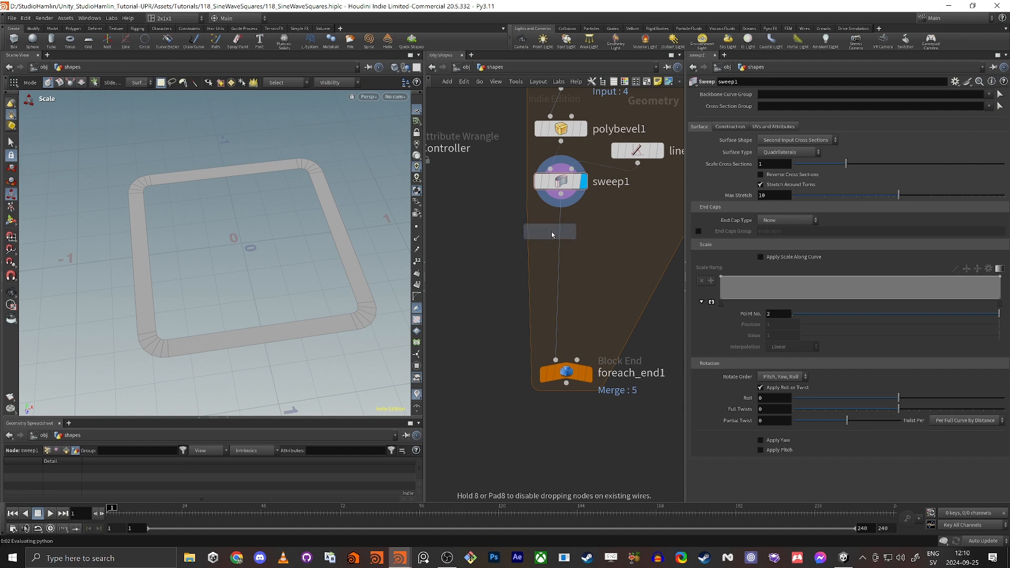
{"action": "left_click", "coordinate": [561, 238]}
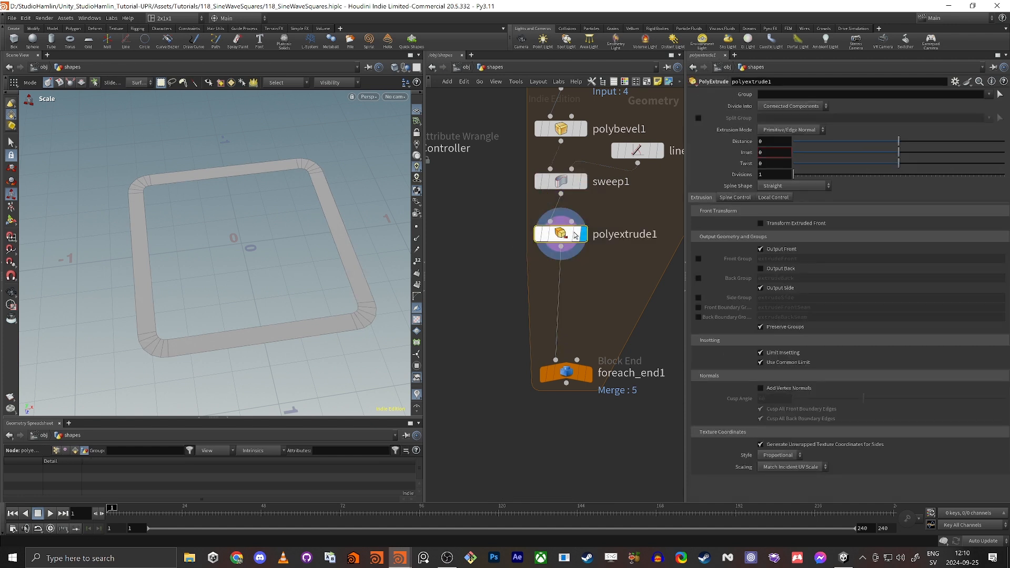
{"action": "mouse_move", "coordinate": [889, 145]}
{"action": "left_mouse_down"}
{"action": "mouse_move", "coordinate": [859, 142]}
{"action": "mouse_move", "coordinate": [950, 141]}
{"action": "mouse_move", "coordinate": [889, 150]}
{"action": "left_mouse_up"}
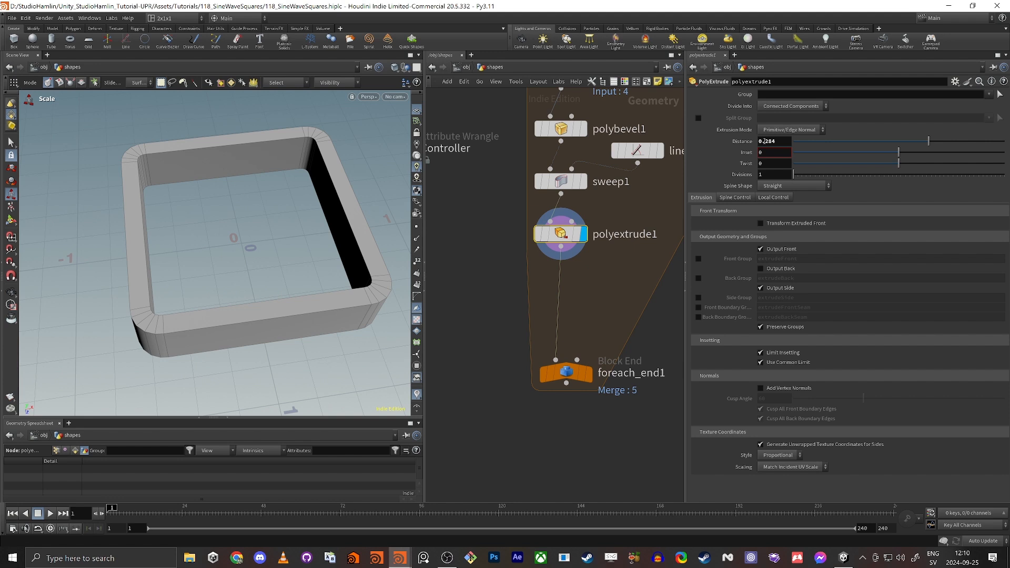
{"action": "type", "text": "4"}
{"action": "key", "text": "Return"}
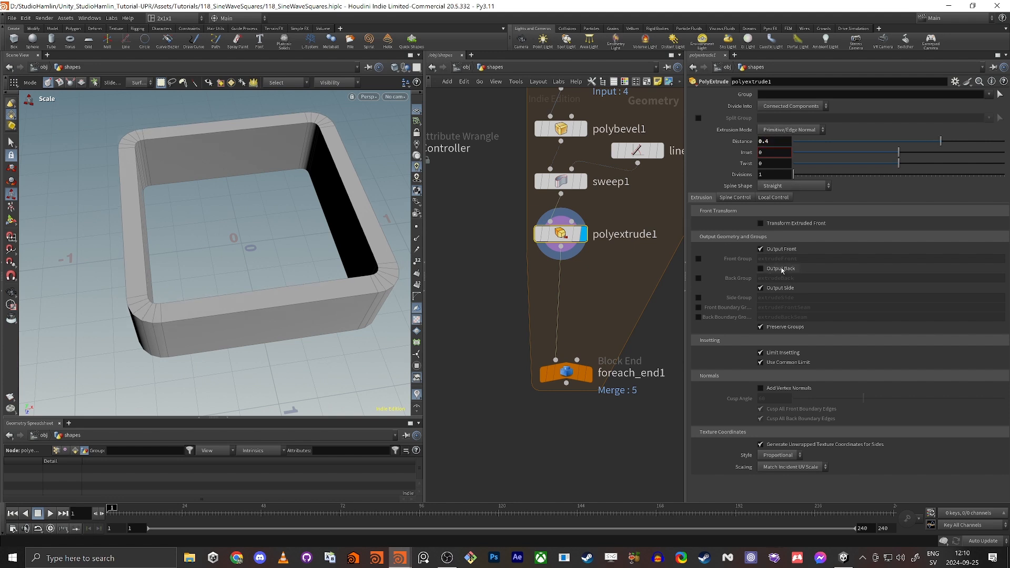
Check the frame's underside, toggling Output Back off and back on.
{"action": "left_click_drag", "start_coordinate": [102, 320], "coordinate": [207, 255], "text": "alt"}
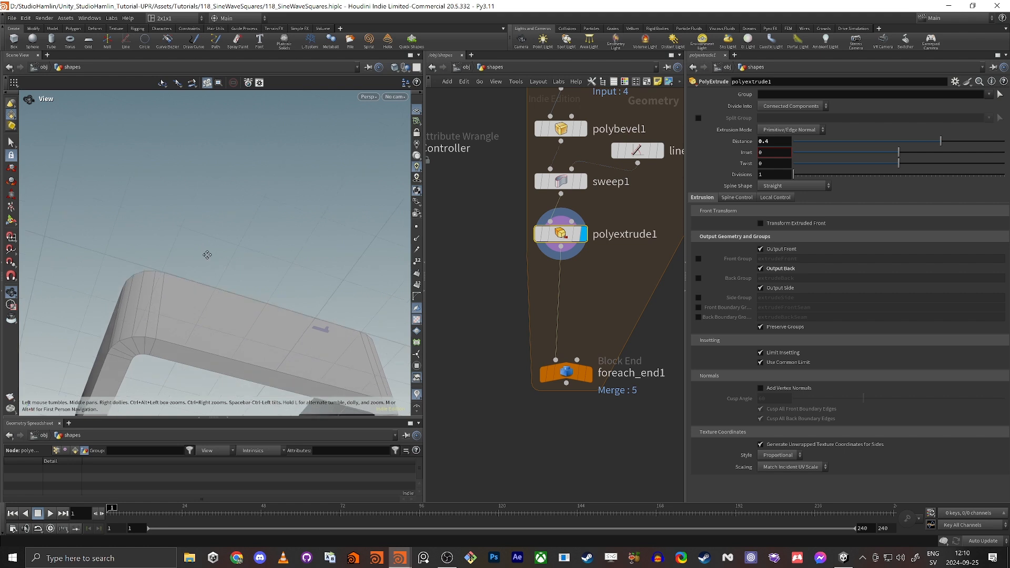
{"action": "middle_click_drag", "start_coordinate": [207, 254], "coordinate": [206, 125], "text": "alt"}
{"action": "left_click", "coordinate": [761, 269]}
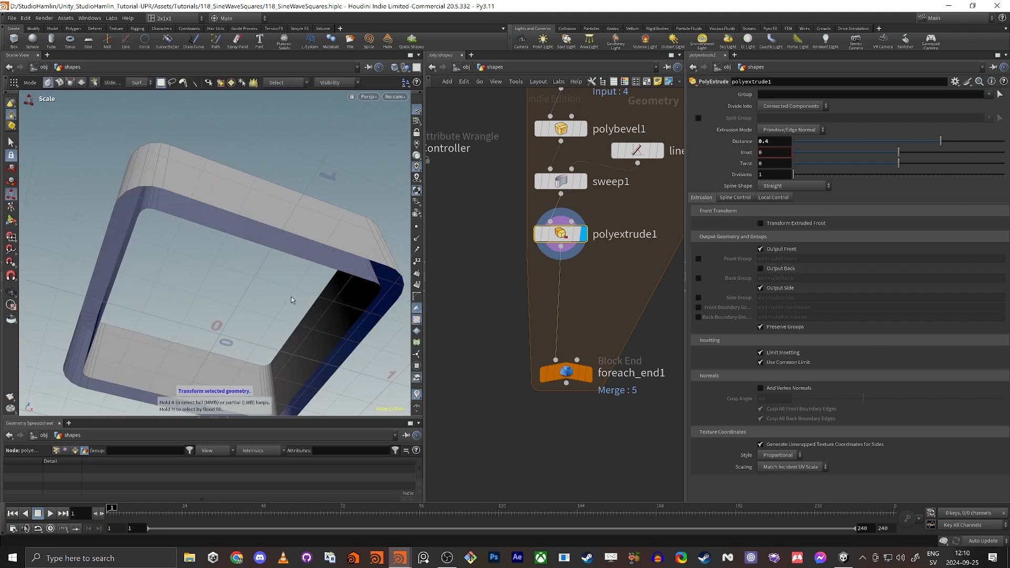
{"action": "left_click_drag", "start_coordinate": [292, 300], "coordinate": [241, 254], "text": "alt"}
{"action": "scroll", "coordinate": [270, 311], "scroll_direction": "up", "scroll_amount": 4}
{"action": "left_click", "coordinate": [778, 270]}
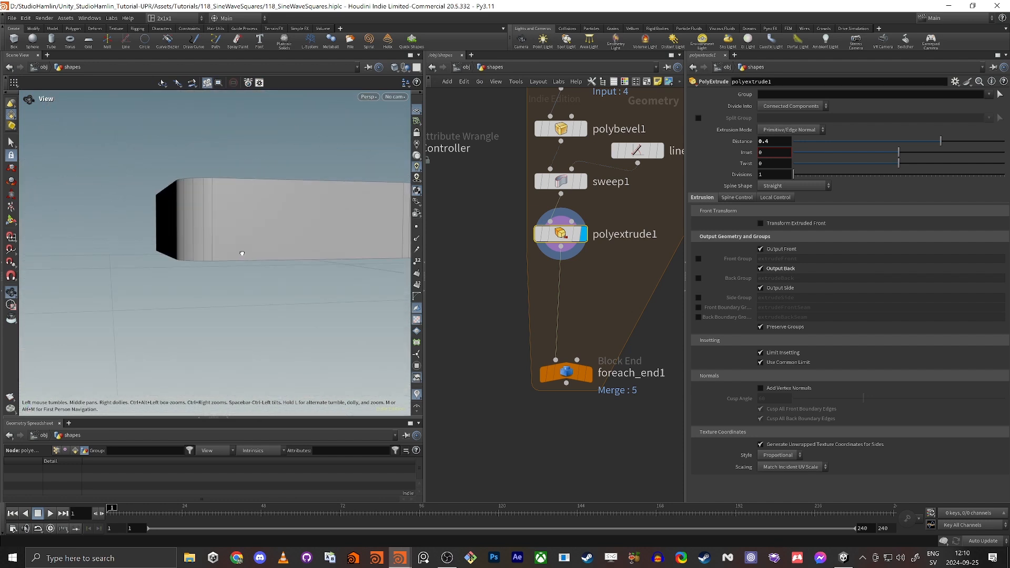
{"action": "key", "text": "e"}
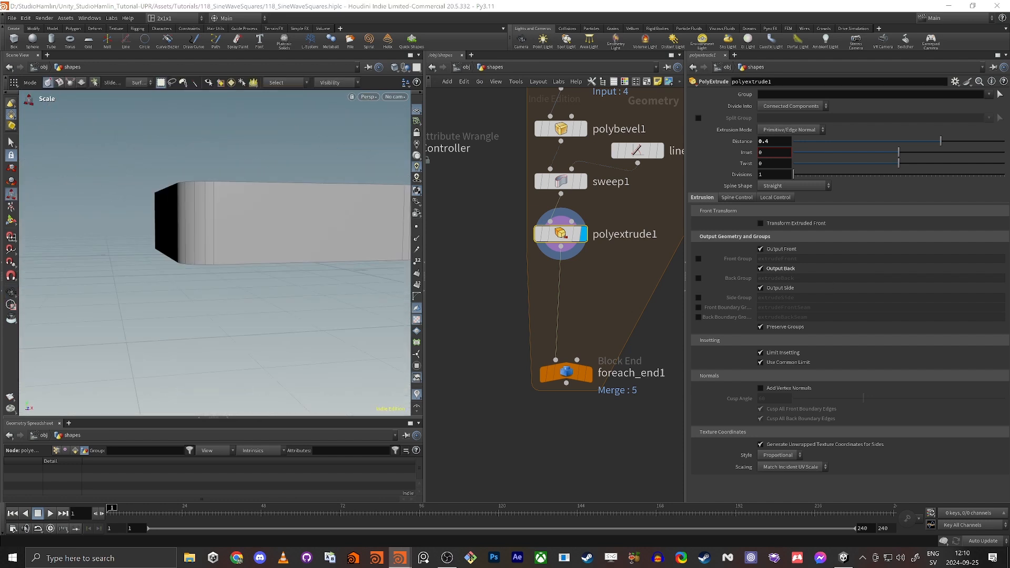
{"action": "left_click", "coordinate": [449, 267]}
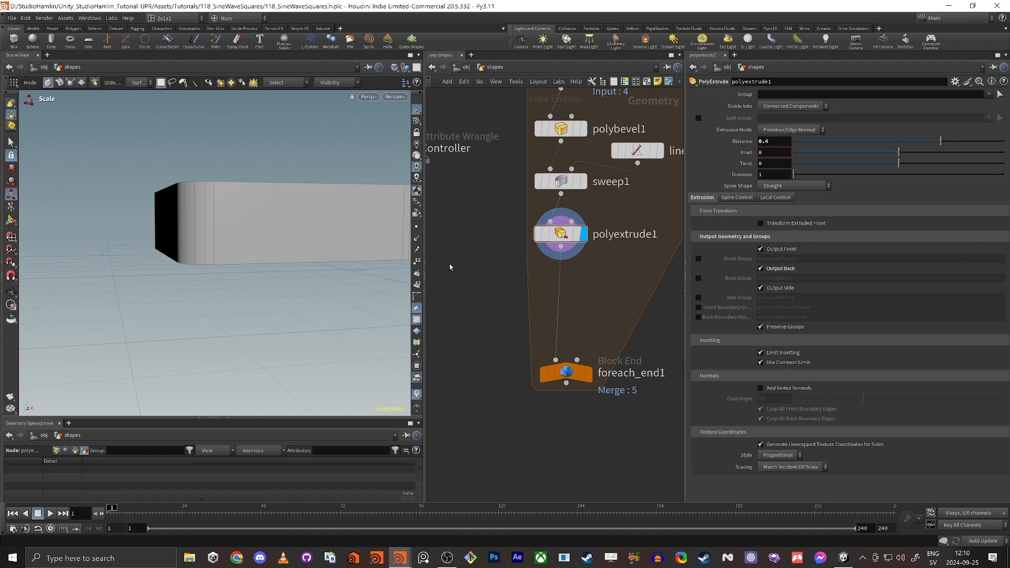
{"action": "left_click_drag", "start_coordinate": [235, 178], "coordinate": [260, 229], "text": "alt"}
{"action": "middle_click_drag", "start_coordinate": [207, 178], "coordinate": [251, 251], "text": "alt"}
{"action": "left_click_drag", "start_coordinate": [250, 251], "coordinate": [229, 255], "text": "alt"}
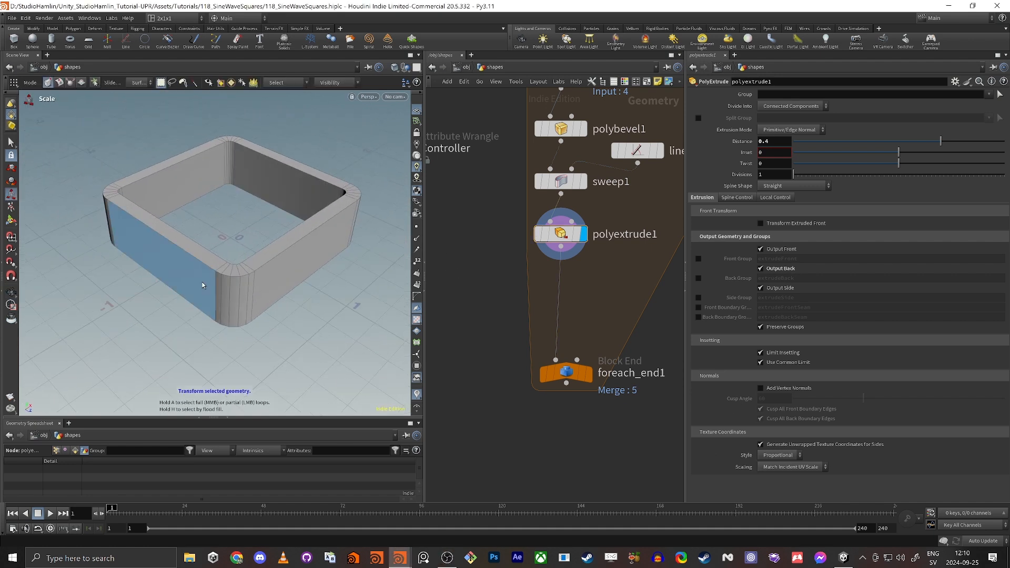
Display foreach_end1 to show five nested extruded rings, and move it lower.
{"action": "left_click", "coordinate": [588, 374]}
{"action": "left_click", "coordinate": [562, 376]}
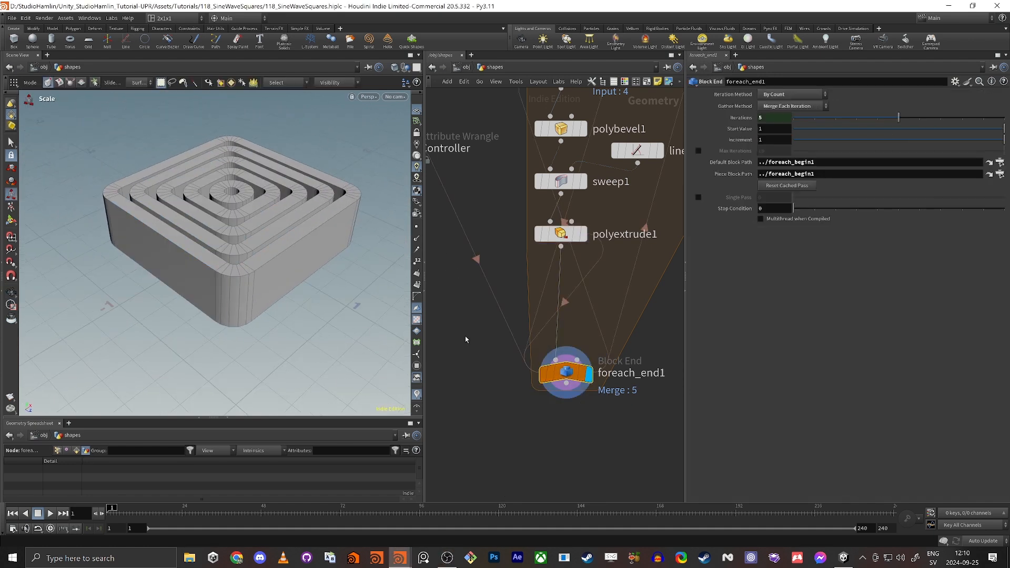
{"action": "left_click_drag", "start_coordinate": [246, 187], "coordinate": [219, 190], "text": "alt"}
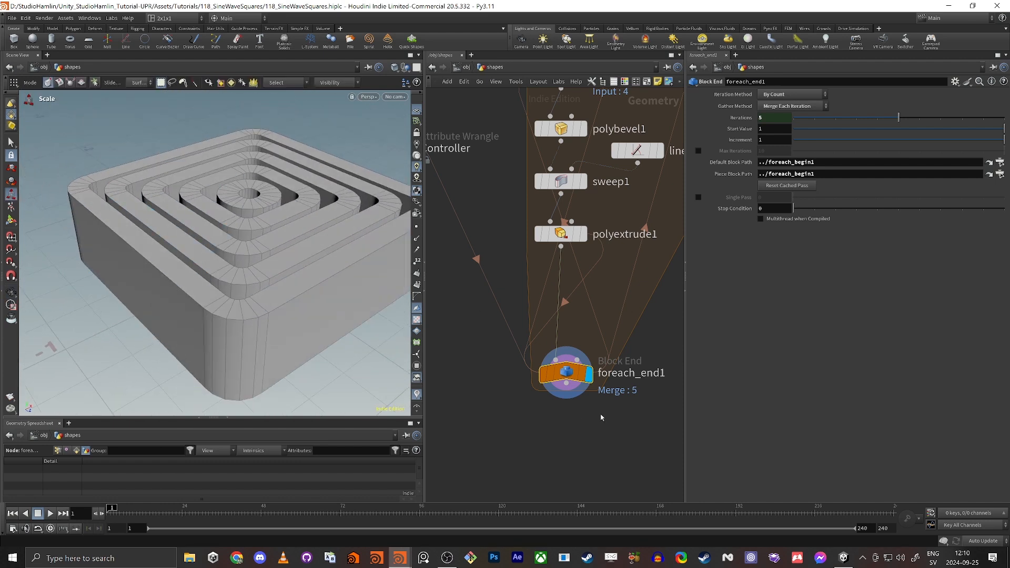
{"action": "left_click_drag", "start_coordinate": [566, 374], "coordinate": [570, 441]}
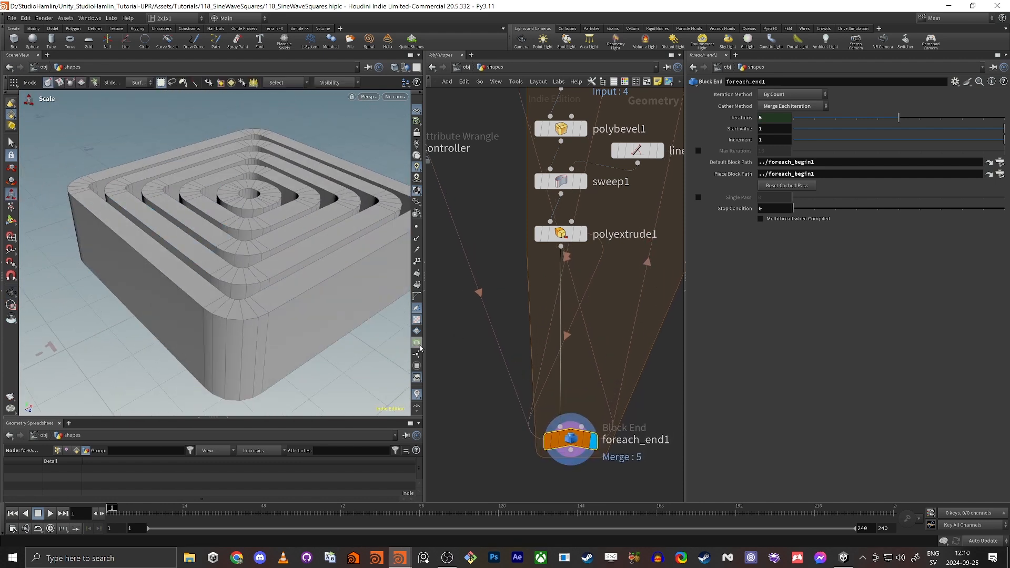
Widen the network pane and set View > Dependency Links to Hide.
{"action": "left_click_drag", "start_coordinate": [420, 348], "coordinate": [275, 331]}
{"action": "scroll", "coordinate": [383, 315], "scroll_direction": "down", "scroll_amount": 5}
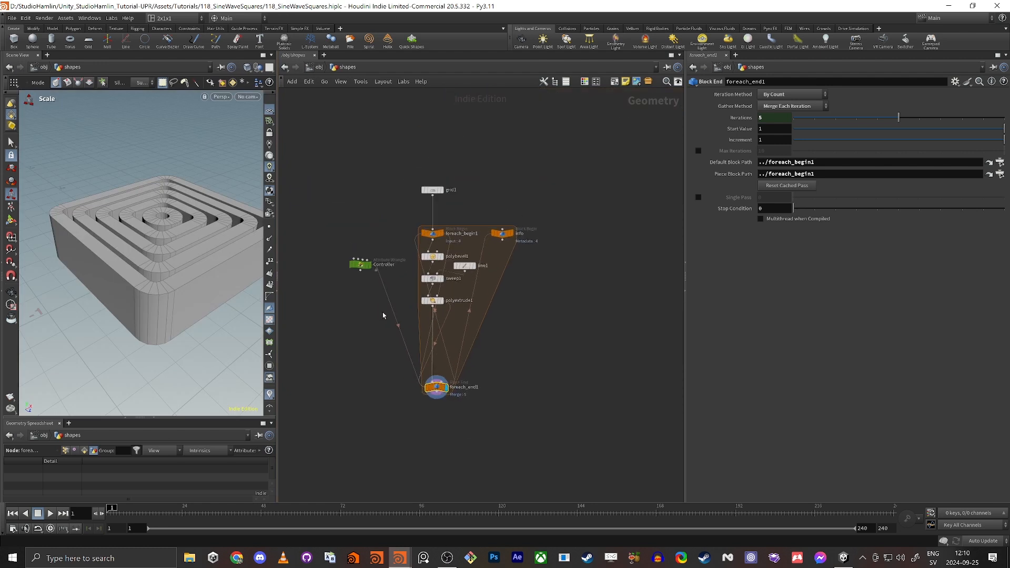
{"action": "scroll", "coordinate": [383, 315], "scroll_direction": "up", "scroll_amount": 5}
{"action": "left_click", "coordinate": [342, 82]}
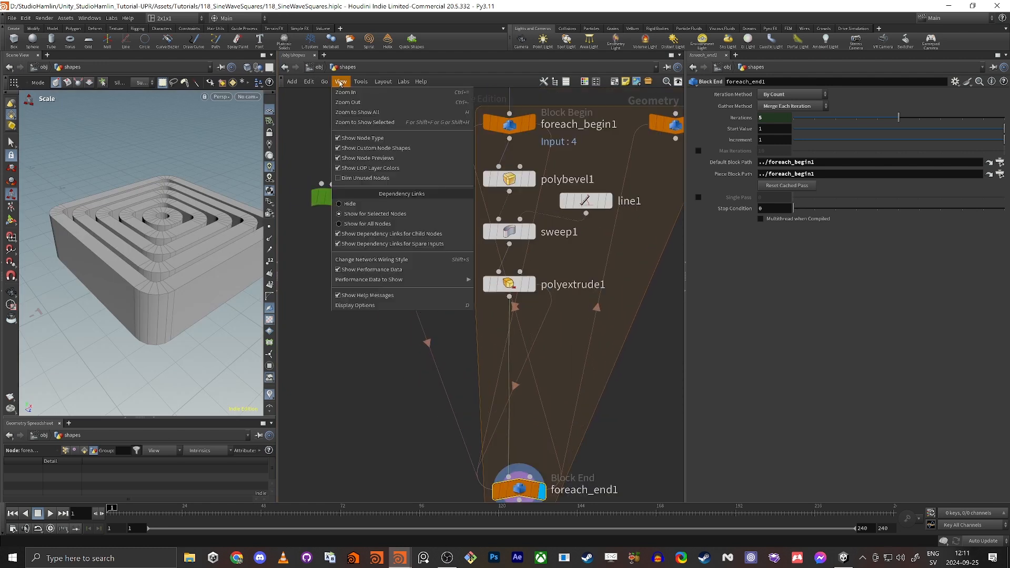
{"action": "left_click", "coordinate": [356, 206]}
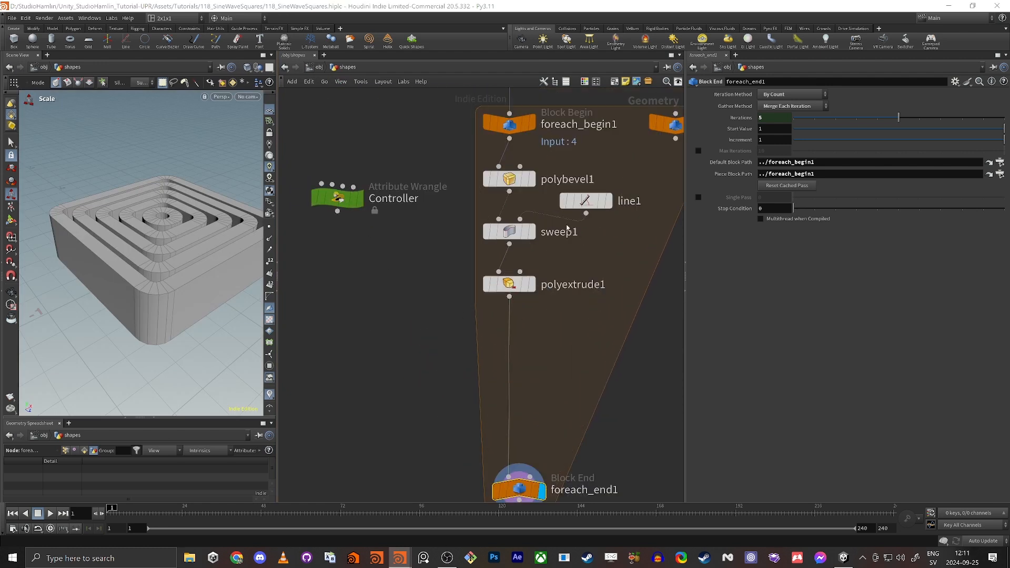
{"action": "middle_click_drag", "start_coordinate": [391, 412], "coordinate": [376, 311]}
Insert polybevel2 below polyextrude1 and set its Distance to 0.01.
{"action": "key", "text": "Tab"}
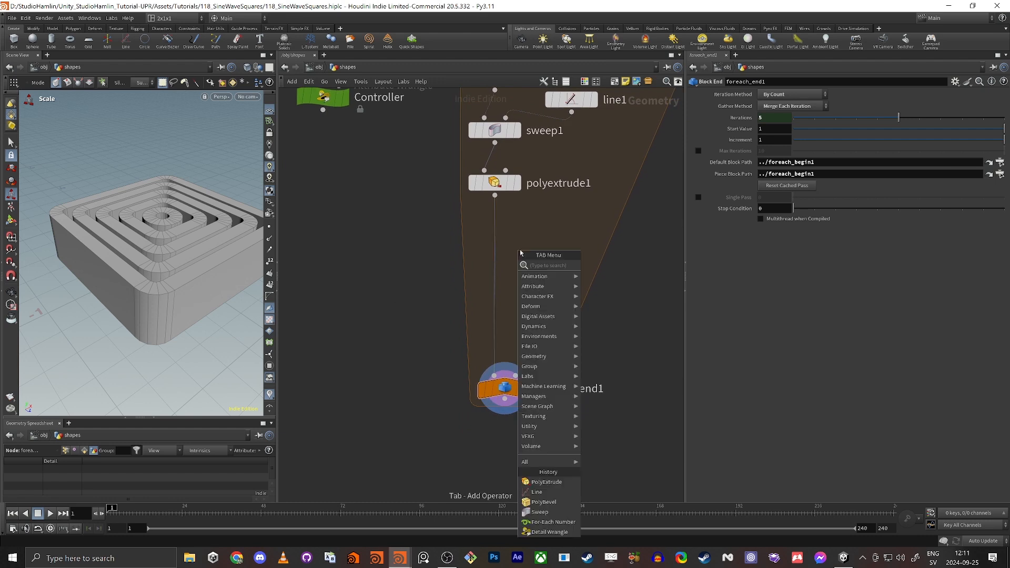
{"action": "type", "text": "p"}
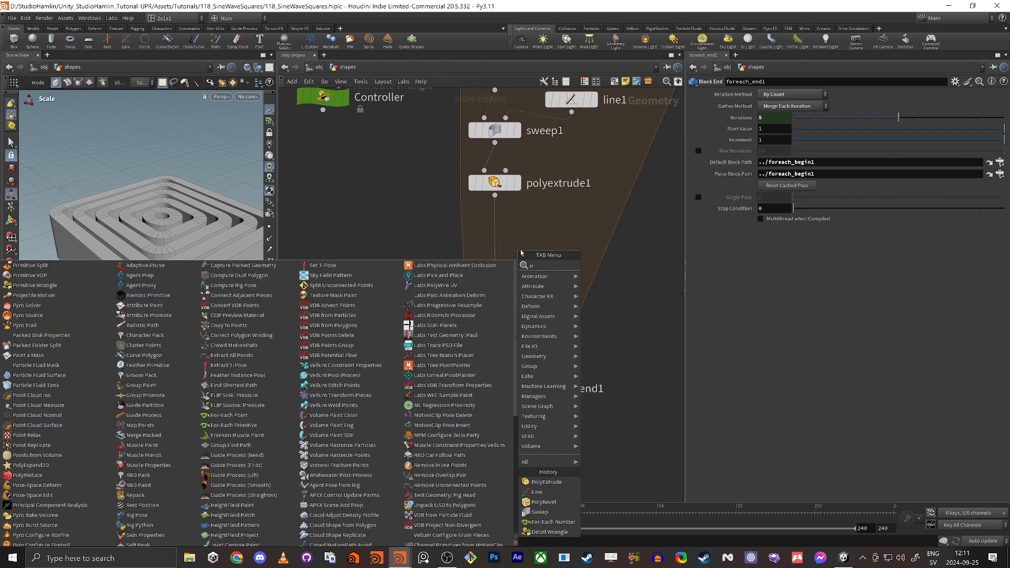
{"action": "type", "text": "olybev"}
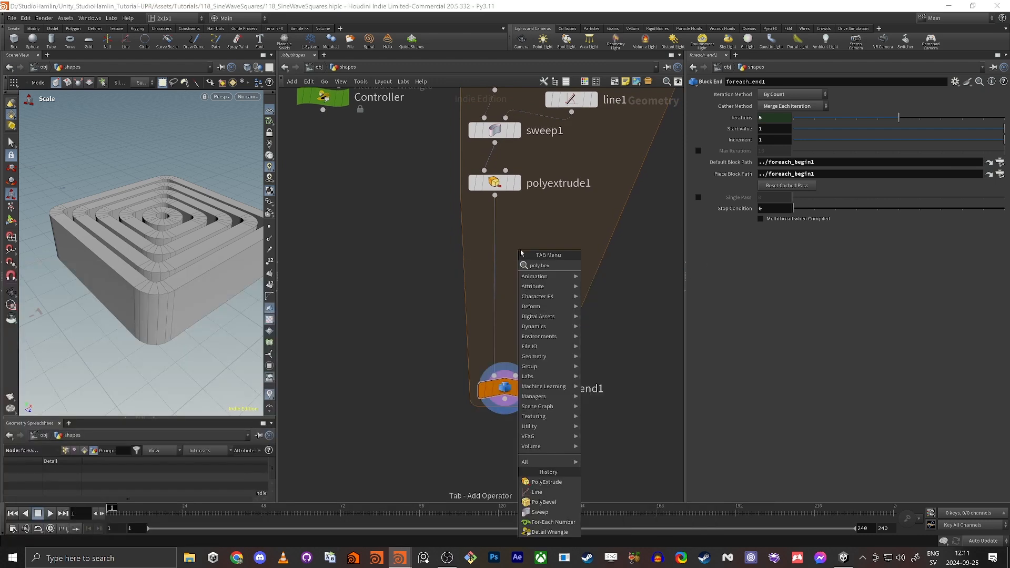
{"action": "key", "text": "Return"}
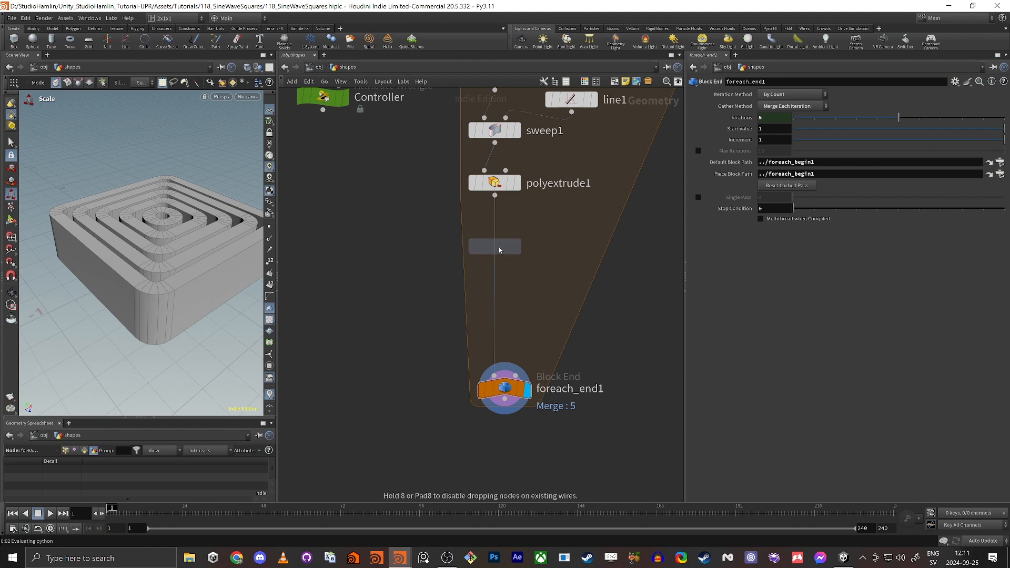
{"action": "left_click", "coordinate": [499, 248]}
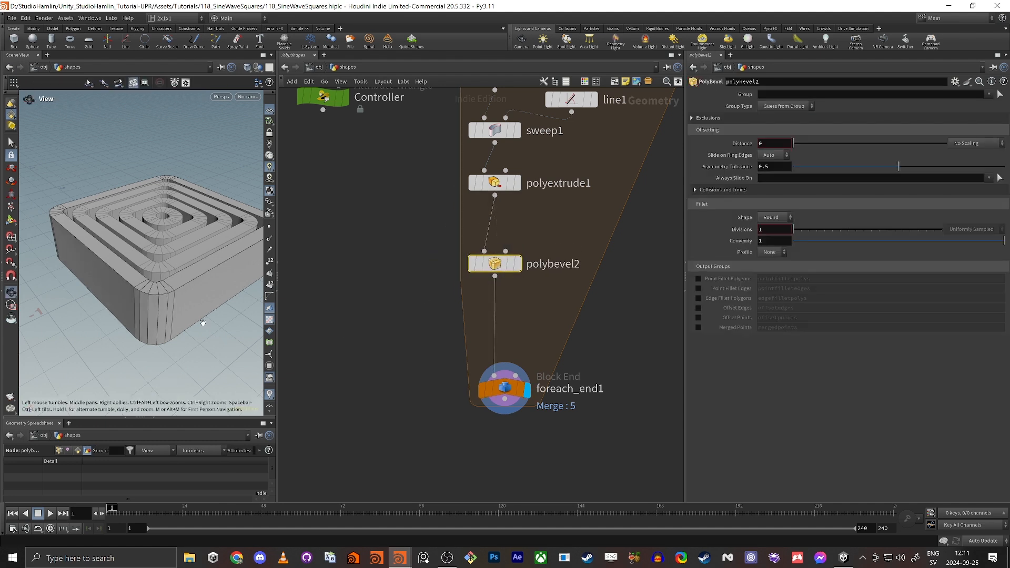
{"action": "scroll", "coordinate": [202, 323], "scroll_direction": "up", "scroll_amount": 5}
{"action": "key", "text": "e"}
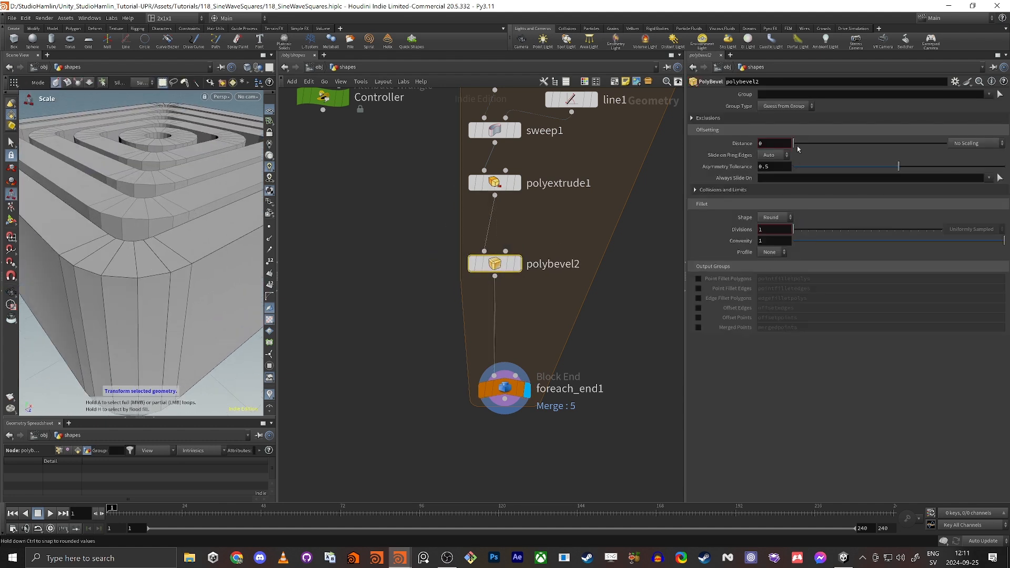
{"action": "left_click_drag", "start_coordinate": [793, 143], "coordinate": [808, 146]}
{"action": "left_click_drag", "start_coordinate": [798, 146], "coordinate": [799, 144]}
{"action": "left_click_drag", "start_coordinate": [202, 243], "coordinate": [120, 247], "text": "alt"}
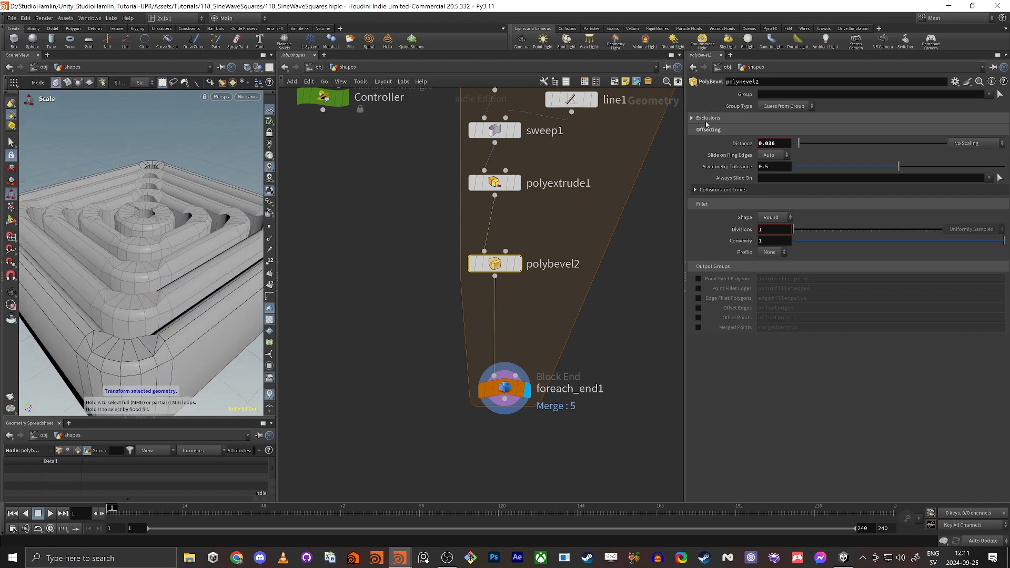
Enable Ignore Flat Edges with Maximum Normal Angle 50.5 and set Divisions to 3.
{"action": "left_click", "coordinate": [692, 118]}
{"action": "left_click", "coordinate": [760, 131]}
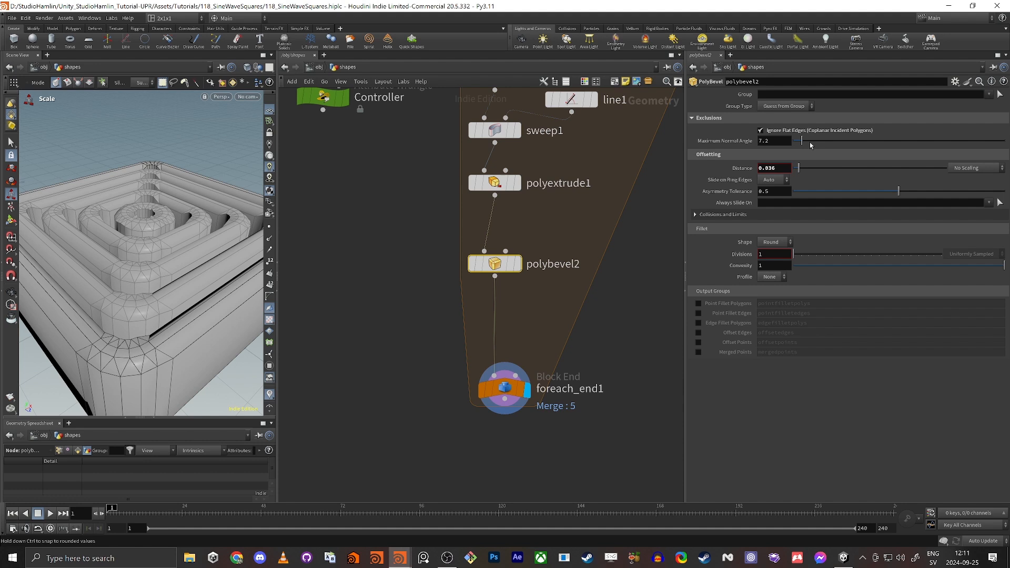
{"action": "left_click_drag", "start_coordinate": [810, 145], "coordinate": [795, 180]}
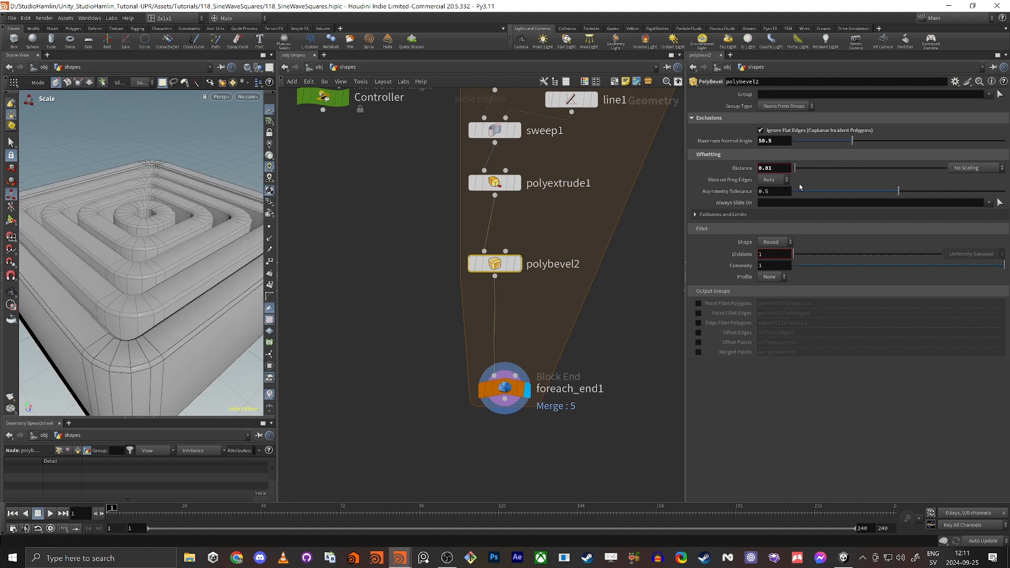
{"action": "left_click_drag", "start_coordinate": [794, 254], "coordinate": [812, 254]}
{"action": "key", "text": "alt"}
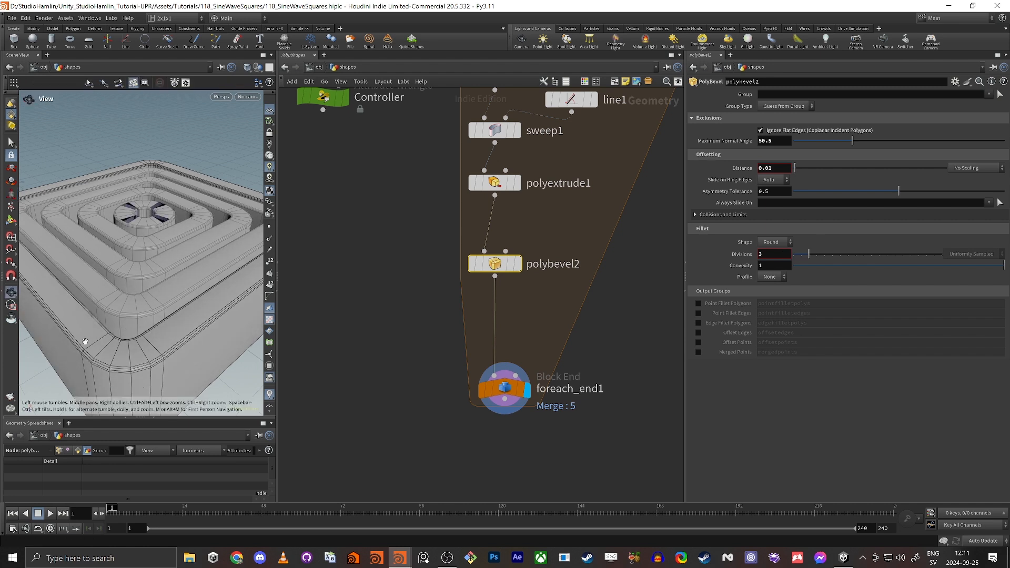
{"action": "left_click_drag", "start_coordinate": [137, 310], "coordinate": [109, 217], "text": "alt"}
{"action": "scroll", "coordinate": [113, 245], "scroll_direction": "up", "scroll_amount": 5}
{"action": "scroll", "coordinate": [144, 251], "scroll_direction": "up", "scroll_amount": 4}
Compare the rings with polybevel2 bypassed and re-enabled, checking the extrude and loop outputs.
{"action": "left_click", "coordinate": [517, 183]}
{"action": "left_click", "coordinate": [497, 184]}
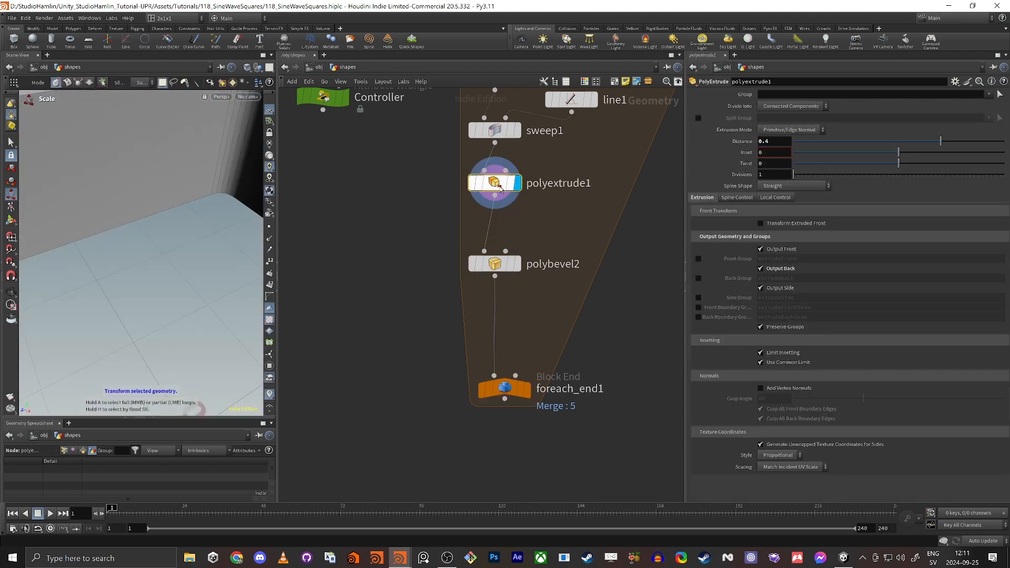
{"action": "left_click", "coordinate": [526, 390]}
{"action": "left_click", "coordinate": [504, 389]}
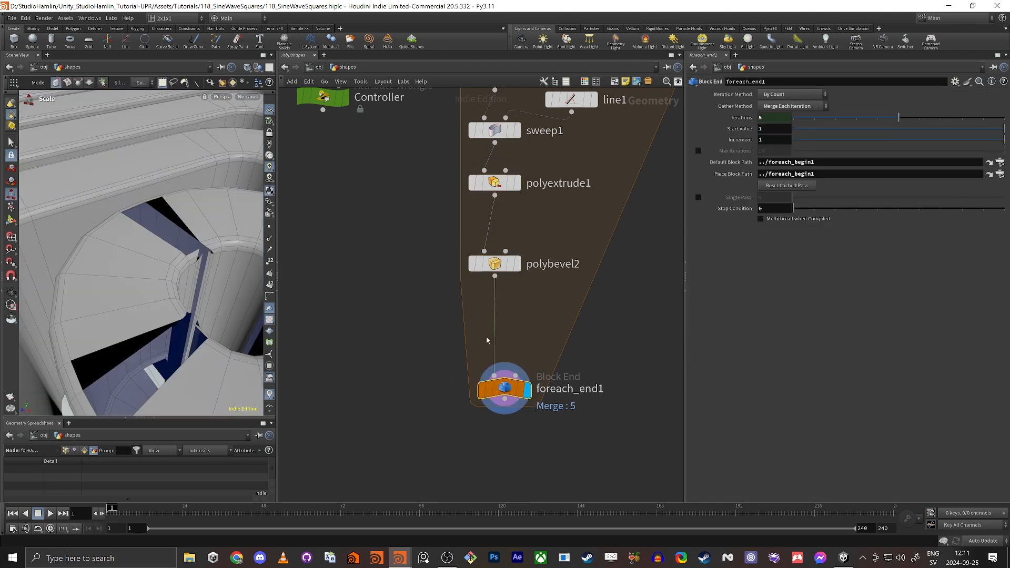
{"action": "left_click", "coordinate": [471, 268]}
{"action": "left_click_drag", "start_coordinate": [200, 268], "coordinate": [192, 254], "text": "alt"}
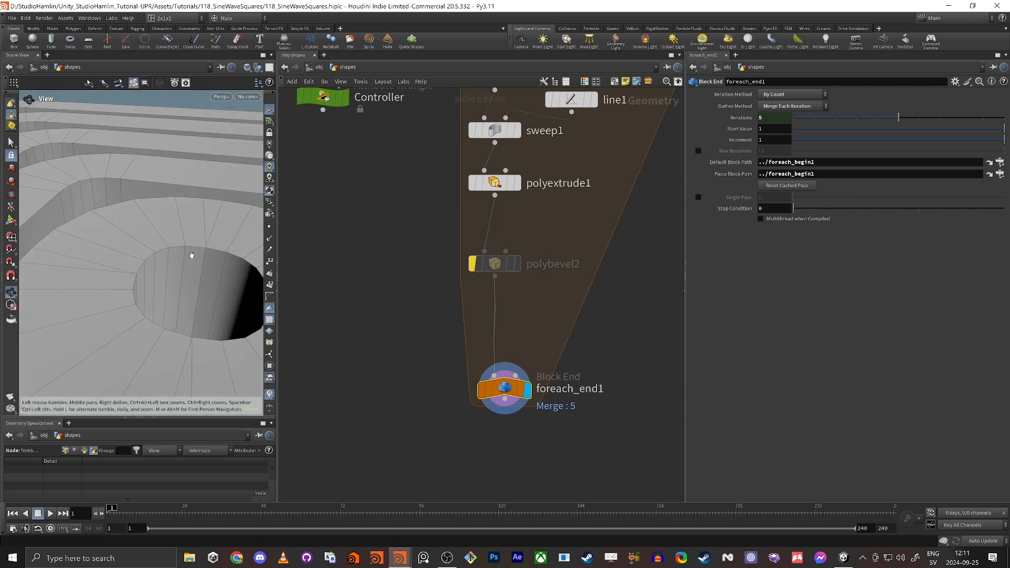
{"action": "scroll", "coordinate": [197, 250], "scroll_direction": "up", "scroll_amount": 4}
{"action": "scroll", "coordinate": [198, 249], "scroll_direction": "up", "scroll_amount": 6}
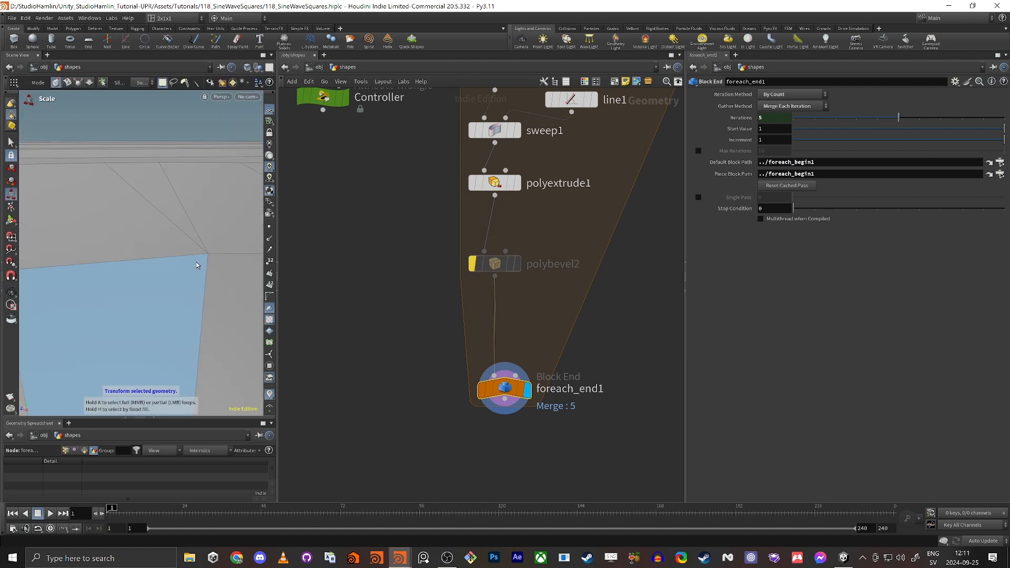
{"action": "scroll", "coordinate": [129, 275], "scroll_direction": "down", "scroll_amount": 8}
{"action": "left_click_drag", "start_coordinate": [135, 279], "coordinate": [111, 314], "text": "alt"}
{"action": "scroll", "coordinate": [111, 313], "scroll_direction": "down", "scroll_amount": 2}
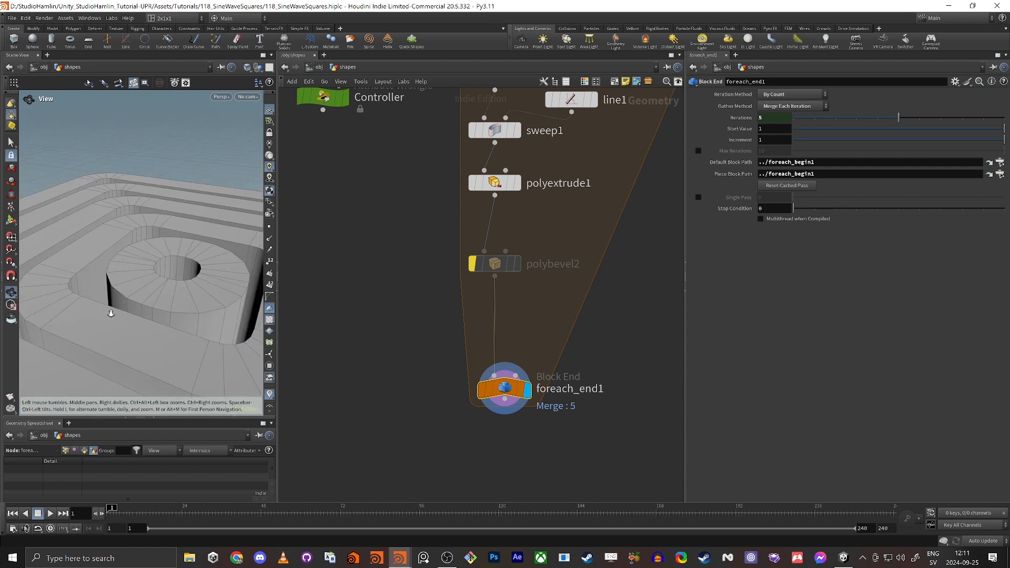
{"action": "left_click", "coordinate": [472, 265]}
Move polybevel2 down and add a Group node to fill the gap.
{"action": "left_click_drag", "start_coordinate": [495, 264], "coordinate": [495, 303]}
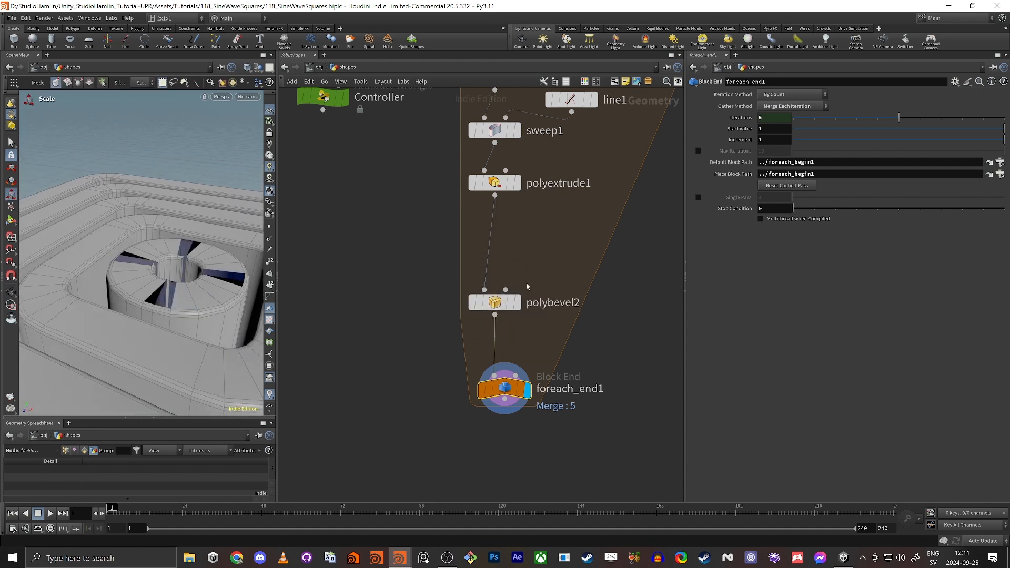
{"action": "key", "text": "Tab"}
{"action": "type", "text": "gro"}
{"action": "key", "text": "Return"}
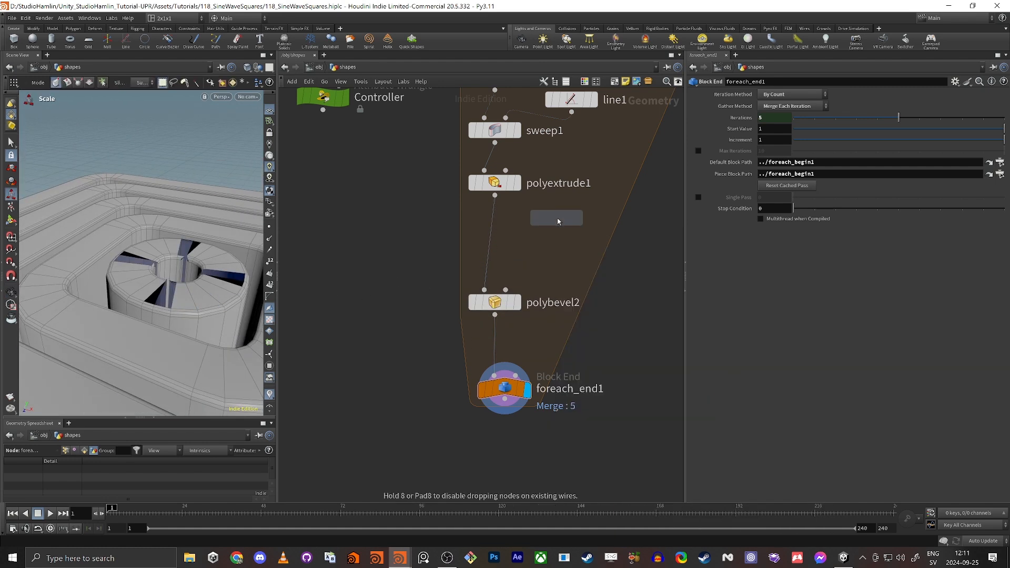
Insert group1 between polyextrude1 and polybevel2 as an Edges group named edgeGR.
{"action": "left_click", "coordinate": [494, 236]}
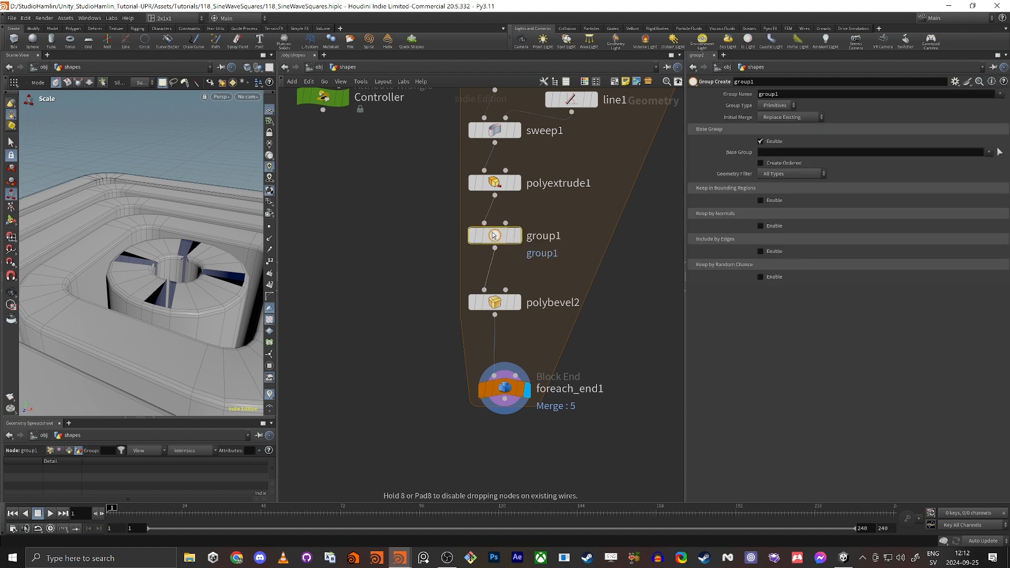
{"action": "left_click", "coordinate": [778, 108]}
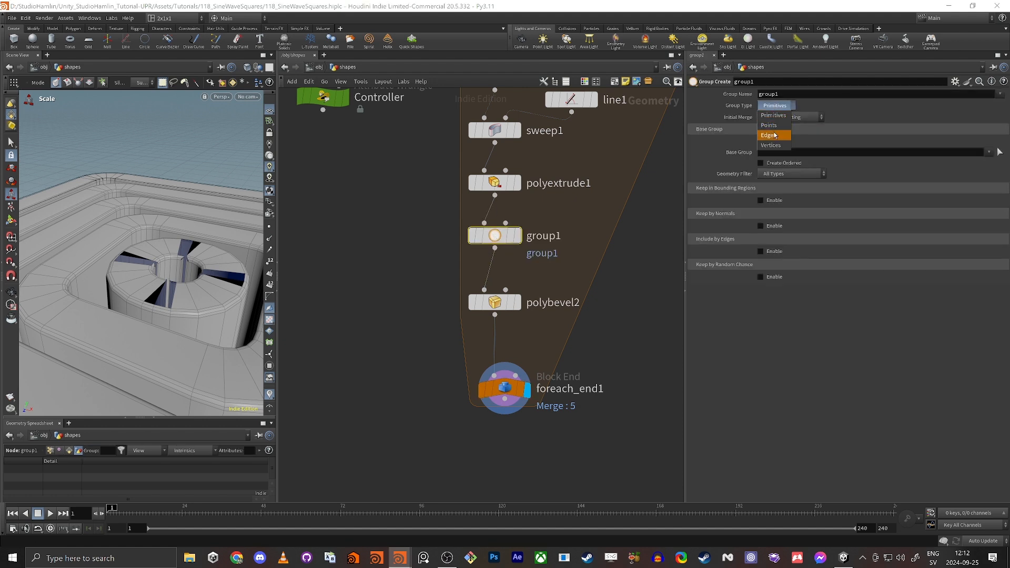
{"action": "left_click", "coordinate": [772, 135]}
{"action": "left_click_drag", "start_coordinate": [856, 95], "coordinate": [474, 135]}
{"action": "type", "text": "e"}
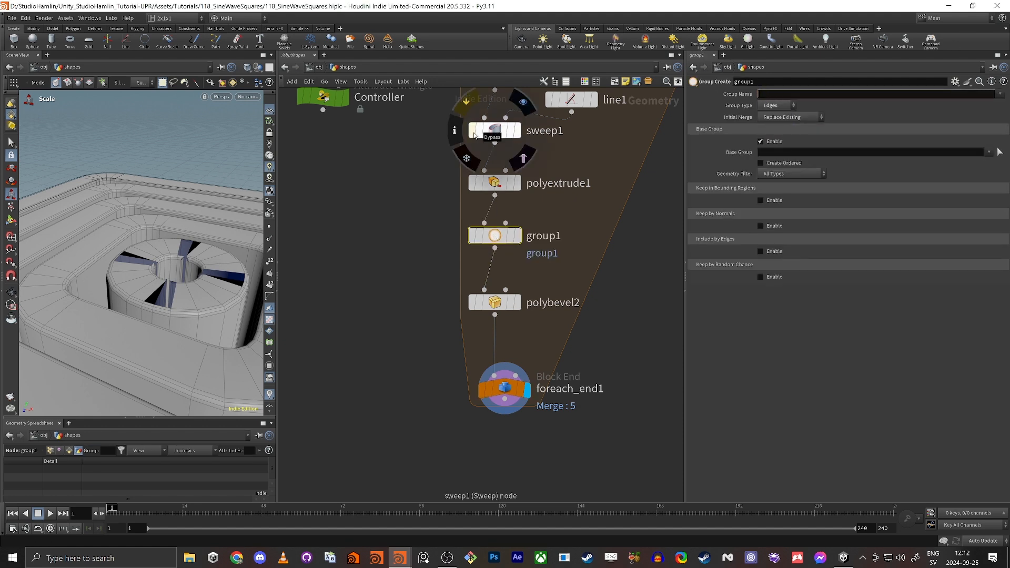
{"action": "type", "text": "dgeGr"}
{"action": "key", "text": "BackSpace"}
{"action": "type", "text": "R"}
{"action": "key", "text": "Return"}
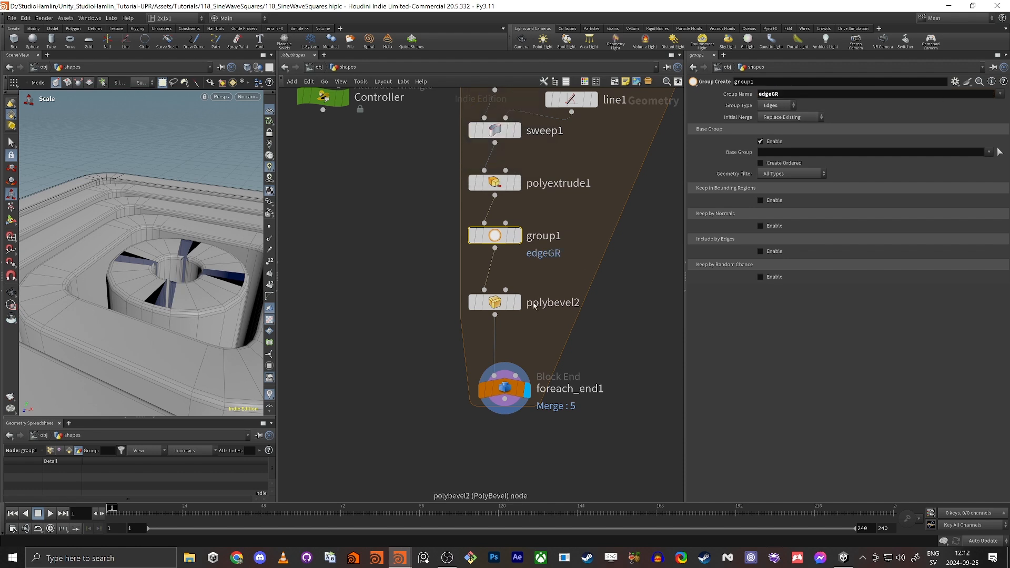
Turn off Base Group, enable Include by Edges, and view group1's output at the wall corner.
{"action": "left_click", "coordinate": [761, 141]}
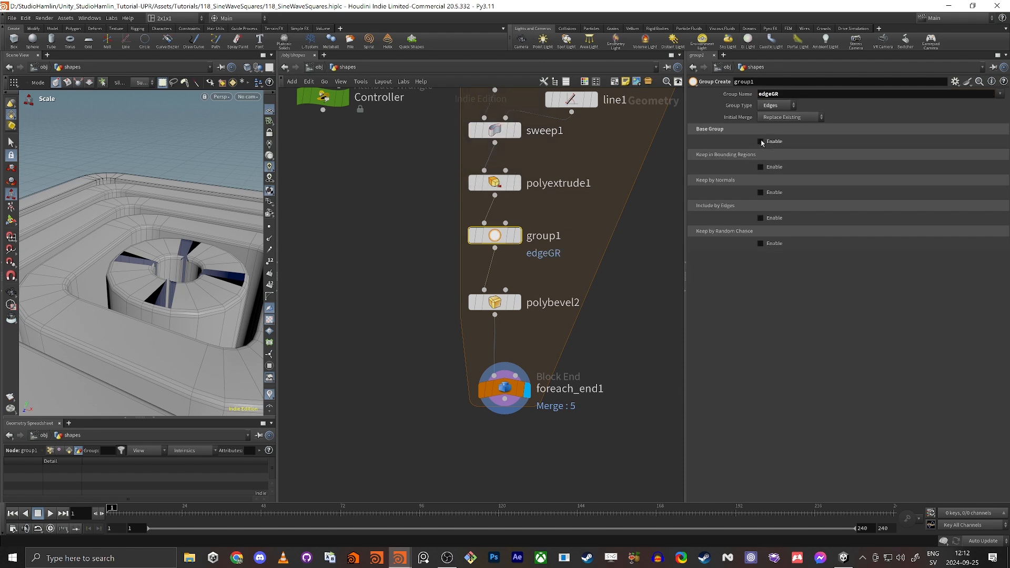
{"action": "left_click", "coordinate": [760, 219]}
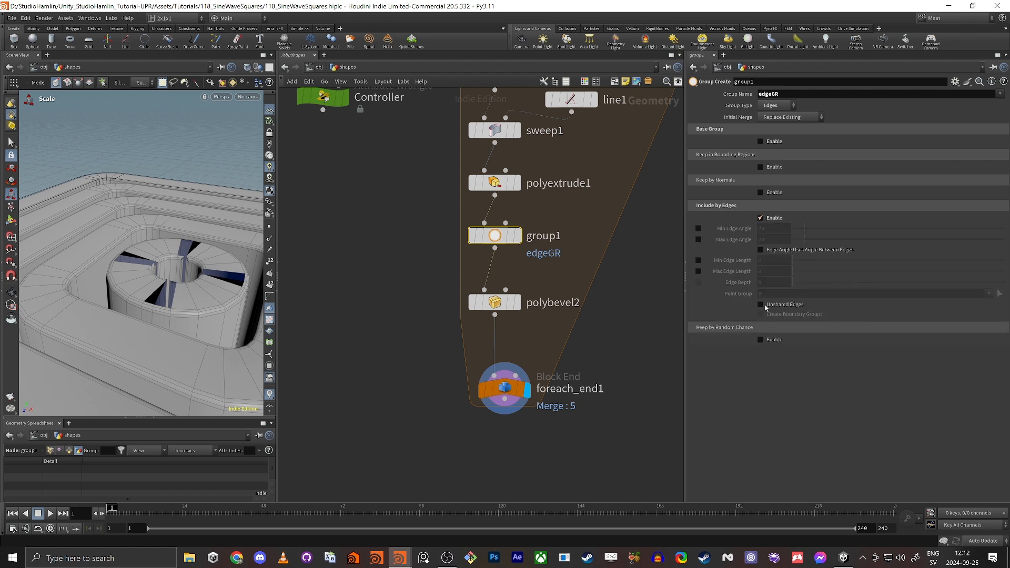
{"action": "left_click", "coordinate": [517, 237]}
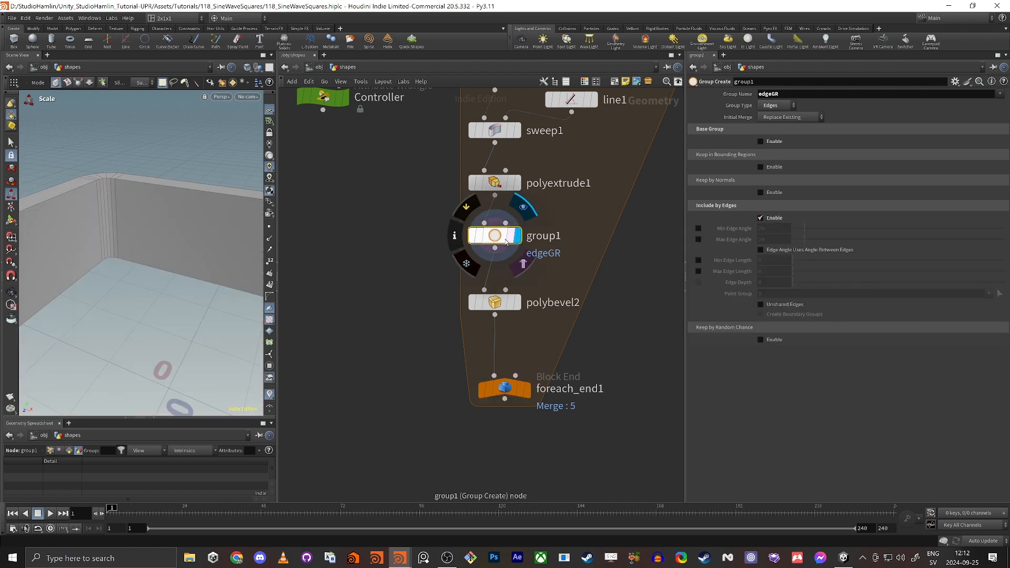
{"action": "middle_click_drag", "start_coordinate": [113, 220], "coordinate": [138, 262]}
{"action": "mouse_move", "coordinate": [138, 262]}
{"action": "right_mouse_down"}
{"action": "mouse_move", "coordinate": [210, 225]}
{"action": "mouse_move", "coordinate": [232, 232]}
{"action": "mouse_move", "coordinate": [128, 278]}
{"action": "right_mouse_up"}
{"action": "left_click_drag", "start_coordinate": [129, 277], "coordinate": [147, 218]}
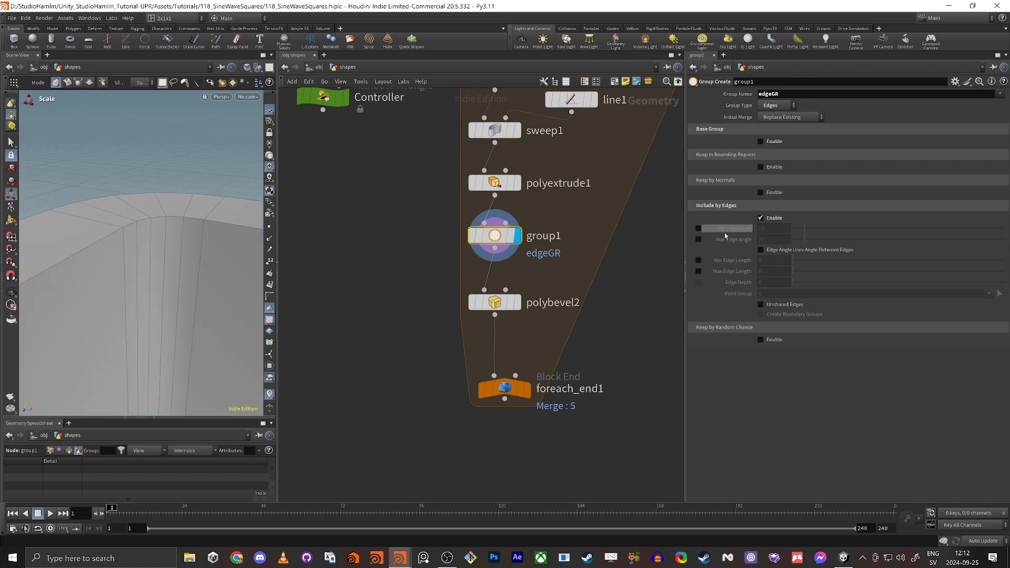
Enable the min and max edge angle limits, set the minimum to about 72.1, and compare.
{"action": "left_click", "coordinate": [699, 228]}
{"action": "left_click", "coordinate": [699, 239]}
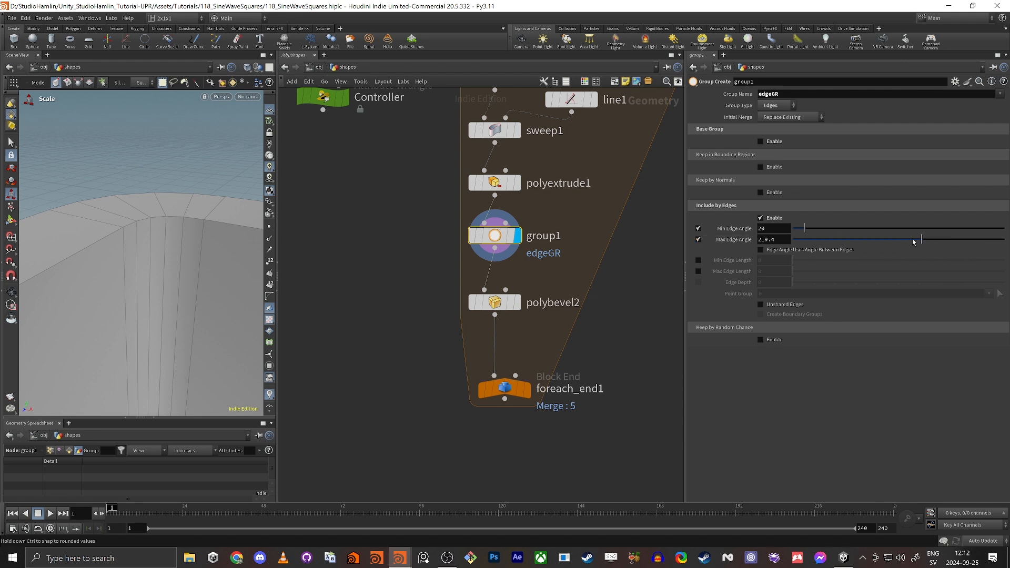
{"action": "left_click_drag", "start_coordinate": [849, 231], "coordinate": [838, 229]}
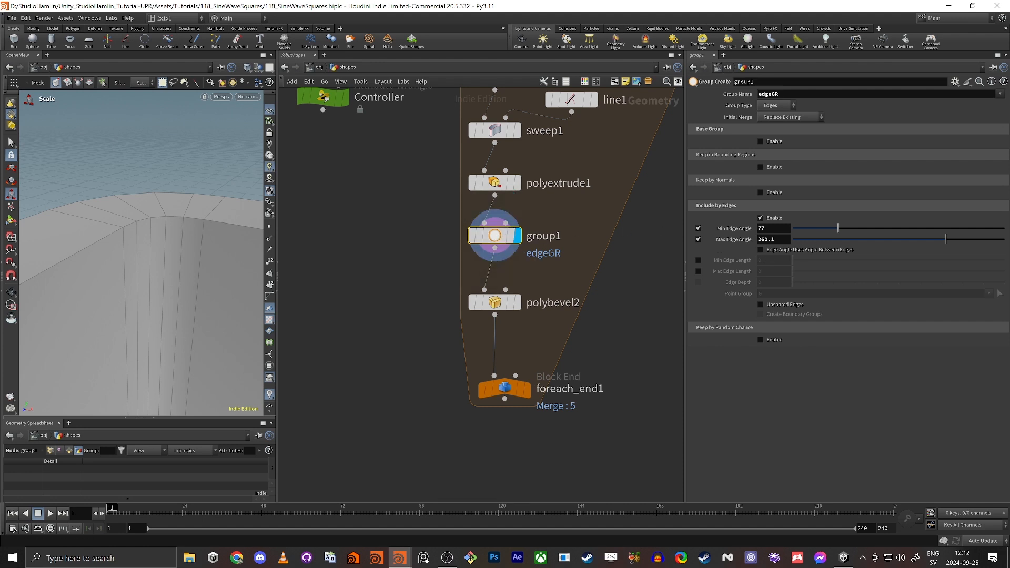
{"action": "left_click", "coordinate": [371, 242]}
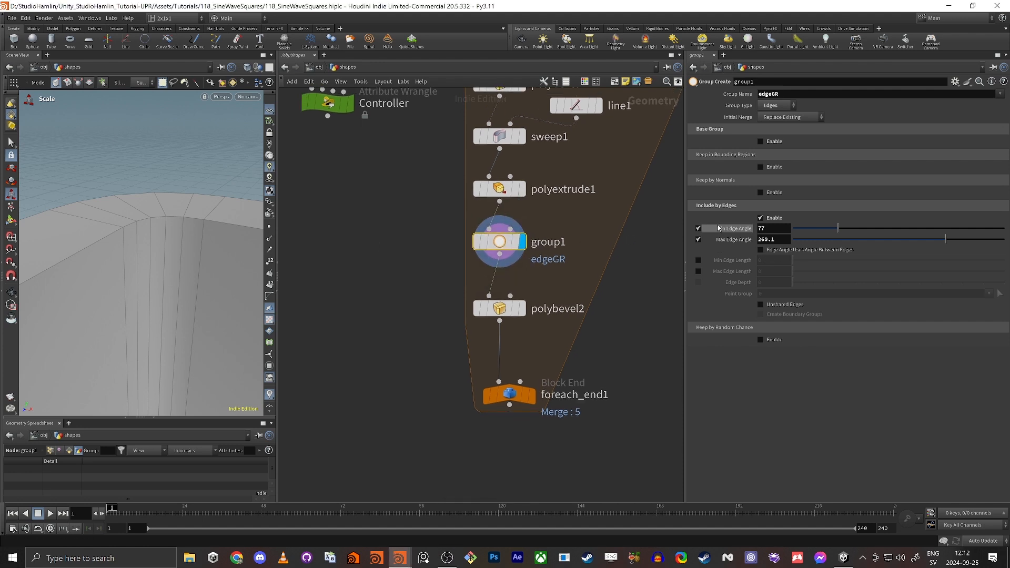
{"action": "left_click_drag", "start_coordinate": [837, 235], "coordinate": [838, 235]}
{"action": "left_click", "coordinate": [523, 195]}
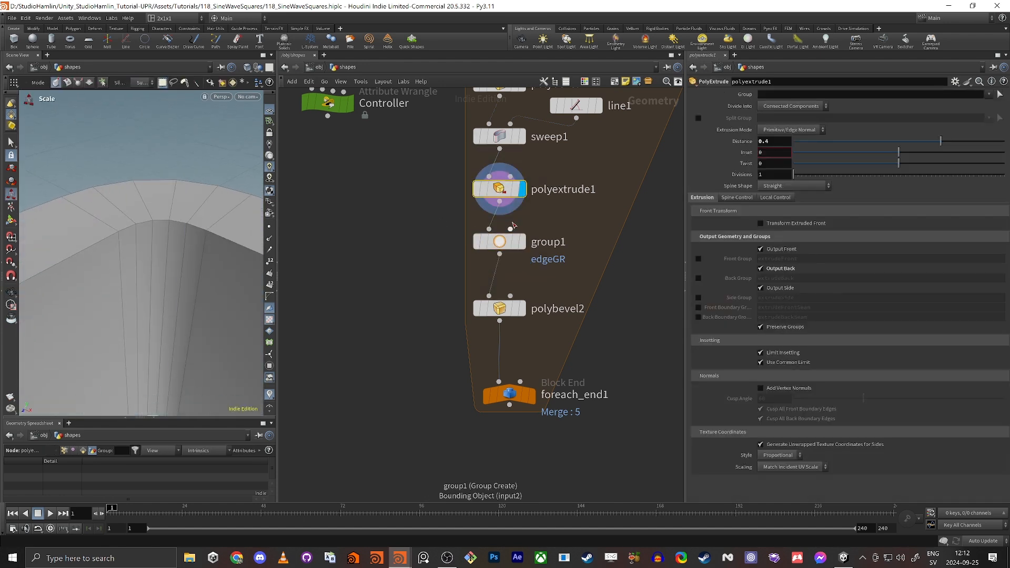
{"action": "left_click", "coordinate": [522, 244]}
{"action": "left_click", "coordinate": [493, 249]}
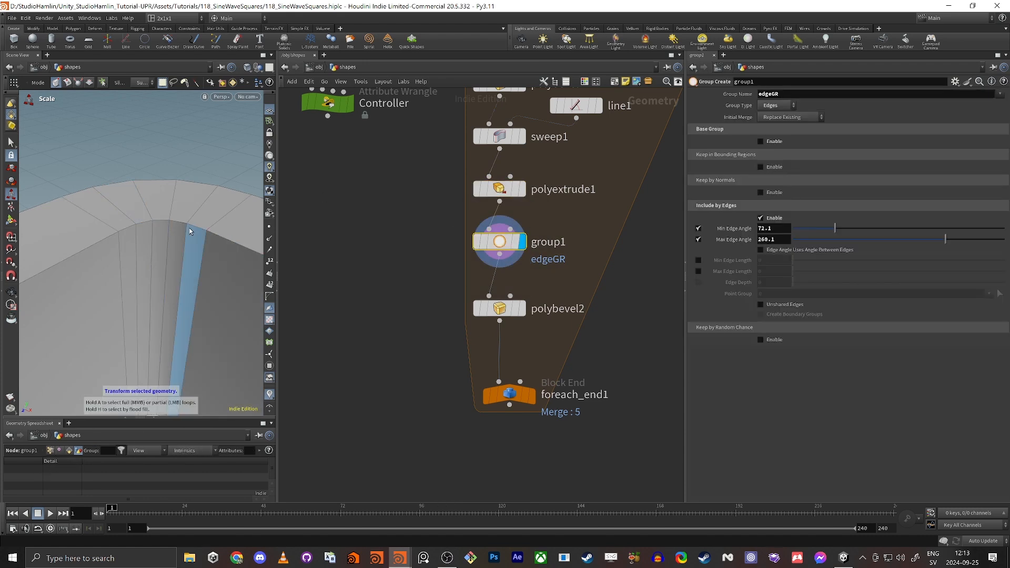
Restrict polybevel2 to the edgeGR group.
{"action": "left_click", "coordinate": [522, 309]}
{"action": "left_click", "coordinate": [500, 309]}
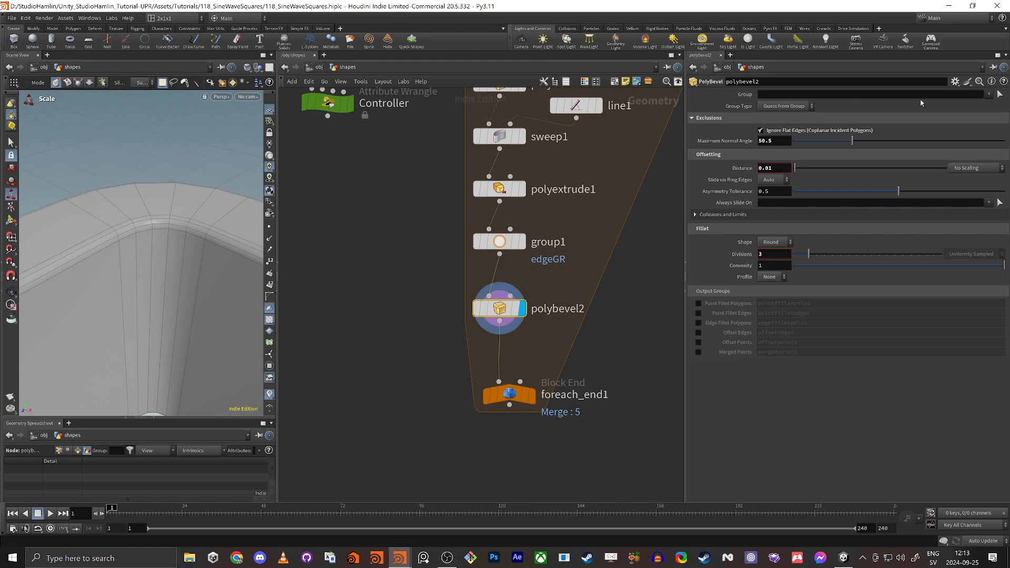
{"action": "left_click", "coordinate": [988, 95]}
{"action": "left_click", "coordinate": [979, 105]}
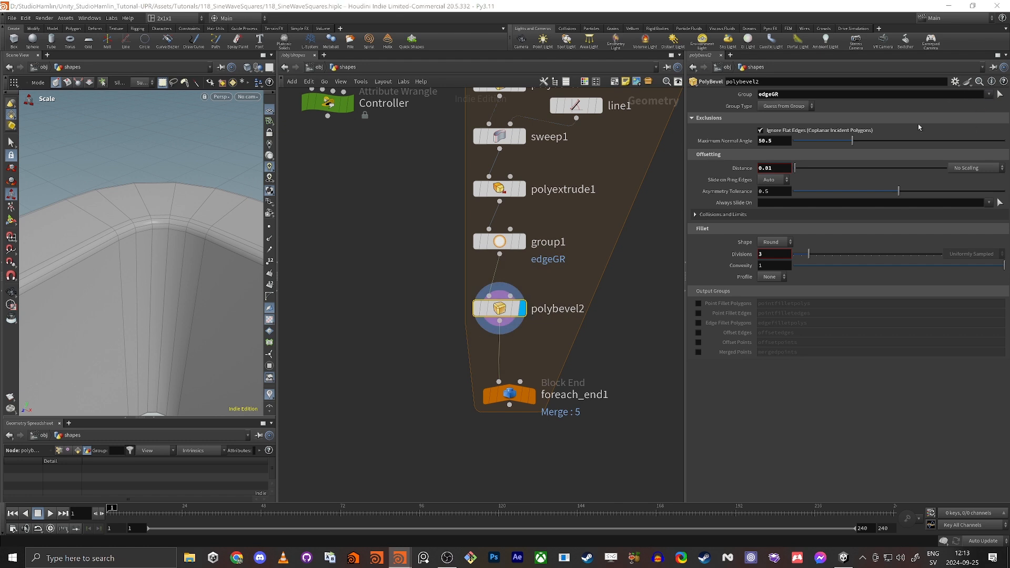
Inspect the bevelled merged rings from the foreach_end1 output.
{"action": "left_click", "coordinate": [532, 396]}
{"action": "left_click", "coordinate": [518, 398]}
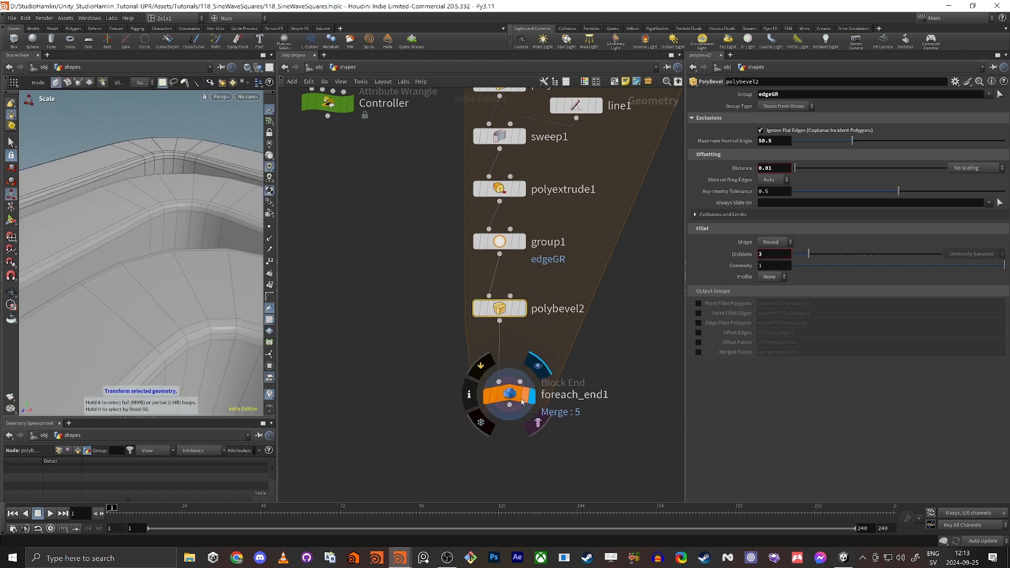
{"action": "left_click_drag", "start_coordinate": [138, 295], "coordinate": [161, 229], "text": "alt"}
{"action": "middle_click_drag", "start_coordinate": [161, 228], "coordinate": [158, 182], "text": "alt"}
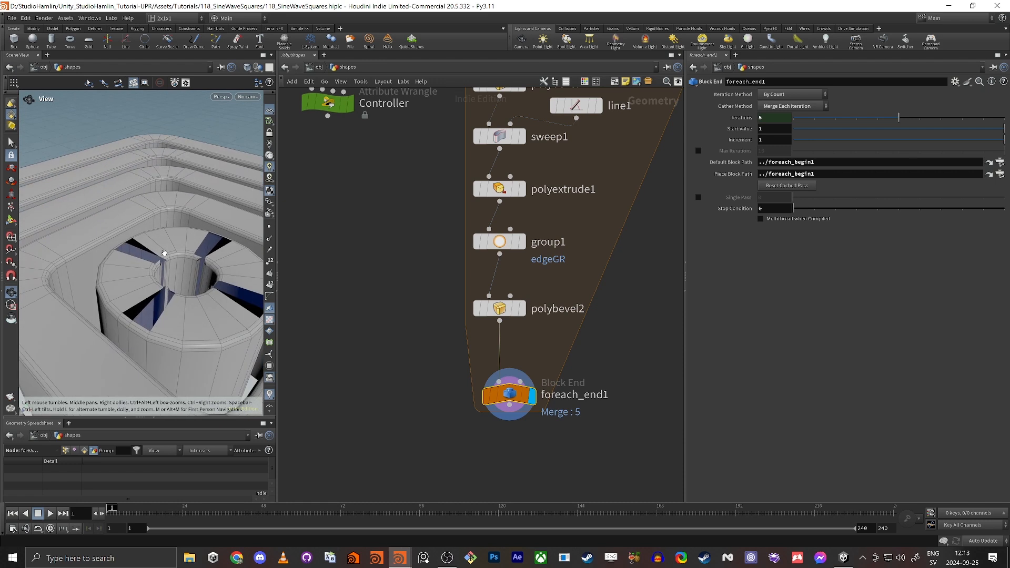
Toggle group1's edge-angle options, leaving the minimum edge angle limit off.
{"action": "left_click", "coordinate": [521, 244]}
{"action": "left_click", "coordinate": [492, 243]}
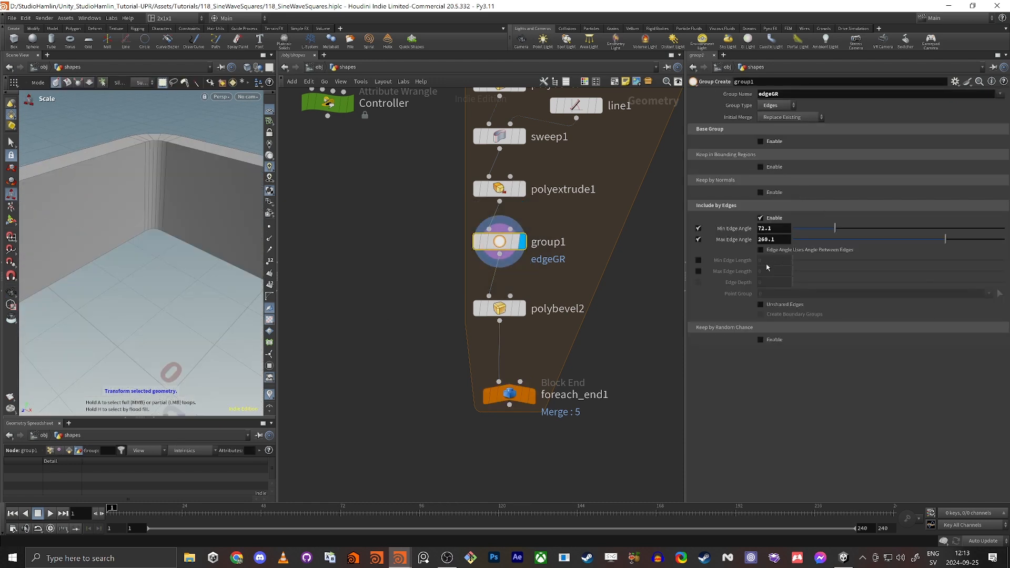
{"action": "left_click", "coordinate": [760, 219]}
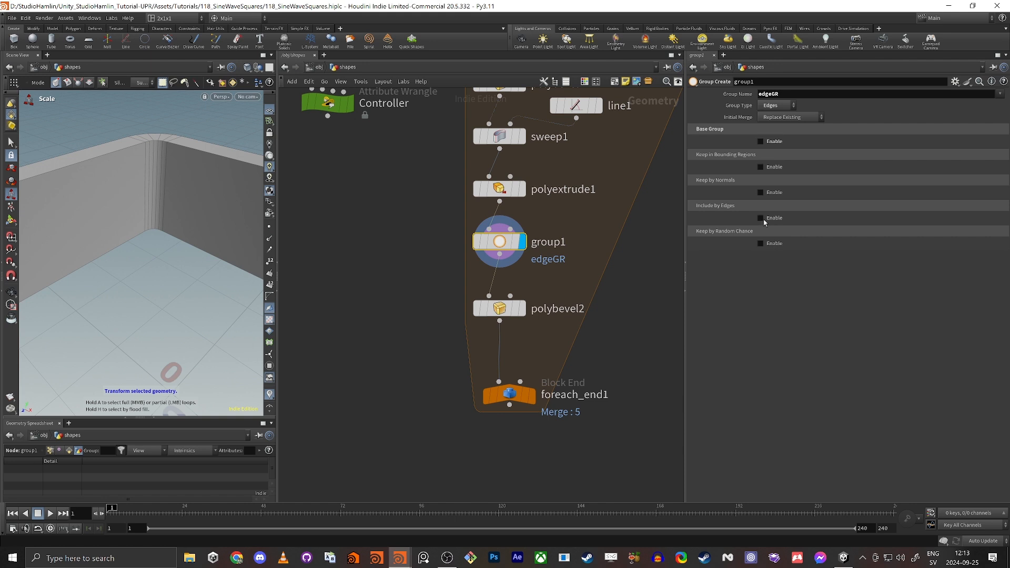
{"action": "left_click", "coordinate": [761, 218]}
{"action": "left_click", "coordinate": [697, 229]}
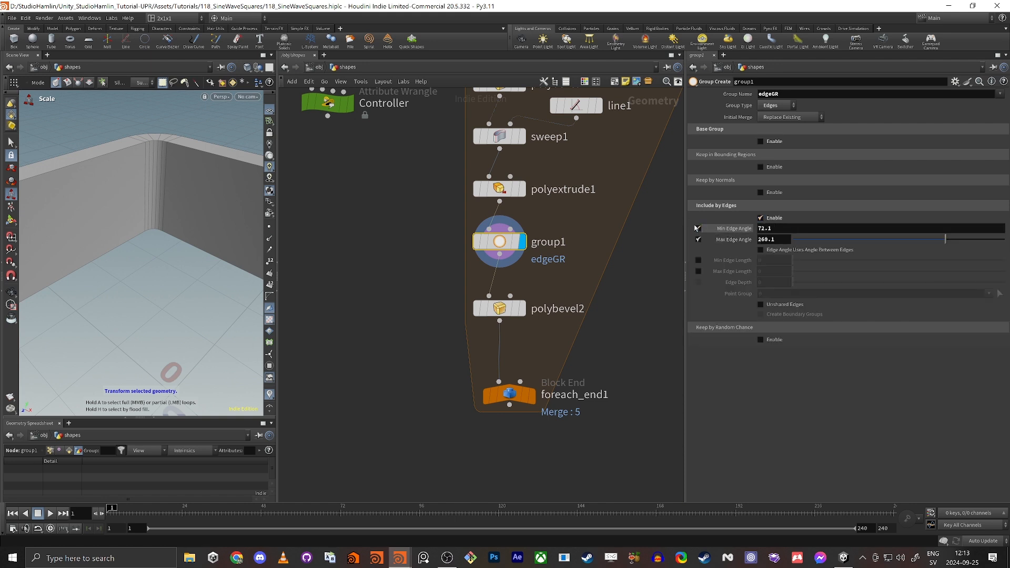
{"action": "left_click", "coordinate": [698, 229]}
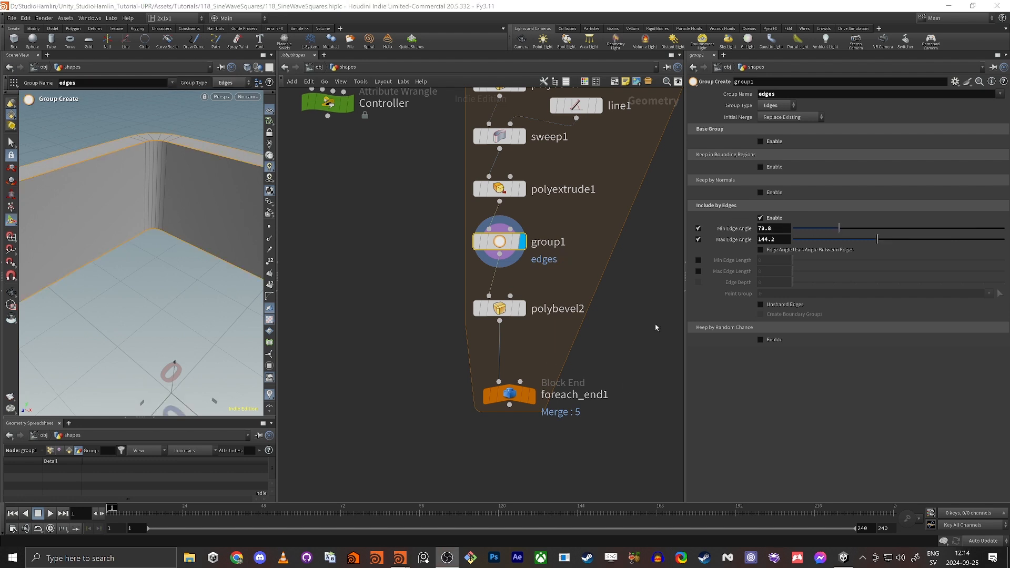
Replace group1 with a new Group node wired between polyextrude1 and polybevel2.
{"action": "key", "text": "Delete"}
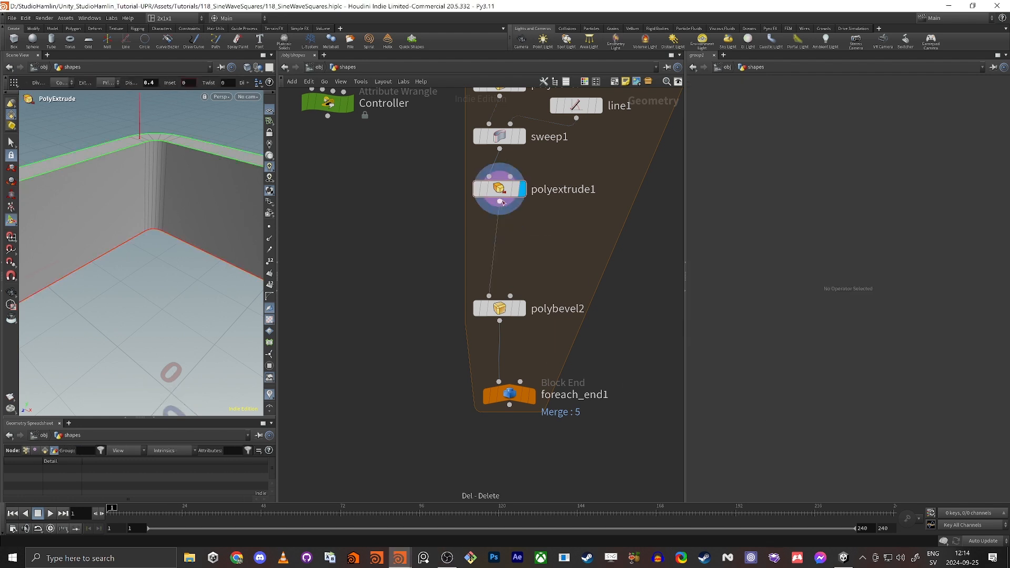
{"action": "key", "text": "Tab"}
{"action": "type", "text": "group"}
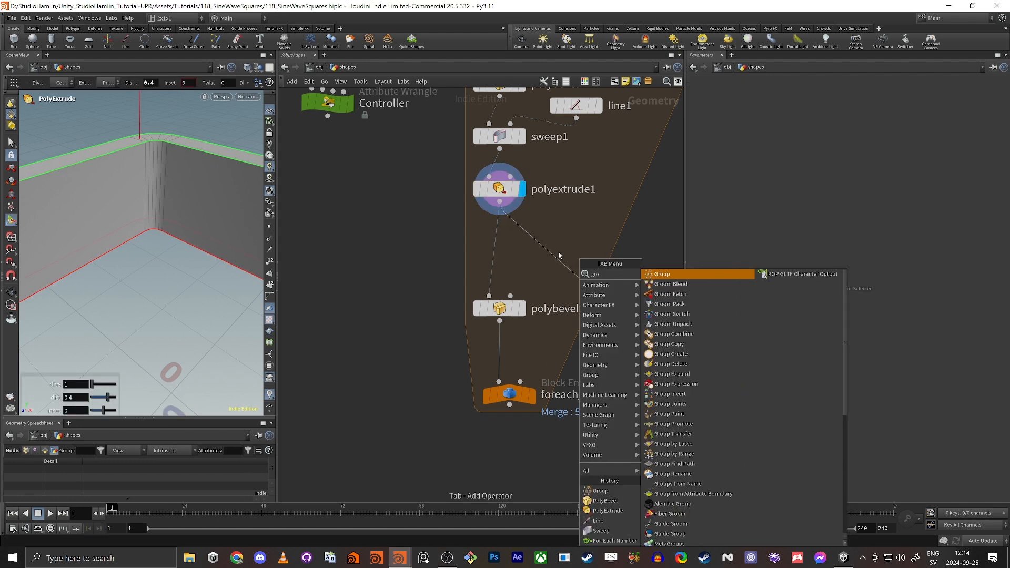
{"action": "key", "text": "Return"}
{"action": "left_click", "coordinate": [577, 283]}
{"action": "left_click_drag", "start_coordinate": [577, 283], "coordinate": [511, 259]}
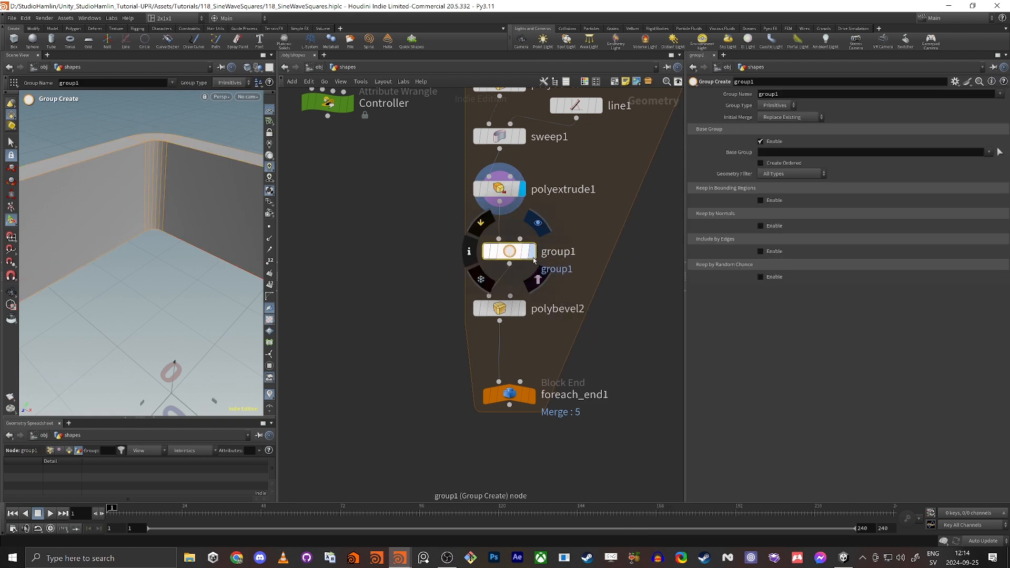
{"action": "left_click", "coordinate": [533, 253]}
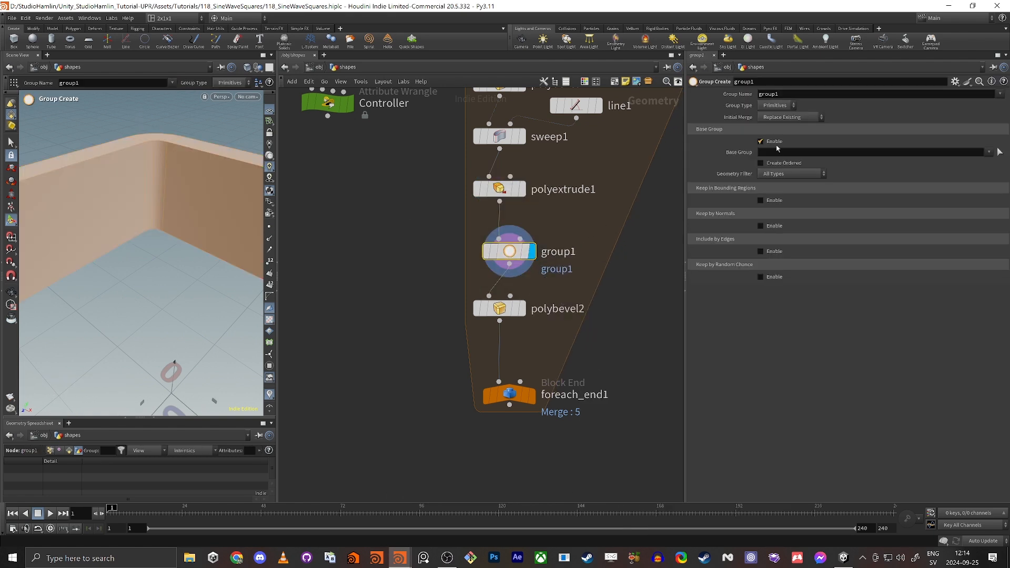
Set the new group's type to Edges and turn off Base Group.
{"action": "left_click", "coordinate": [775, 106]}
{"action": "left_click", "coordinate": [773, 139]}
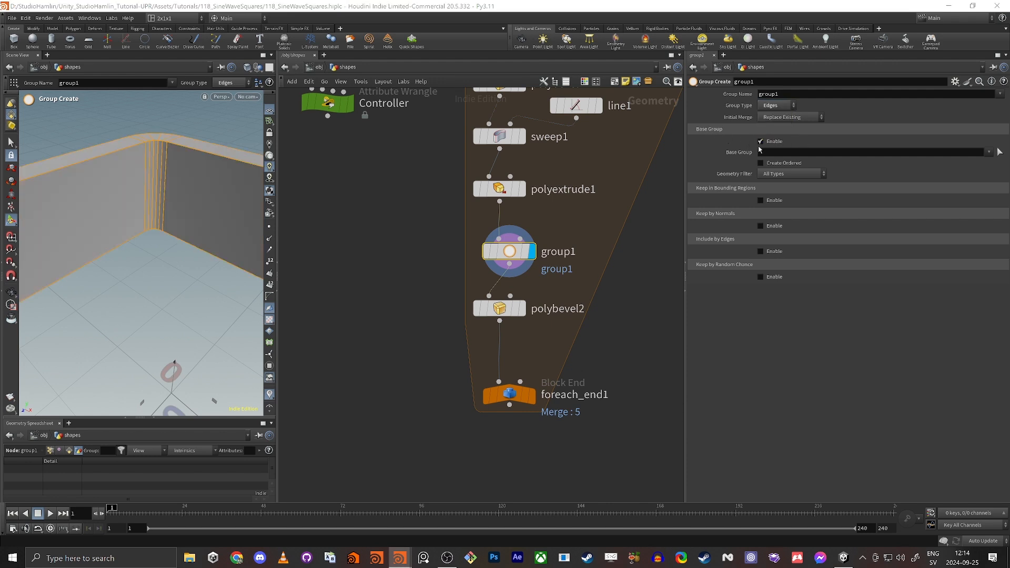
{"action": "left_click", "coordinate": [760, 141]}
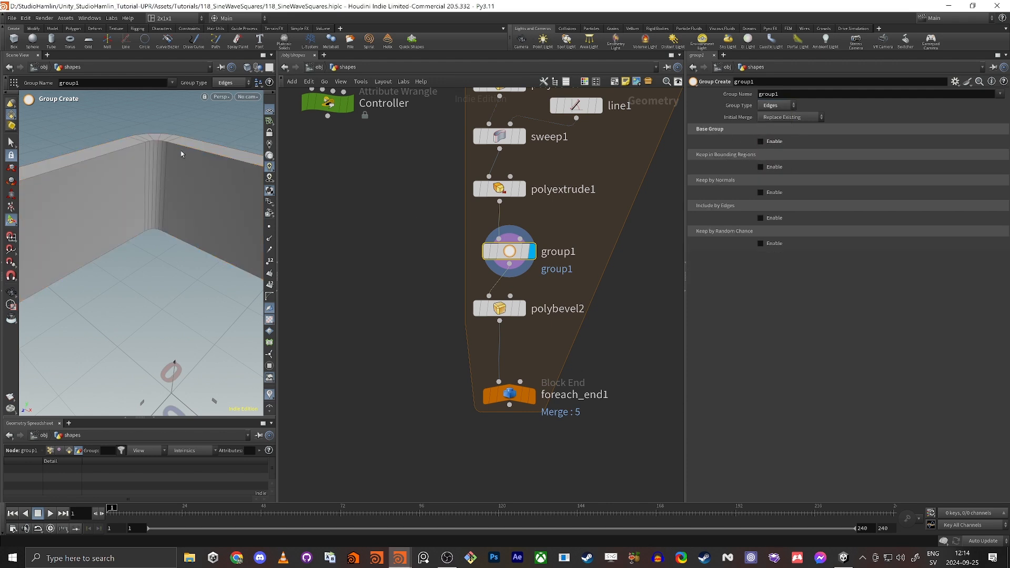
{"action": "middle_click_drag", "start_coordinate": [181, 155], "coordinate": [159, 242], "text": "alt"}
{"action": "right_click_drag", "start_coordinate": [160, 242], "coordinate": [17, 239], "text": "alt"}
{"action": "left_click_drag", "start_coordinate": [140, 242], "coordinate": [140, 222], "text": "alt"}
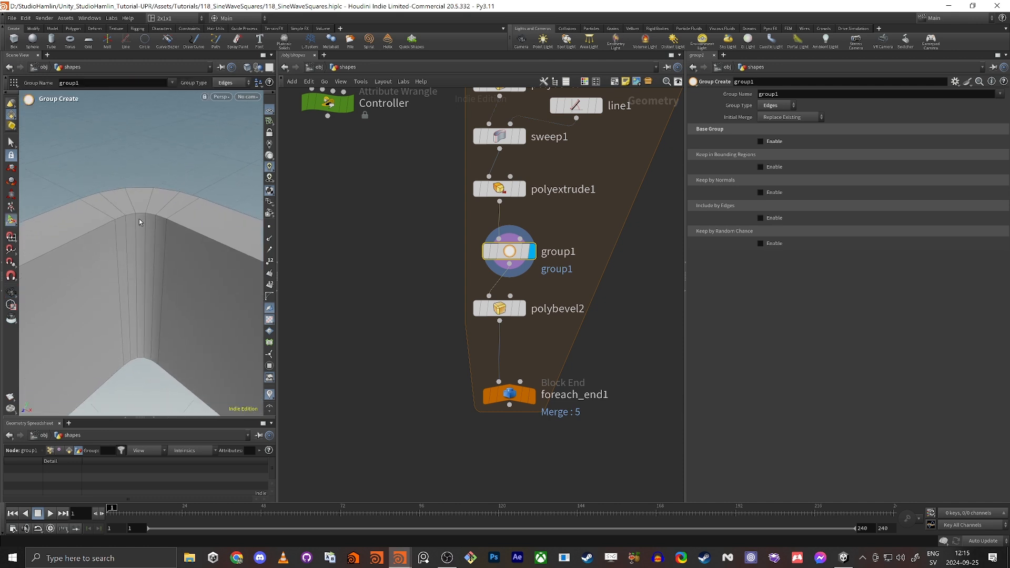
Include edges by angle, enabling min and max limits set to 74.3 and 220.3 degrees.
{"action": "left_click", "coordinate": [760, 218]}
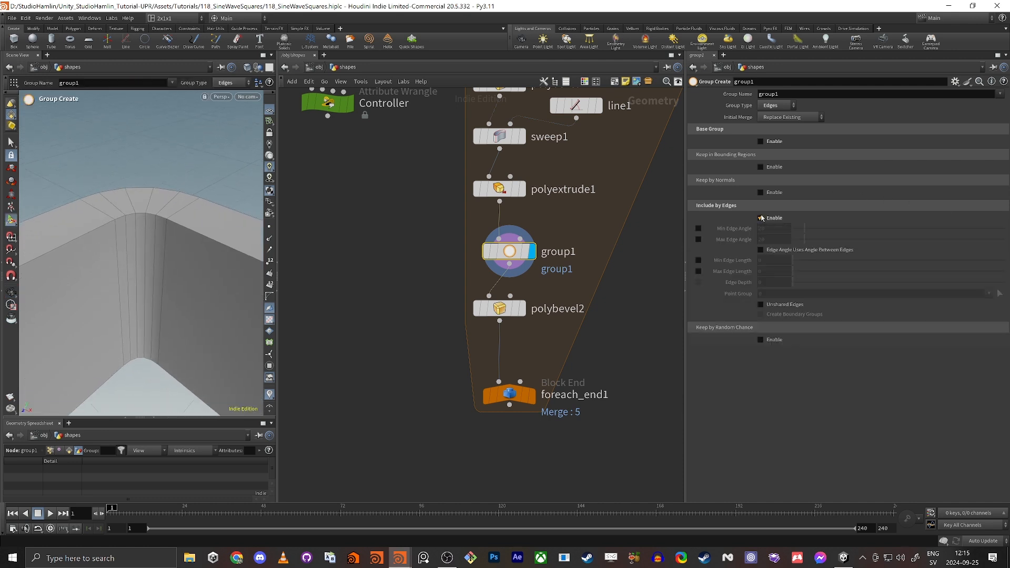
{"action": "left_click", "coordinate": [698, 229]}
{"action": "left_click", "coordinate": [698, 239]}
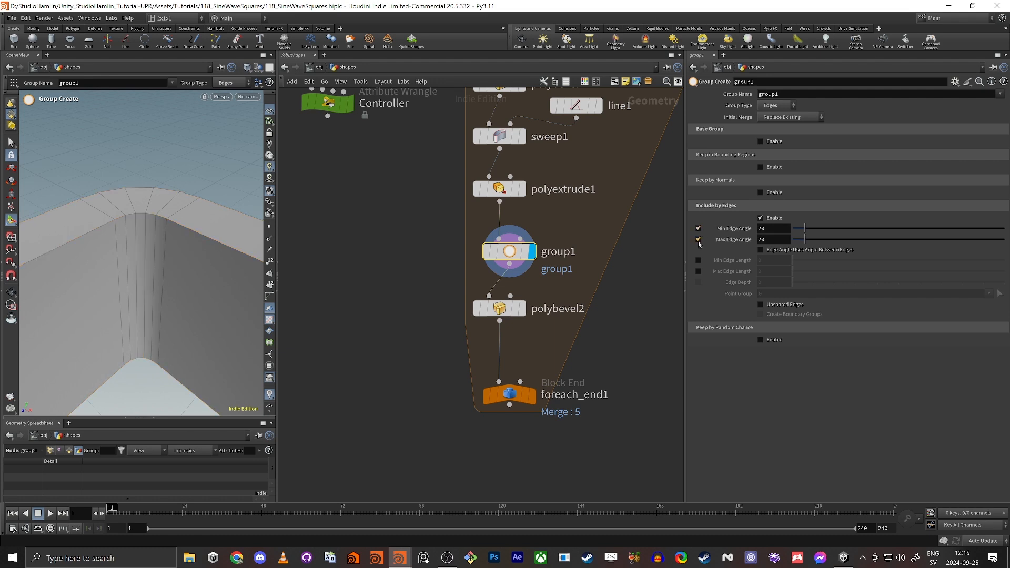
{"action": "left_click_drag", "start_coordinate": [809, 244], "coordinate": [921, 244]}
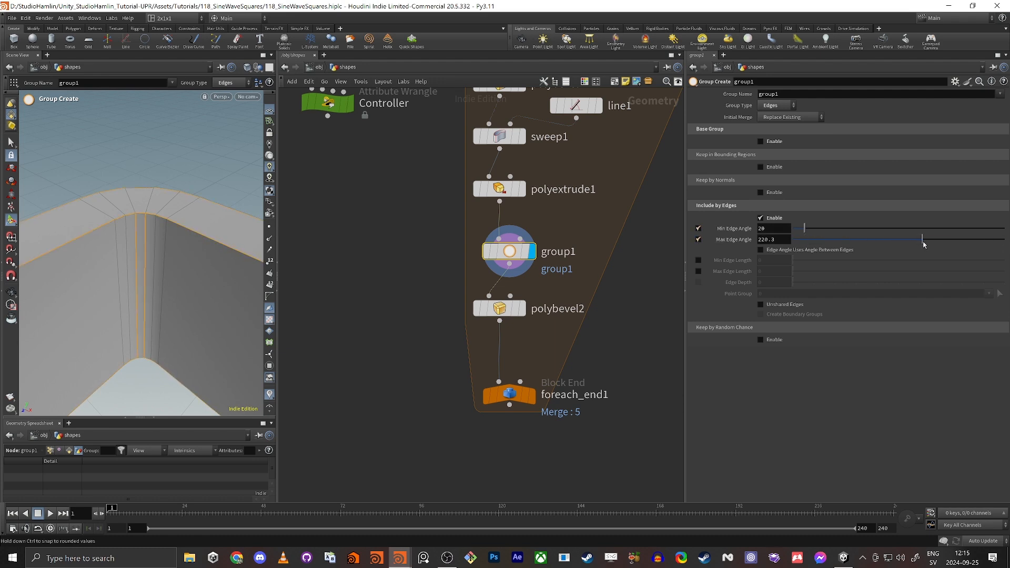
{"action": "left_click_drag", "start_coordinate": [150, 210], "coordinate": [165, 225], "text": "alt"}
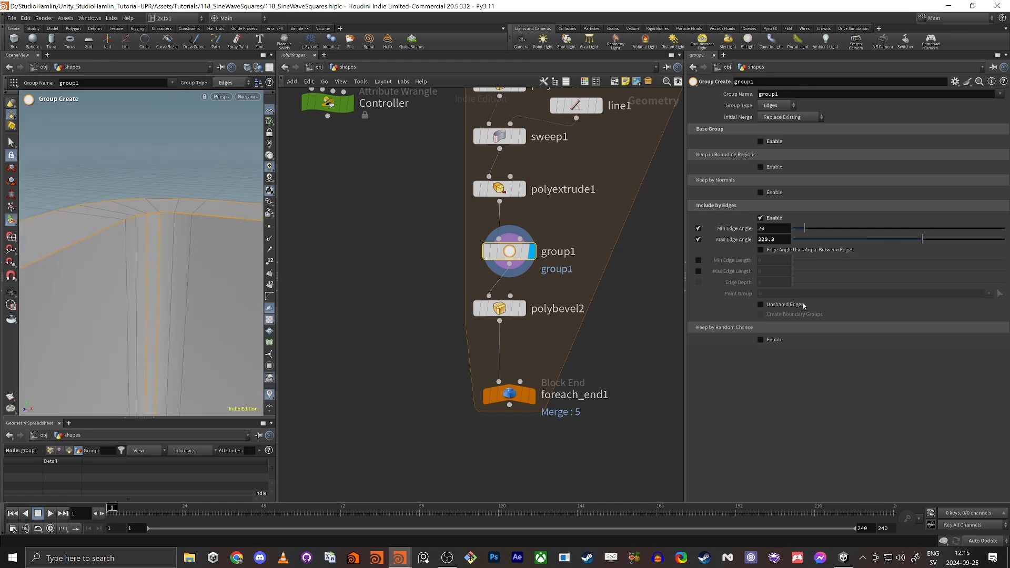
{"action": "left_click_drag", "start_coordinate": [70, 253], "coordinate": [147, 238], "text": "alt"}
{"action": "key", "text": "Return"}
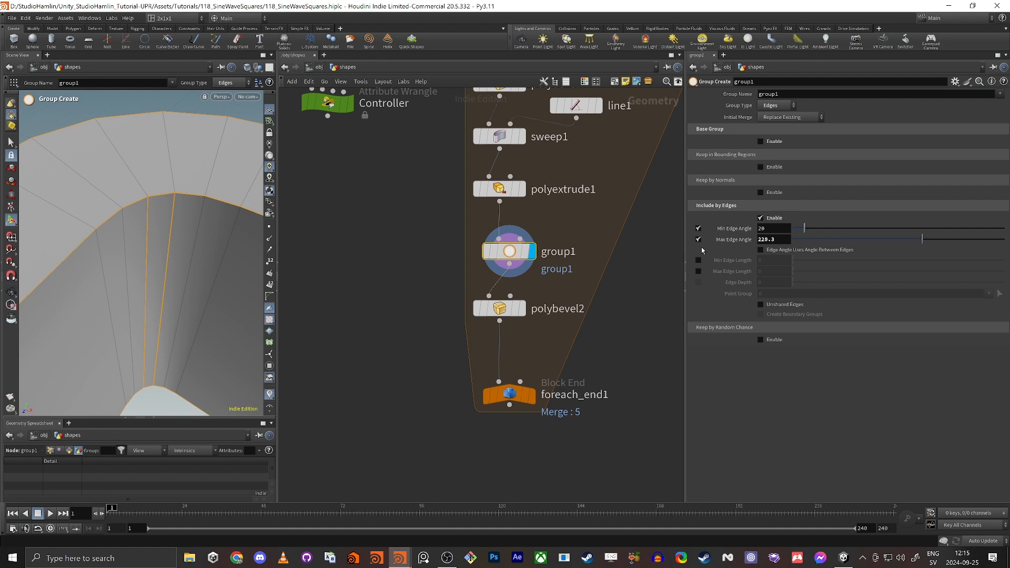
{"action": "left_click_drag", "start_coordinate": [805, 228], "coordinate": [838, 229]}
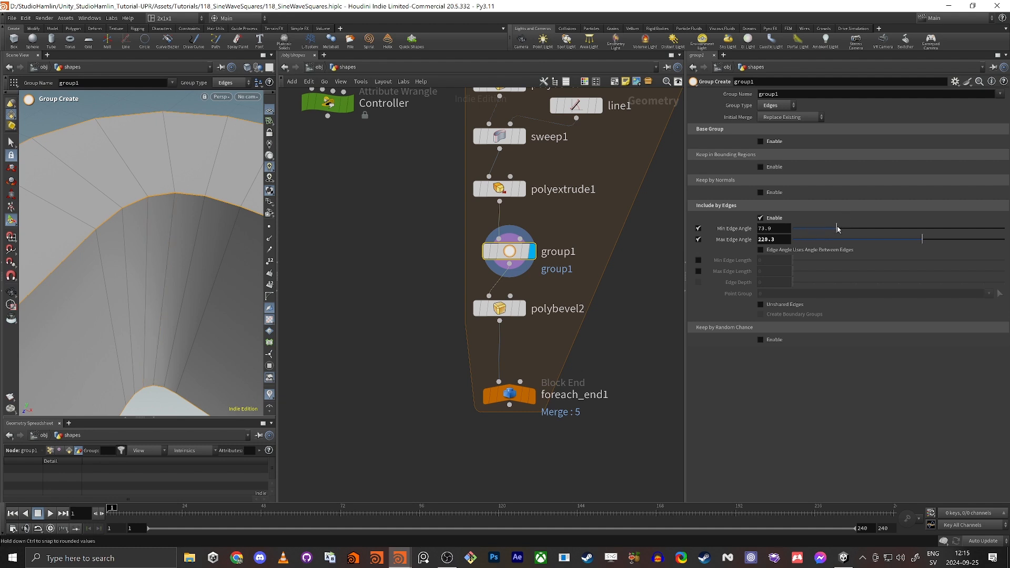
{"action": "left_click_drag", "start_coordinate": [150, 217], "coordinate": [210, 288], "text": "alt"}
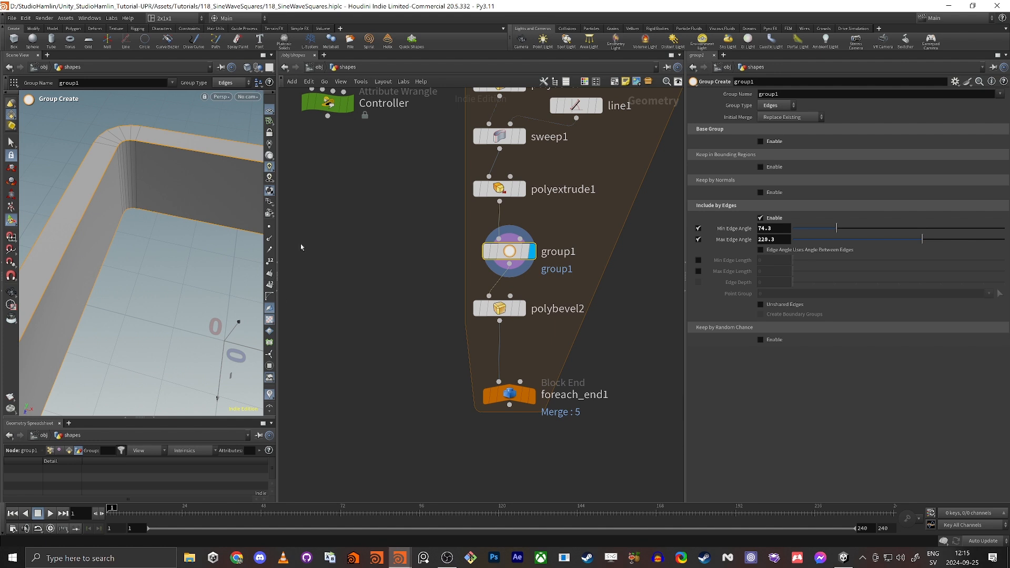
Replace polybevel2's edgeGR group with group1.
{"action": "left_click", "coordinate": [520, 310]}
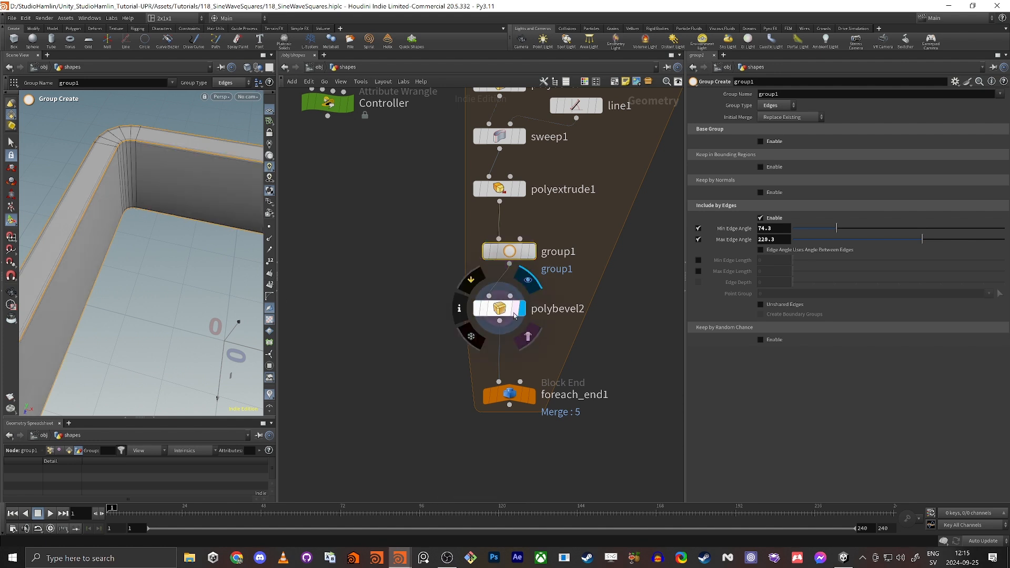
{"action": "left_click", "coordinate": [514, 315]}
{"action": "left_click", "coordinate": [523, 401]}
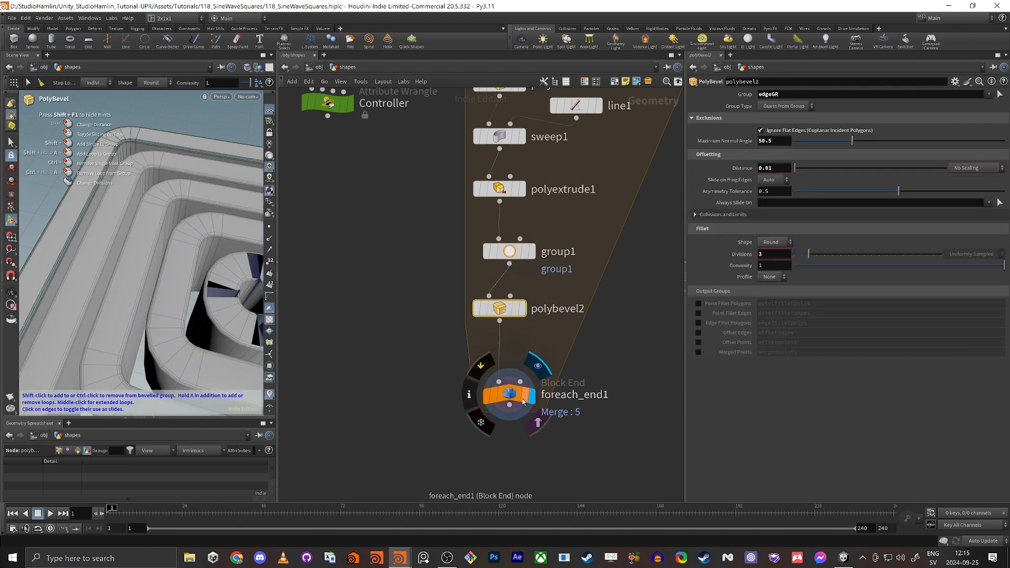
{"action": "left_click", "coordinate": [523, 401]}
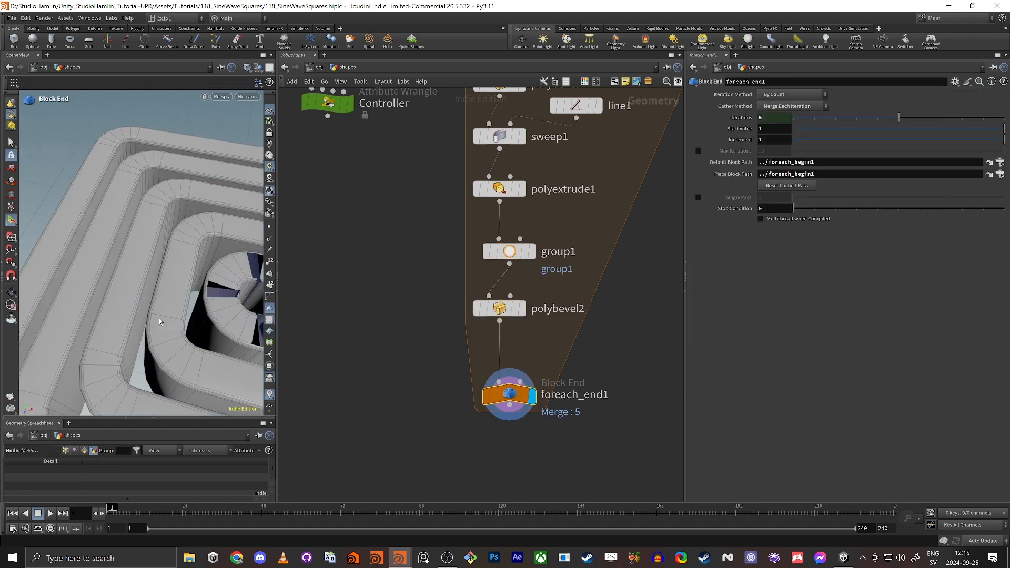
{"action": "left_click", "coordinate": [515, 315]}
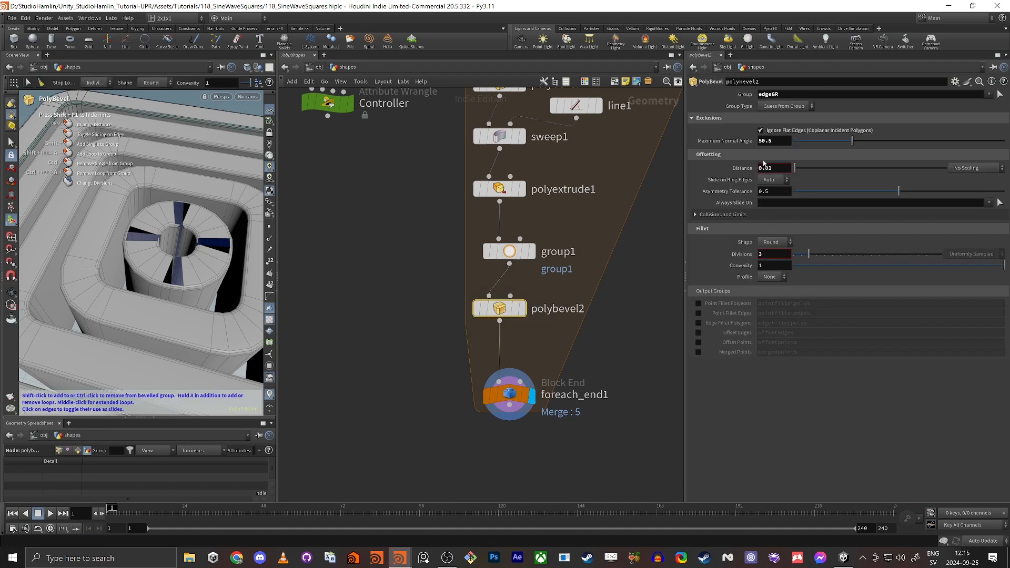
{"action": "left_click_drag", "start_coordinate": [787, 95], "coordinate": [707, 119]}
{"action": "key", "text": "BackSpace"}
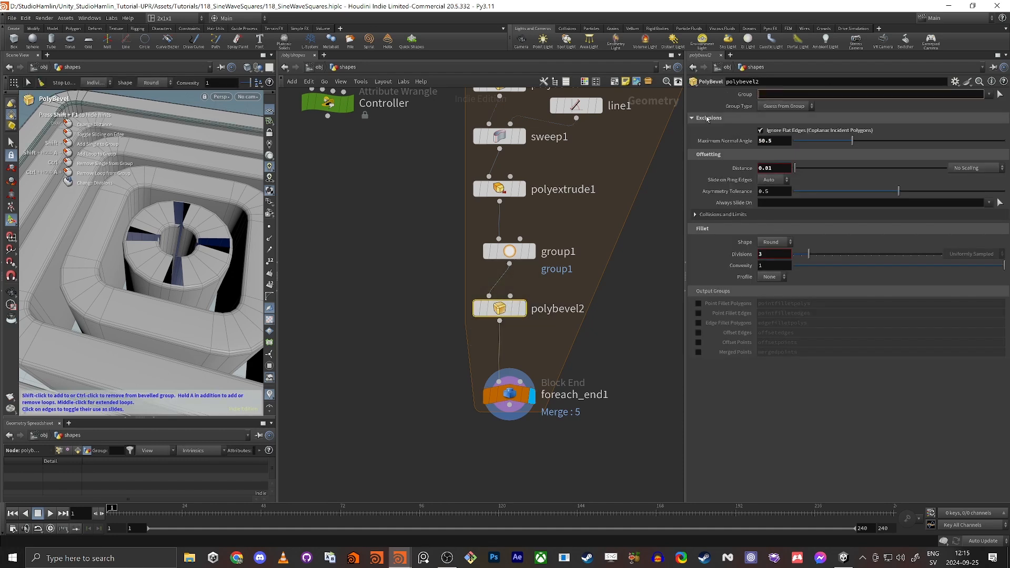
{"action": "left_click", "coordinate": [989, 95]}
{"action": "left_click", "coordinate": [980, 105]}
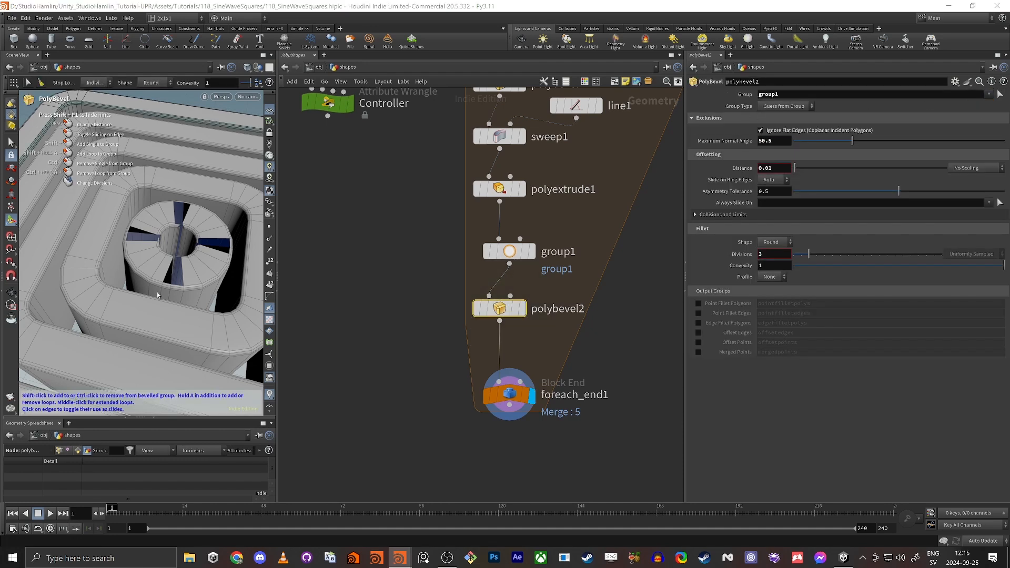
Compare the bevel and full loop outputs, nudging polybevel2 under group1.
{"action": "mouse_move", "coordinate": [529, 310]}
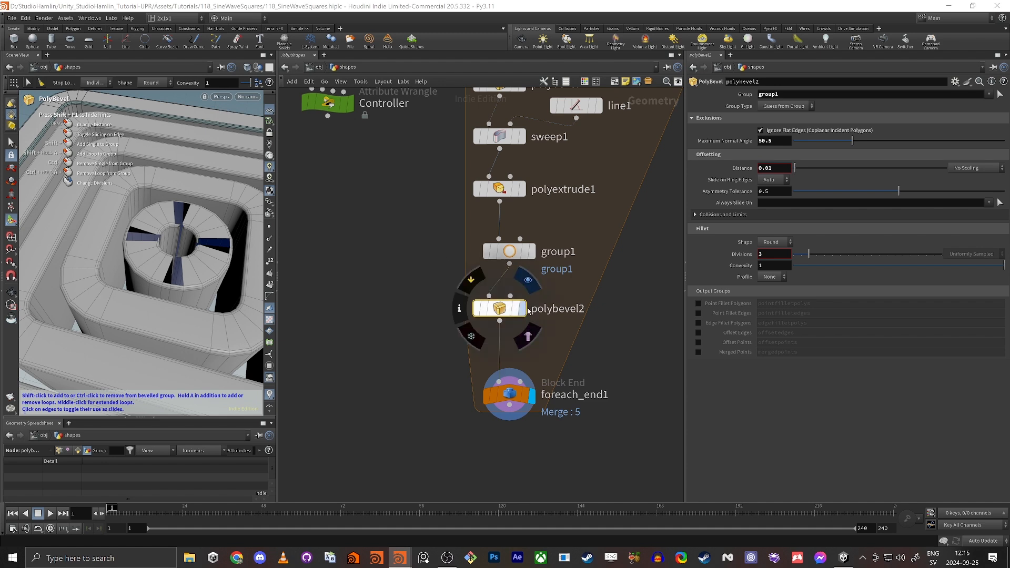
{"action": "left_click", "coordinate": [524, 309]}
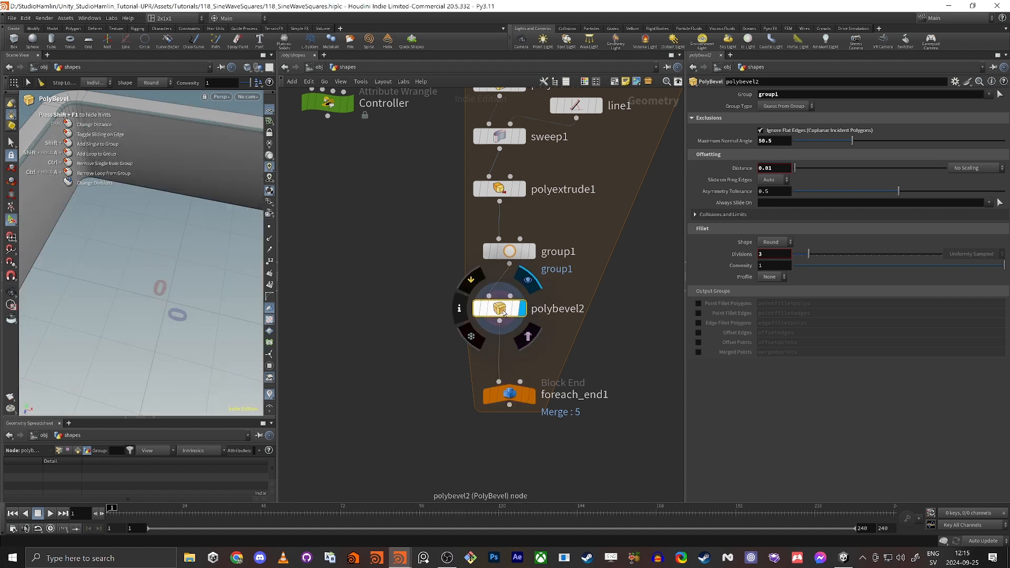
{"action": "left_click", "coordinate": [534, 403]}
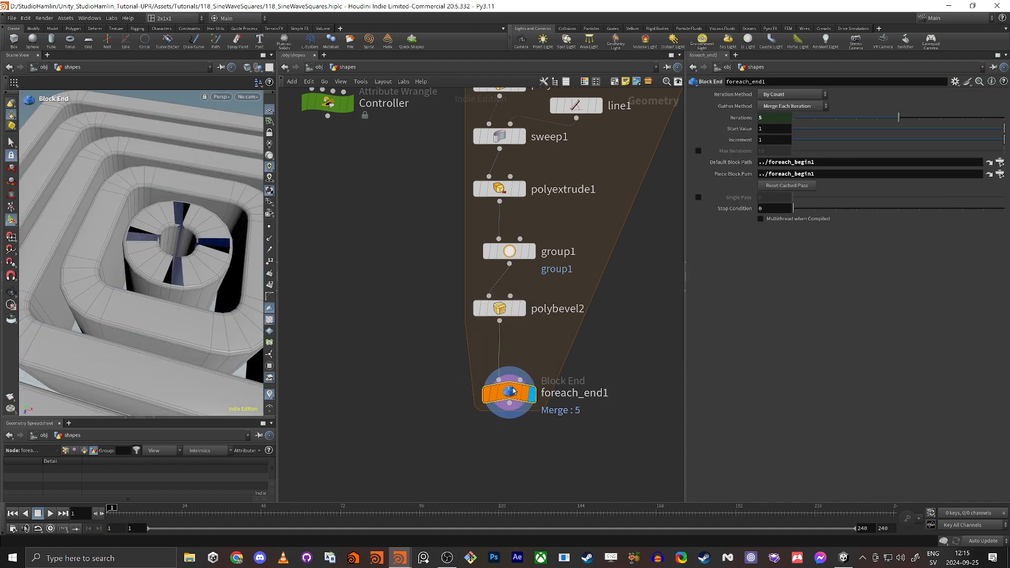
{"action": "left_click_drag", "start_coordinate": [445, 463], "coordinate": [545, 375]}
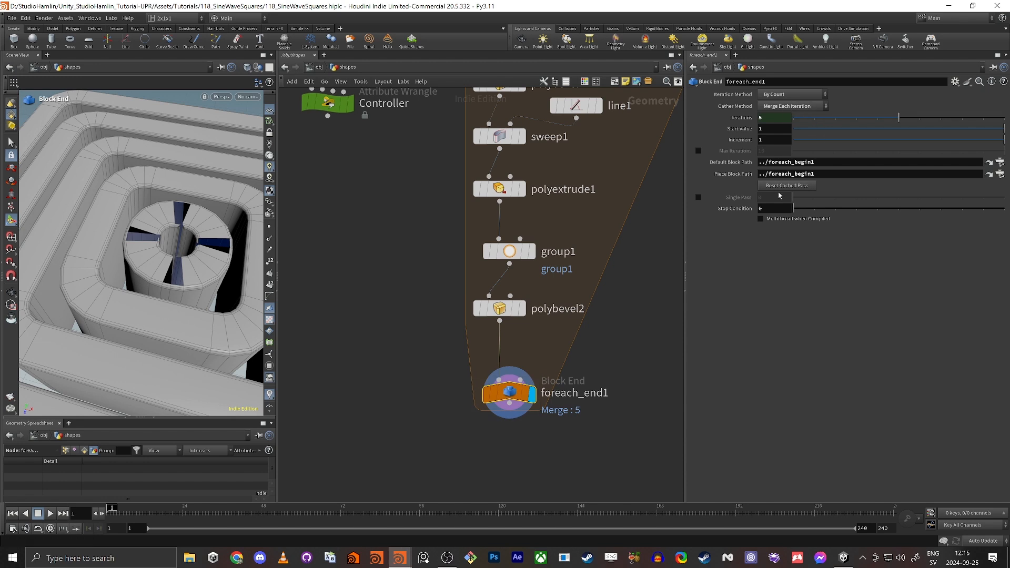
{"action": "left_click", "coordinate": [522, 309]}
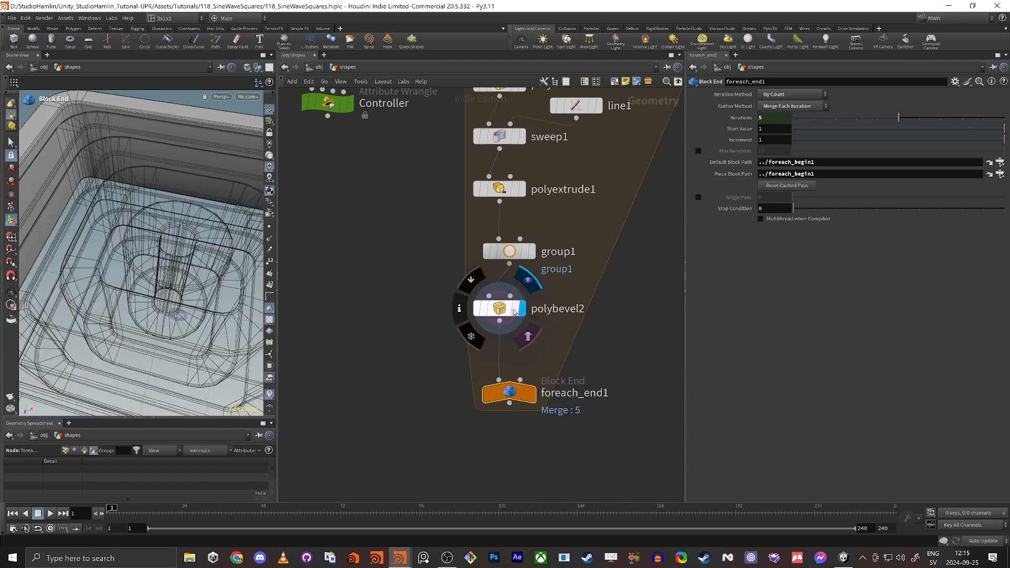
{"action": "left_click_drag", "start_coordinate": [502, 311], "coordinate": [511, 314]}
{"action": "left_click", "coordinate": [512, 314]}
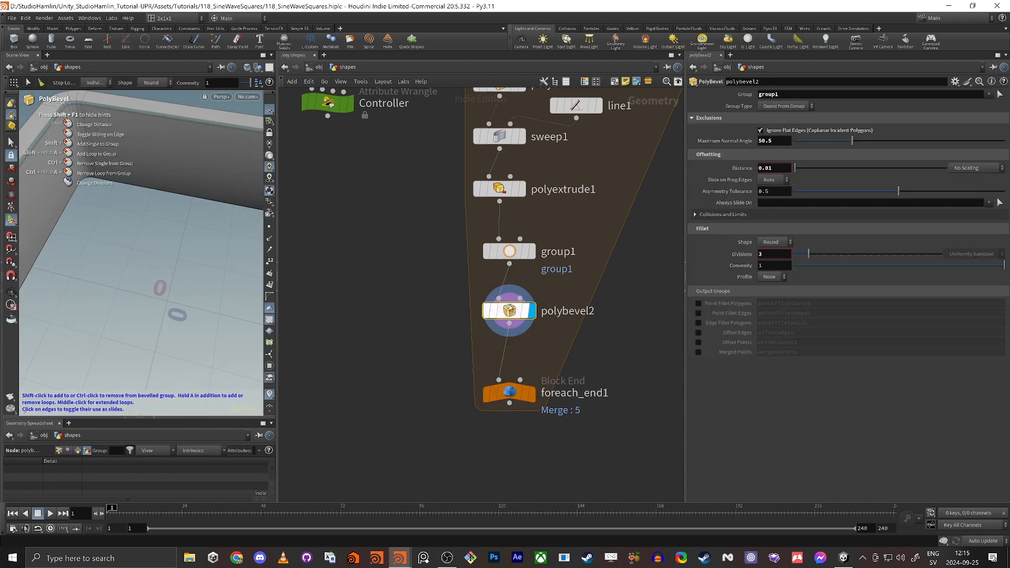
{"action": "left_click", "coordinate": [535, 399]}
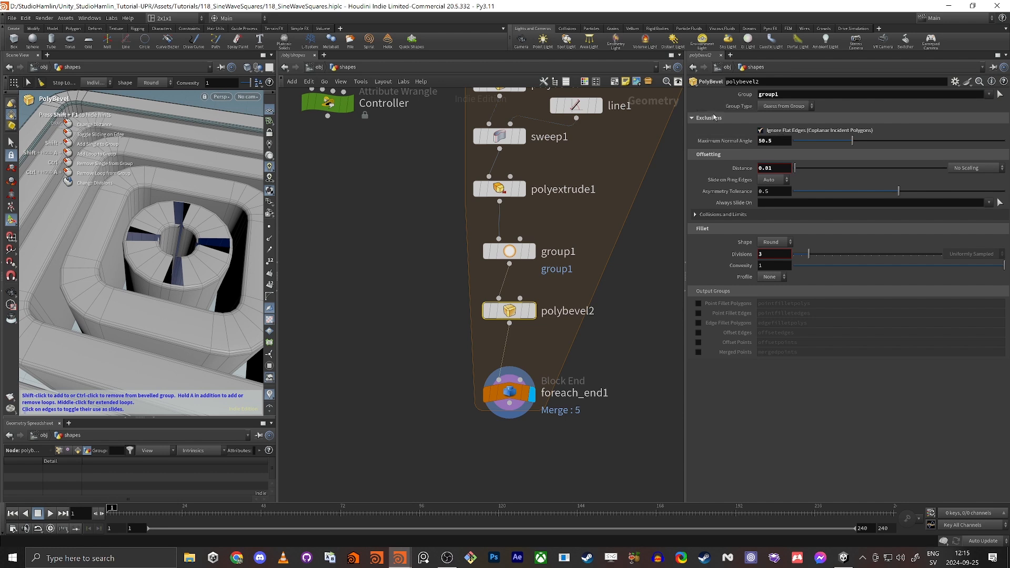
Turn off Ignore Flat Edges, keeping the bevel distance at 0.01.
{"action": "left_click", "coordinate": [761, 131]}
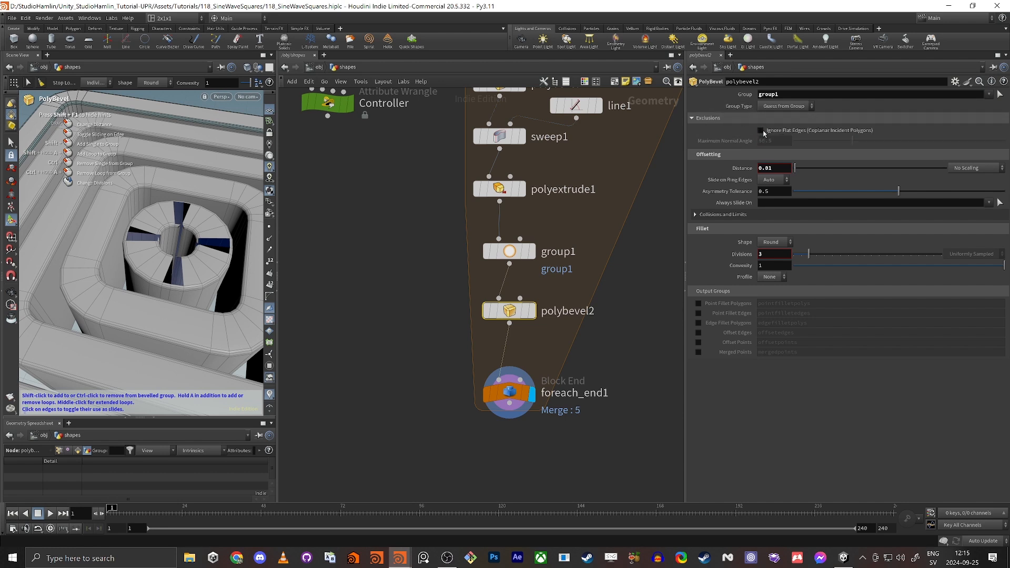
{"action": "left_click_drag", "start_coordinate": [795, 168], "coordinate": [818, 168]}
{"action": "key", "text": "ctrl+z"}
Set the Controller's Center Hole Size to 0.152 and Thickness to 0.102.
{"action": "middle_click_drag", "start_coordinate": [405, 204], "coordinate": [430, 246]}
{"action": "left_click_drag", "start_coordinate": [378, 203], "coordinate": [331, 131]}
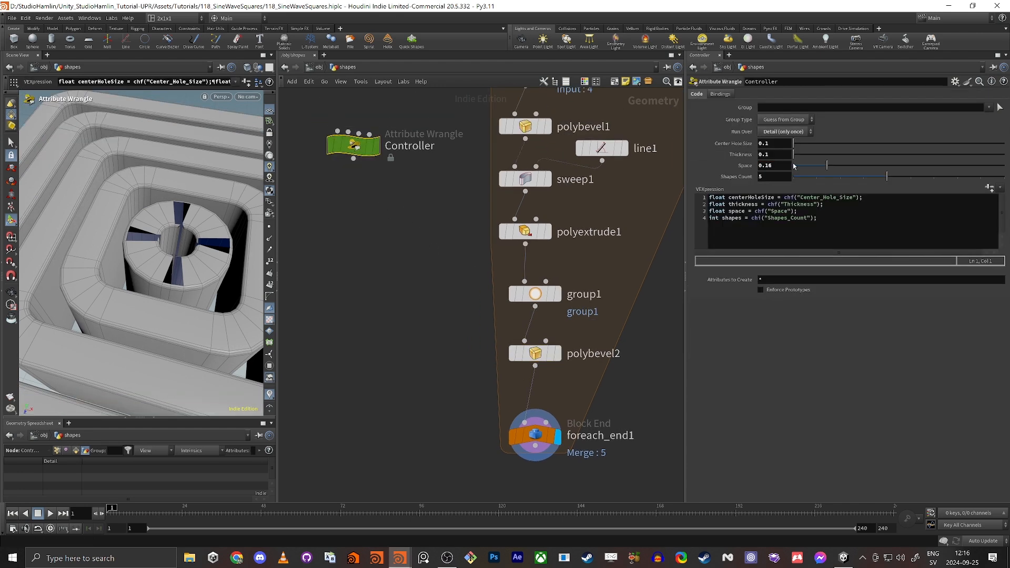
{"action": "left_click_drag", "start_coordinate": [831, 167], "coordinate": [837, 168]}
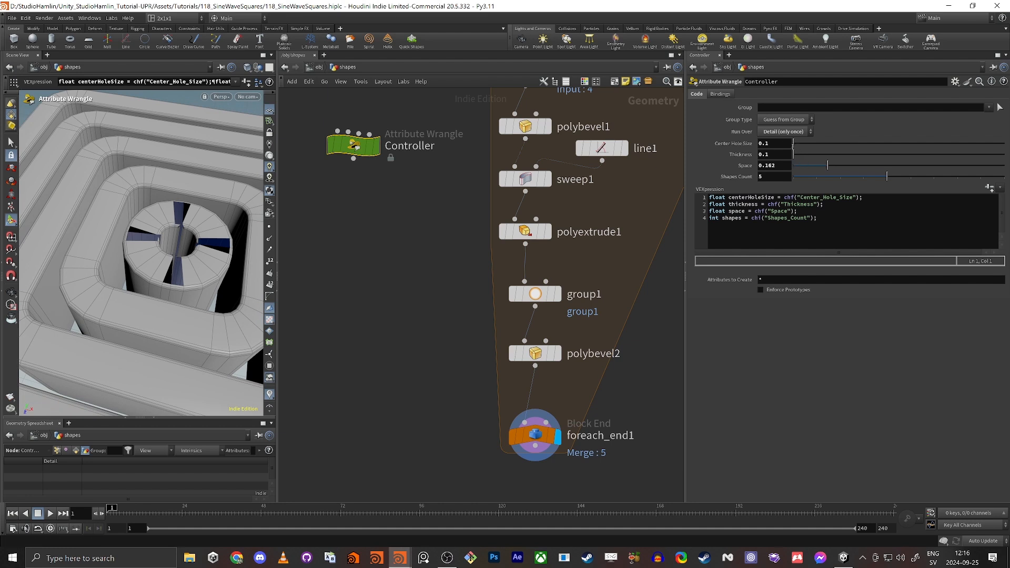
{"action": "mouse_move", "coordinate": [800, 154]}
{"action": "left_mouse_down"}
{"action": "mouse_move", "coordinate": [801, 143]}
{"action": "mouse_move", "coordinate": [790, 146]}
{"action": "mouse_move", "coordinate": [806, 147]}
{"action": "left_mouse_up"}
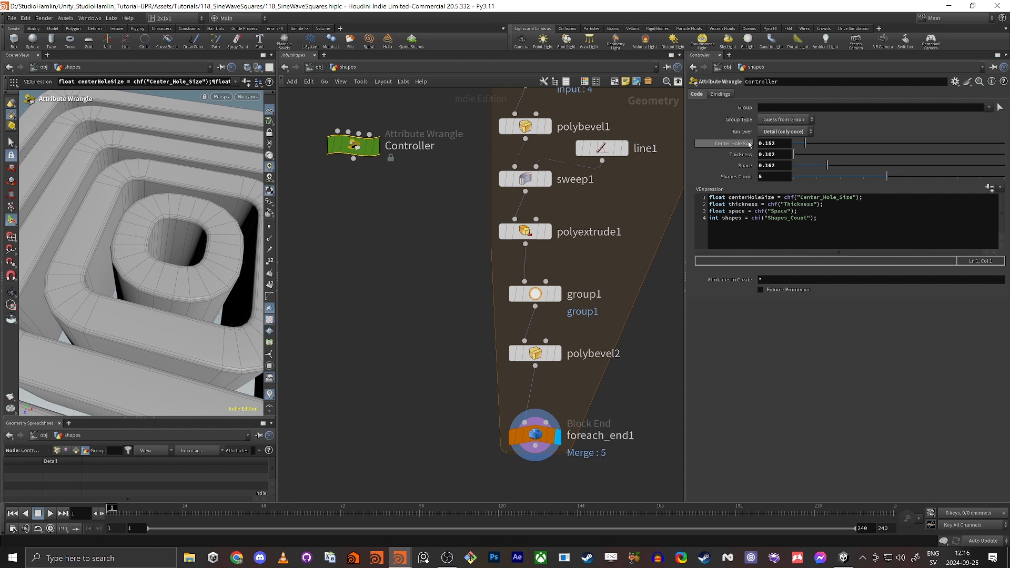
{"action": "key", "text": "Escape"}
{"action": "left_click_drag", "start_coordinate": [129, 243], "coordinate": [176, 236]}
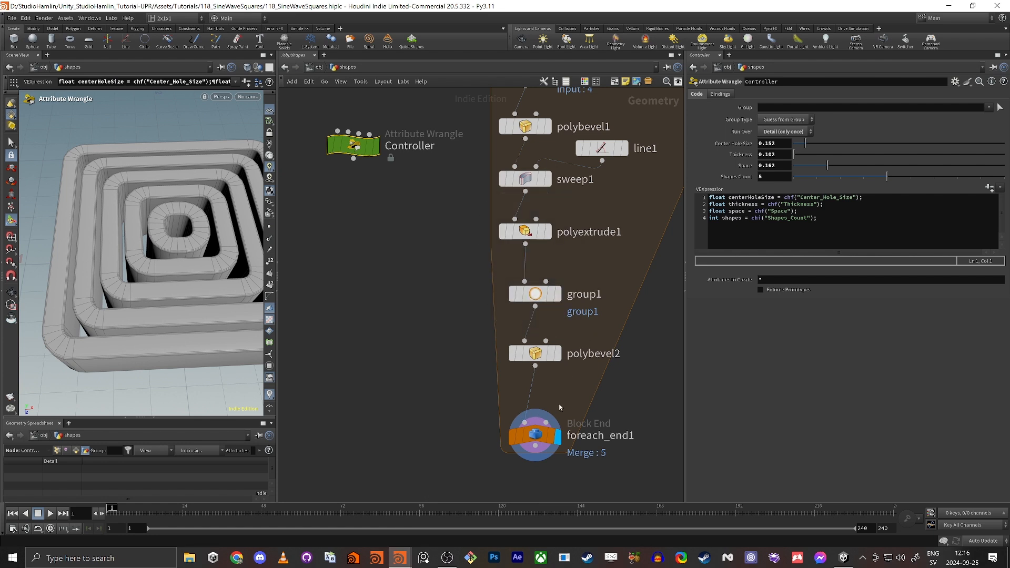
Line up the three-node chain with L and move foreach_end1 below polybevel2.
{"action": "left_click_drag", "start_coordinate": [522, 294], "coordinate": [517, 227]}
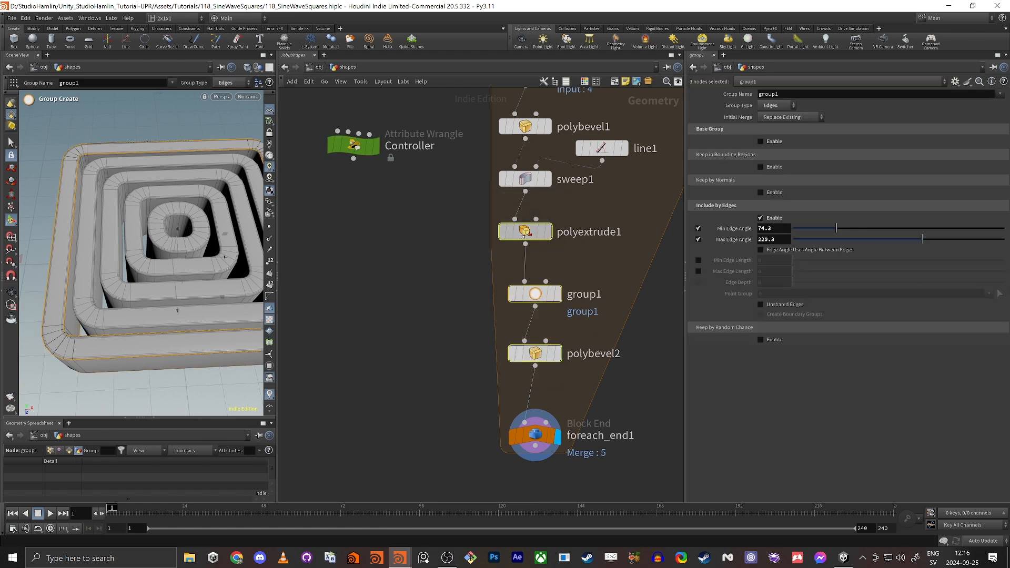
{"action": "key", "text": "l"}
{"action": "left_click", "coordinate": [537, 367]}
{"action": "middle_click_drag", "start_coordinate": [539, 372], "coordinate": [510, 292]}
{"action": "left_click_drag", "start_coordinate": [508, 354], "coordinate": [511, 457]}
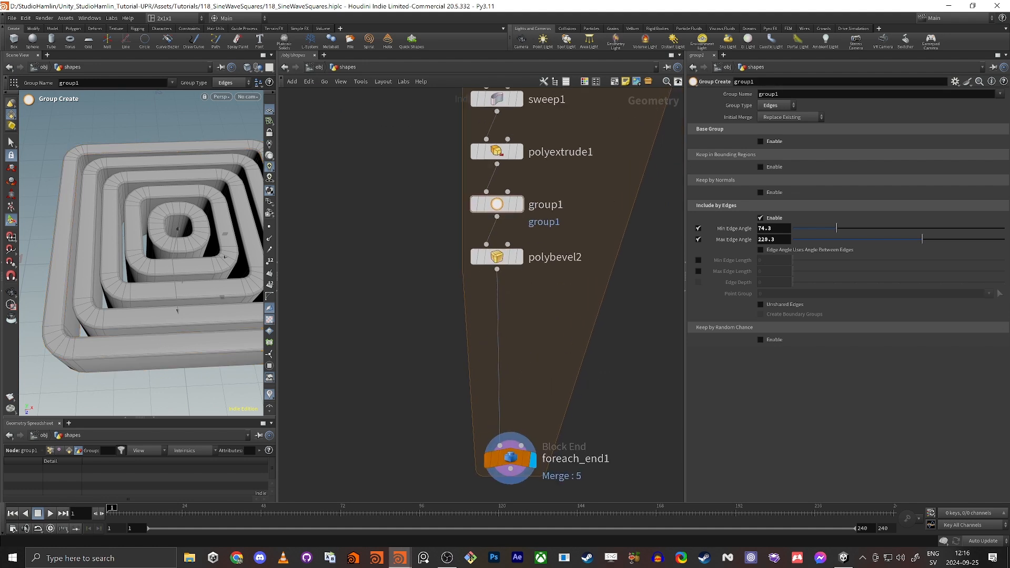
Add a Normal node below polybevel2, display it, and check the wall shading.
{"action": "key", "text": "Tab"}
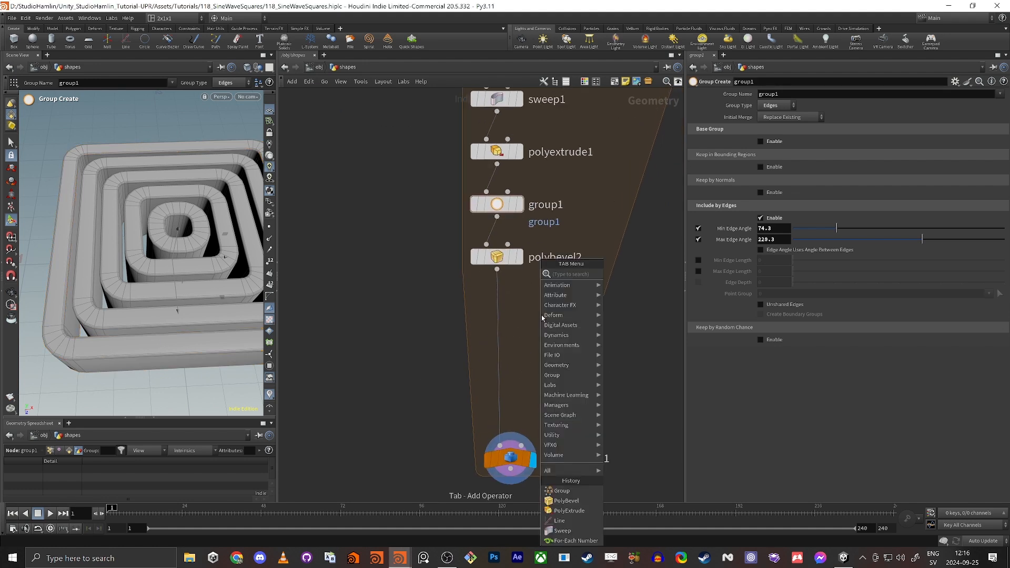
{"action": "key", "text": "Escape"}
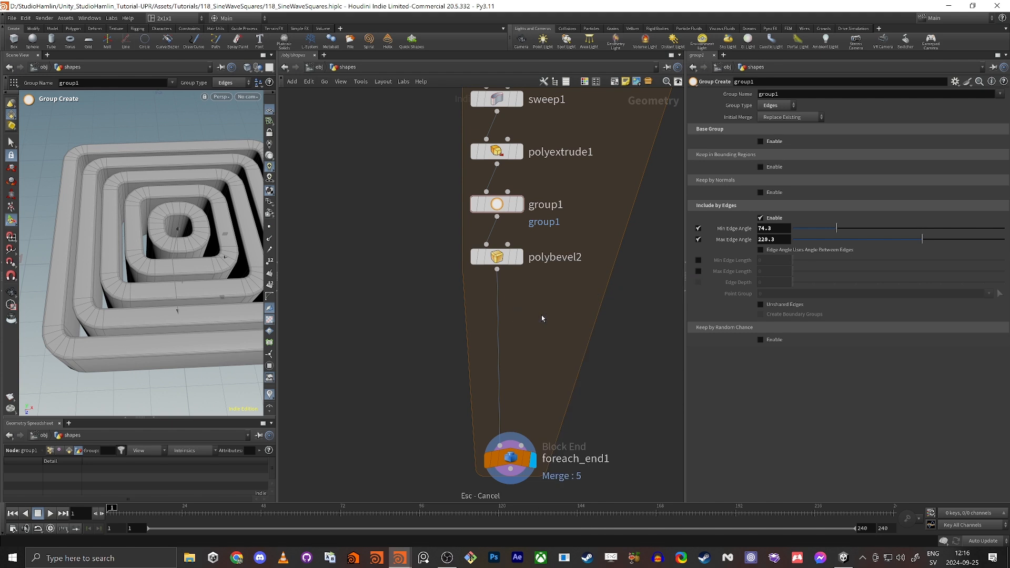
{"action": "key", "text": "Tab"}
{"action": "type", "text": "nor"}
{"action": "key", "text": "Return"}
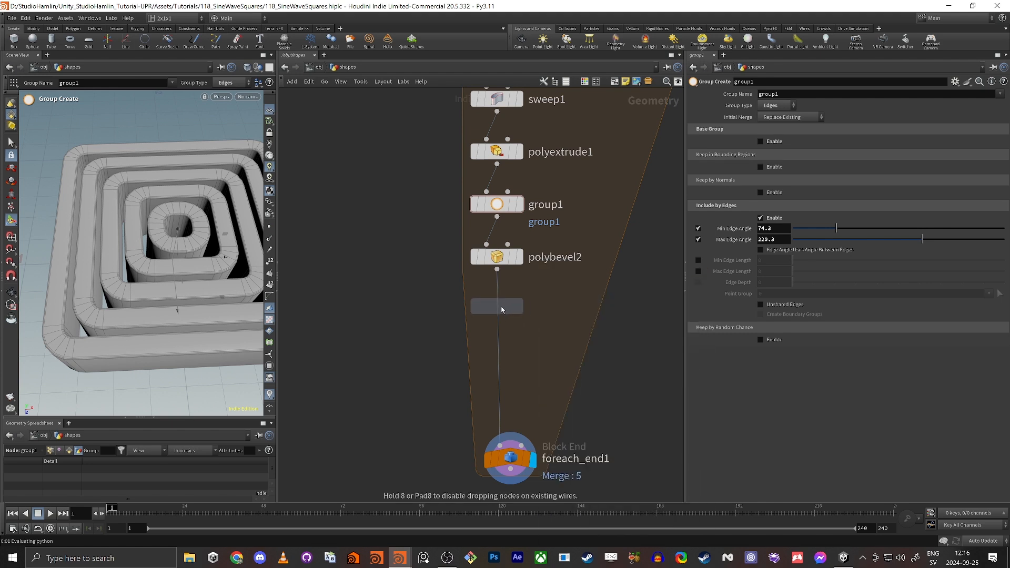
{"action": "left_click", "coordinate": [498, 308]}
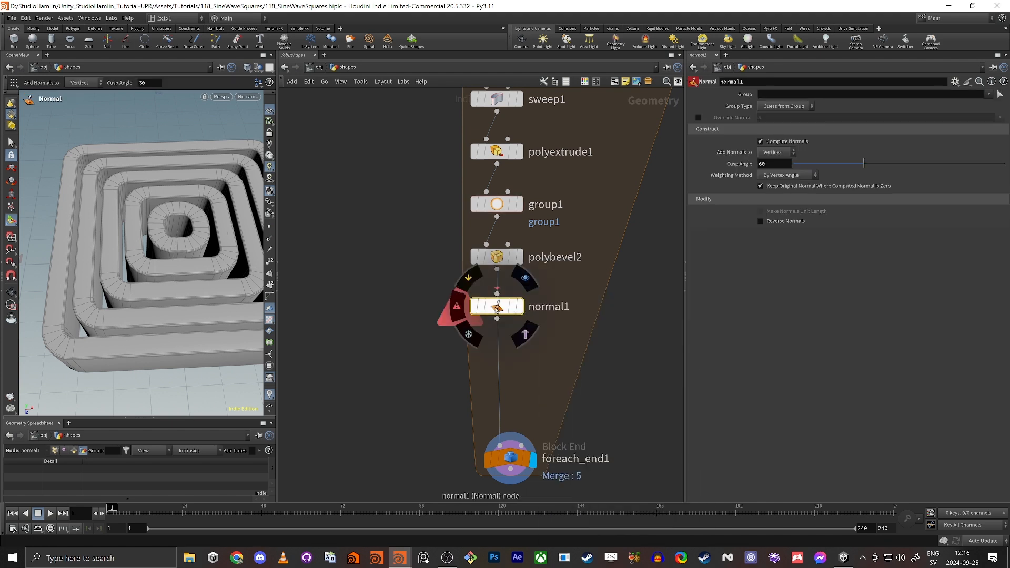
{"action": "left_click", "coordinate": [524, 314]}
{"action": "key", "text": "Escape"}
{"action": "scroll", "coordinate": [176, 270], "scroll_direction": "up", "scroll_amount": 3}
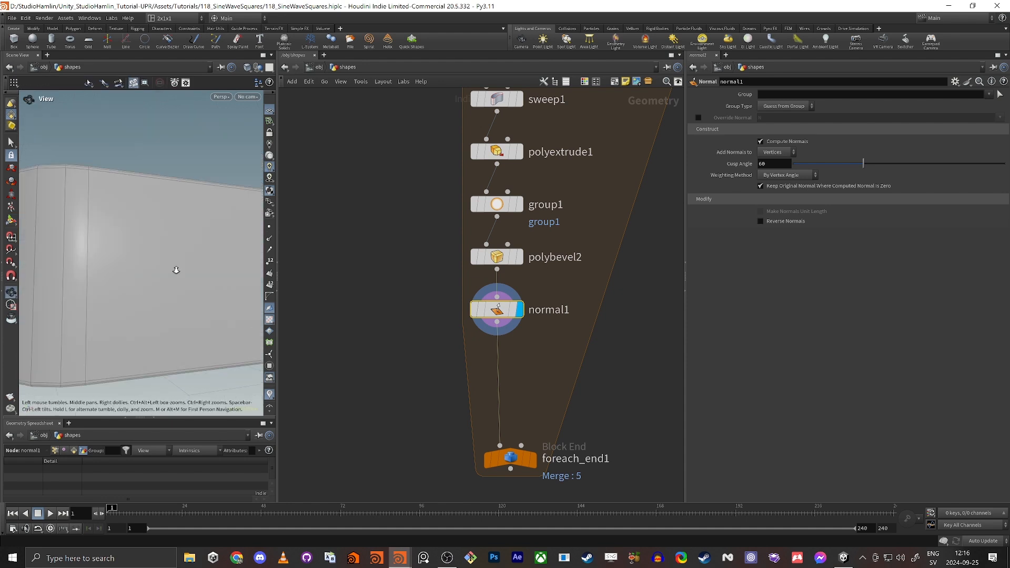
{"action": "right_click_drag", "start_coordinate": [177, 269], "coordinate": [135, 230]}
{"action": "left_click_drag", "start_coordinate": [135, 230], "coordinate": [162, 231]}
Raise polybevel1's Divisions from 5 to 7.
{"action": "middle_click_drag", "start_coordinate": [377, 196], "coordinate": [383, 286]}
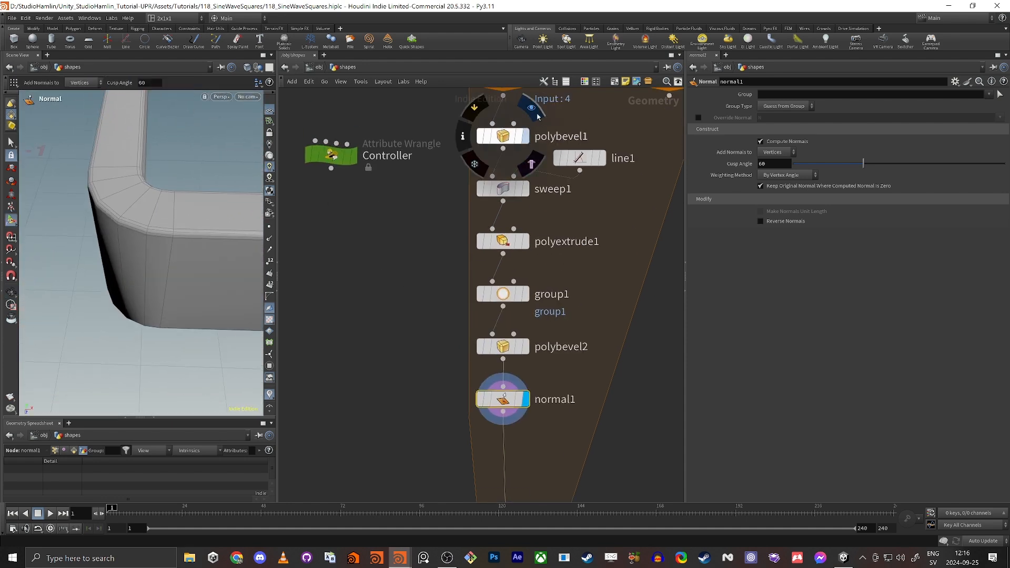
{"action": "left_click", "coordinate": [503, 137]}
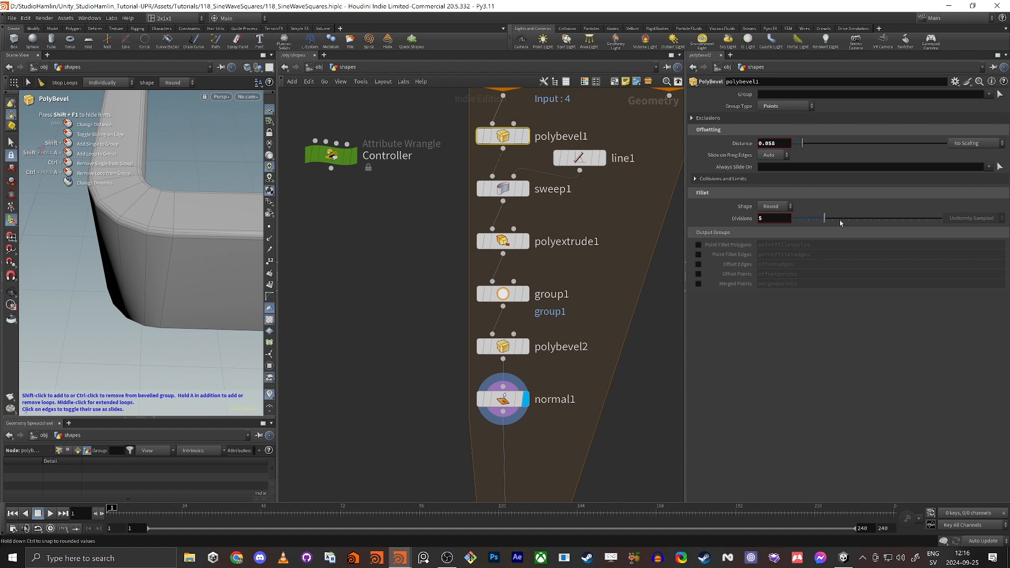
{"action": "left_click_drag", "start_coordinate": [839, 220], "coordinate": [843, 220]}
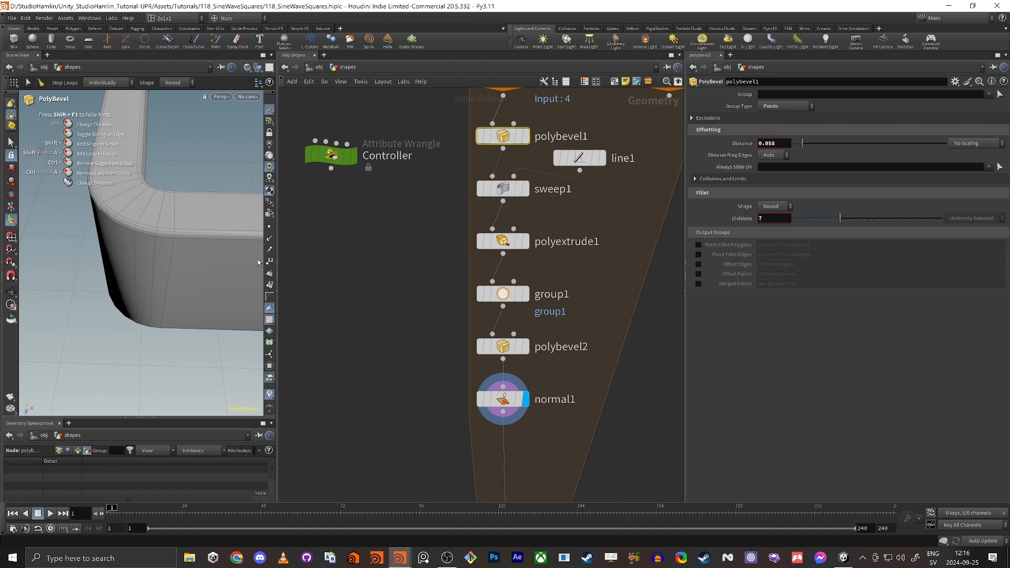
{"action": "key", "text": "Escape"}
{"action": "left_click_drag", "start_coordinate": [107, 225], "coordinate": [197, 216], "text": "alt"}
Review polybevel2's settings and the bevelled edge up close, then deselect it.
{"action": "left_click", "coordinate": [503, 346]}
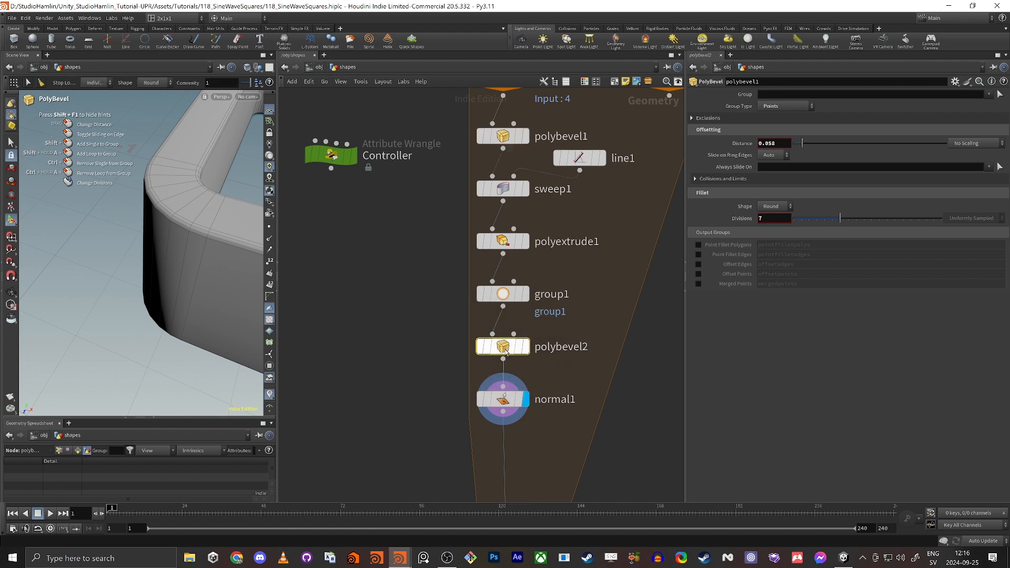
{"action": "mouse_move", "coordinate": [181, 239]}
{"action": "left_mouse_down", "text": "alt"}
{"action": "mouse_move", "coordinate": [168, 203]}
{"action": "mouse_move", "coordinate": [118, 231]}
{"action": "mouse_move", "coordinate": [146, 237]}
{"action": "mouse_move", "coordinate": [86, 248]}
{"action": "mouse_move", "coordinate": [163, 247]}
{"action": "left_mouse_up", "text": "alt"}
{"action": "middle_click_drag", "start_coordinate": [539, 464], "coordinate": [524, 419]}
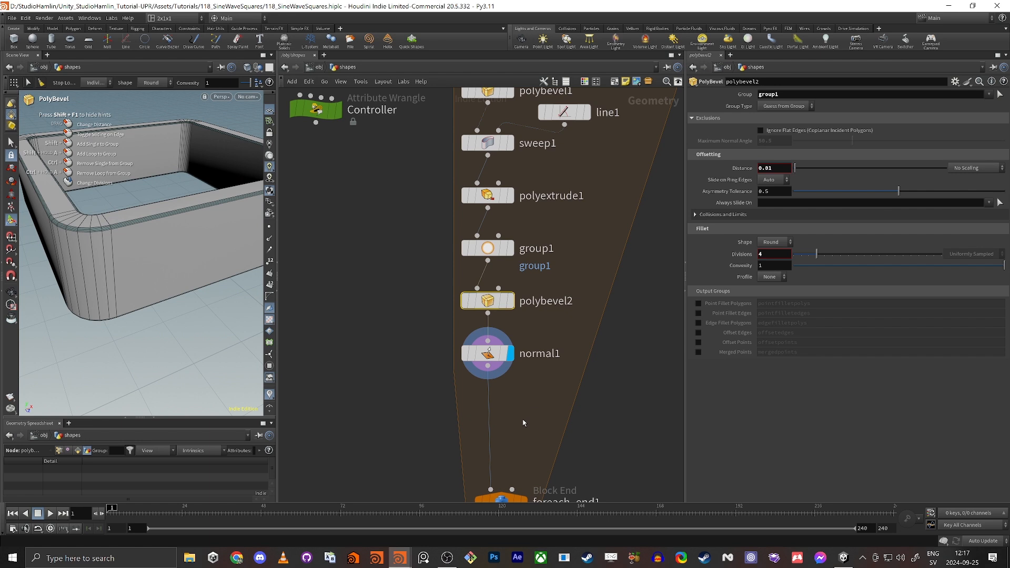
{"action": "left_click", "coordinate": [523, 419]}
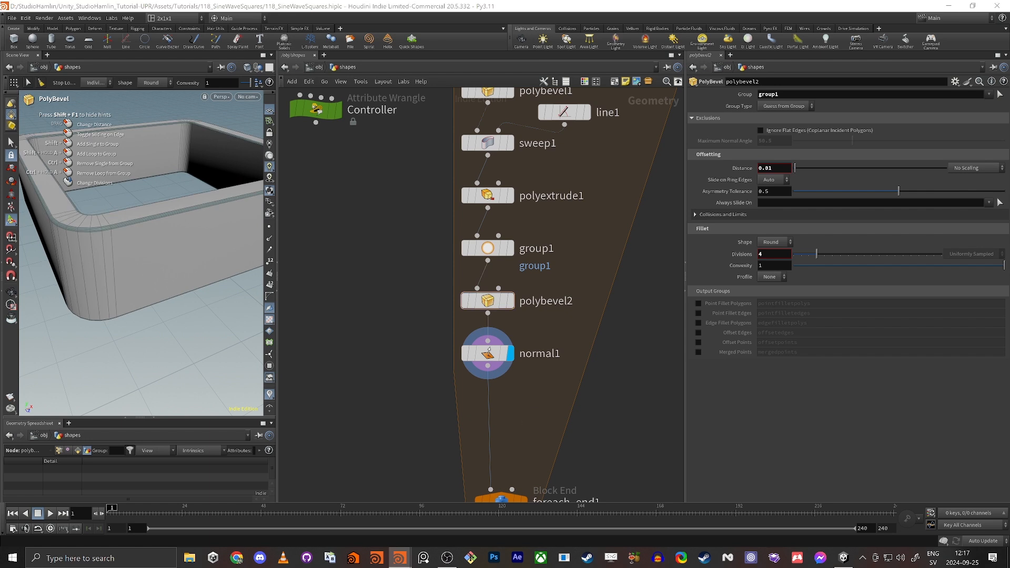
Add a UV Unwrap node below normal1 and display it with checker texture.
{"action": "key", "text": "Tab"}
{"action": "type", "text": "u"}
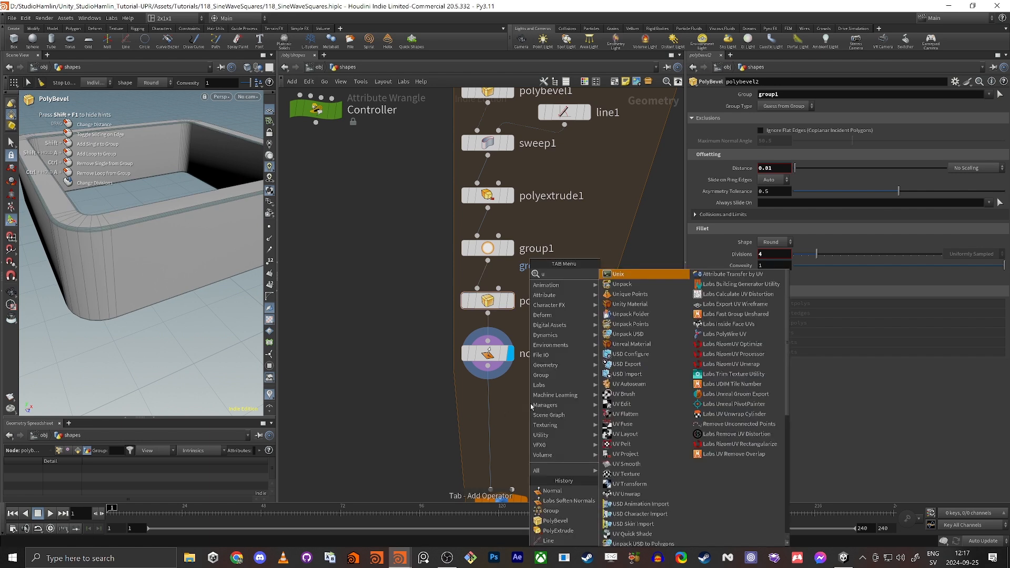
{"action": "type", "text": "v u"}
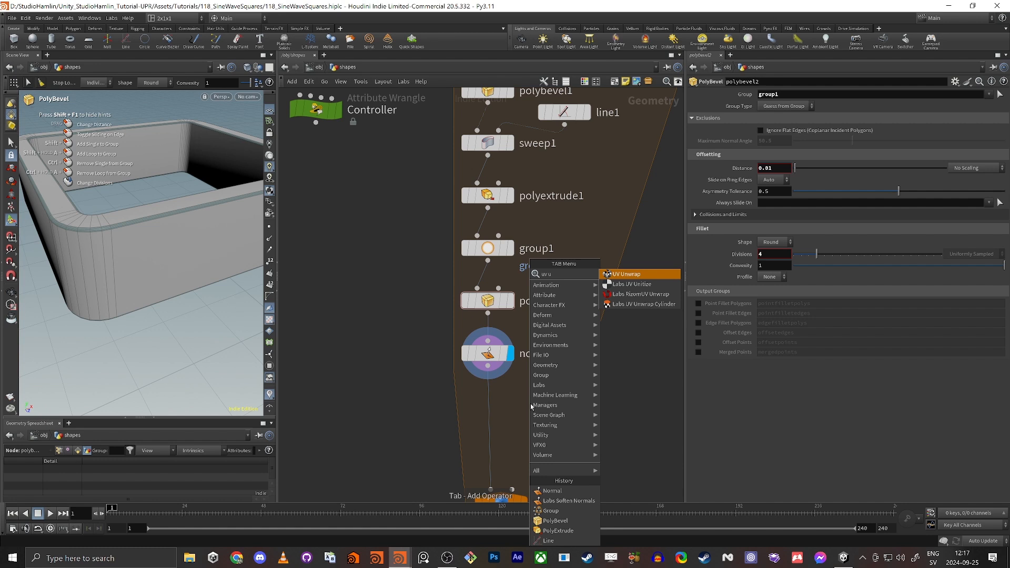
{"action": "key", "text": "Return"}
{"action": "left_click", "coordinate": [483, 408]}
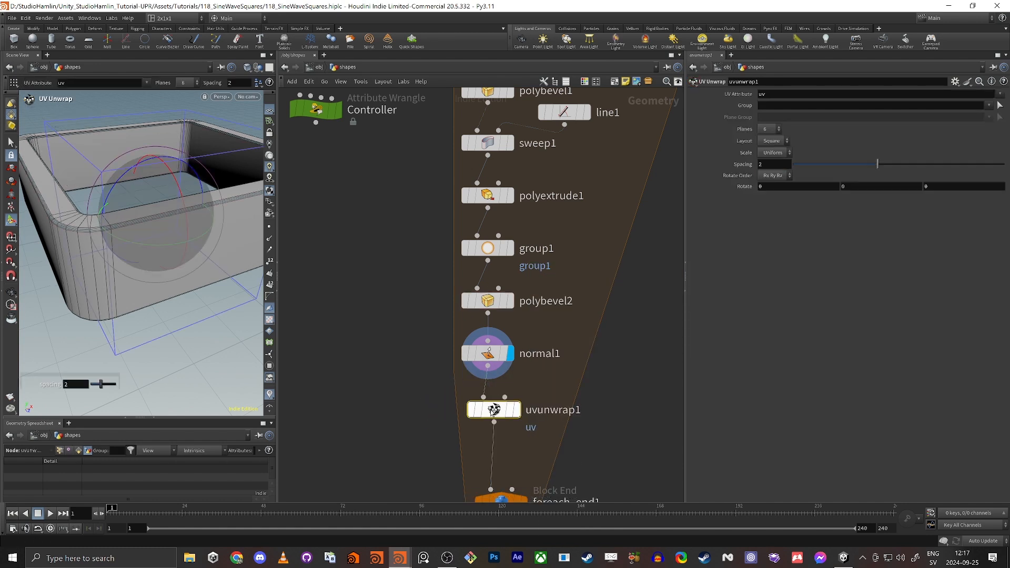
{"action": "left_click", "coordinate": [518, 412]}
Set uvunwrap1's UV Scale to None and inspect the resulting UV layout.
{"action": "left_click_drag", "start_coordinate": [150, 291], "coordinate": [142, 262], "text": "alt"}
{"action": "left_click_drag", "start_coordinate": [277, 251], "coordinate": [371, 257]}
{"action": "middle_click_drag", "start_coordinate": [202, 352], "coordinate": [201, 353]}
{"action": "key", "text": "space+5"}
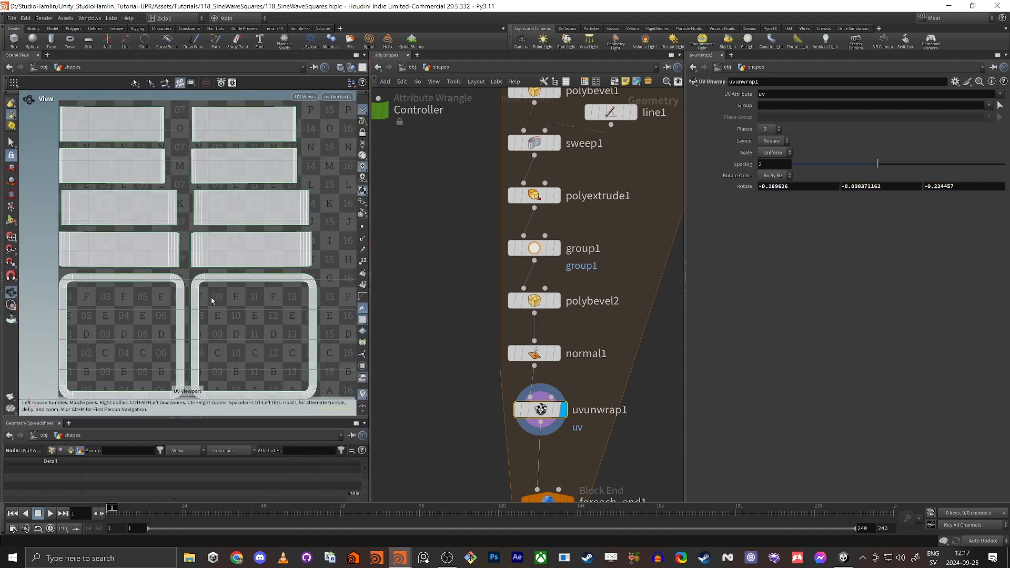
{"action": "right_click_drag", "start_coordinate": [242, 265], "coordinate": [228, 234], "text": "alt"}
{"action": "middle_click_drag", "start_coordinate": [228, 235], "coordinate": [213, 232], "text": "alt"}
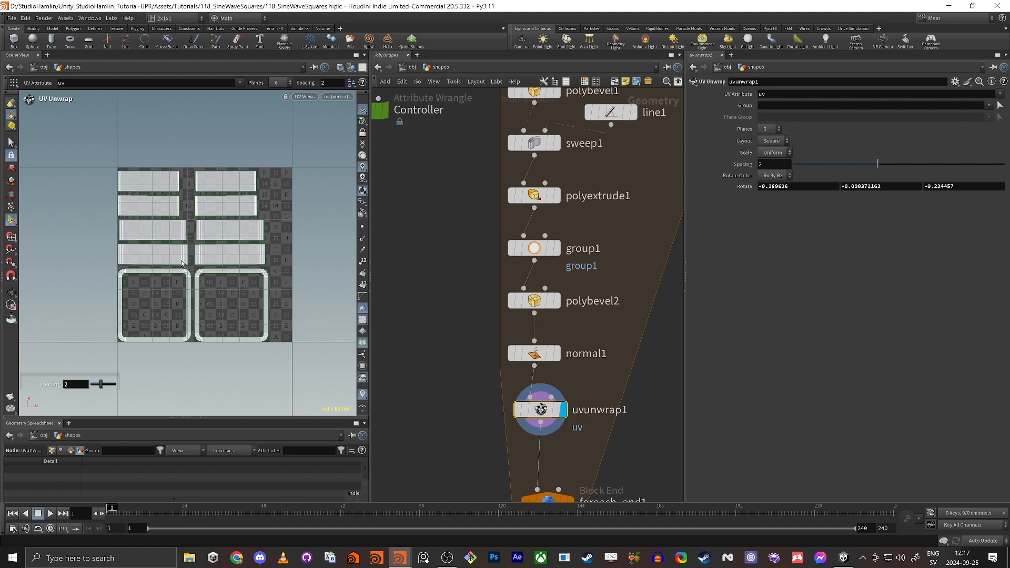
{"action": "left_click", "coordinate": [767, 153]}
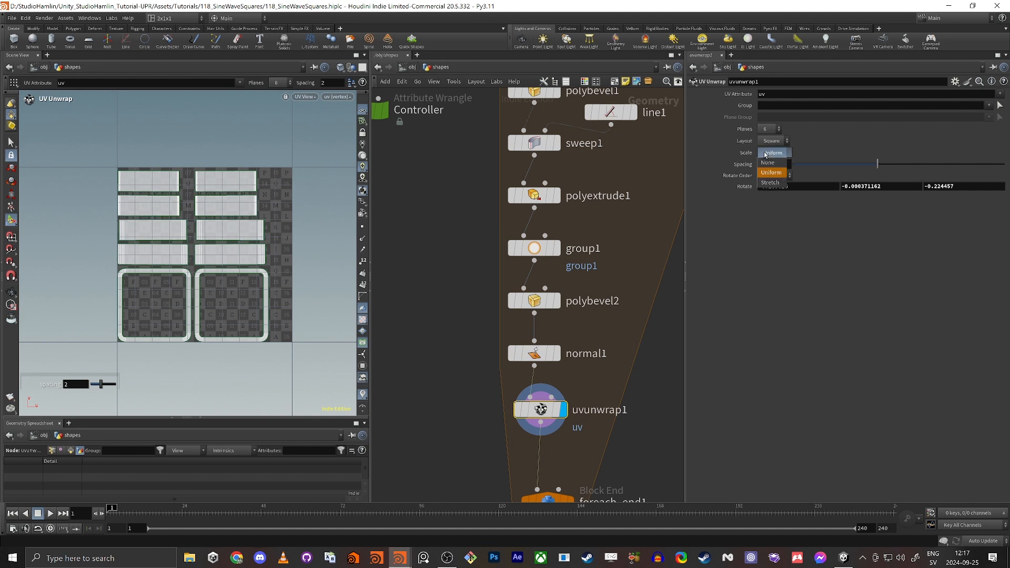
{"action": "left_click", "coordinate": [768, 162]}
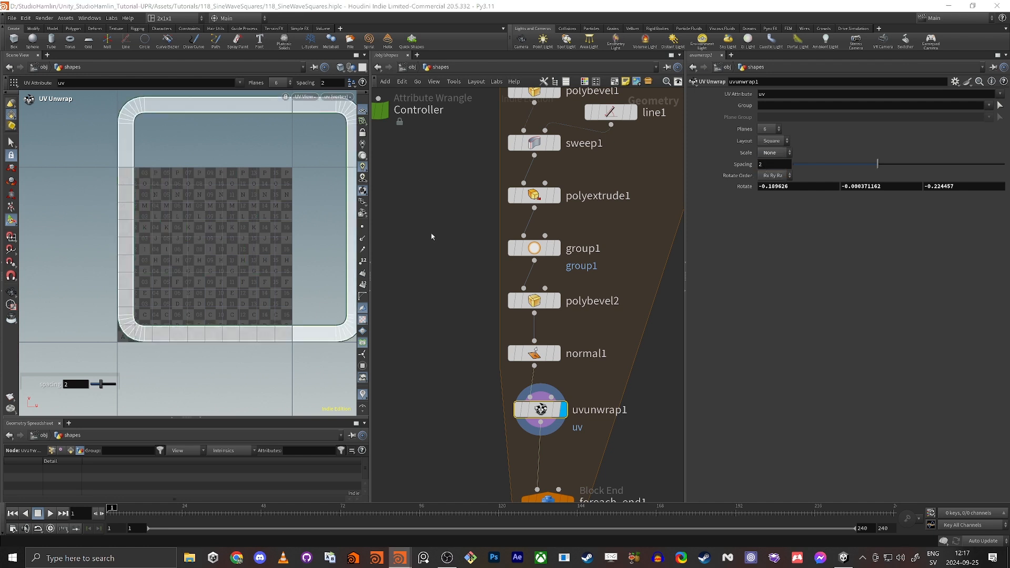
{"action": "key", "text": "Escape"}
{"action": "scroll", "coordinate": [99, 228], "scroll_direction": "down", "scroll_amount": 2}
{"action": "right_click_drag", "start_coordinate": [99, 228], "coordinate": [65, 228], "text": "alt"}
{"action": "middle_click_drag", "start_coordinate": [200, 213], "coordinate": [250, 185], "text": "alt"}
{"action": "right_click_drag", "start_coordinate": [250, 185], "coordinate": [282, 174], "text": "alt"}
{"action": "middle_click_drag", "start_coordinate": [282, 174], "coordinate": [229, 229], "text": "alt"}
Display foreach_end1 to show all five nested rings with checker texture.
{"action": "key", "text": "space+1"}
{"action": "left_click_drag", "start_coordinate": [220, 232], "coordinate": [181, 250], "text": "alt"}
{"action": "middle_click_drag", "start_coordinate": [452, 376], "coordinate": [463, 267]}
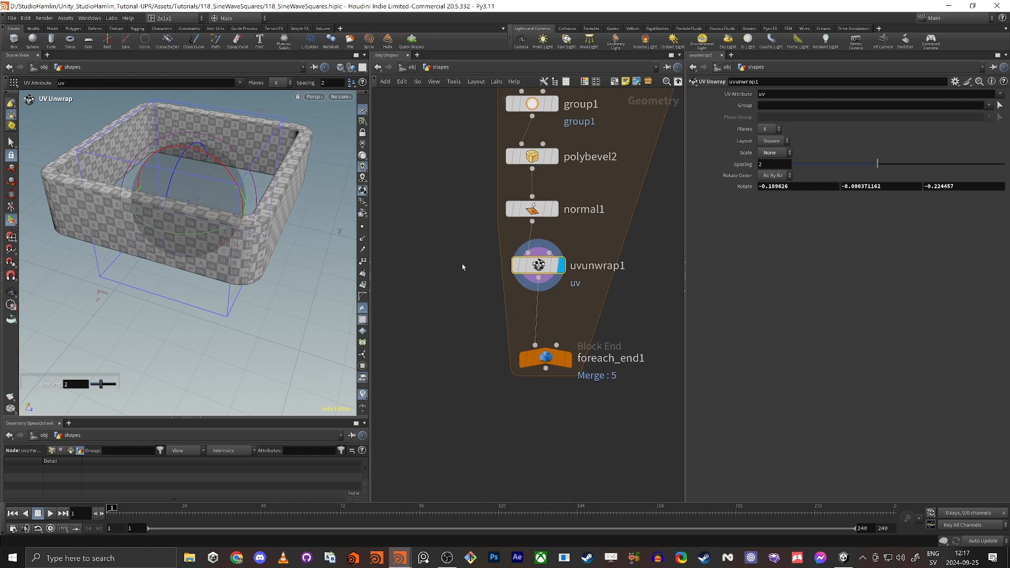
{"action": "left_click", "coordinate": [568, 358]}
{"action": "left_click_drag", "start_coordinate": [141, 117], "coordinate": [131, 171], "text": "alt"}
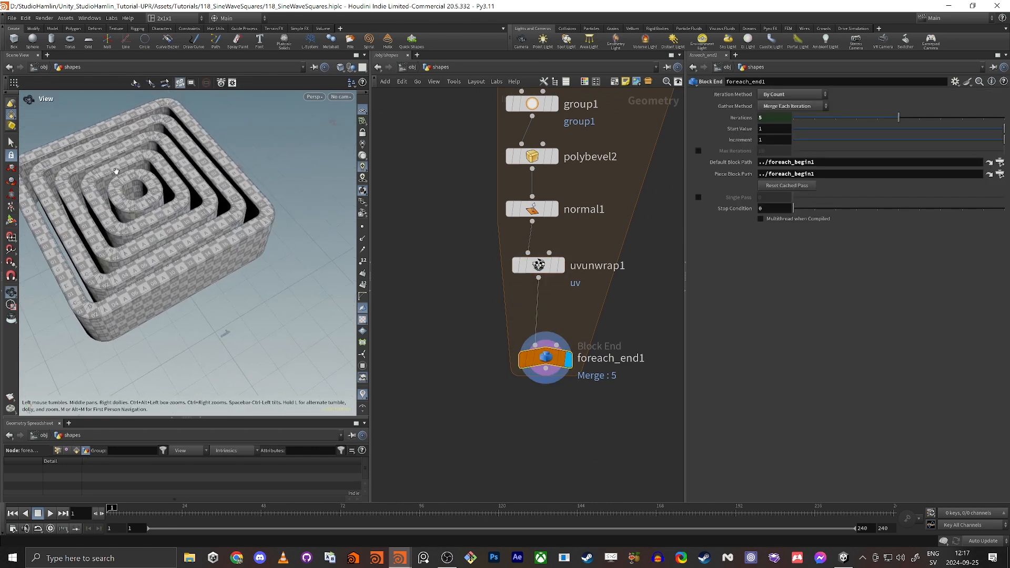
{"action": "right_click_drag", "start_coordinate": [131, 170], "coordinate": [185, 226], "text": "alt"}
{"action": "mouse_move", "coordinate": [185, 226]}
{"action": "left_mouse_down", "text": "alt"}
{"action": "mouse_move", "coordinate": [202, 218]}
{"action": "mouse_move", "coordinate": [191, 242]}
{"action": "mouse_move", "coordinate": [187, 233]}
{"action": "left_mouse_up", "text": "alt"}
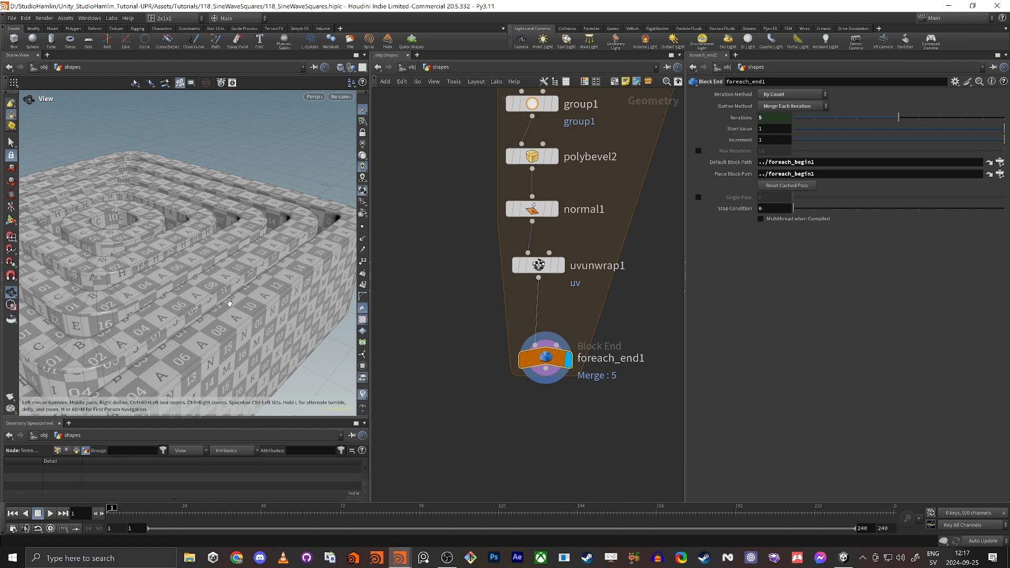
{"action": "left_click_drag", "start_coordinate": [230, 303], "coordinate": [233, 242]}
{"action": "middle_click_drag", "start_coordinate": [439, 434], "coordinate": [483, 365]}
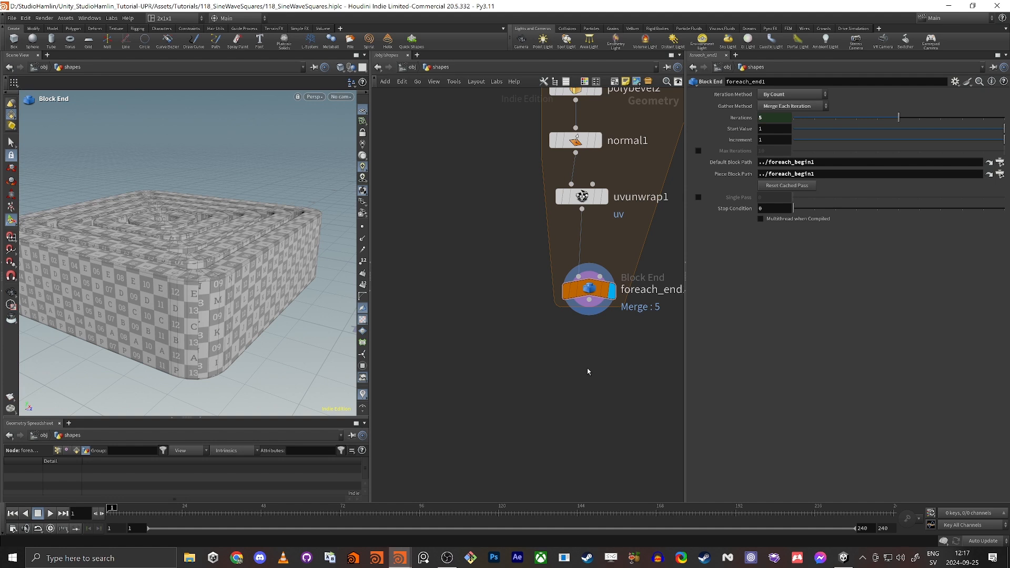
Add a Transform node below foreach_end1 with a uniform scale of 100.
{"action": "key", "text": "Tab"}
{"action": "type", "text": "trans"}
{"action": "key", "text": "Return"}
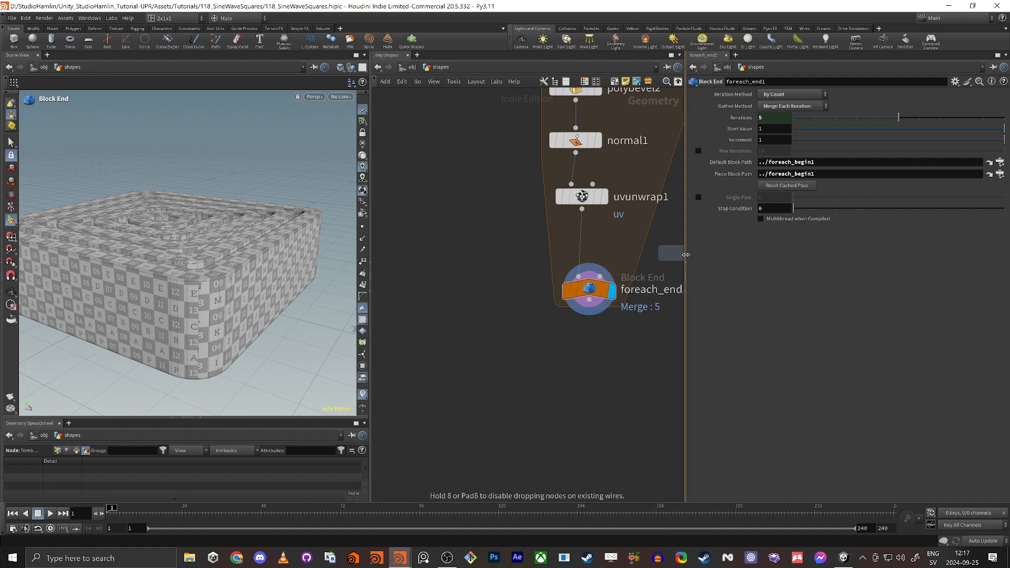
{"action": "left_click", "coordinate": [587, 364]}
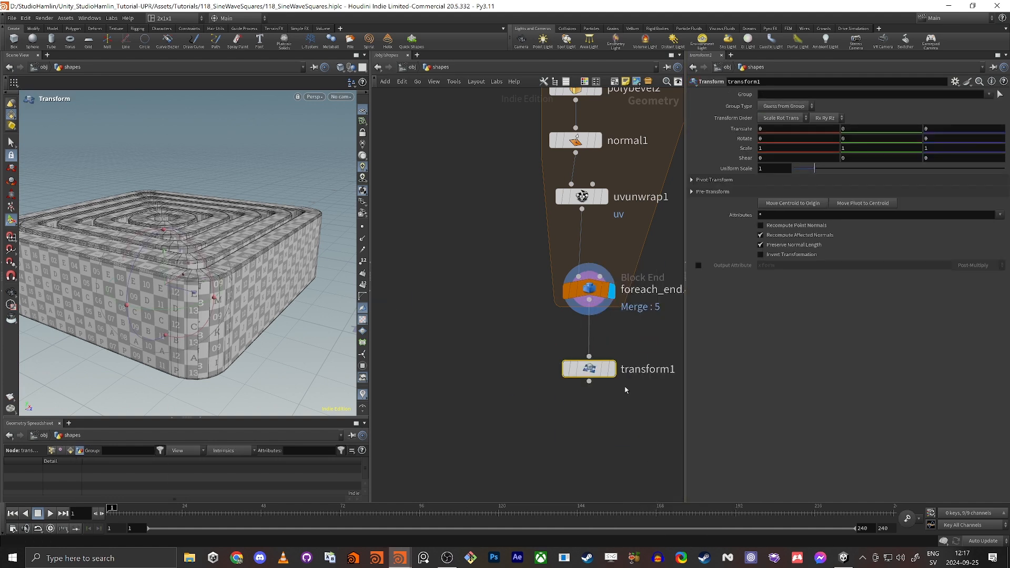
{"action": "scroll", "coordinate": [135, 214], "scroll_direction": "down", "scroll_amount": 3}
{"action": "left_click_drag", "start_coordinate": [135, 214], "coordinate": [176, 218], "text": "alt"}
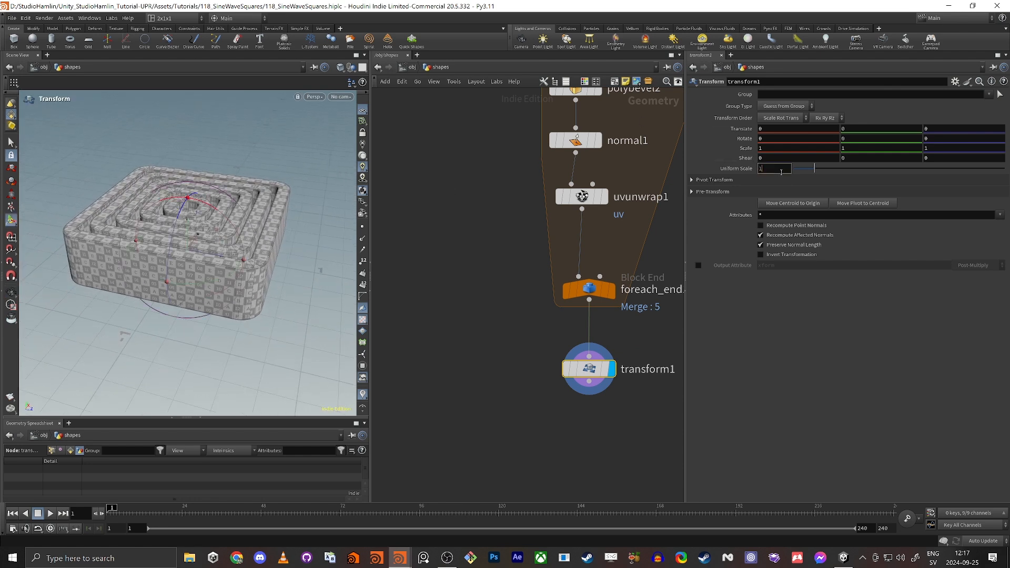
{"action": "key", "text": "Return"}
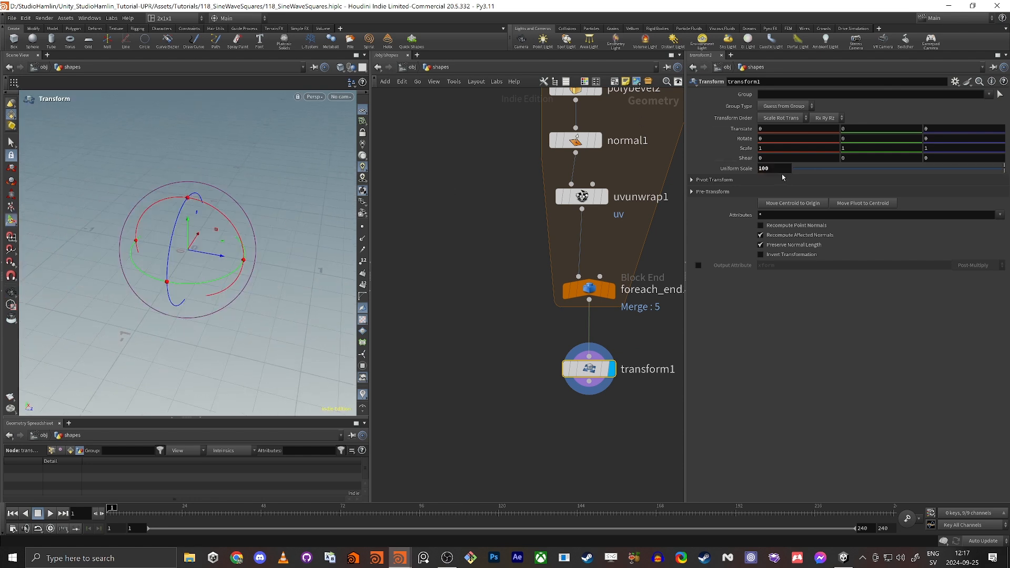
Add a ROP FBX Output under transform1 writing to $HIP/Shapes.fbx.
{"action": "middle_click_drag", "start_coordinate": [594, 401], "coordinate": [588, 276]}
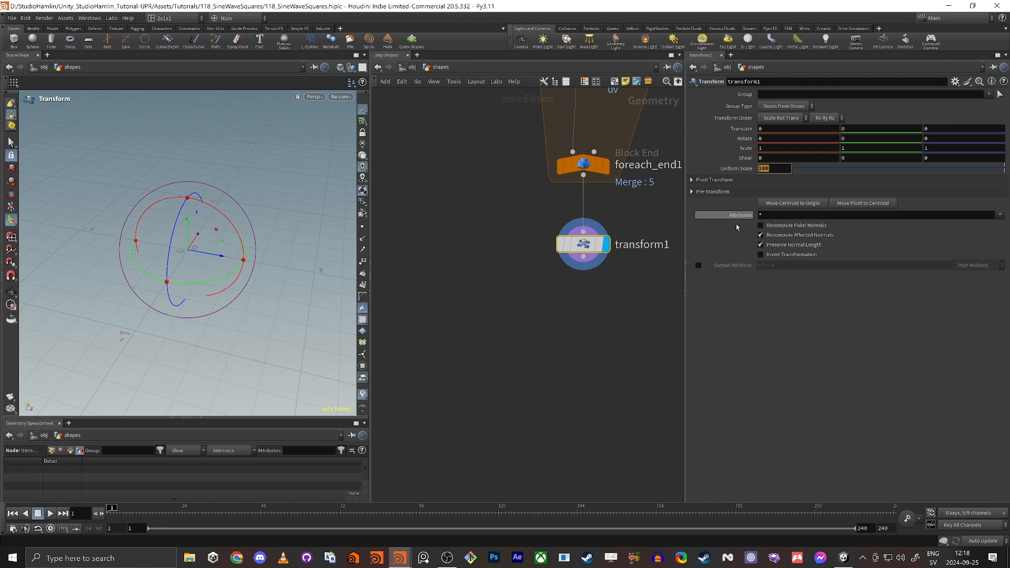
{"action": "left_click", "coordinate": [583, 256]}
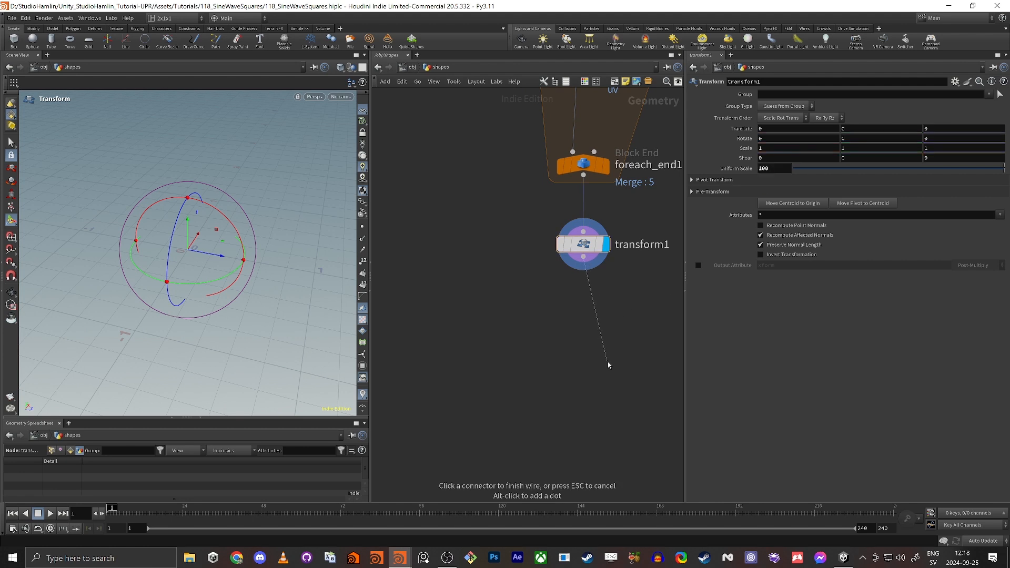
{"action": "key", "text": "Tab"}
{"action": "type", "text": "fbx"}
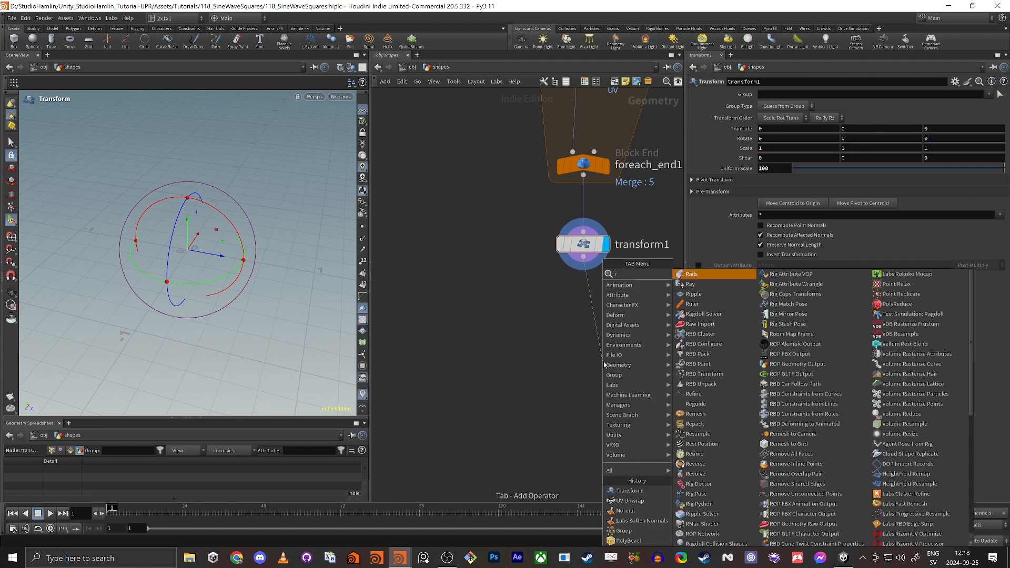
{"action": "key", "text": "Return"}
{"action": "left_click_drag", "start_coordinate": [603, 363], "coordinate": [584, 292]}
{"action": "left_click", "coordinate": [787, 140]}
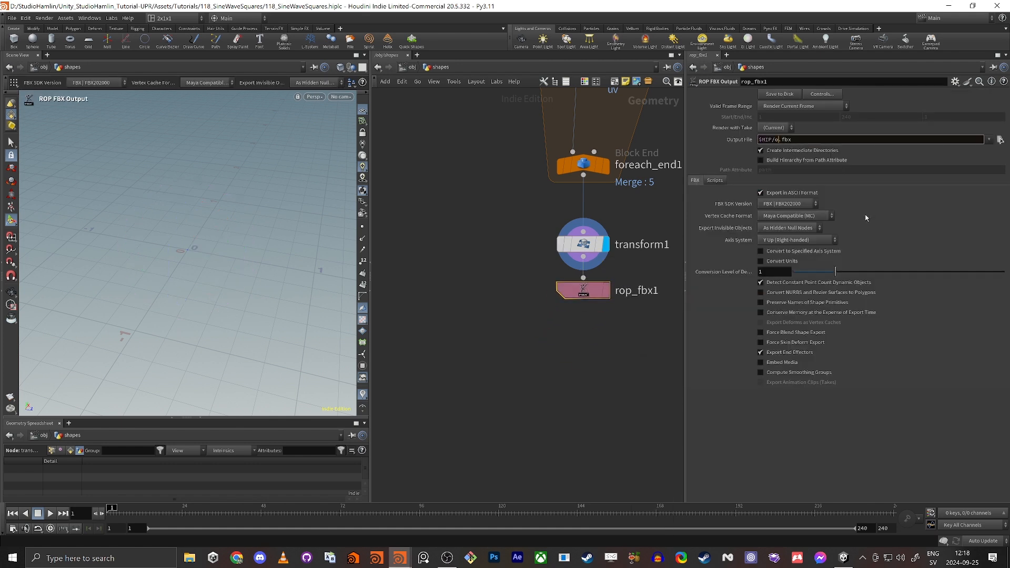
{"action": "key", "text": "BackSpace"}
{"action": "type", "text": "Shapes"}
{"action": "key", "text": "Return"}
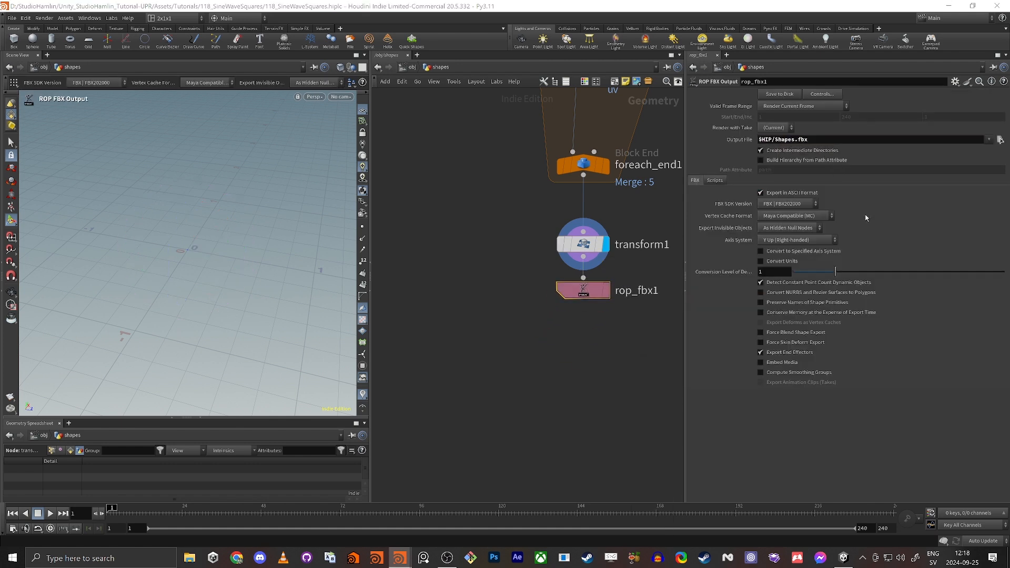
Switch over to the Unity editor.
{"action": "scroll", "coordinate": [531, 360], "scroll_direction": "down", "scroll_amount": 1}
{"action": "middle_click_drag", "start_coordinate": [531, 362], "coordinate": [510, 390]}
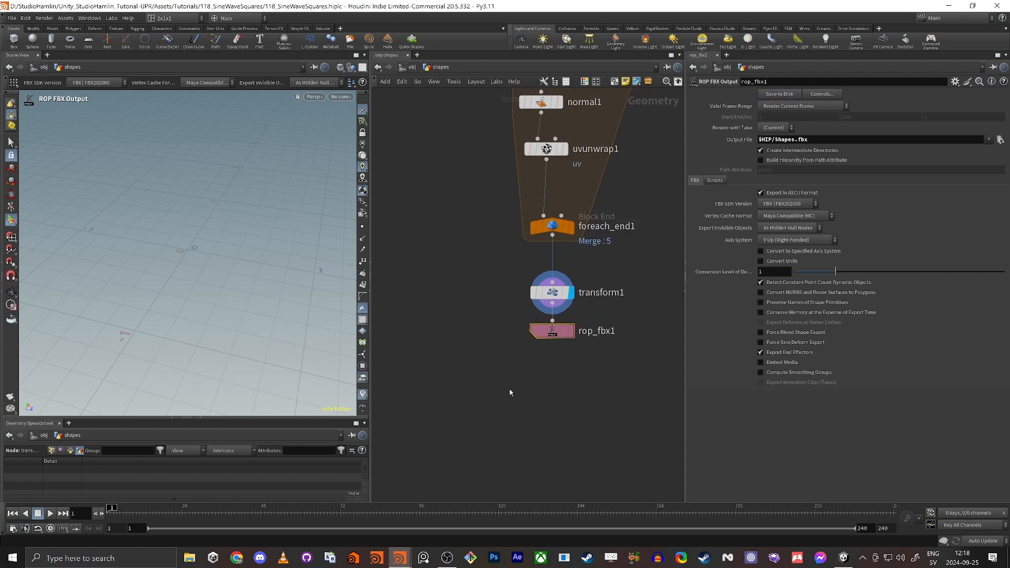
{"action": "scroll", "coordinate": [473, 316], "scroll_direction": "down", "scroll_amount": 1}
{"action": "middle_click_drag", "start_coordinate": [446, 244], "coordinate": [504, 306]}
{"action": "key", "text": "alt+Tab"}
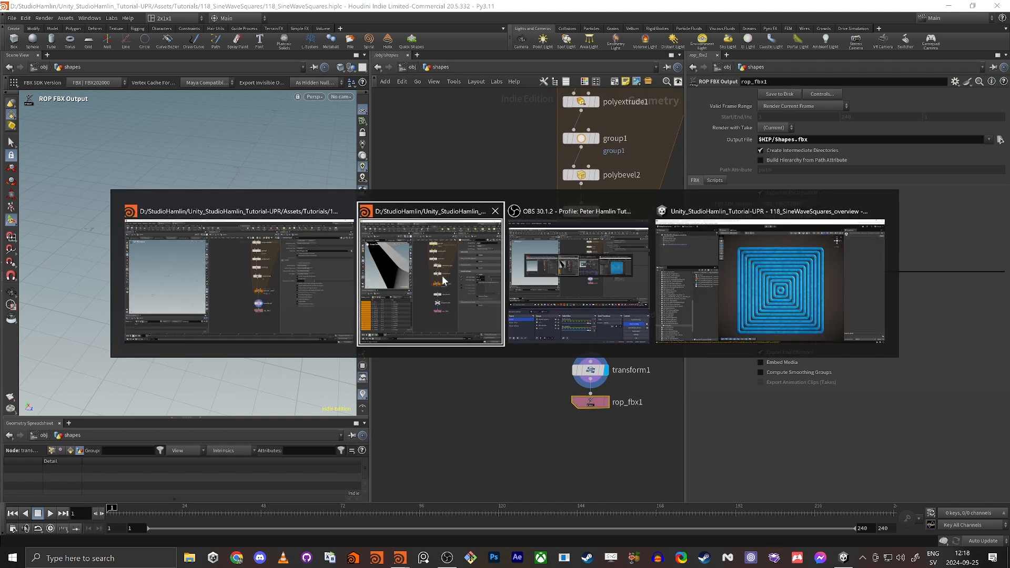
{"action": "left_click", "coordinate": [748, 279]}
Open the 118_SineWaveSquares scene and place the Shapes model in it, raised to Y 1.502.
{"action": "left_click", "coordinate": [57, 454]}
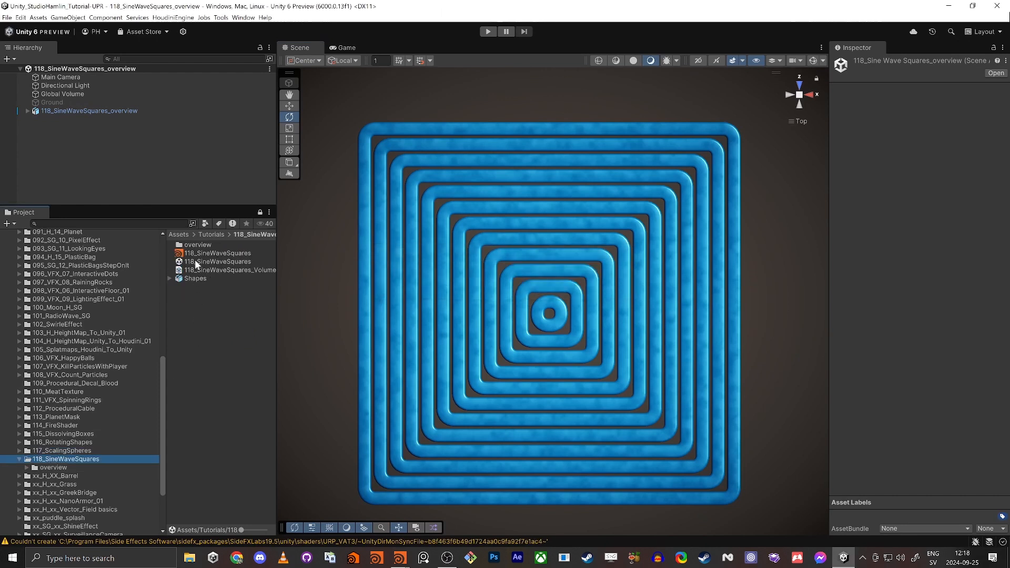
{"action": "double_click", "coordinate": [193, 261]}
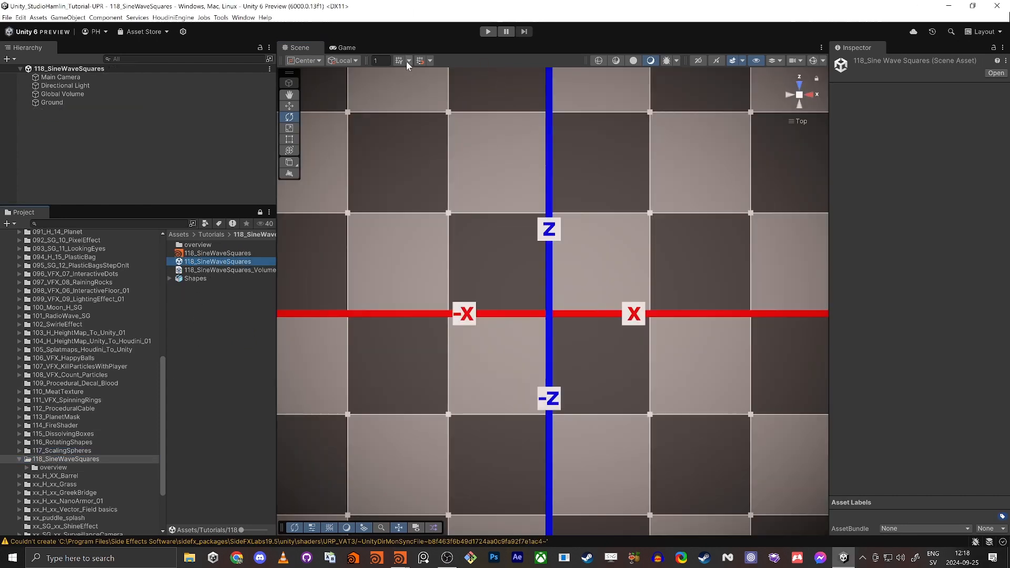
{"action": "left_click", "coordinate": [800, 96]}
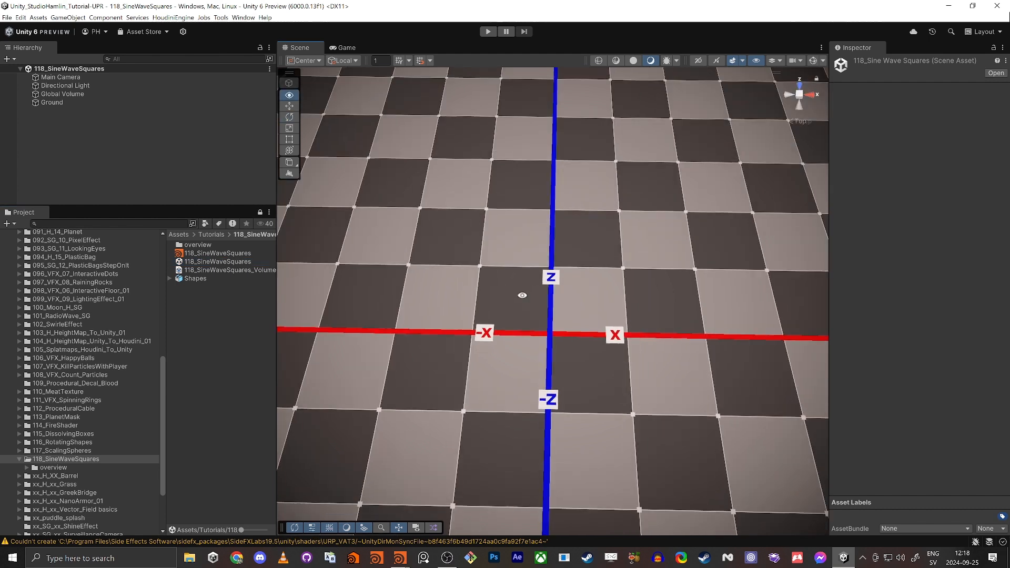
{"action": "left_click_drag", "start_coordinate": [192, 278], "coordinate": [37, 112]}
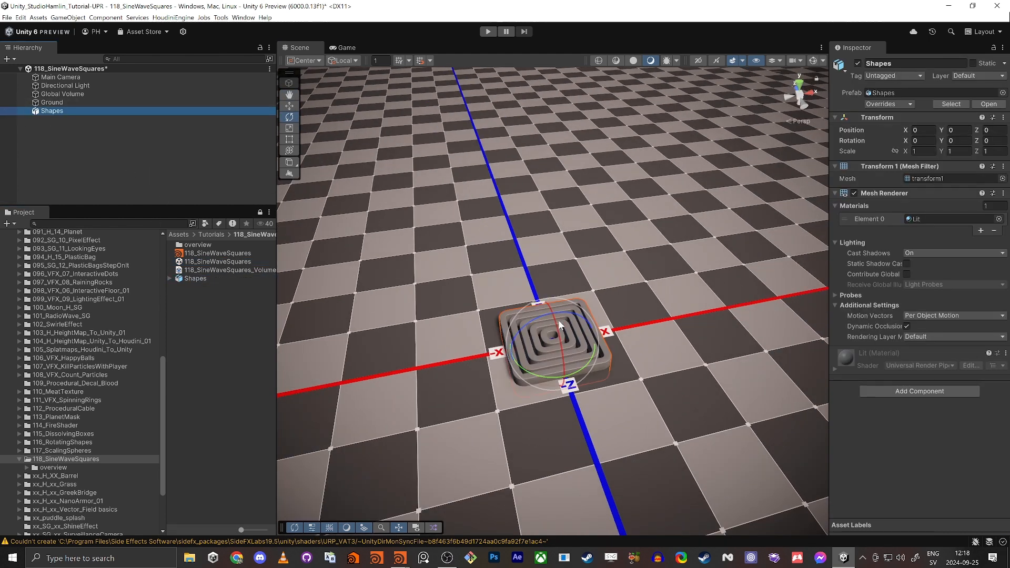
{"action": "key", "text": "w"}
{"action": "left_click_drag", "start_coordinate": [555, 324], "coordinate": [554, 234]}
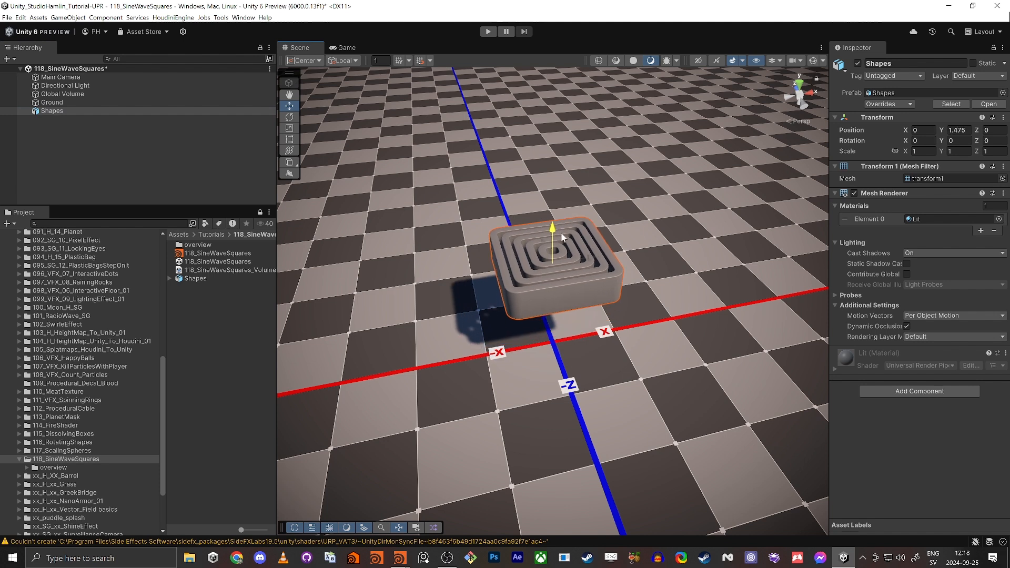
Check the Shapes asset's meshes and look down on the rings in the scene.
{"action": "left_click", "coordinate": [169, 278]}
{"action": "left_click", "coordinate": [169, 279]}
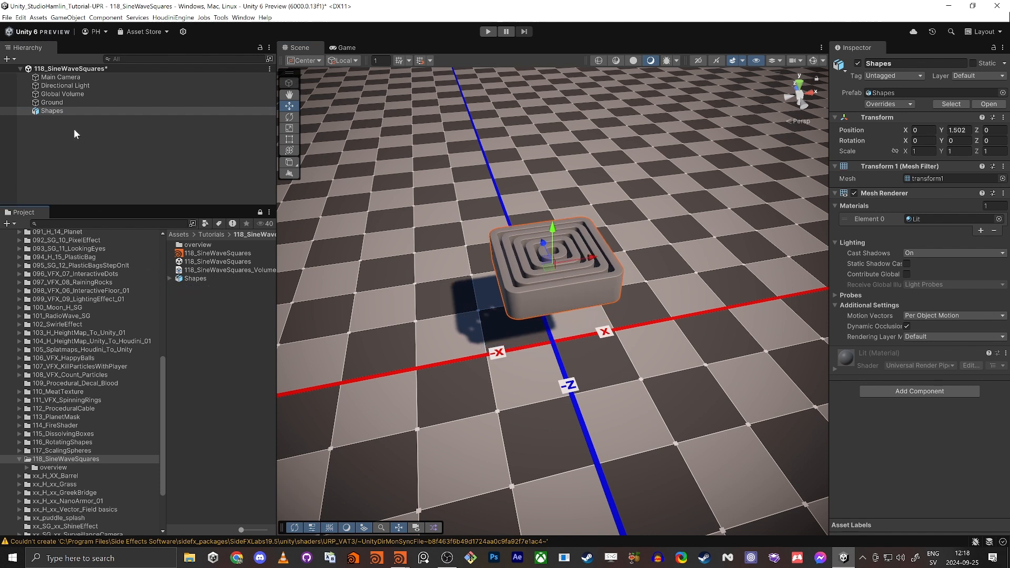
{"action": "left_click", "coordinate": [56, 110]}
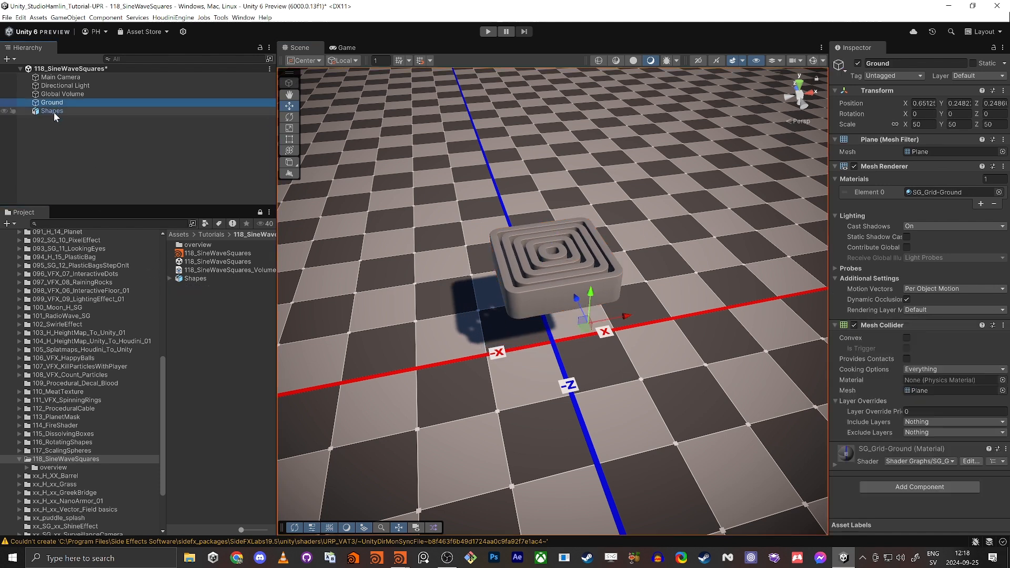
{"action": "right_click_drag", "start_coordinate": [499, 303], "coordinate": [562, 299], "text": "alt"}
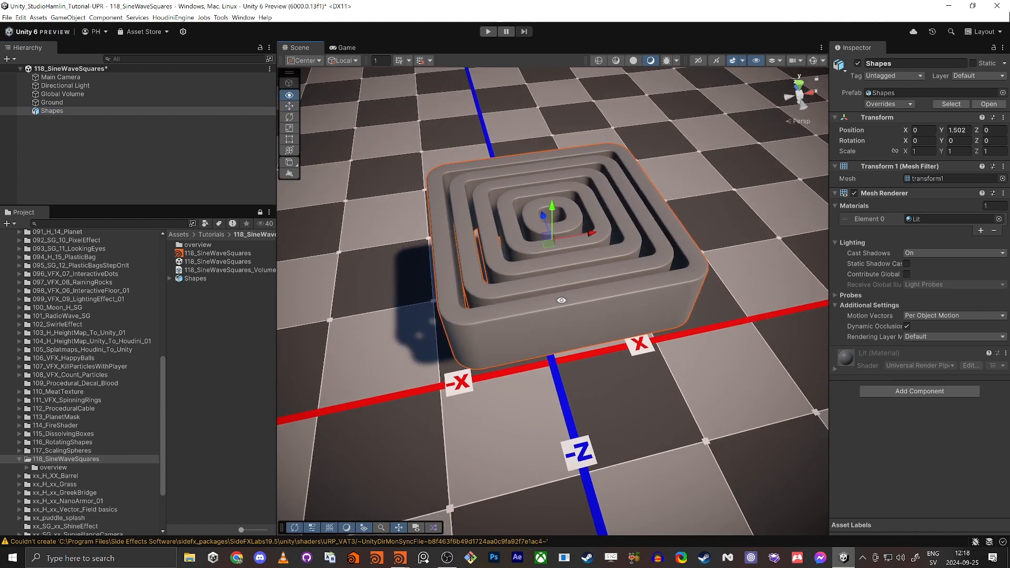
{"action": "middle_click_drag", "start_coordinate": [580, 284], "coordinate": [594, 293], "text": "alt"}
{"action": "left_click_drag", "start_coordinate": [594, 293], "coordinate": [564, 320], "text": "alt"}
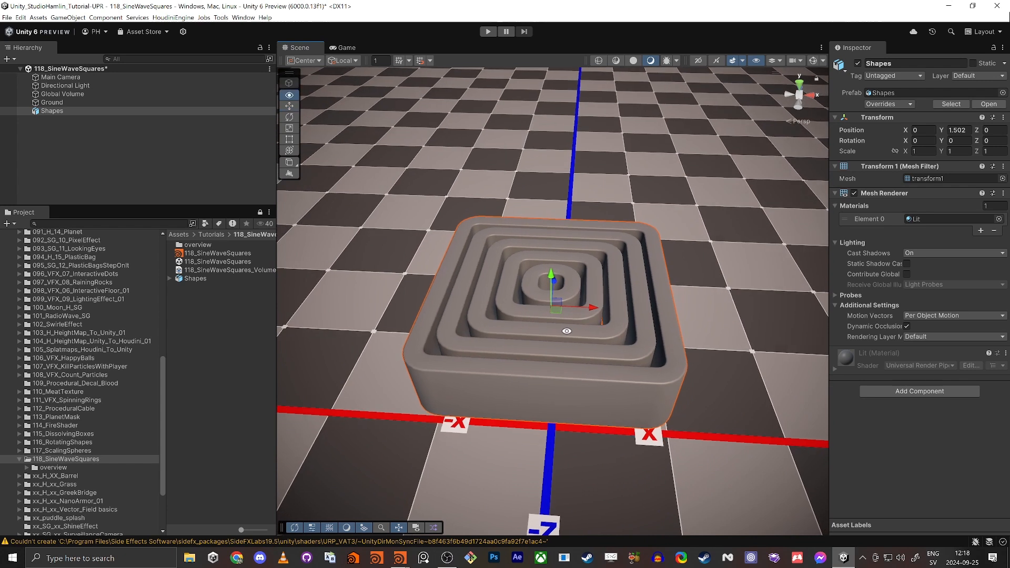
Check the Shapes import settings, which hold one mesh, then return to Houdini.
{"action": "key", "text": "alt+Tab"}
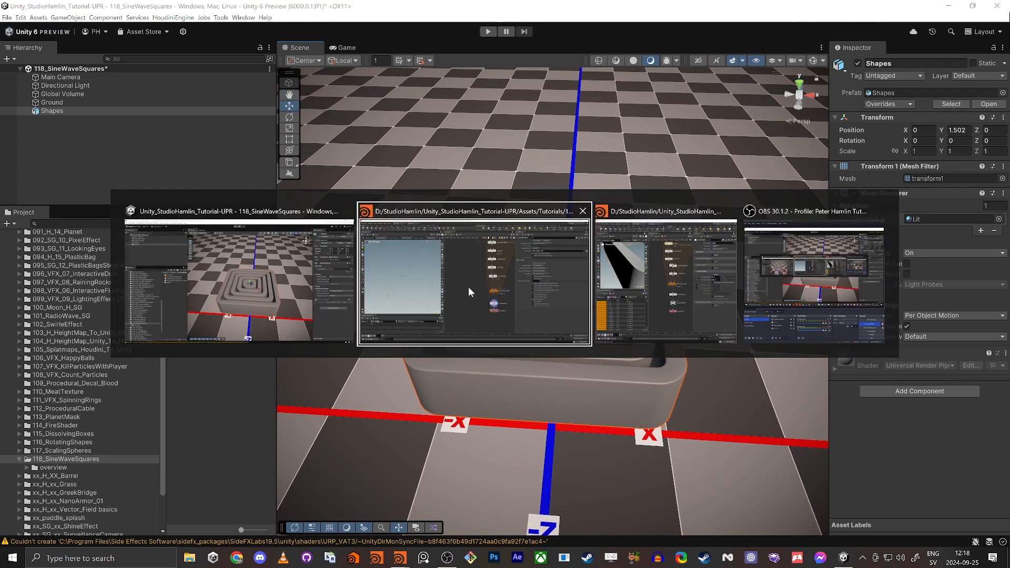
{"action": "left_click", "coordinate": [264, 273]}
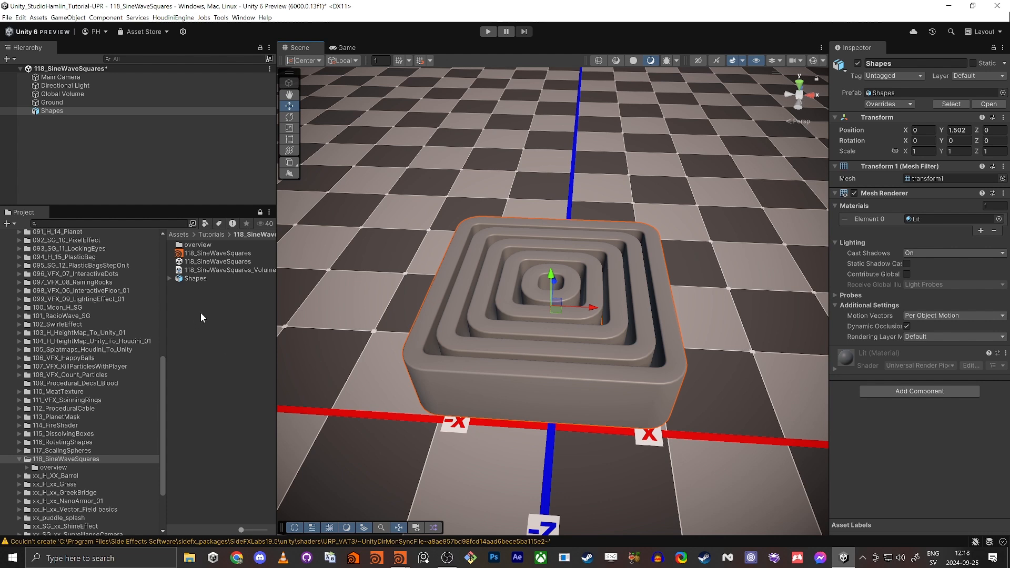
{"action": "left_click", "coordinate": [188, 278]}
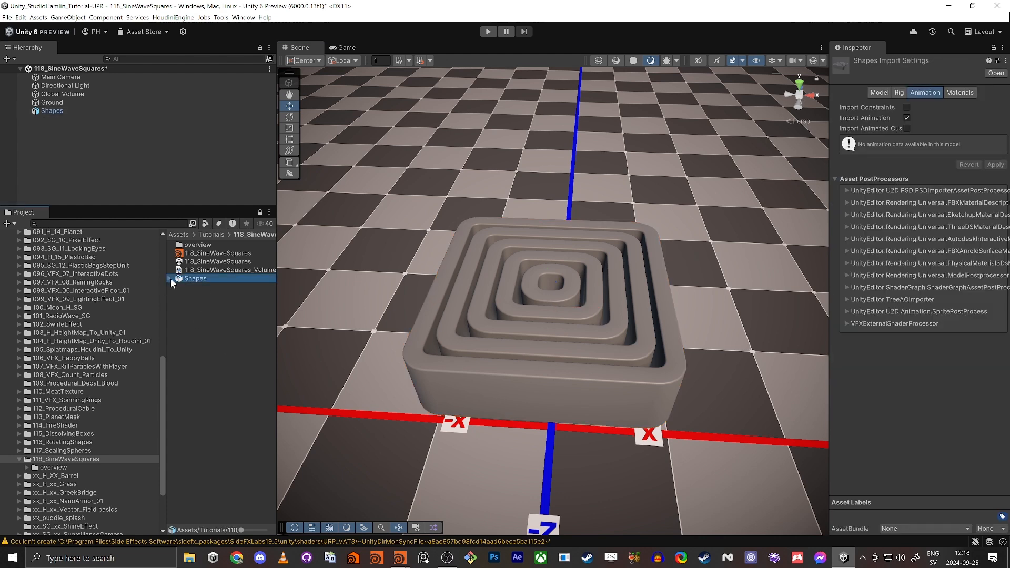
{"action": "left_click", "coordinate": [169, 279]}
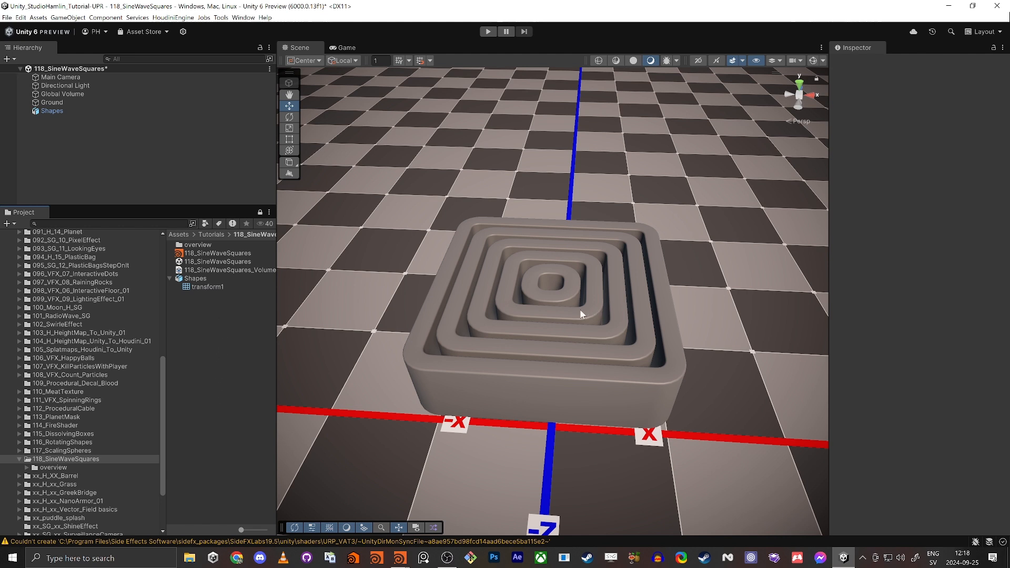
{"action": "key", "text": "alt+Tab"}
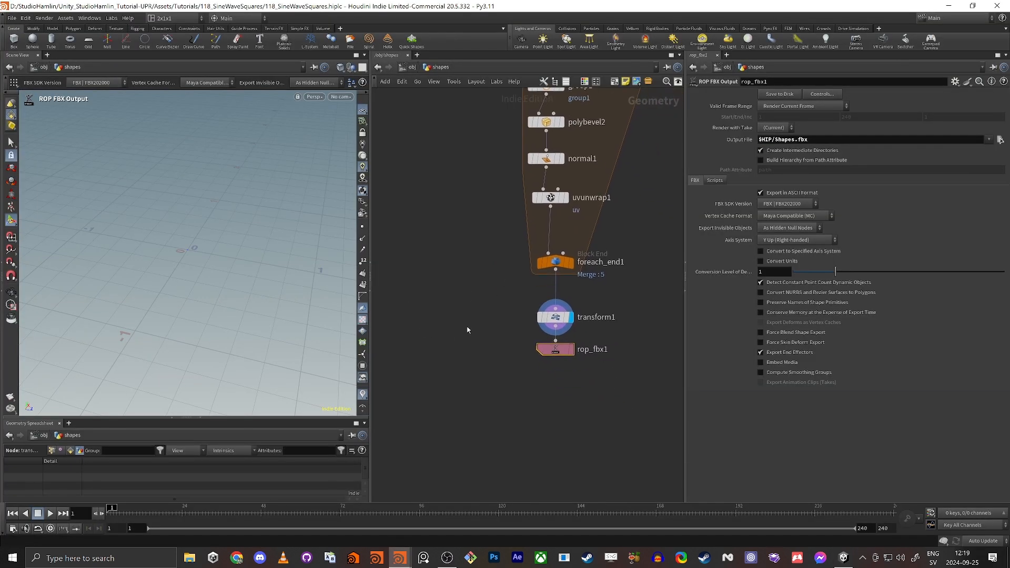
Set rop_fbx1's path attribute to name and shift the end nodes down.
{"action": "left_click", "coordinate": [760, 160]}
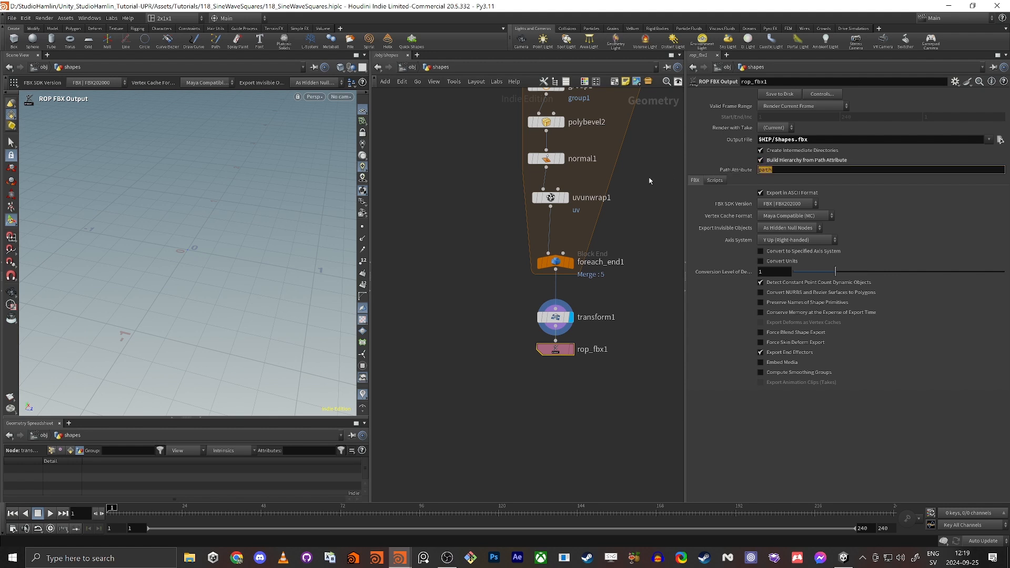
{"action": "type", "text": "name"}
{"action": "key", "text": "Return"}
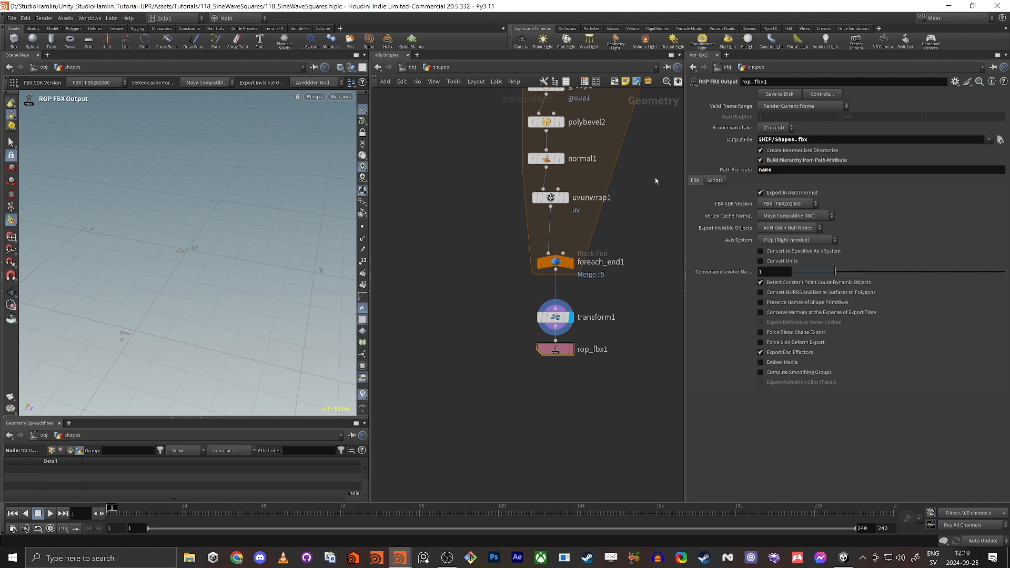
{"action": "left_click_drag", "start_coordinate": [476, 256], "coordinate": [576, 406]}
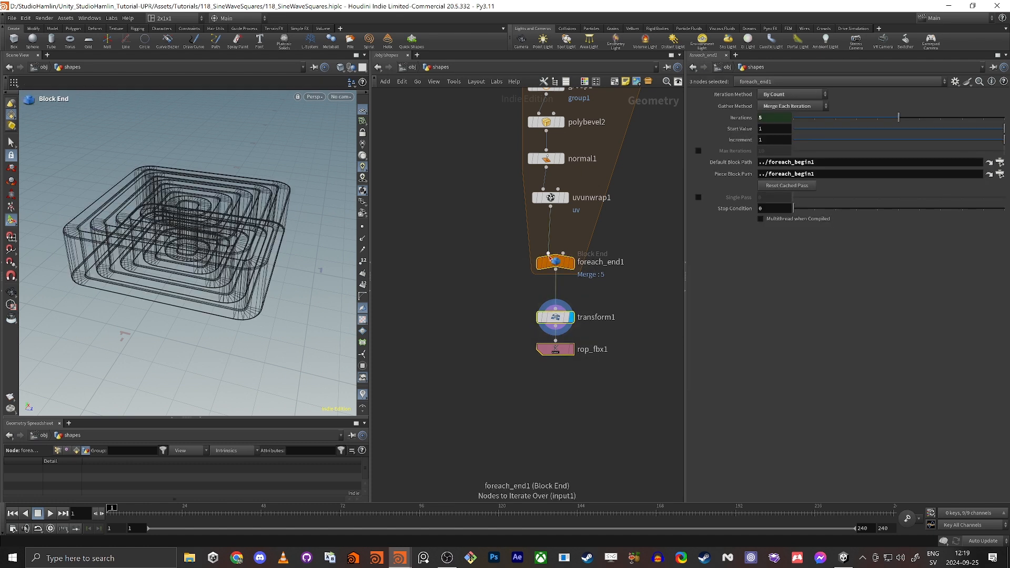
{"action": "left_click_drag", "start_coordinate": [558, 264], "coordinate": [557, 333]}
{"action": "left_click", "coordinate": [574, 250]}
Insert an Attribute Wrangle named set_name below uvunwrap1.
{"action": "key", "text": "Tab"}
{"action": "type", "text": "wra"}
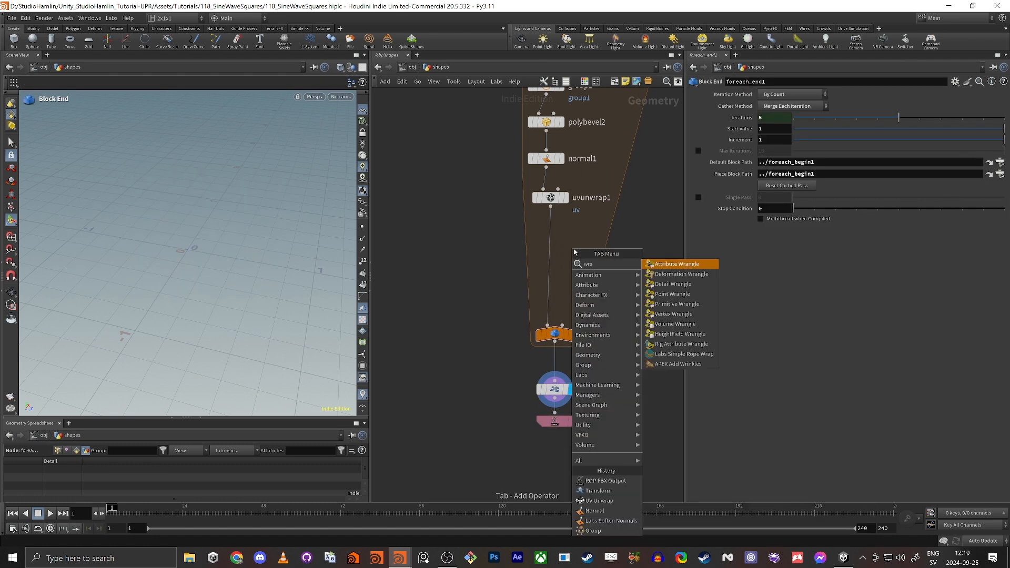
{"action": "key", "text": "Return"}
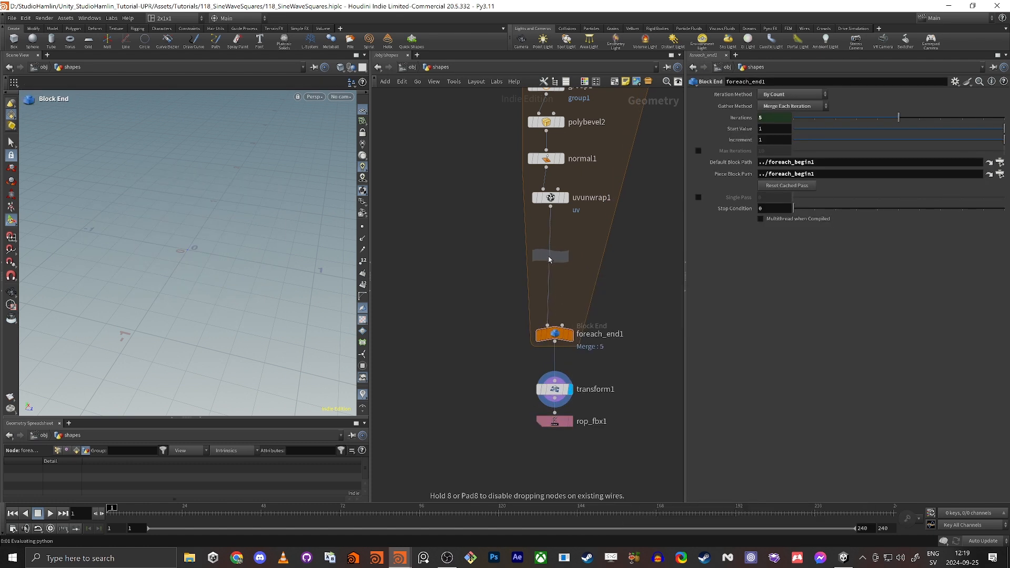
{"action": "left_click", "coordinate": [550, 255]}
{"action": "key", "text": "i"}
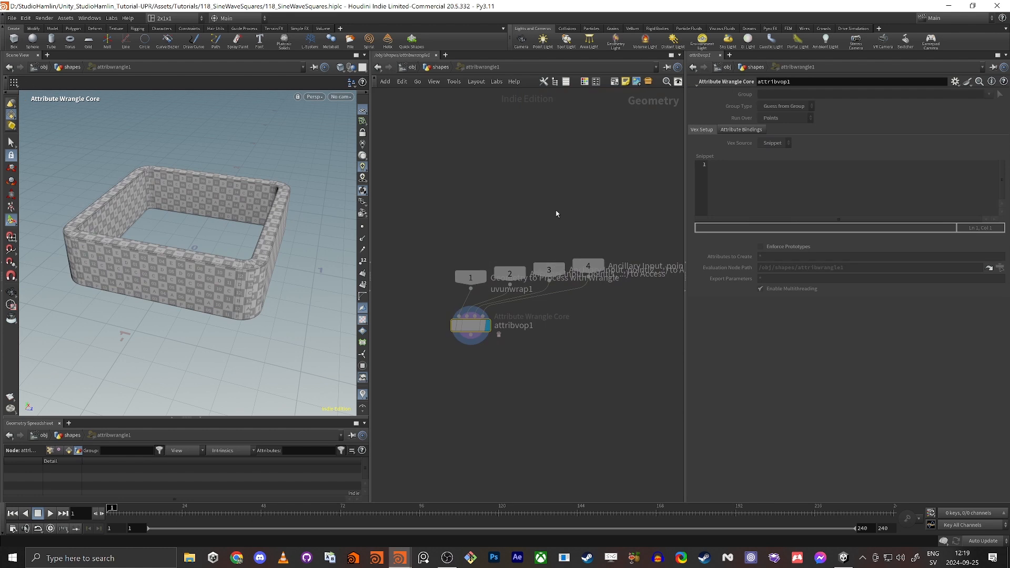
{"action": "key", "text": "u"}
{"action": "double_click", "coordinate": [597, 254]}
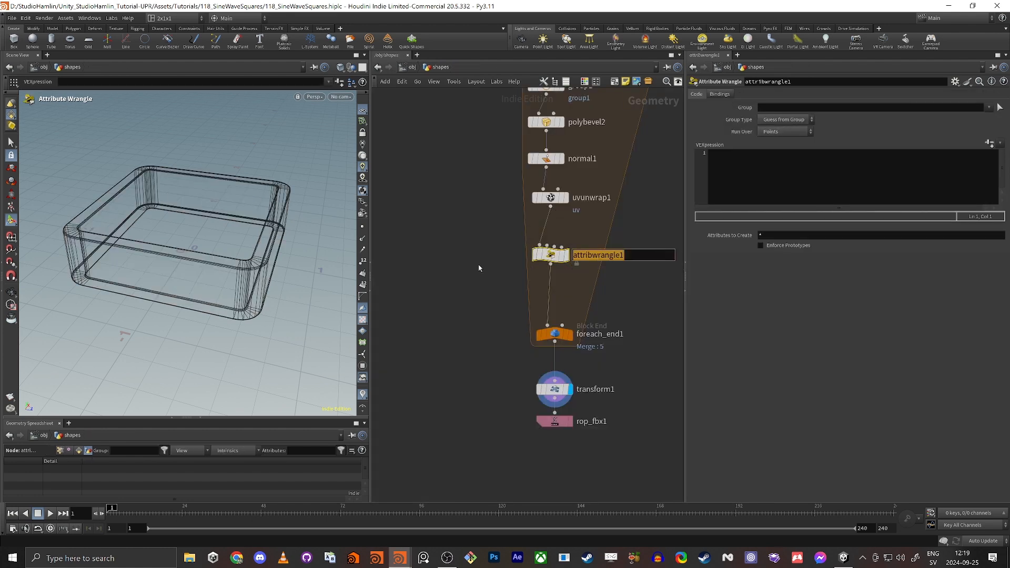
{"action": "type", "text": "set_naems"}
{"action": "key", "text": "Return"}
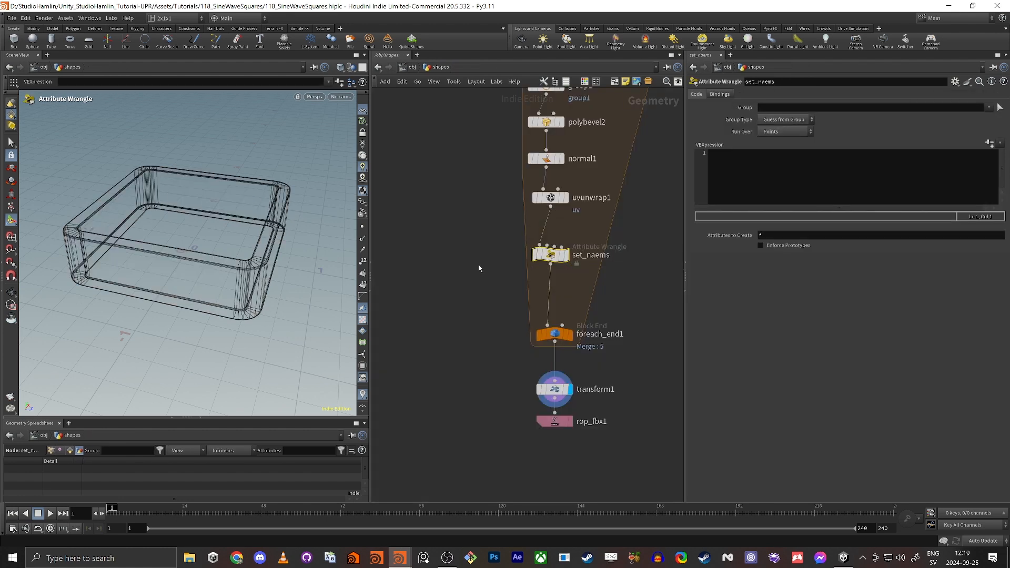
{"action": "key", "text": "F2"}
{"action": "key", "text": "End"}
{"action": "key", "text": "BackSpace"}
{"action": "key", "text": "BackSpace"}
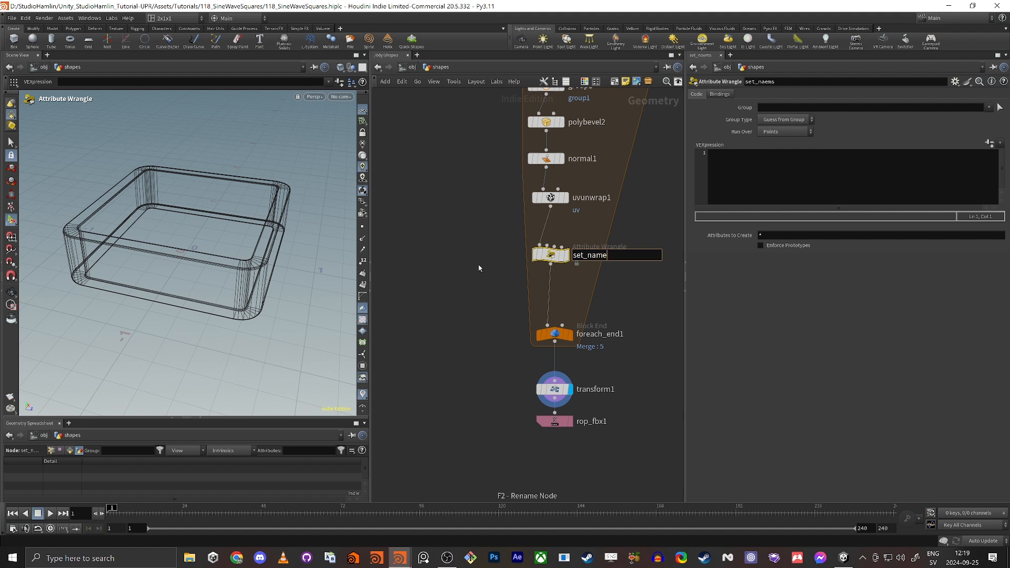
{"action": "key", "text": "Return"}
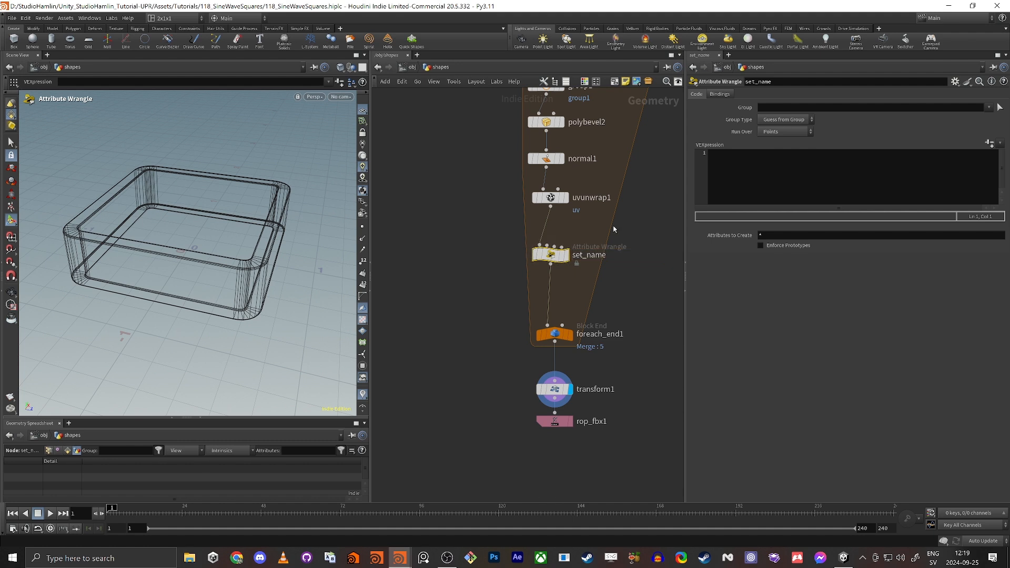
Make set_name run over Primitives with the code s@name = "test".
{"action": "left_click", "coordinate": [789, 133]}
{"action": "left_click", "coordinate": [784, 142]}
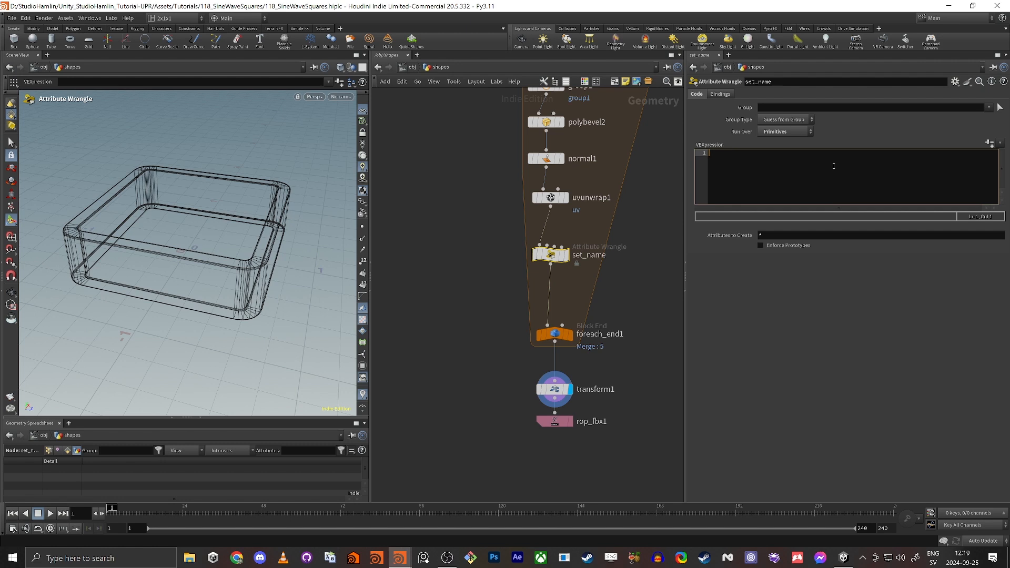
{"action": "type", "text": "s@"}
{"action": "type", "text": "name "}
{"action": "type", "text": "= \"\"\""}
{"action": "key", "text": "Left"}
{"action": "key", "text": "Left"}
{"action": "type", "text": "test"}
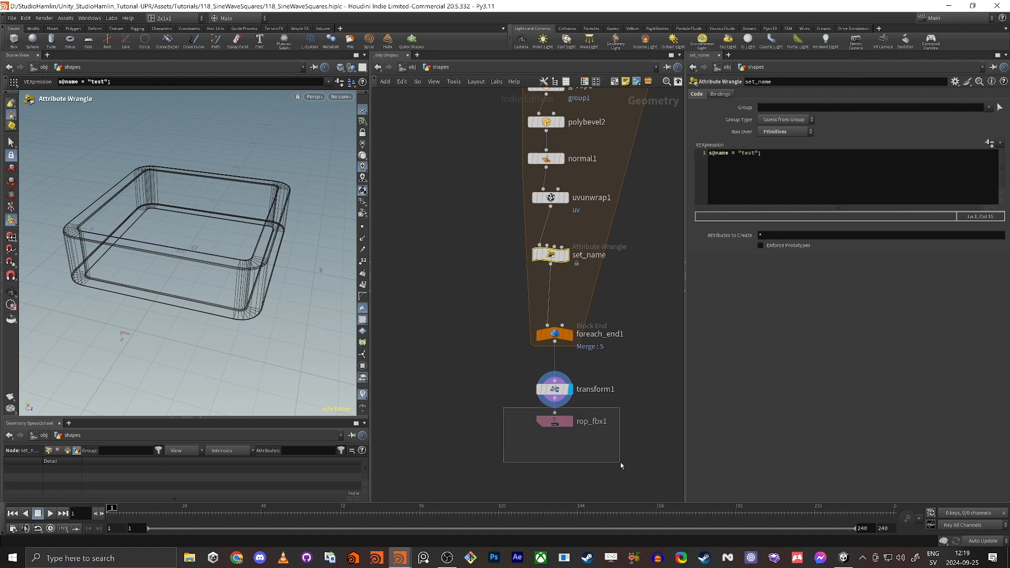
Export rop_fbx1 to Shapes.fbx and switch to Unity.
{"action": "left_click", "coordinate": [554, 420]}
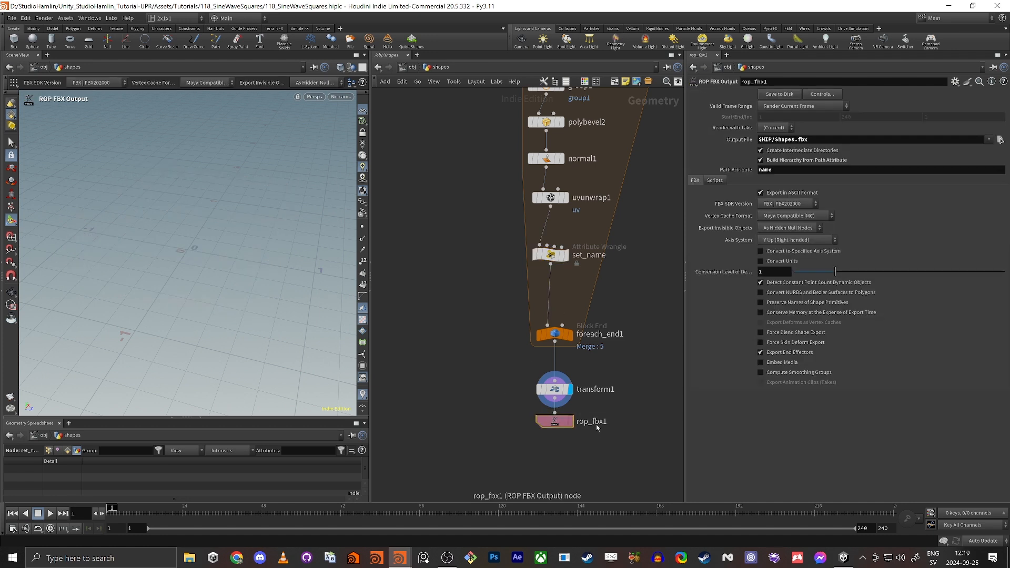
{"action": "left_click", "coordinate": [780, 94]}
{"action": "key", "text": "alt+Tab"}
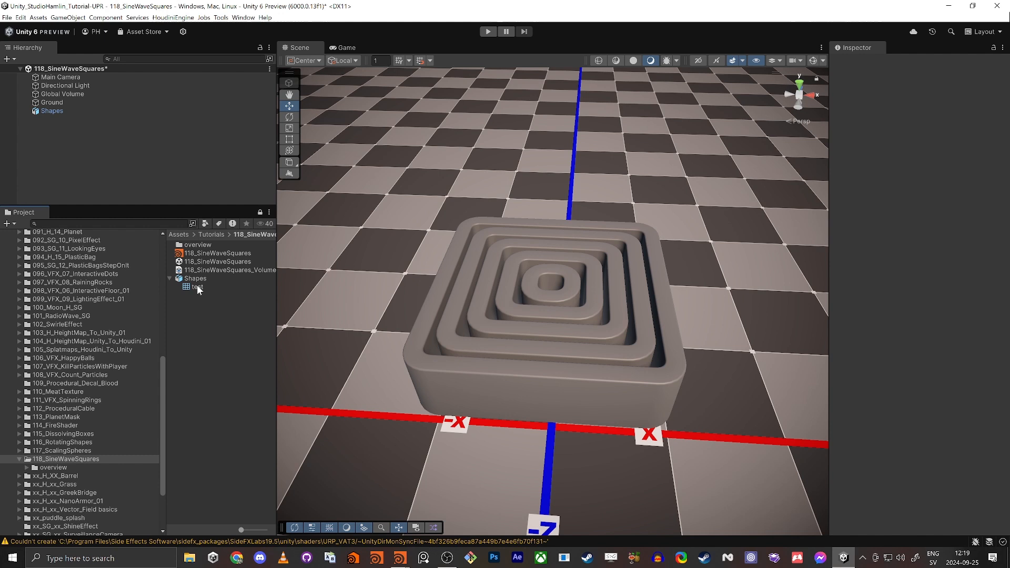
Inspect the imported test mesh (4120 vertices, 6400 triangles), then return to Houdini.
{"action": "left_click", "coordinate": [198, 288]}
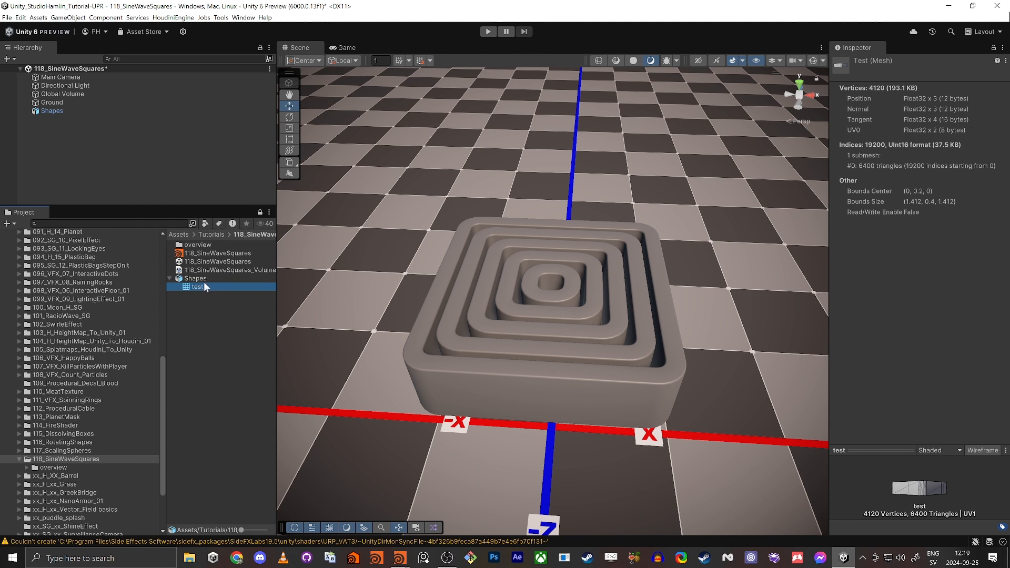
{"action": "key", "text": "alt+Tab"}
{"action": "middle_click_drag", "start_coordinate": [521, 323], "coordinate": [471, 317]}
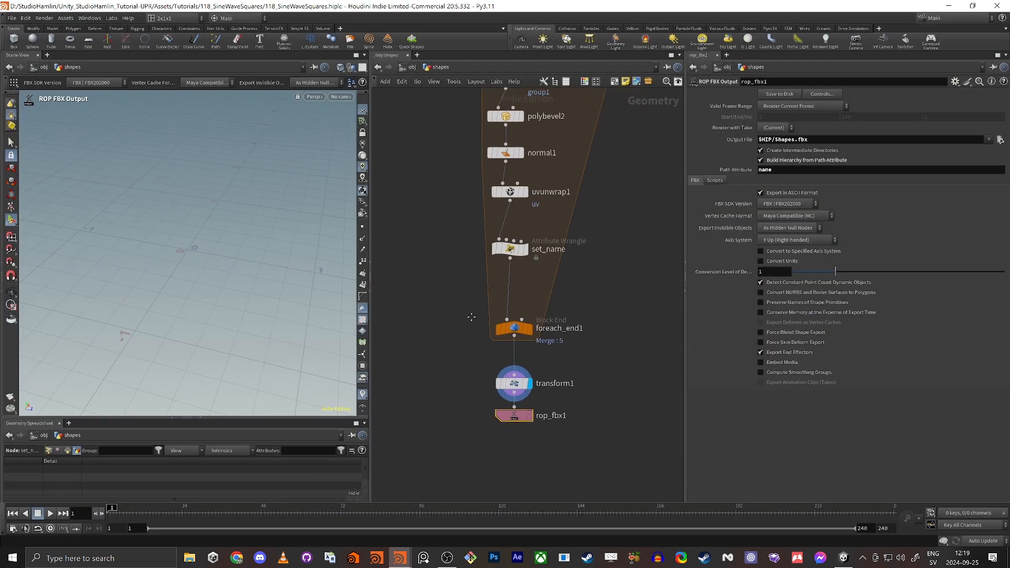
Inspect the info metadata node's values in an enlarged geometry spreadsheet.
{"action": "scroll", "coordinate": [471, 318], "scroll_direction": "down", "scroll_amount": 4}
{"action": "left_click", "coordinate": [566, 112]}
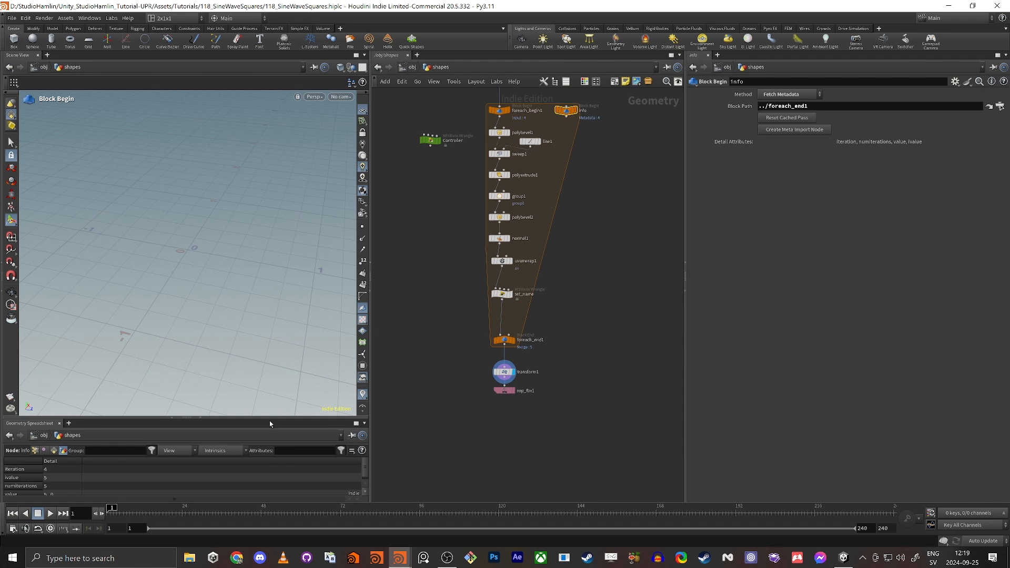
{"action": "left_click_drag", "start_coordinate": [273, 418], "coordinate": [284, 328]}
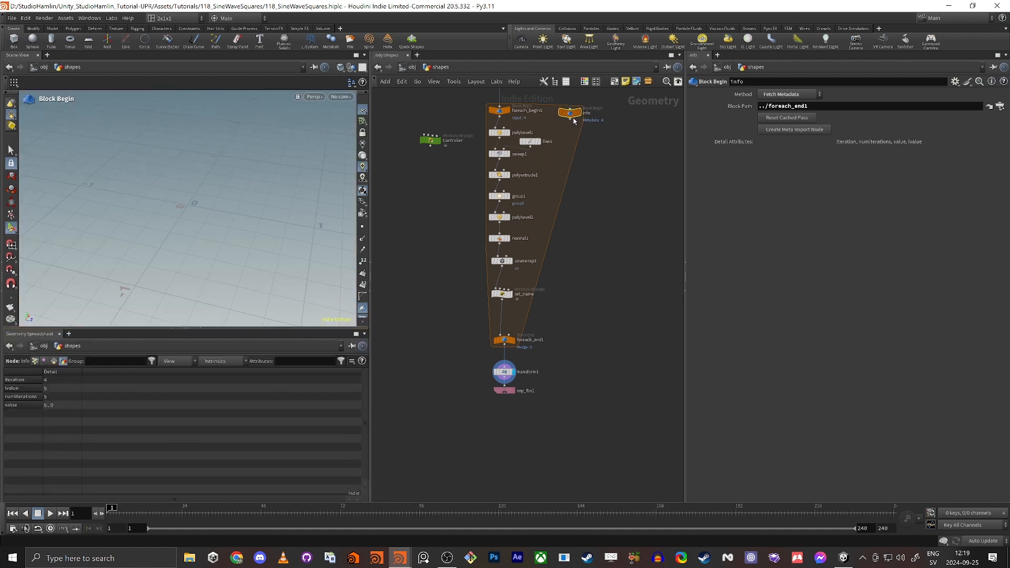
{"action": "scroll", "coordinate": [577, 127], "scroll_direction": "up", "scroll_amount": 4}
{"action": "key", "text": "h"}
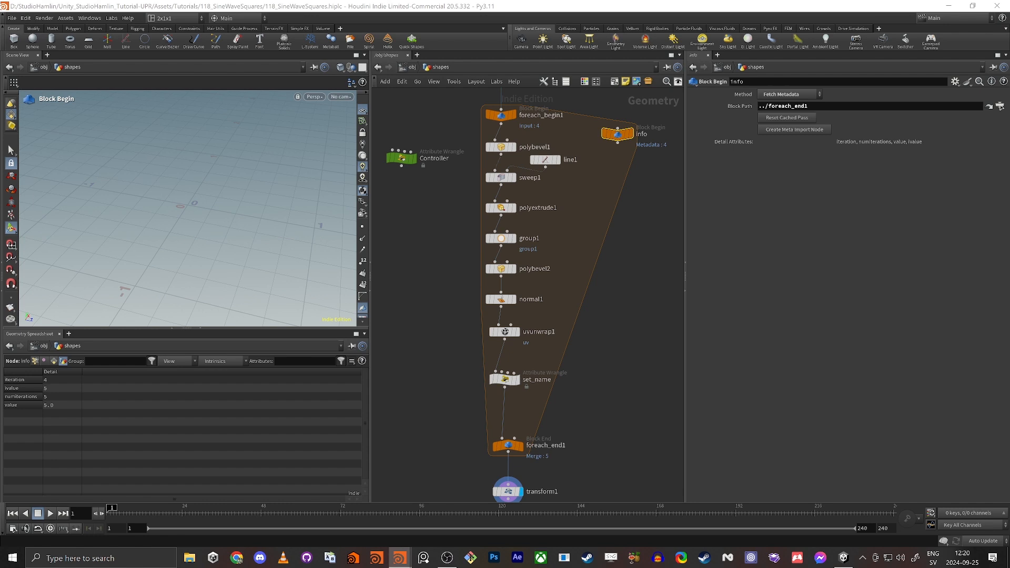
Wire the info node into set_name's second input and display set_name.
{"action": "left_click_drag", "start_coordinate": [618, 142], "coordinate": [525, 389]}
{"action": "scroll", "coordinate": [525, 389], "scroll_direction": "up", "scroll_amount": 3}
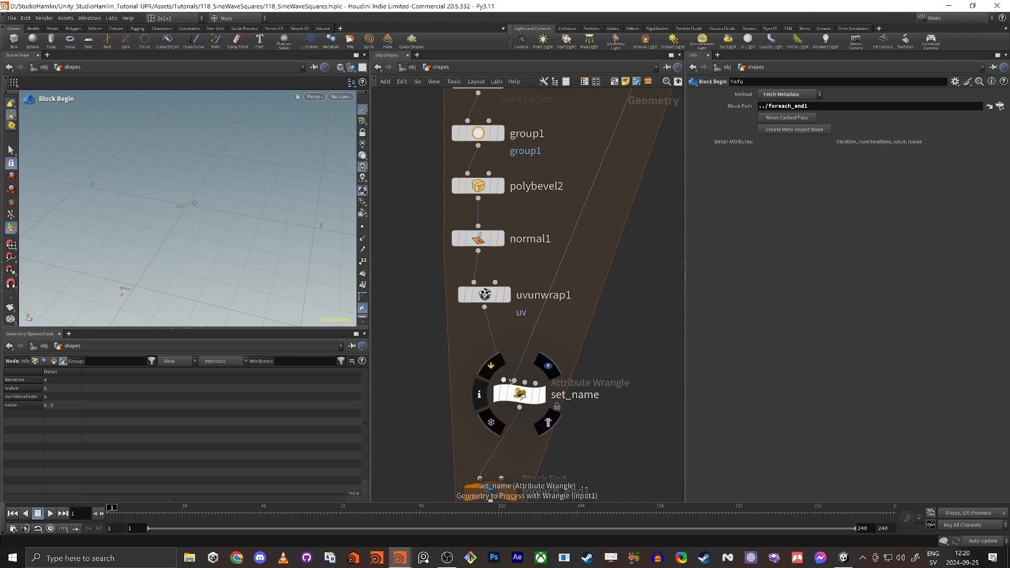
{"action": "left_click", "coordinate": [515, 380]}
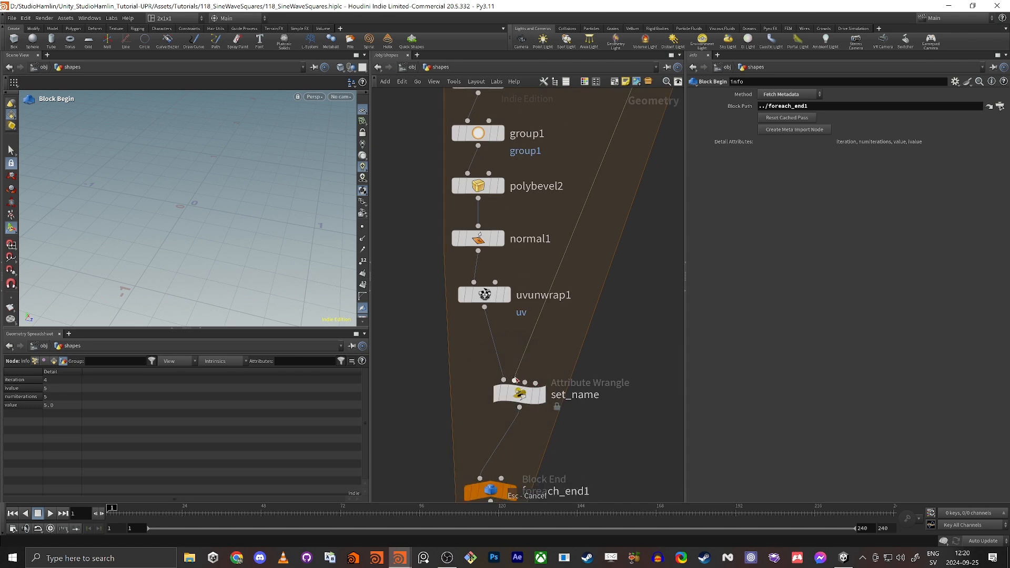
{"action": "left_click", "coordinate": [543, 395]}
{"action": "double_click", "coordinate": [747, 153]}
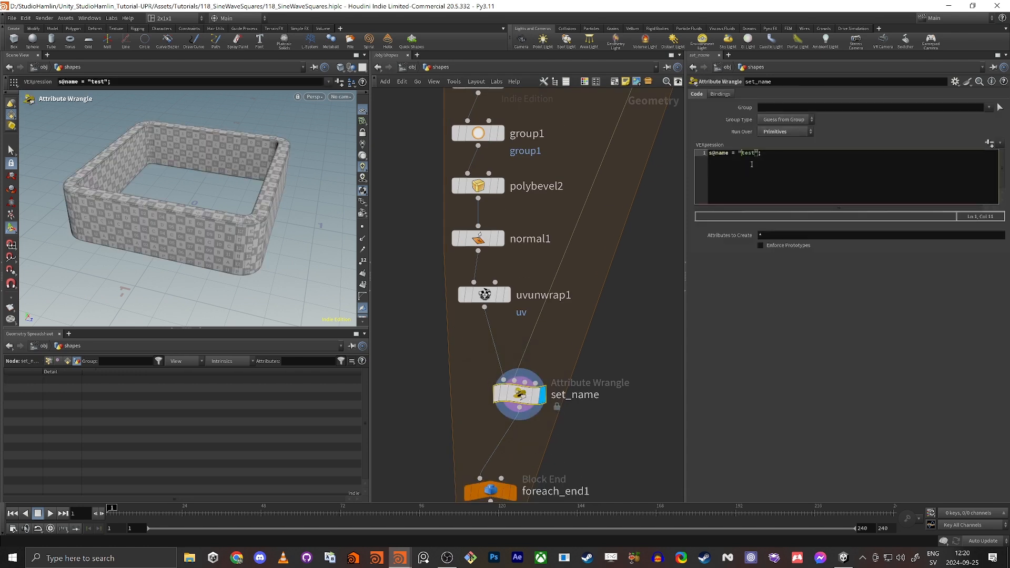
Change the wrangle to s@name = "shape_0" + detail(1,"iteration",0);.
{"action": "key", "text": "BackSpace"}
{"action": "key", "text": "BackSpace"}
{"action": "key", "text": "BackSpace"}
{"action": "key", "text": "BackSpace"}
{"action": "key", "text": "BackSpace"}
{"action": "type", "text": "shape_="}
{"action": "key", "text": "BackSpace"}
{"action": "type", "text": "0"}
{"action": "key", "text": "Right"}
{"action": "type", "text": "+ detail("}
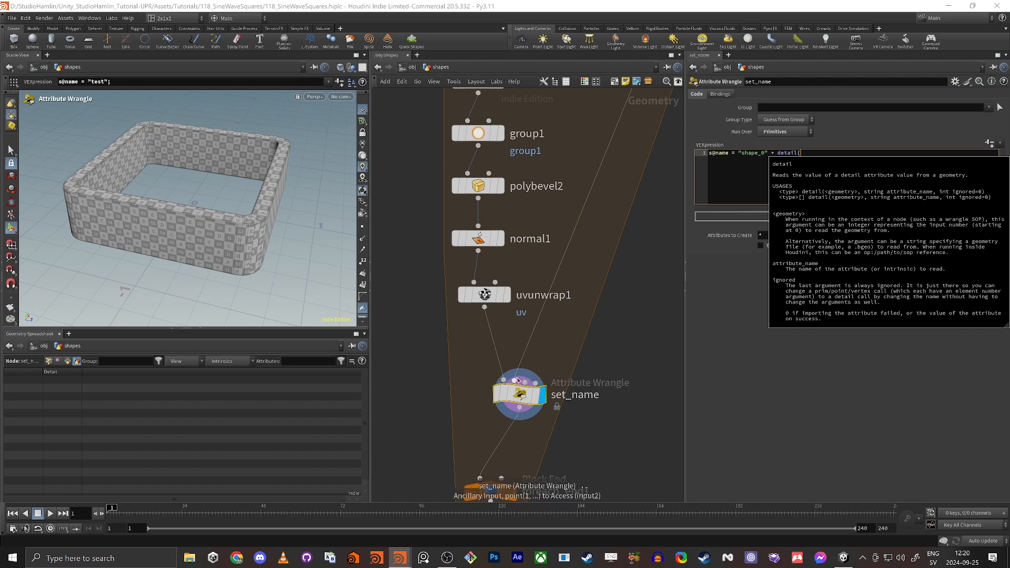
{"action": "left_click", "coordinate": [837, 183]}
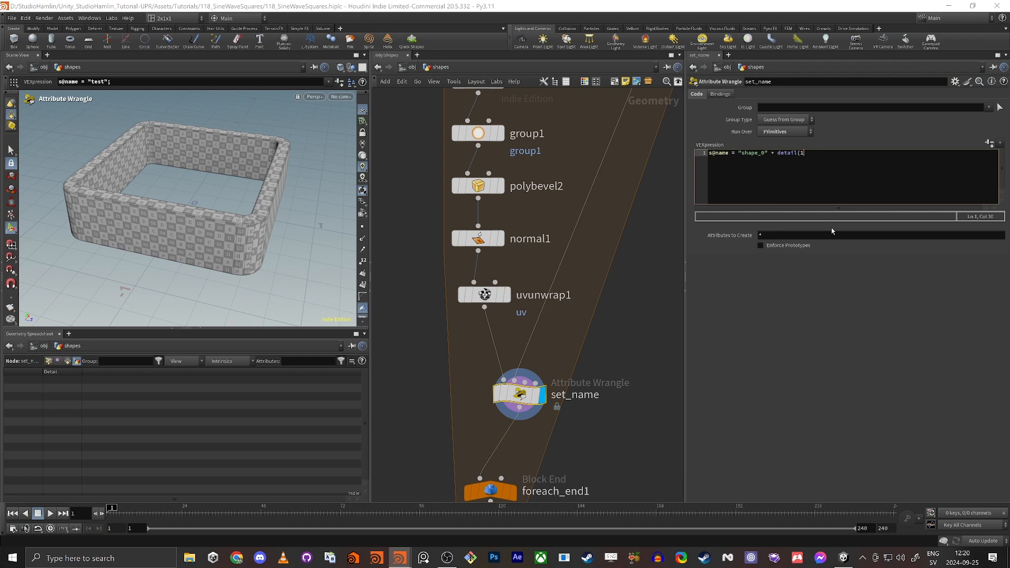
{"action": "type", "text": ",\"iteration\",0);"}
Wrap the detail call in itoa() and apply the naming expression.
{"action": "left_click", "coordinate": [68, 361]}
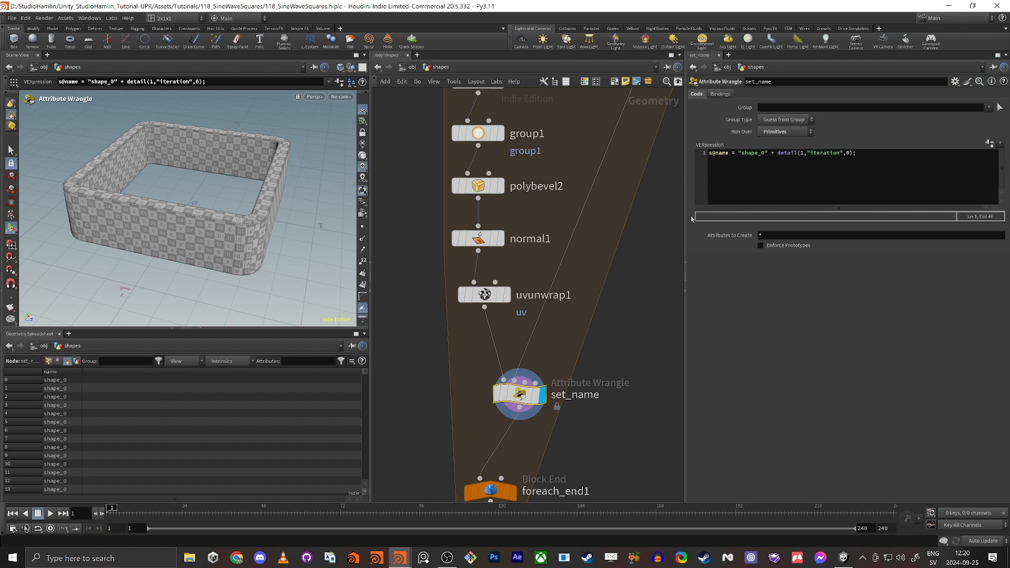
{"action": "left_click_drag", "start_coordinate": [779, 154], "coordinate": [851, 157]}
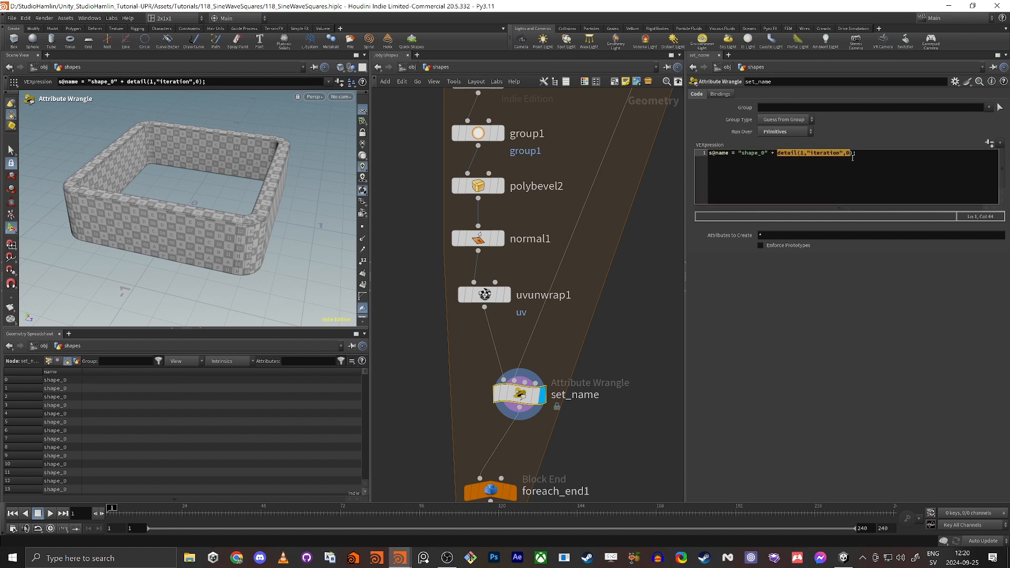
{"action": "left_click", "coordinate": [778, 155]}
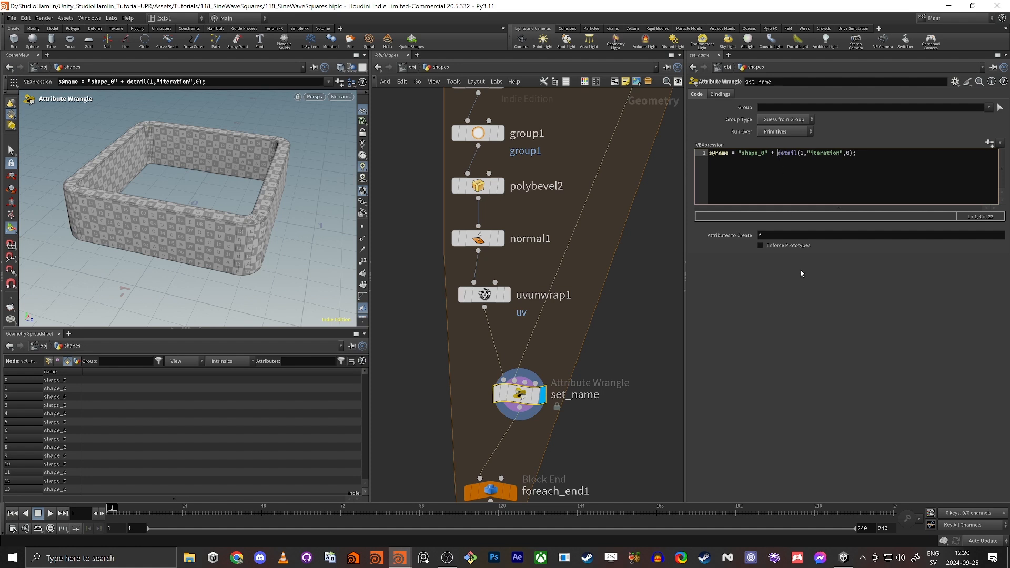
{"action": "type", "text": "itoa("}
{"action": "key", "text": "End"}
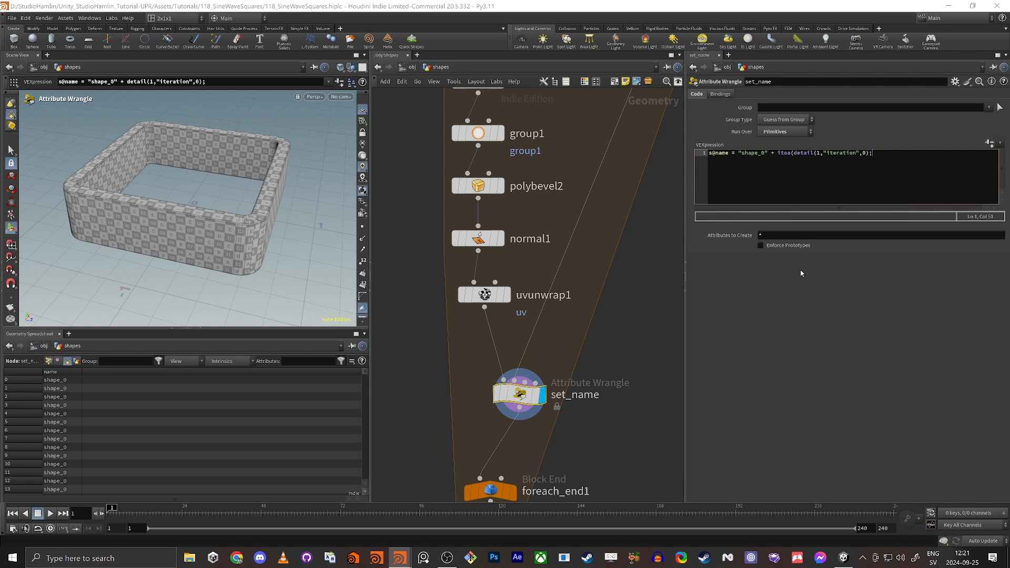
{"action": "type", "text": ")"}
{"action": "key", "text": "ctrl+Return"}
Re-export the renamed rings from rop_fbx1 and switch to Unity.
{"action": "middle_click_drag", "start_coordinate": [430, 437], "coordinate": [475, 279]}
{"action": "left_click_drag", "start_coordinate": [458, 456], "coordinate": [547, 461]}
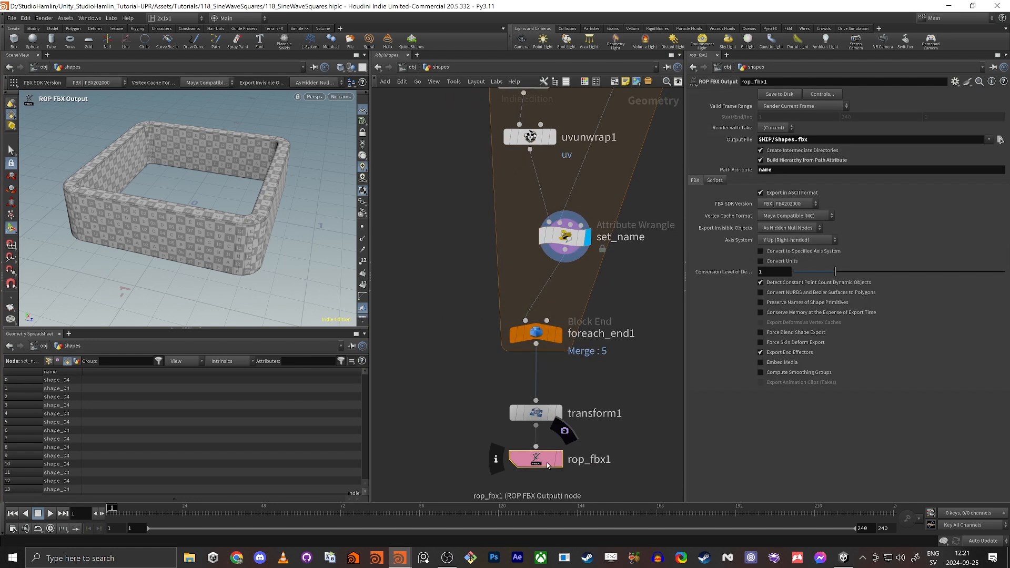
{"action": "left_click", "coordinate": [780, 95]}
{"action": "key", "text": "alt+Tab"}
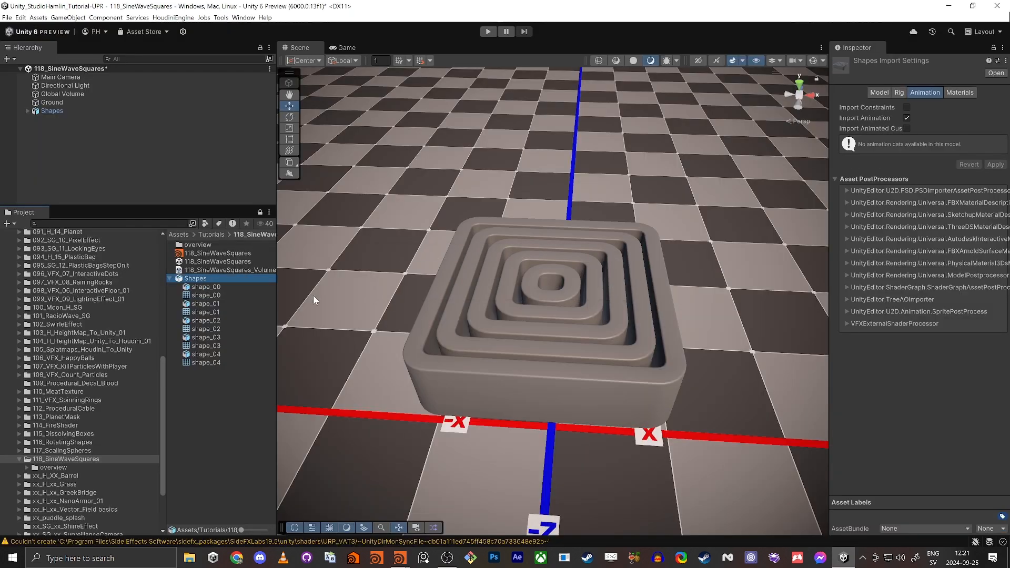
Expand Shapes and lift shape_00 up out of the ring stack, shifting the Shapes group.
{"action": "left_click", "coordinate": [29, 110]}
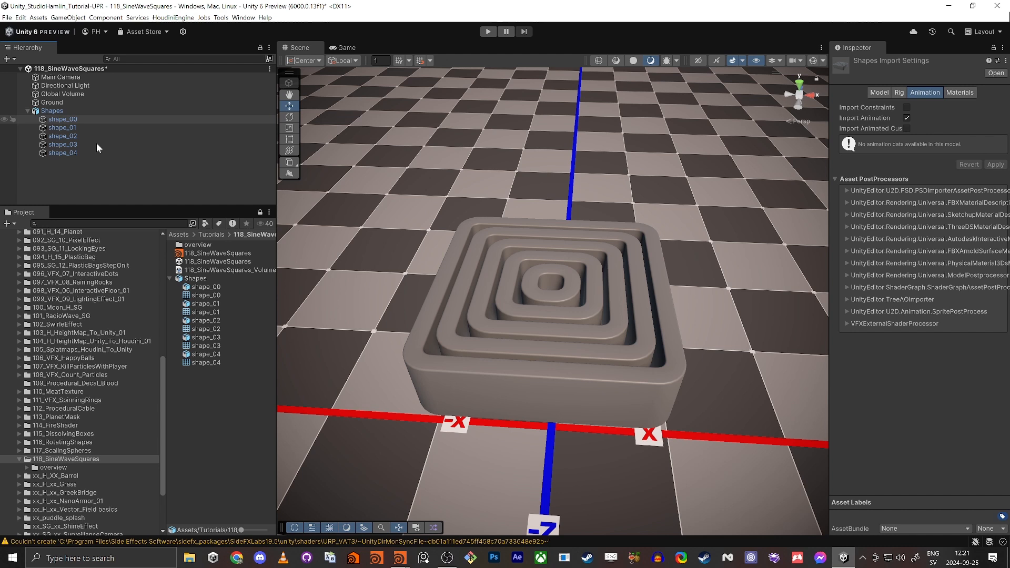
{"action": "left_click", "coordinate": [564, 295]}
{"action": "left_click_drag", "start_coordinate": [560, 302], "coordinate": [607, 227]}
{"action": "left_click", "coordinate": [505, 303]}
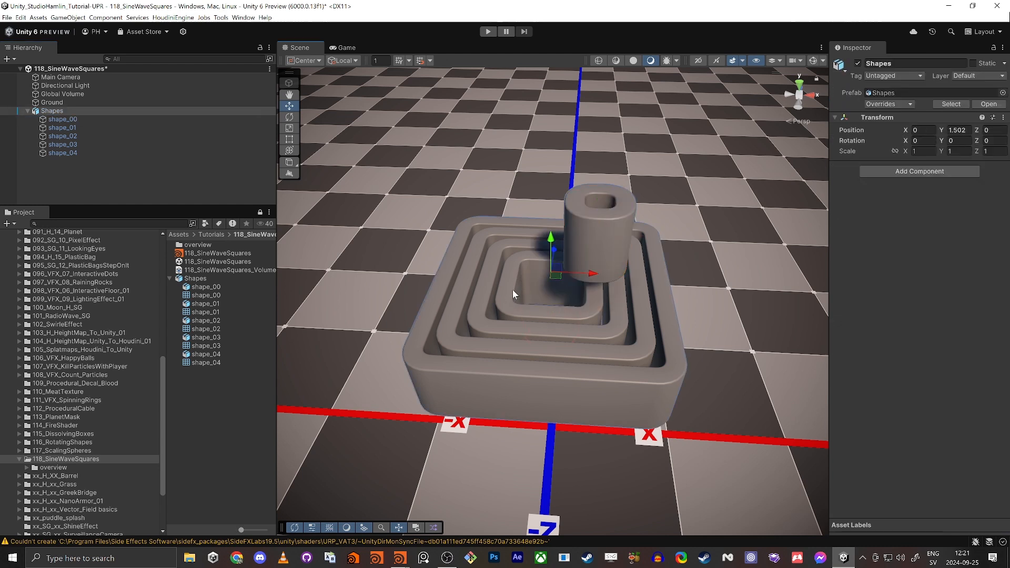
{"action": "left_click_drag", "start_coordinate": [557, 271], "coordinate": [576, 282]}
Pull shape_03 out of the stack to the right, to X 0.713, Y -0.343.
{"action": "left_click", "coordinate": [479, 260]}
{"action": "left_click", "coordinate": [538, 304]}
{"action": "left_click", "coordinate": [534, 297]}
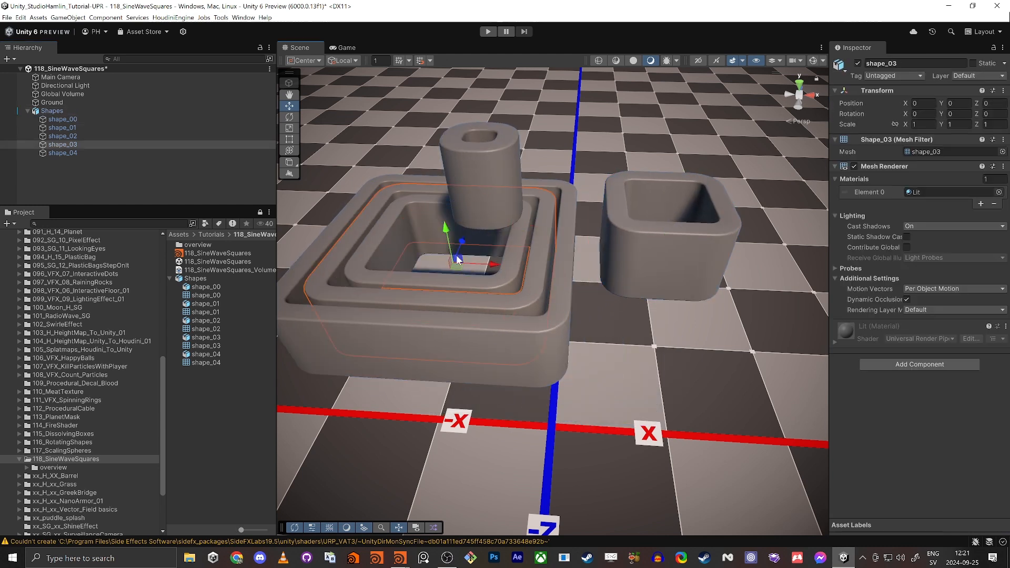
{"action": "left_click_drag", "start_coordinate": [458, 258], "coordinate": [612, 319]}
Fly around the Unity scene view to inspect the separated rings.
{"action": "right_click_drag", "start_coordinate": [503, 394], "coordinate": [494, 326]}
{"action": "key", "text": "s"}
{"action": "key", "text": "w"}
{"action": "key", "text": "a"}
{"action": "key", "text": "d"}
{"action": "key", "text": "w"}
{"action": "key", "text": "a"}
{"action": "key", "text": "alt+Tab"}
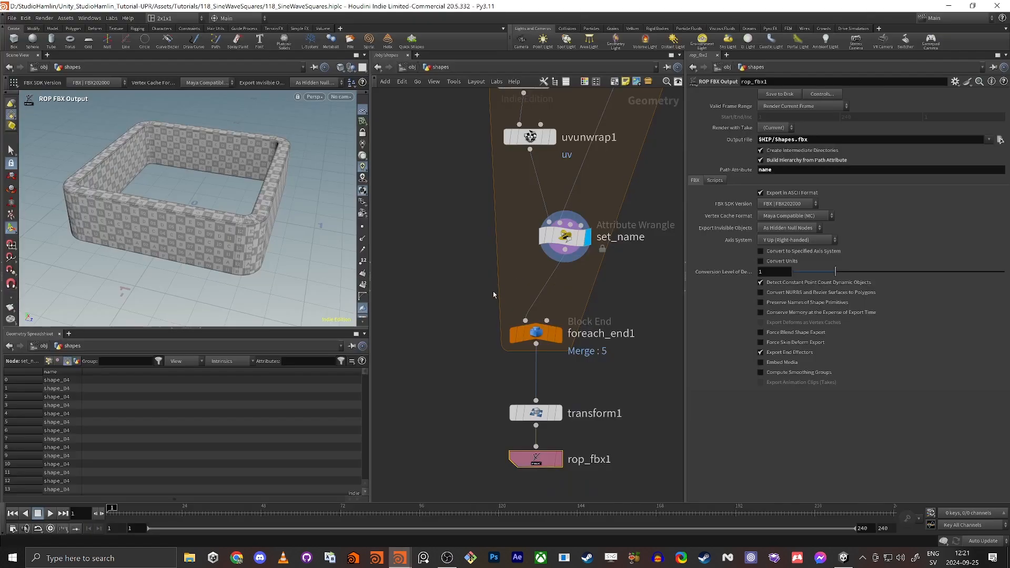
Zoom and pan the network editor to frame every node from grid1 to rop_fbx1.
{"action": "right_click_drag", "start_coordinate": [467, 315], "coordinate": [350, 326]}
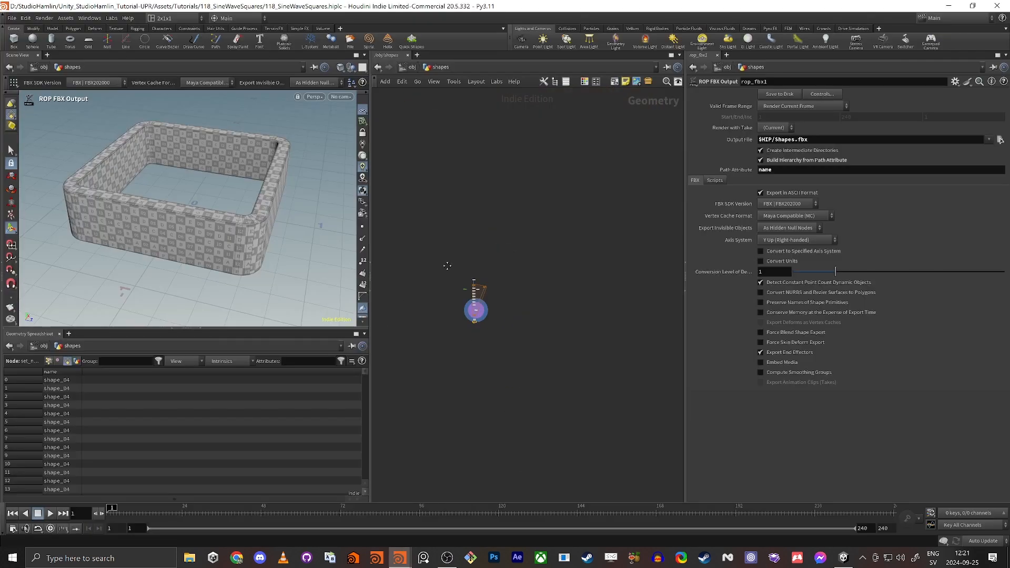
{"action": "right_click_drag", "start_coordinate": [450, 281], "coordinate": [500, 286]}
{"action": "right_click_drag", "start_coordinate": [493, 325], "coordinate": [534, 323]}
{"action": "middle_click_drag", "start_coordinate": [516, 319], "coordinate": [487, 307]}
{"action": "mouse_move", "coordinate": [485, 306]}
{"action": "right_mouse_down"}
{"action": "mouse_move", "coordinate": [451, 311]}
{"action": "mouse_move", "coordinate": [496, 306]}
{"action": "right_mouse_up"}
{"action": "middle_click_drag", "start_coordinate": [496, 306], "coordinate": [452, 264]}
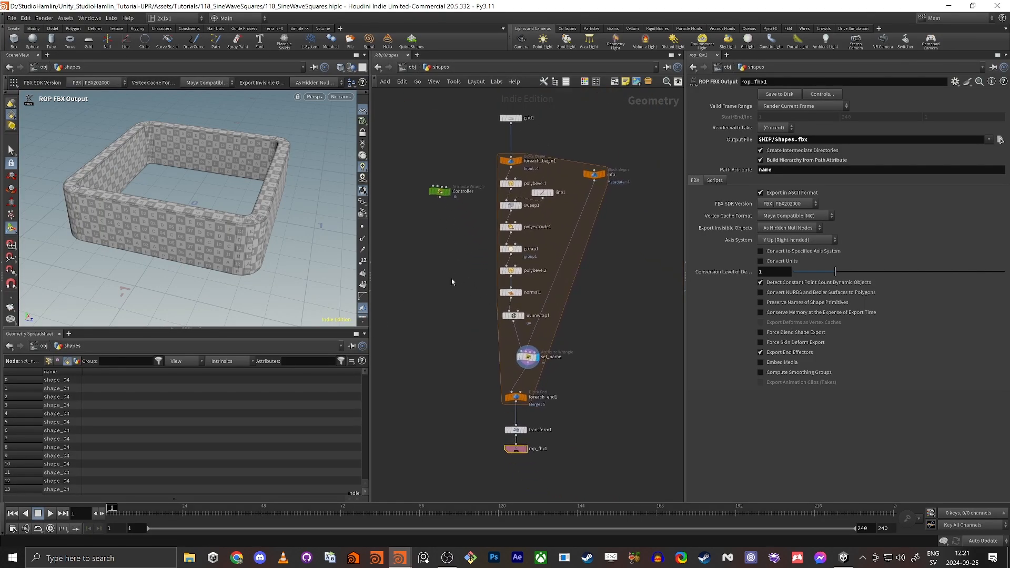